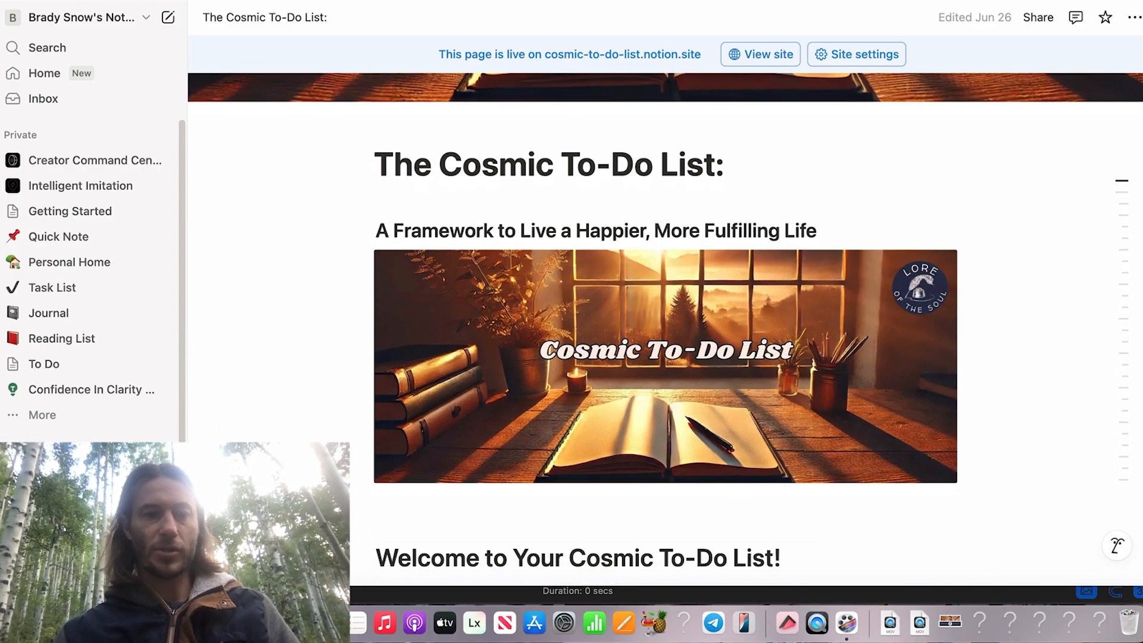
- Look through the Cosmic To-Do List template from its introduction and usage instructions to Life Category 4: Play & Recreation
scroll(665, 329, "down", 2)
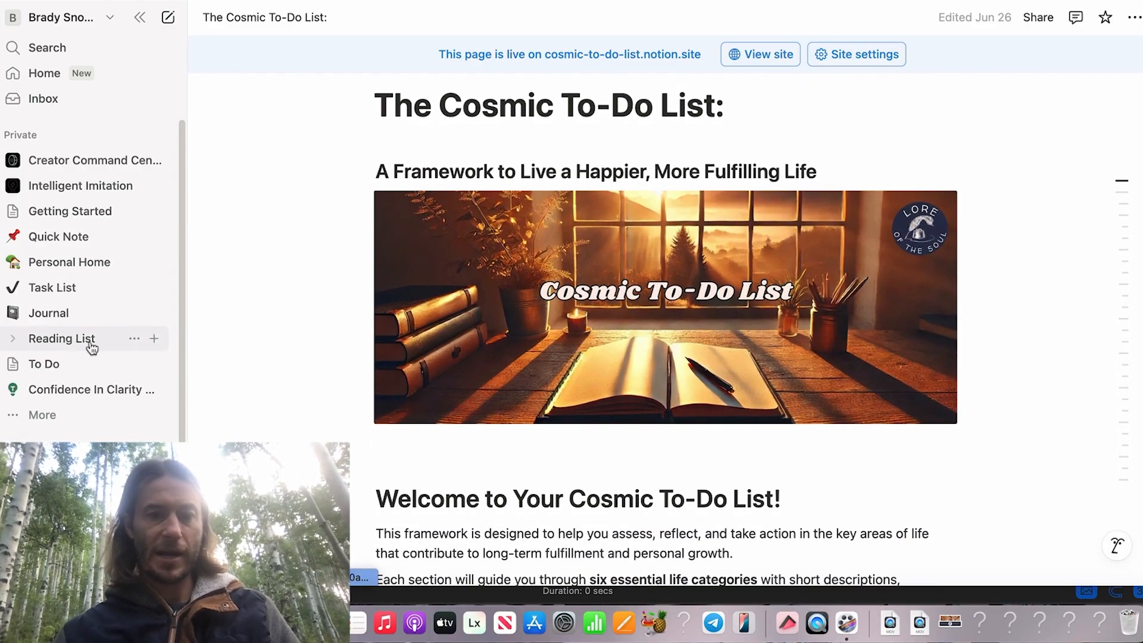
scroll(247, 414, "down", 4)
scroll(247, 415, "down", 6)
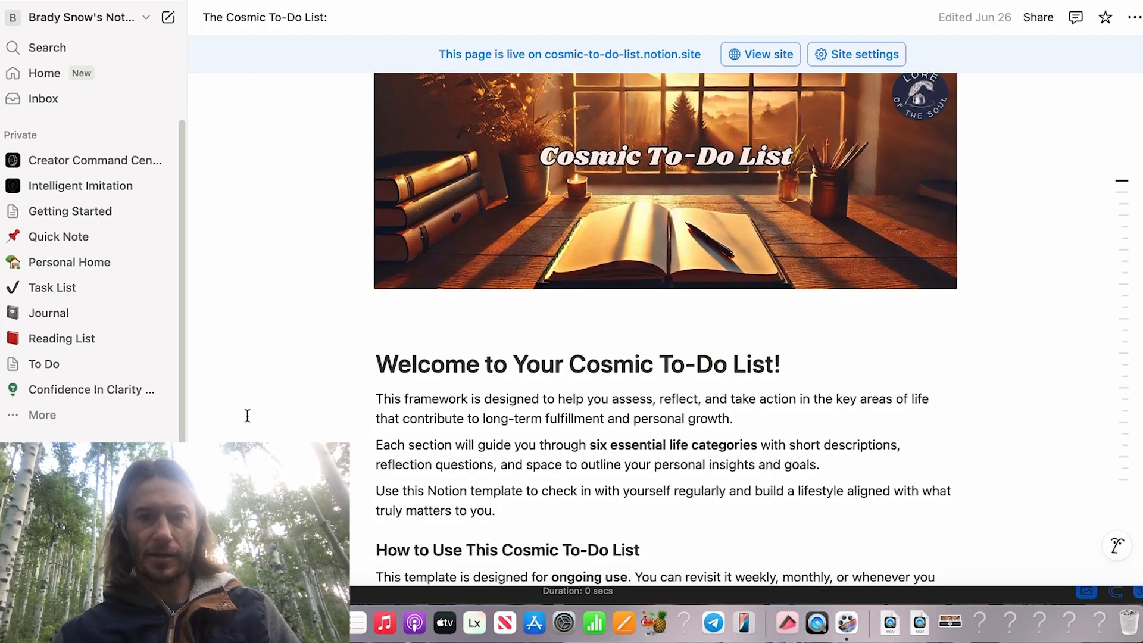
scroll(247, 415, "down", 10)
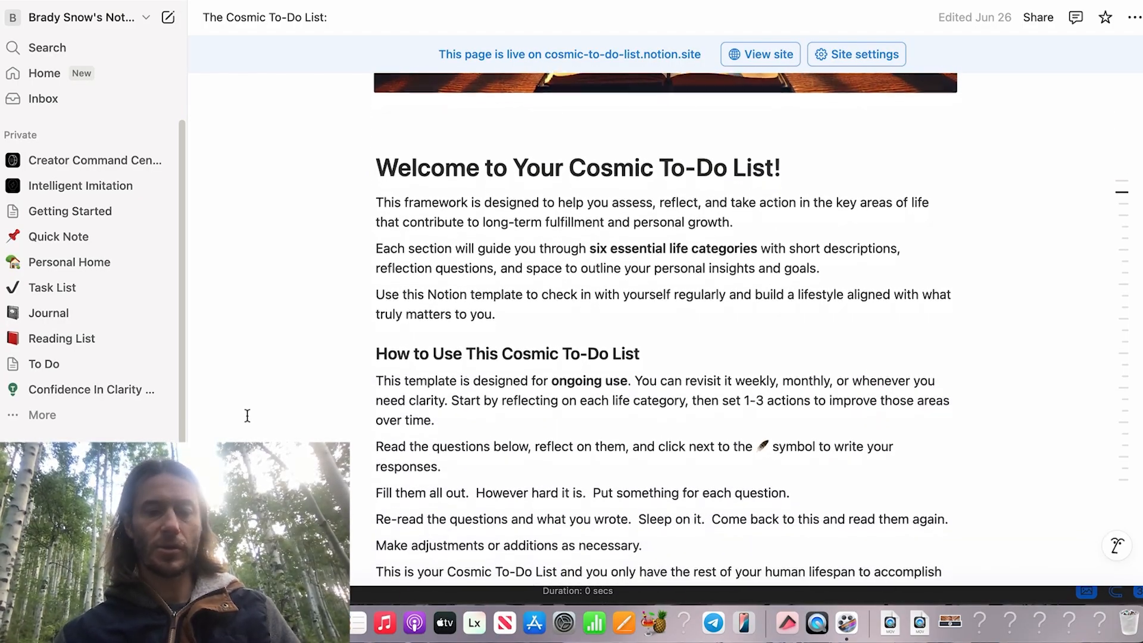
scroll(247, 415, "down", 8)
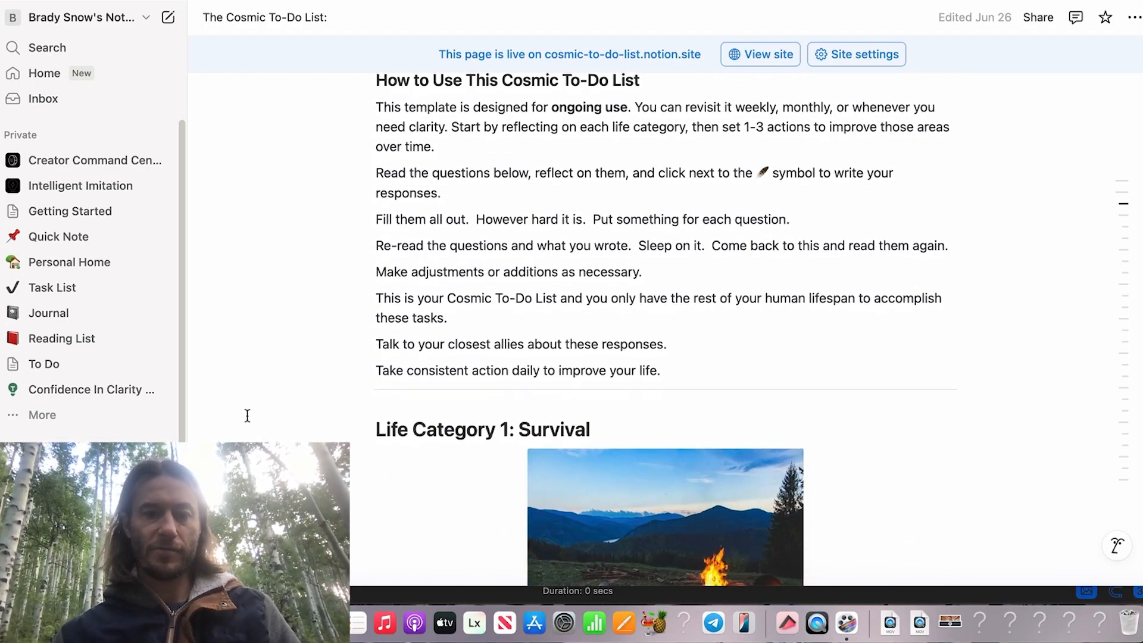
scroll(247, 415, "down", 20)
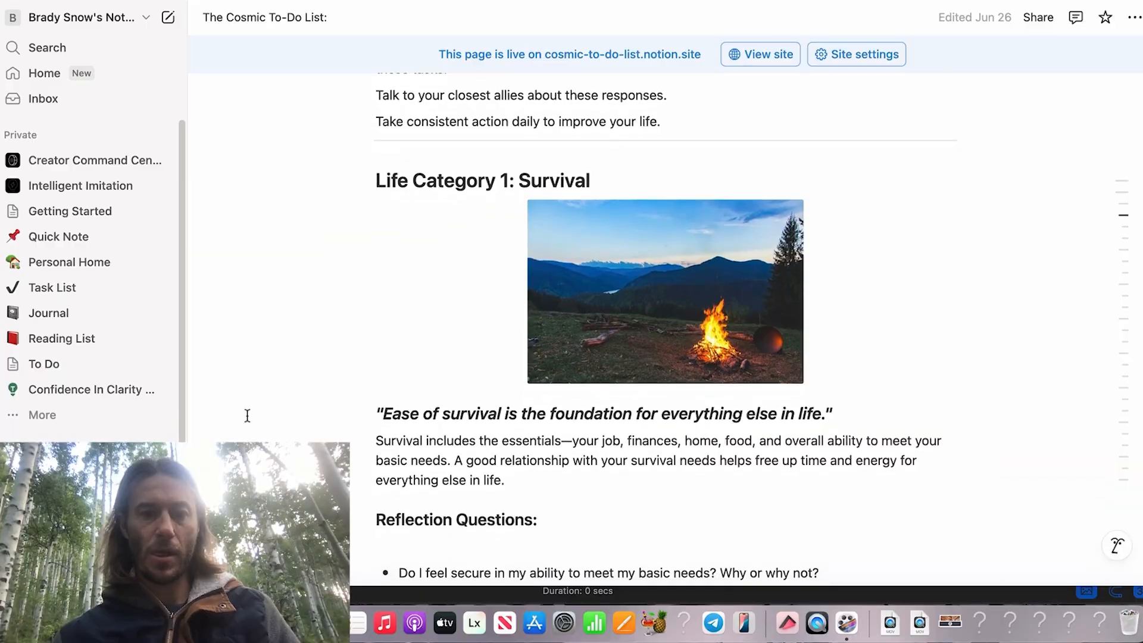
scroll(247, 415, "down", 20)
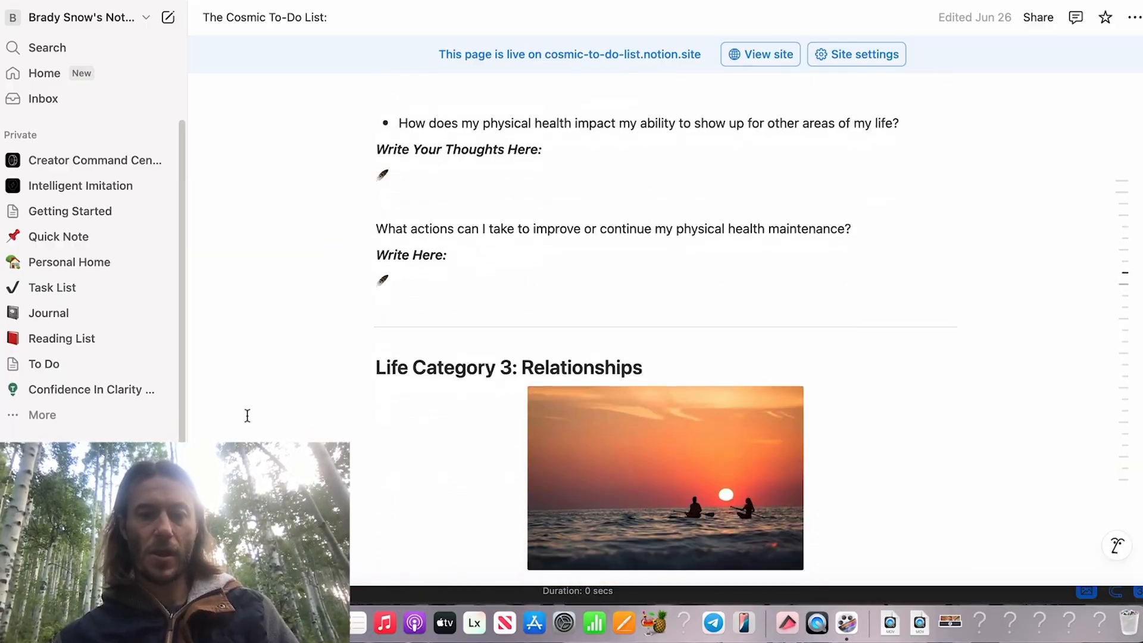
scroll(247, 415, "down", 15)
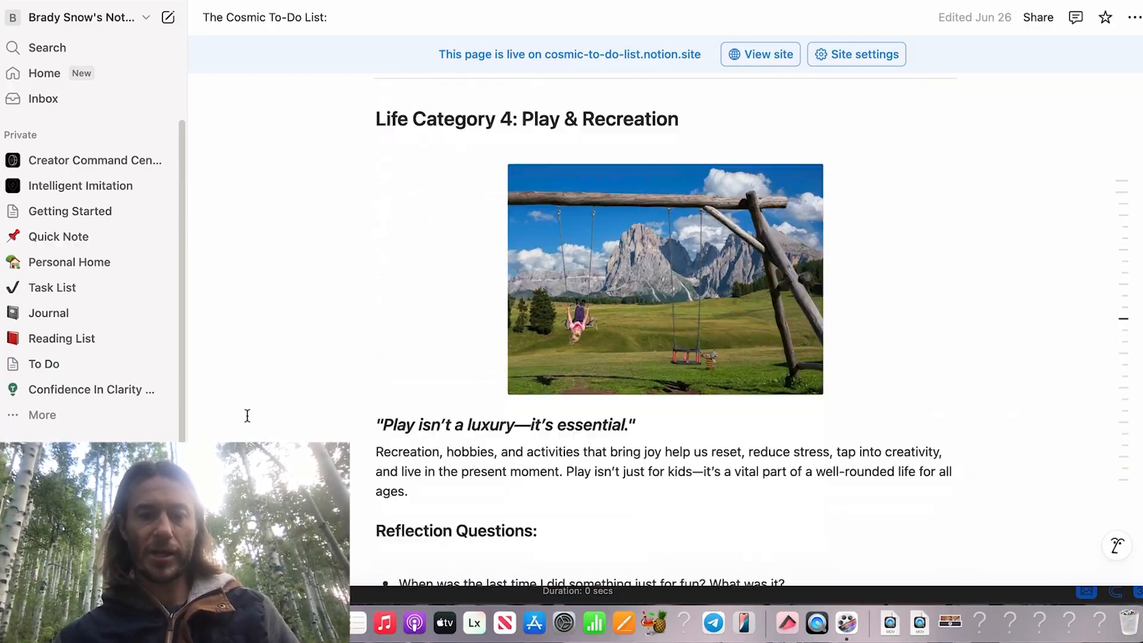
- Return to Life Category 1: Survival and read its description and reflection questions
scroll(247, 415, "up", 20)
scroll(247, 415, "up", 20)
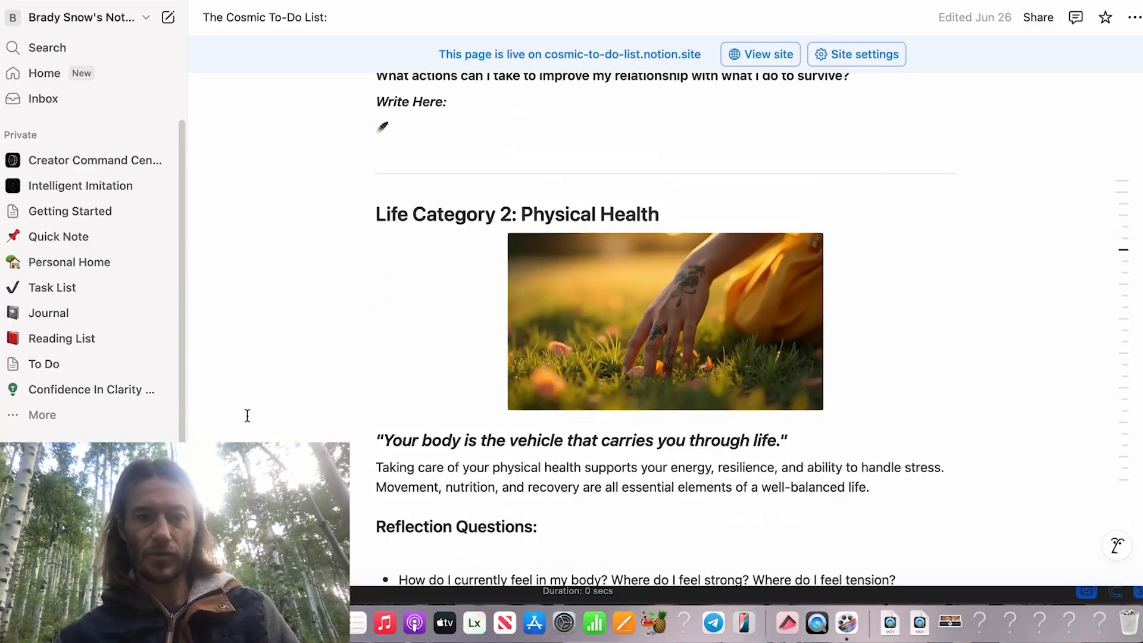
scroll(247, 415, "up", 8)
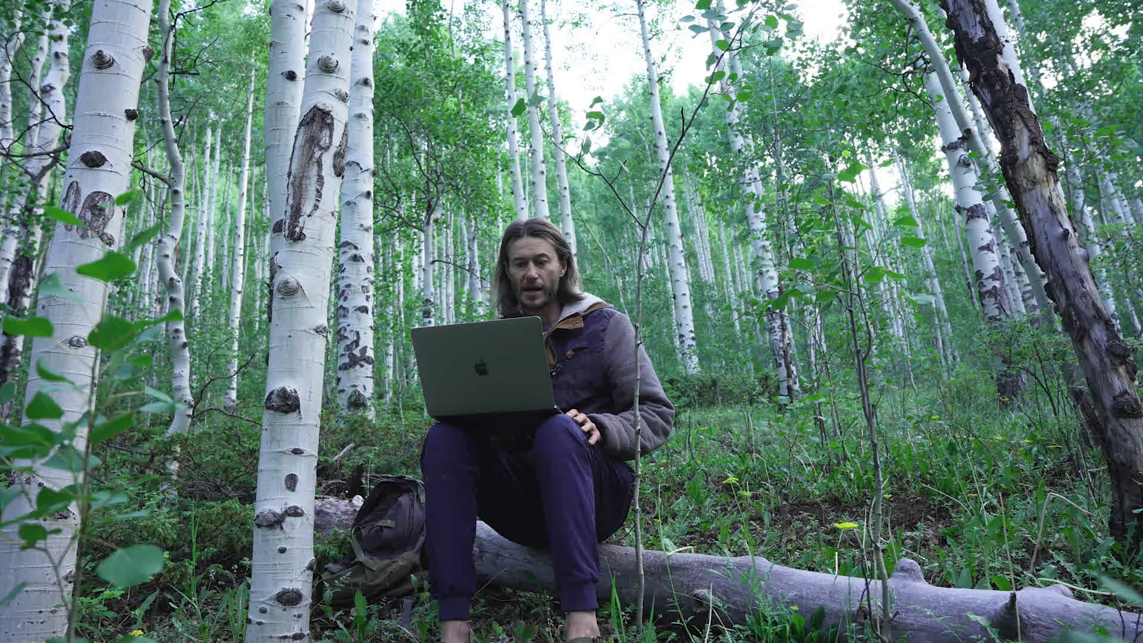
scroll(247, 415, "down", 1)
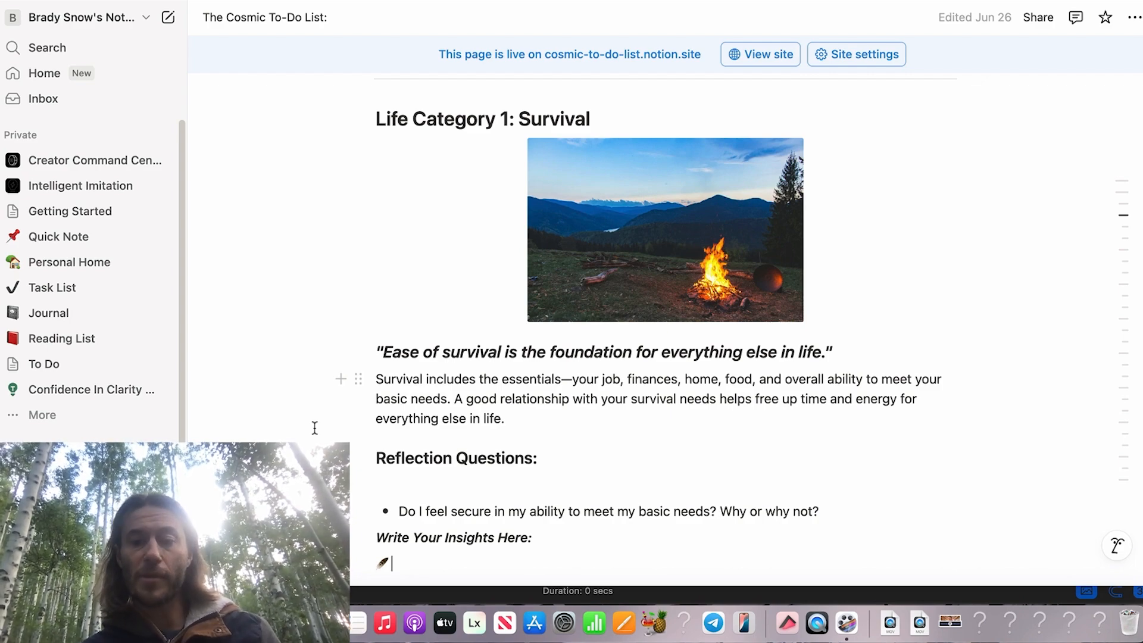
scroll(315, 428, "down", 2)
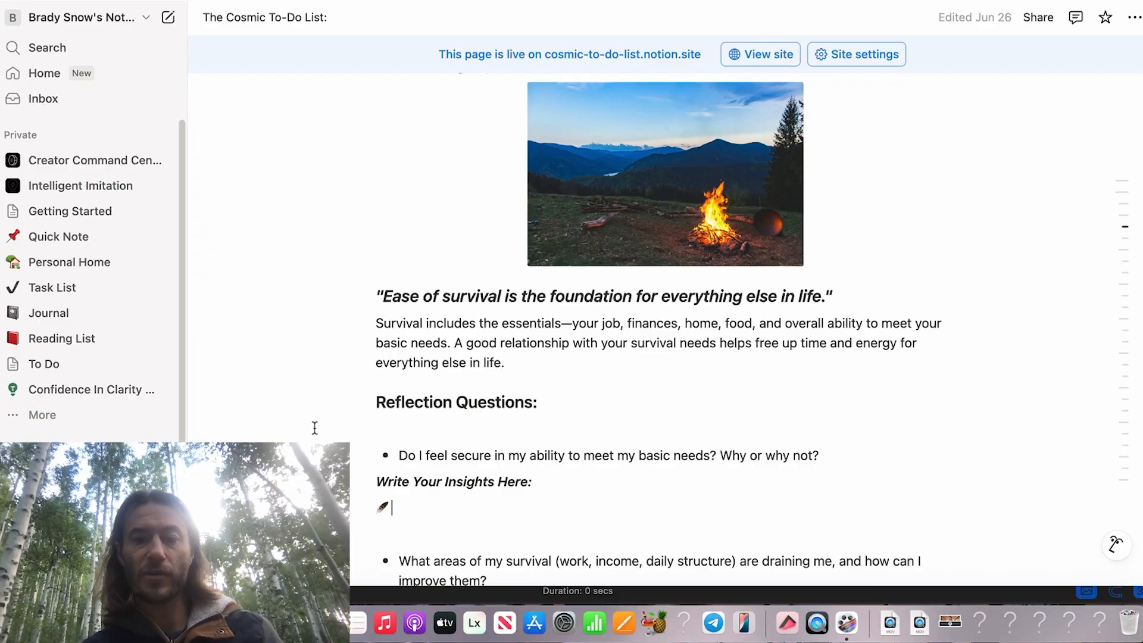
scroll(315, 428, "down", 1)
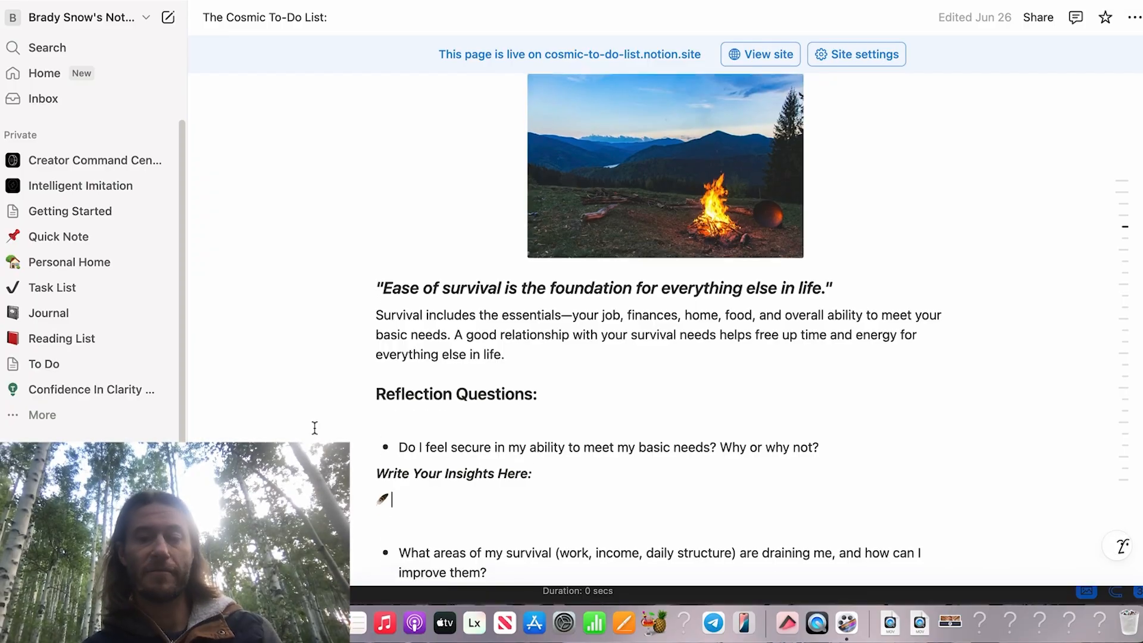
scroll(315, 428, "down", 3)
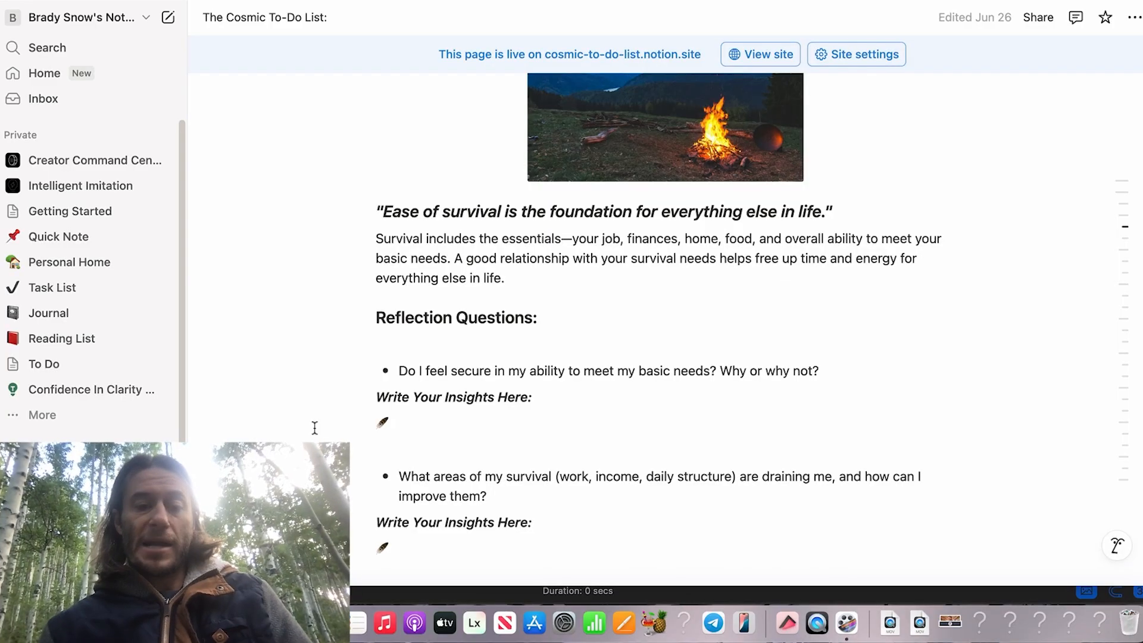
scroll(315, 428, "down", 2)
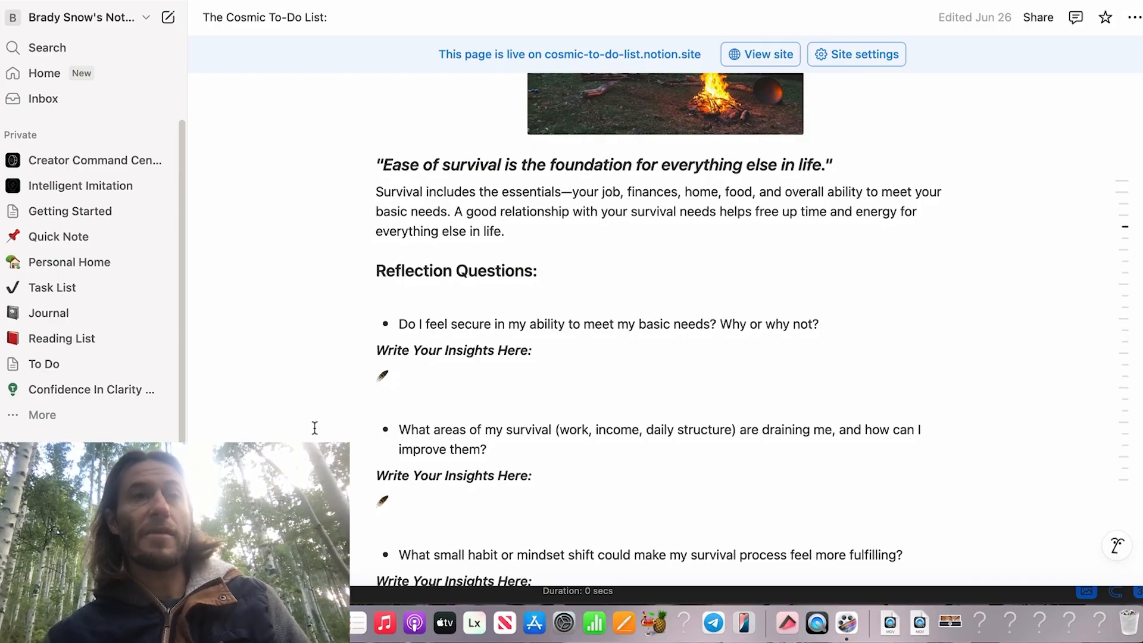
scroll(417, 379, "down", 4)
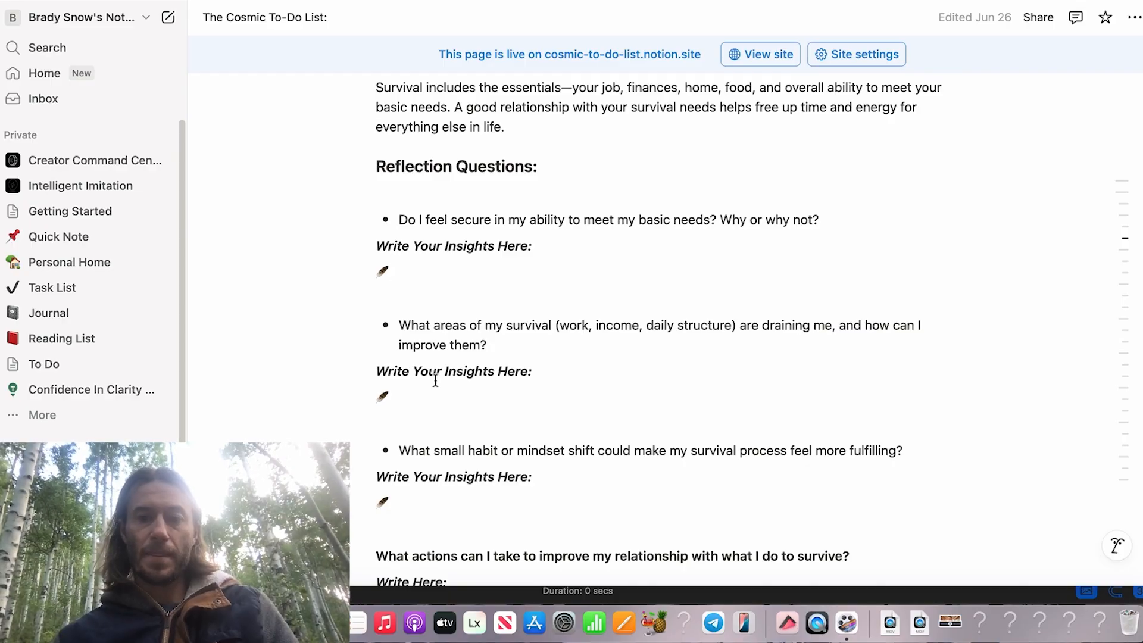
- Begin the answer to the Survival question about feeling secure in meeting basic needs with "Yes I am secure to meet my needs but"
type("Yes I")
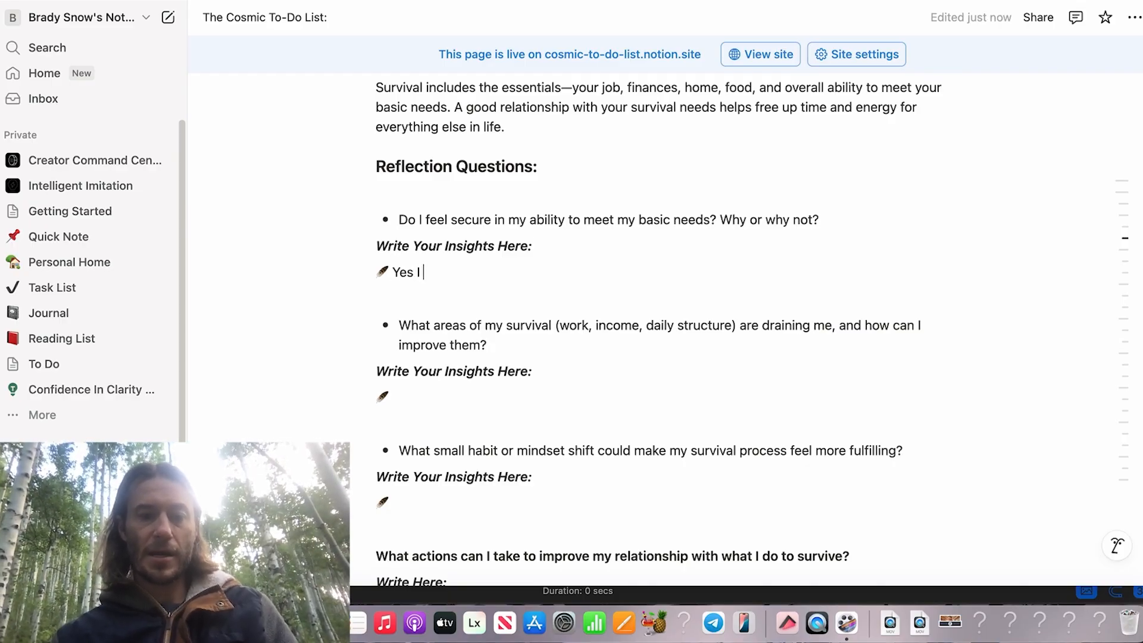
type(" am ssecur")
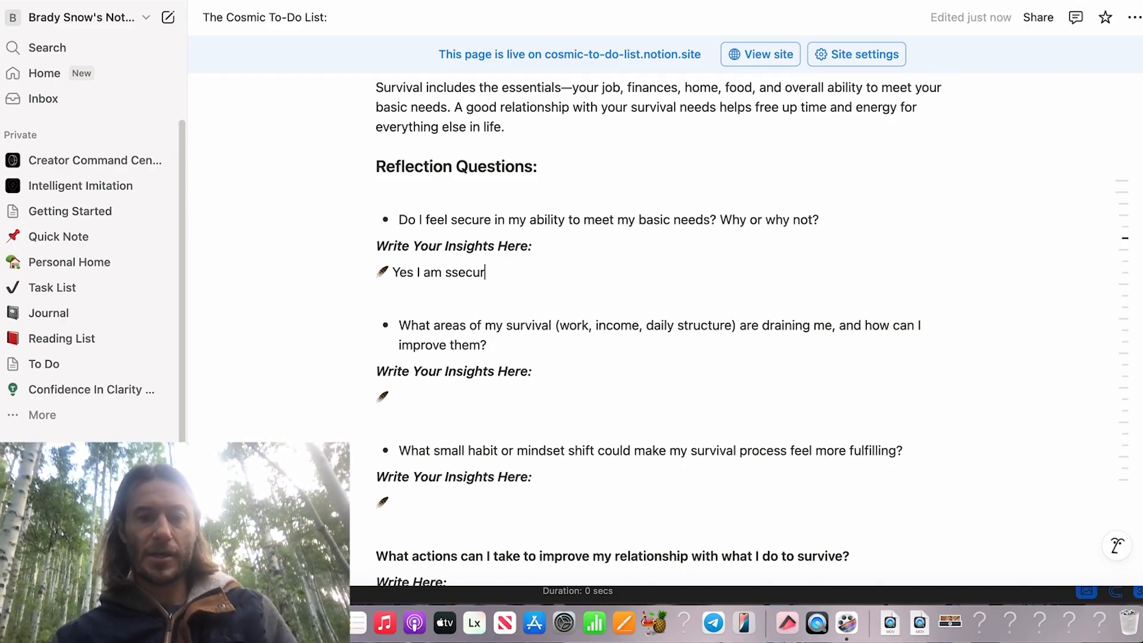
key("BackSpace")
key("BackSpace")
key("BackSpace")
key("BackSpace")
key("BackSpace")
type("ecure to ")
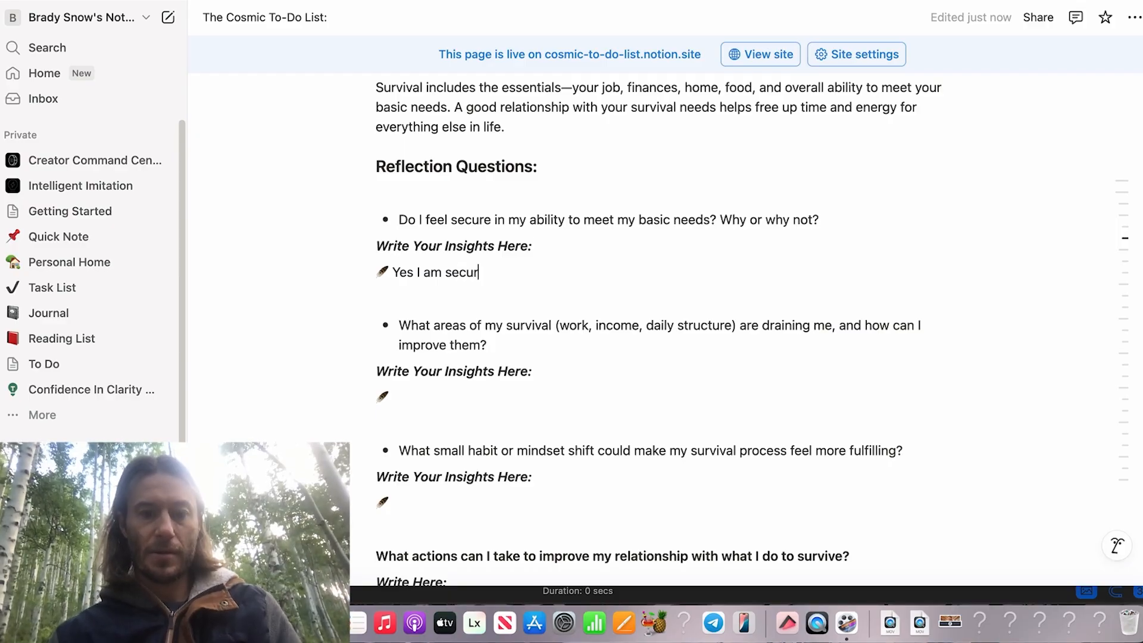
type("meet my nee")
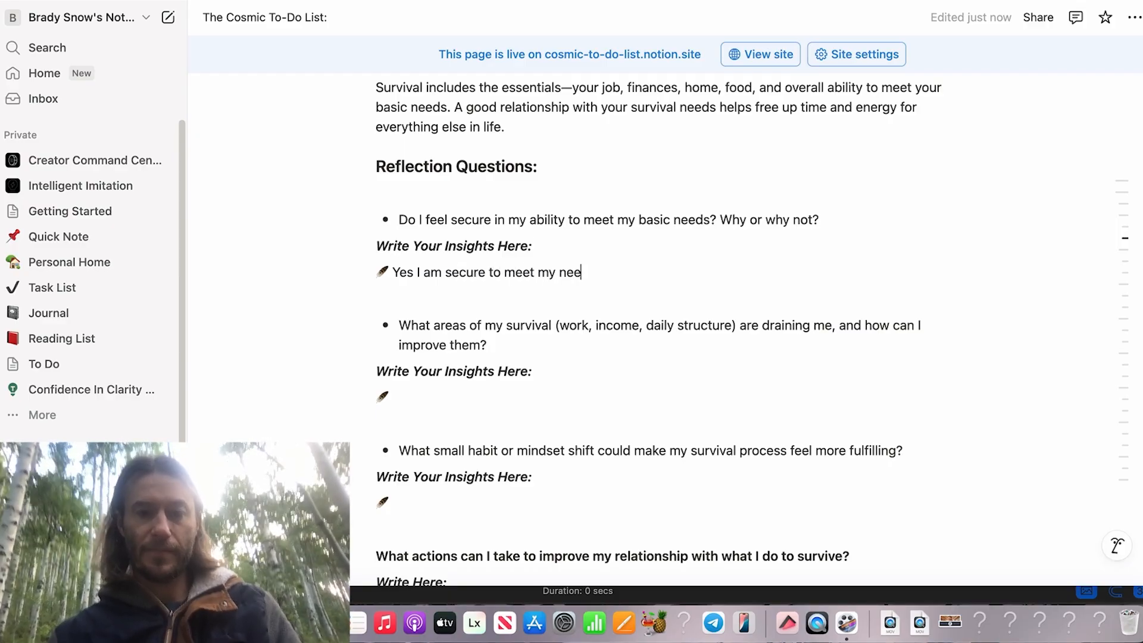
type("dds but")
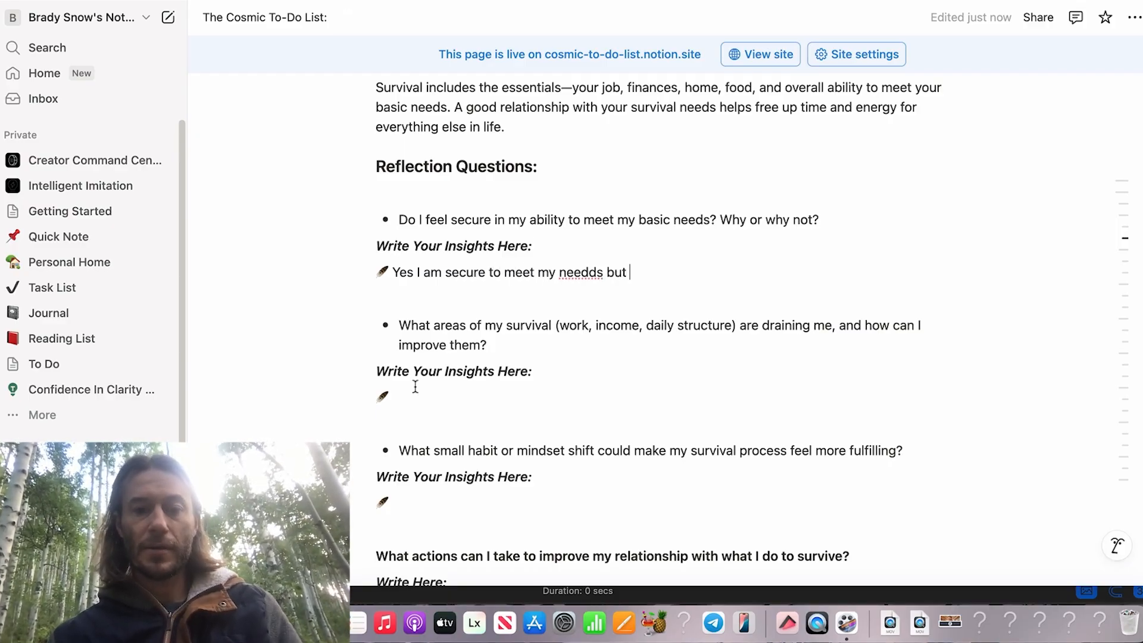
left_click(587, 274)
key("BackSpace")
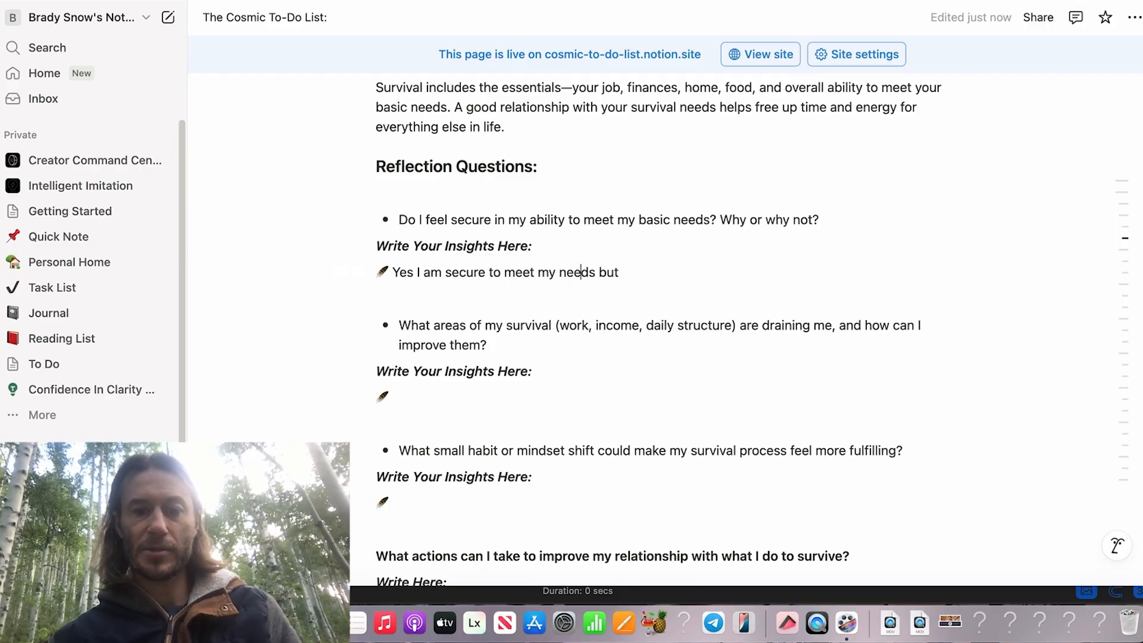
- Complete the basic-needs answer by adding "I would liike greater financial security." at its end
key("Down")
key("Left")
type("I woudd")
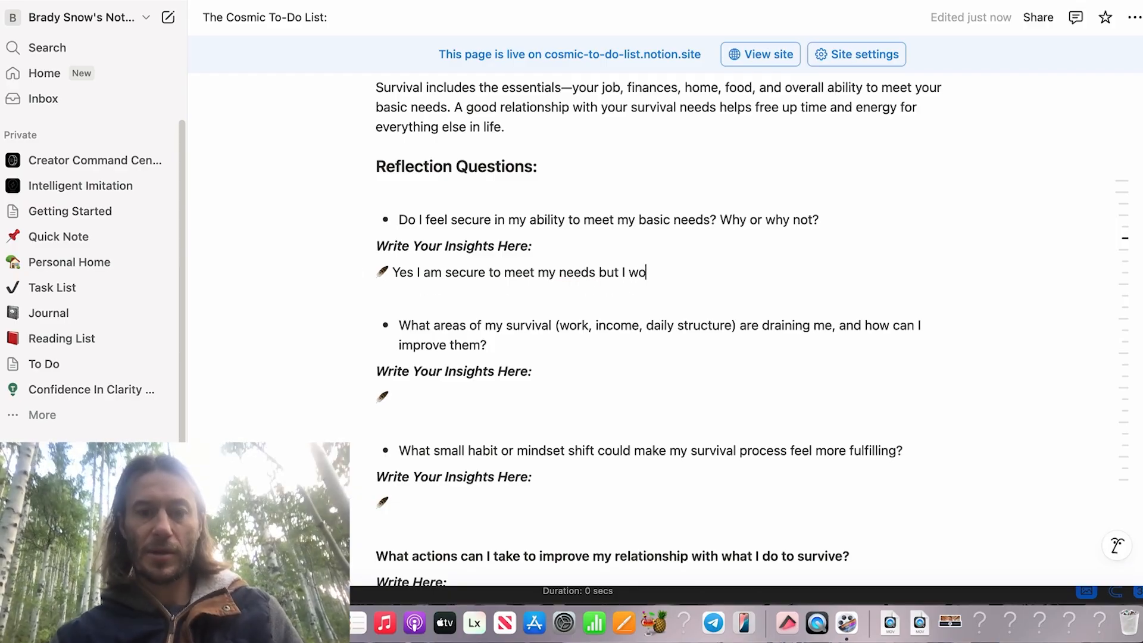
key("BackSpace")
key("BackSpace")
key("BackSpace")
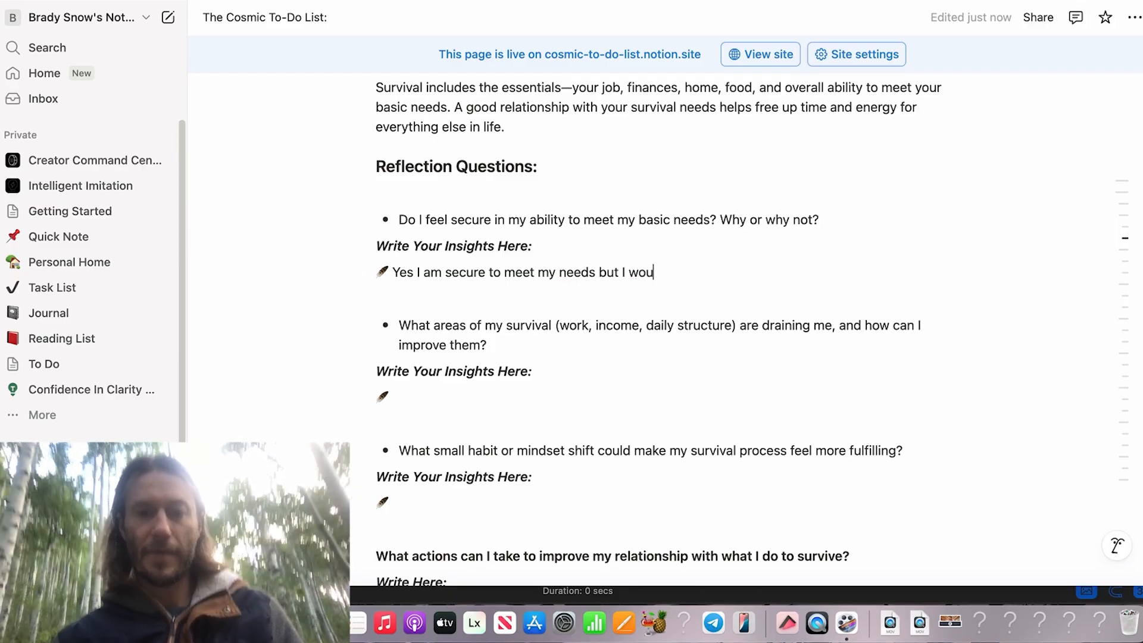
type("d ike grea")
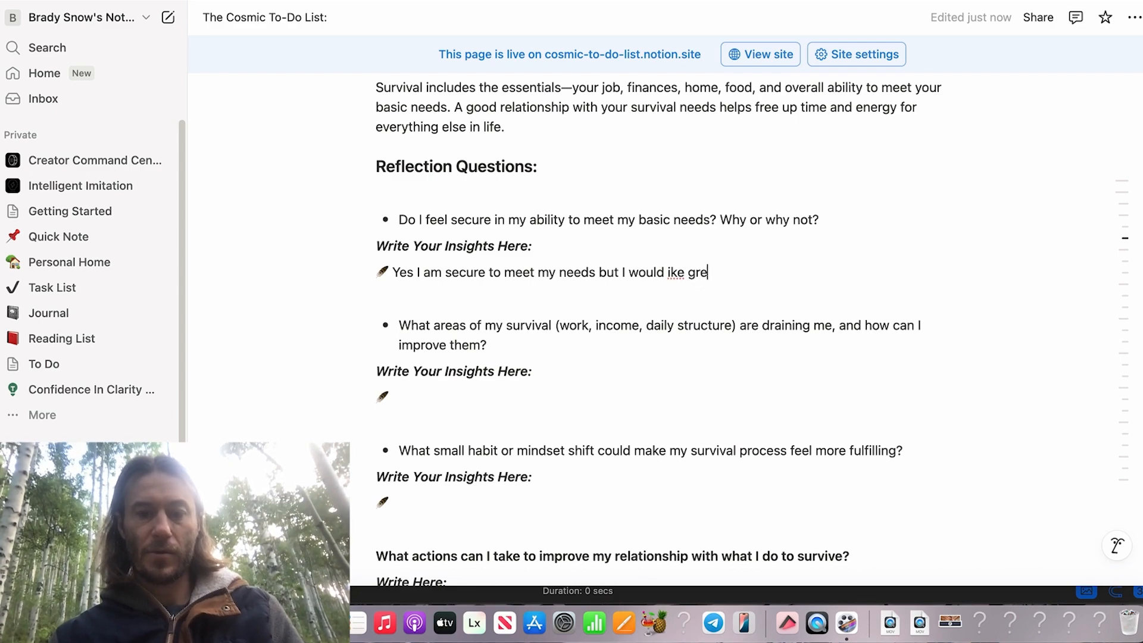
key("BackSpace")
key("BackSpace")
key("BackSpace")
key("BackSpace")
key("BackSpace")
key("BackSpace")
key("BackSpace")
key("BackSpace")
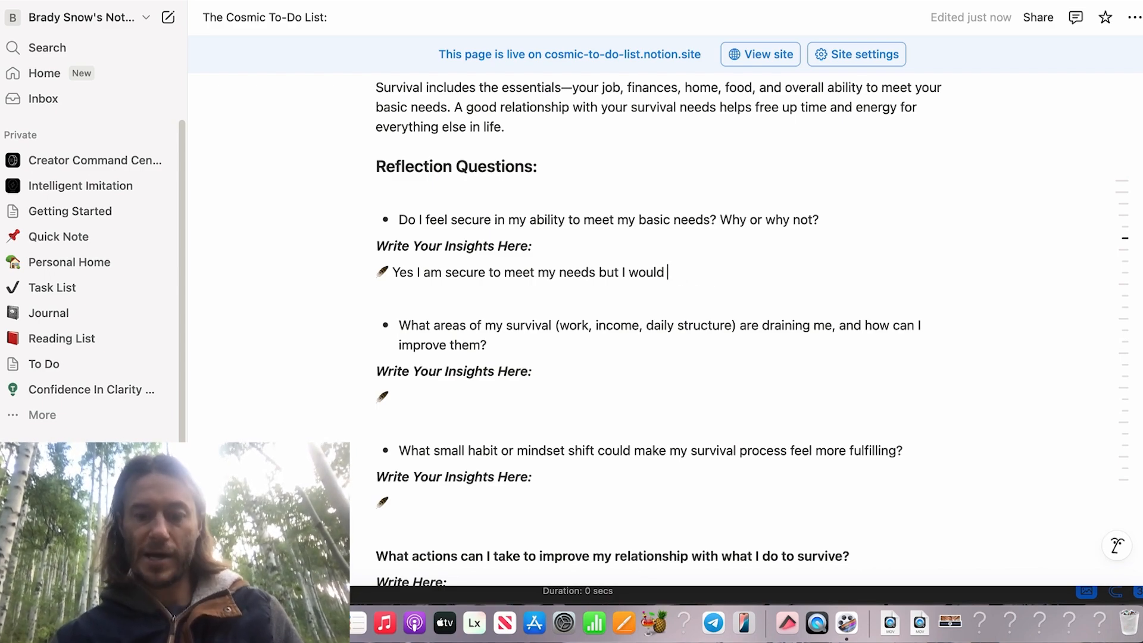
key("BackSpace")
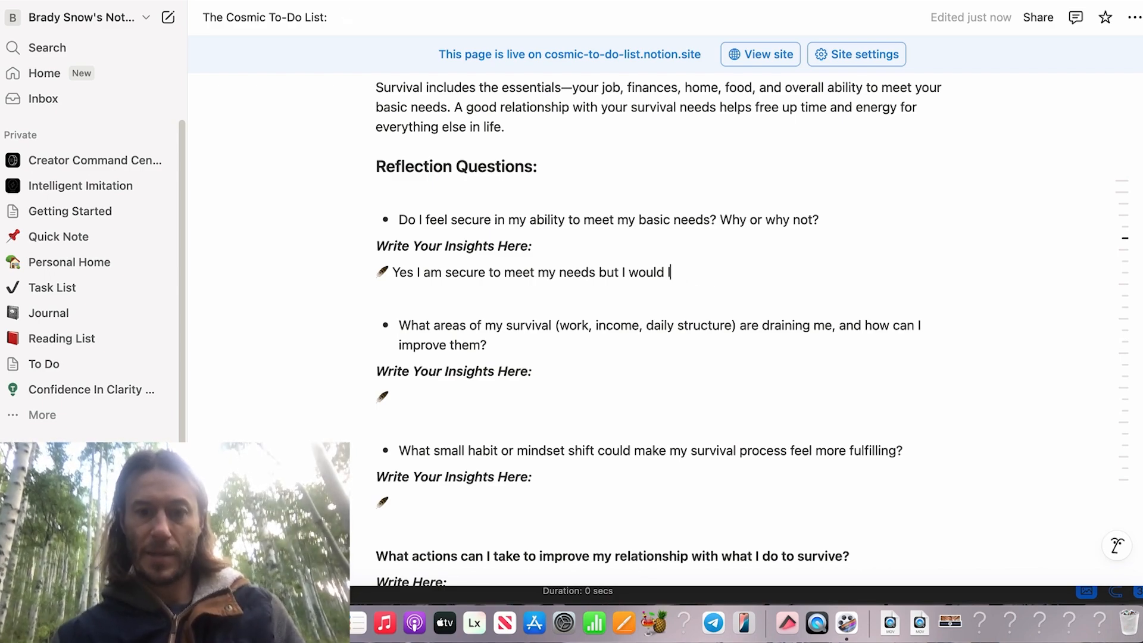
type("liike gre")
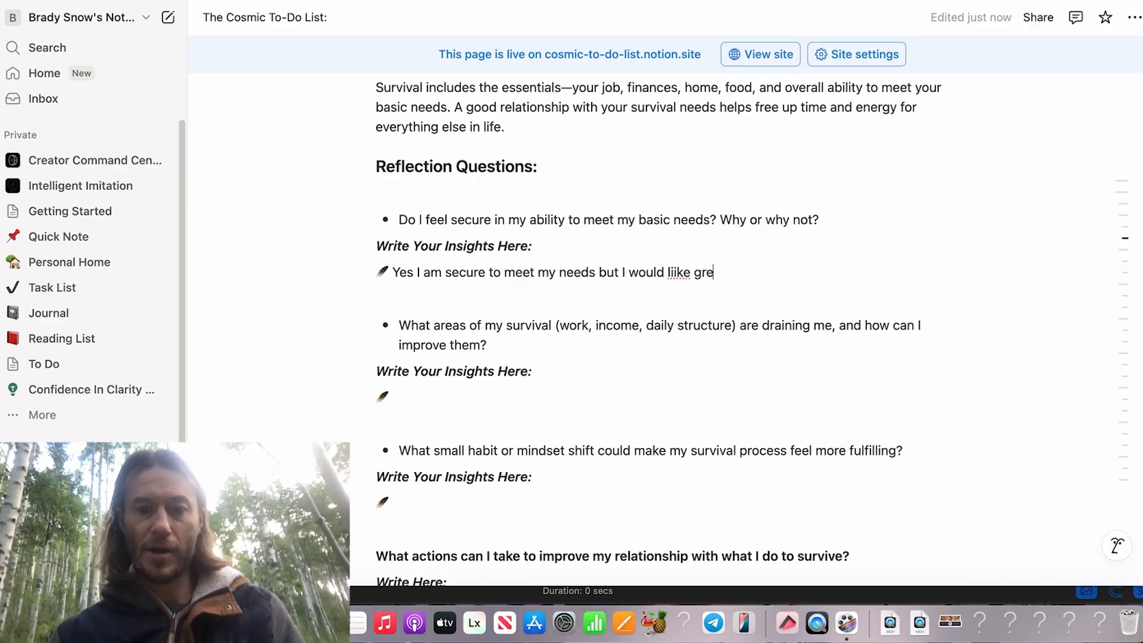
type("ater f")
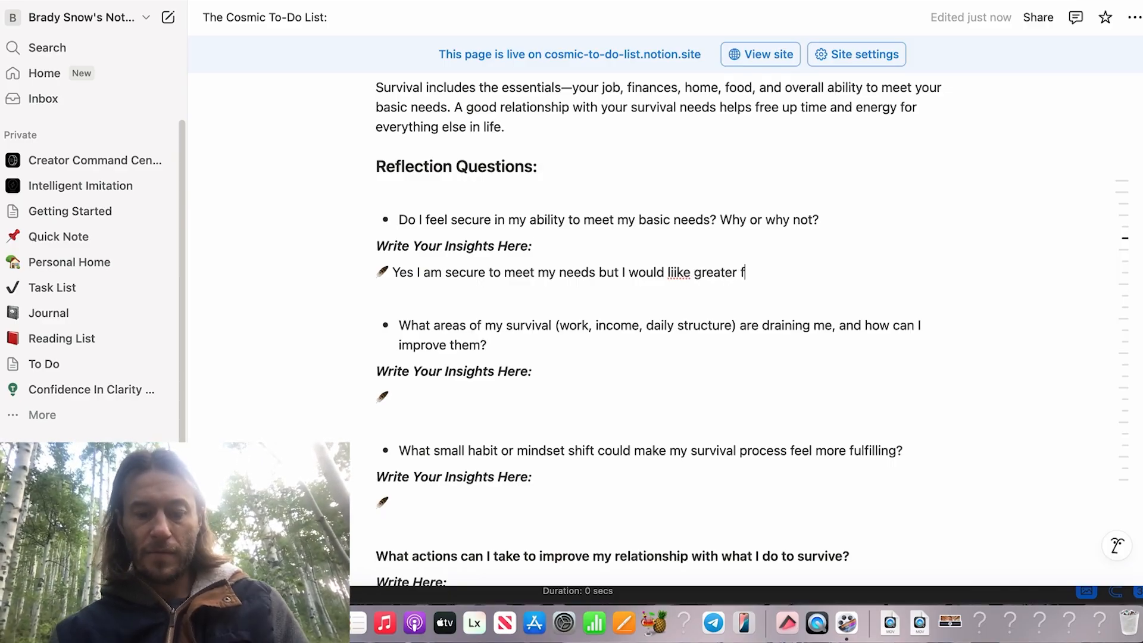
type("inancial security.")
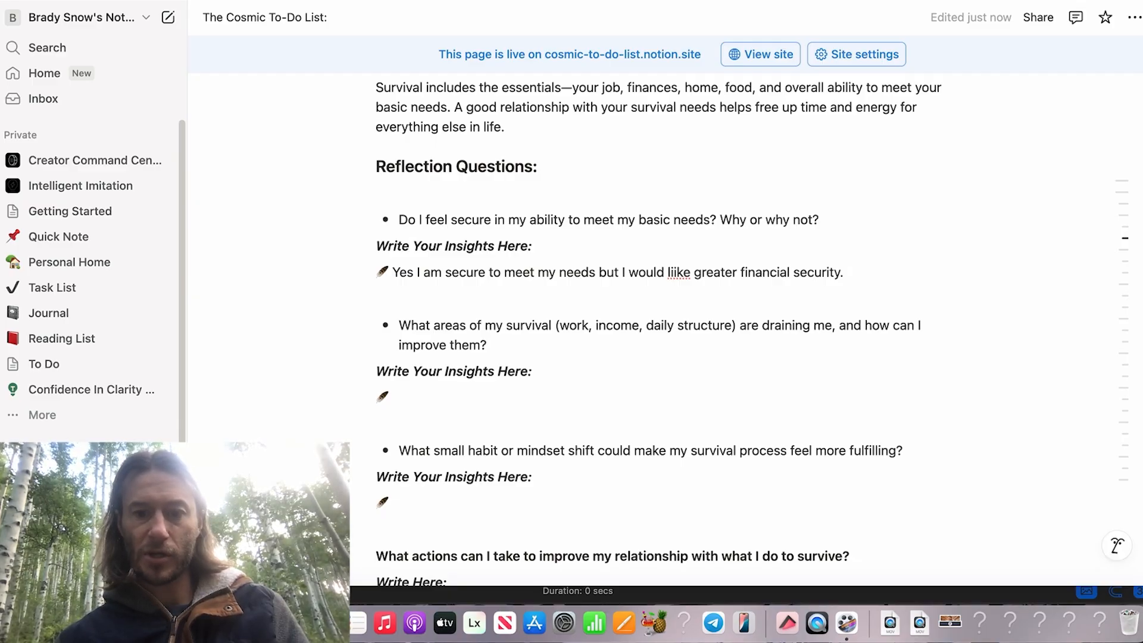
- Begin the answer to the Survival question about which areas are draining with "Income is spread acrooss mutiple jobs,"
left_click(454, 394)
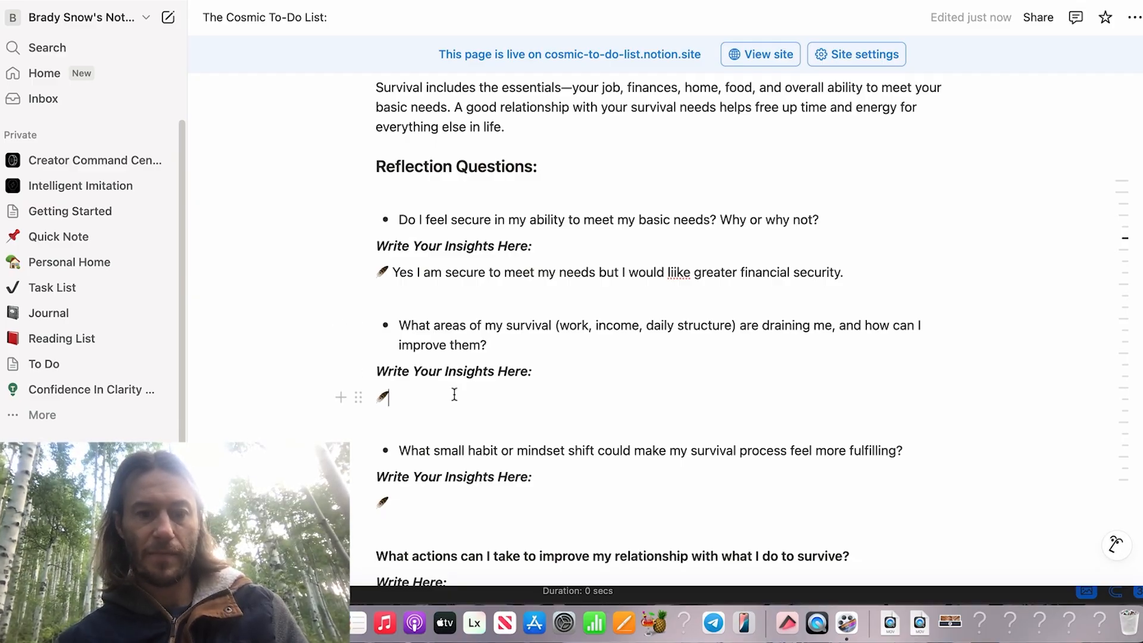
type("Incme ")
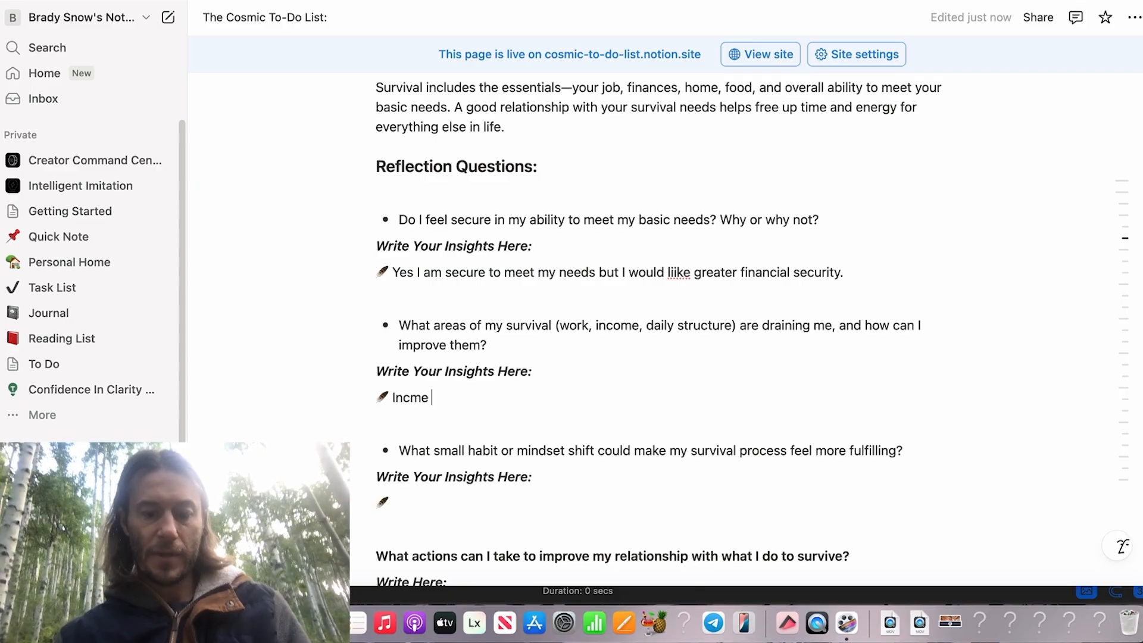
type("is spread a")
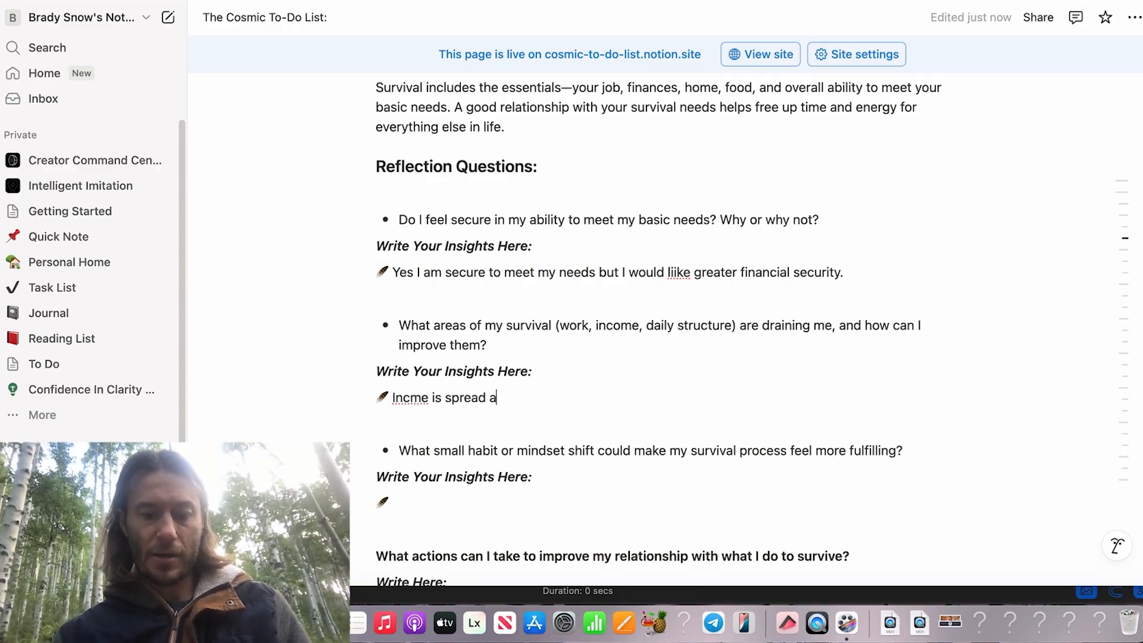
type("crooss")
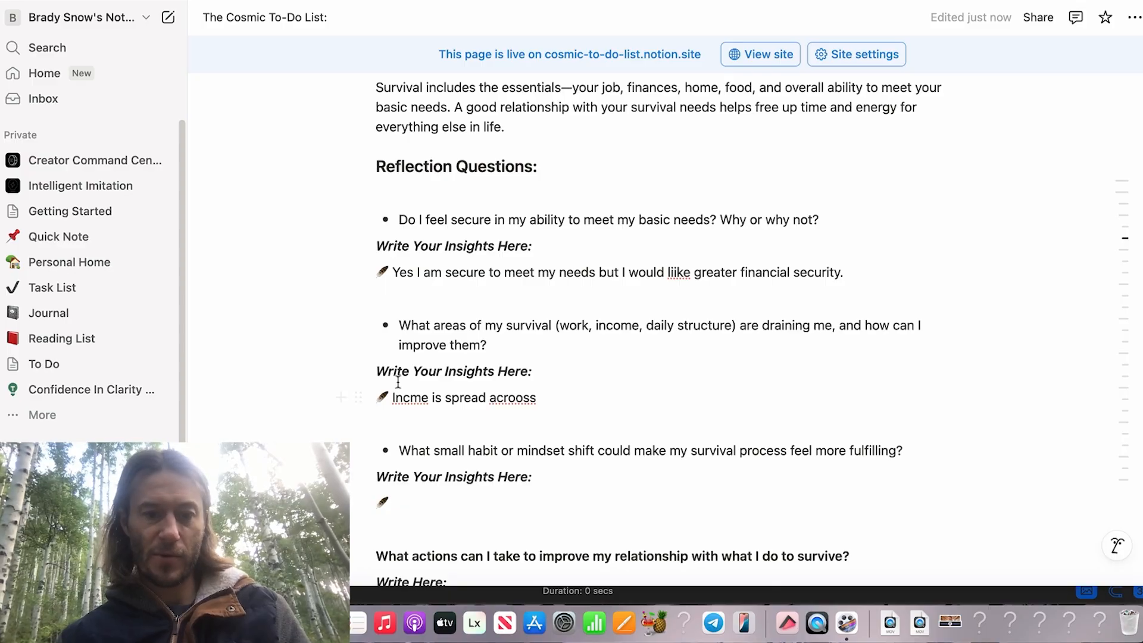
left_click(411, 399)
type("o")
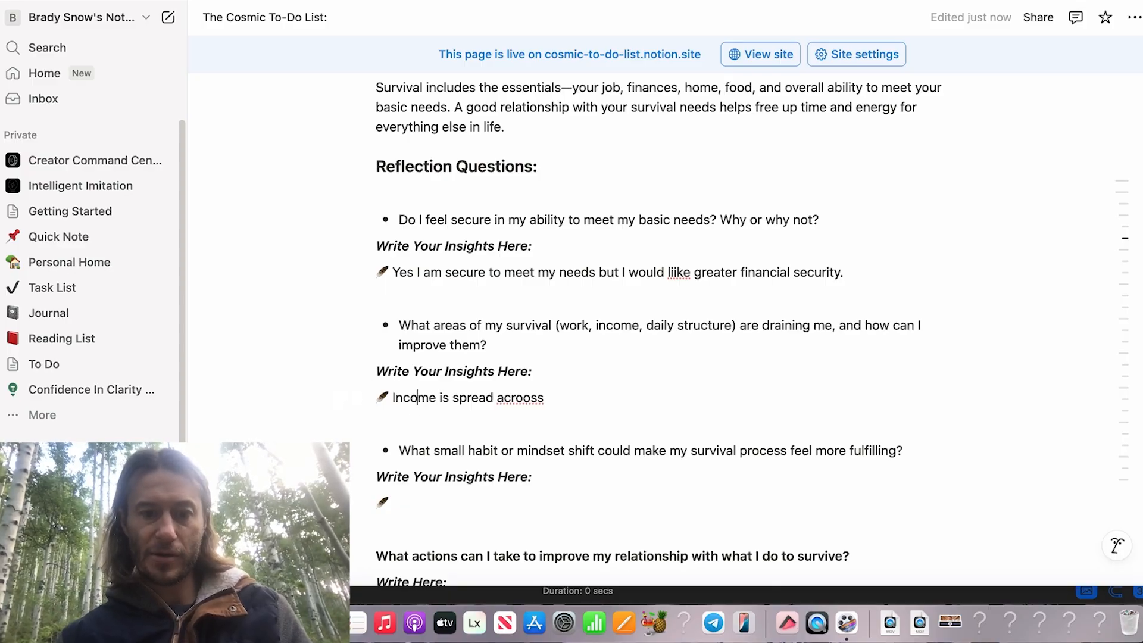
key("super+Right")
type("mutiple joobs")
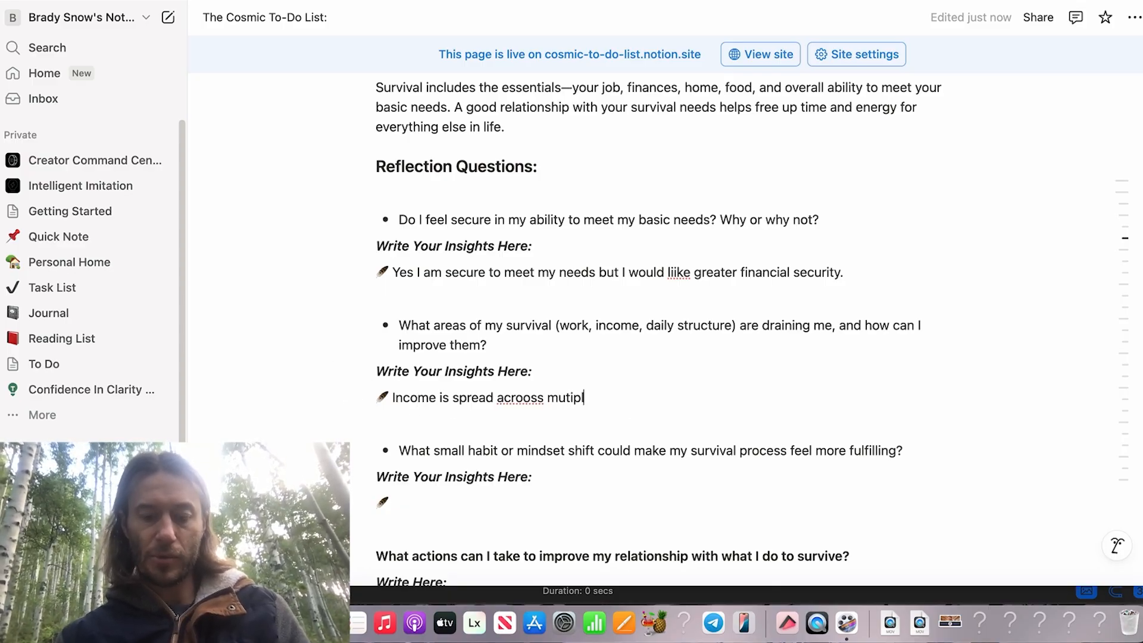
key("BackSpace")
key("BackSpace")
key("BackSpace")
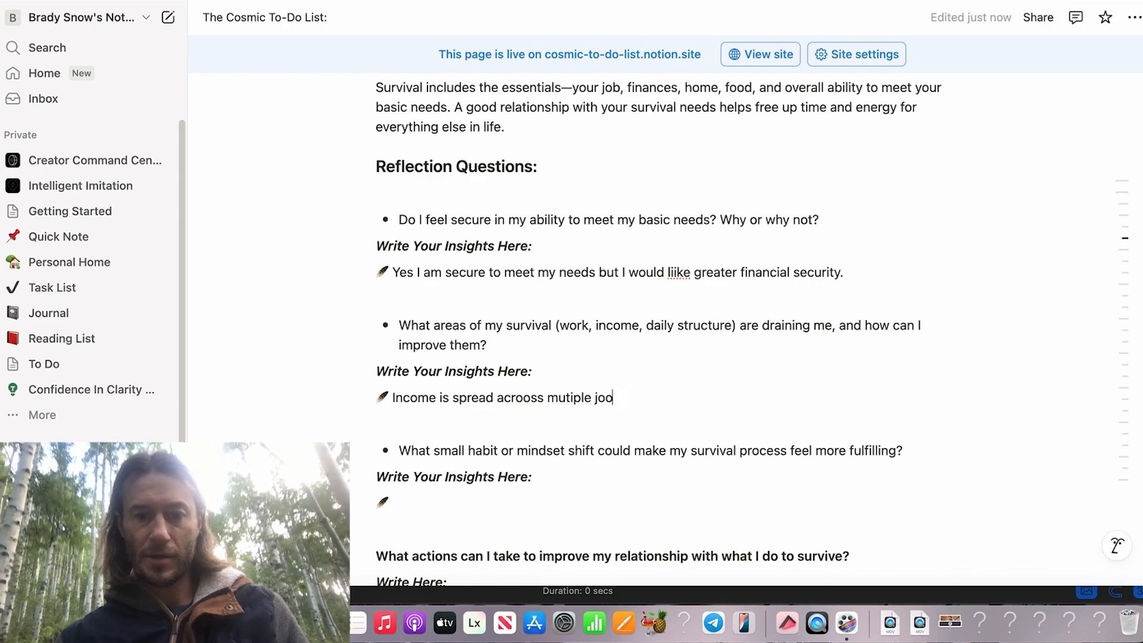
type("bs, ")
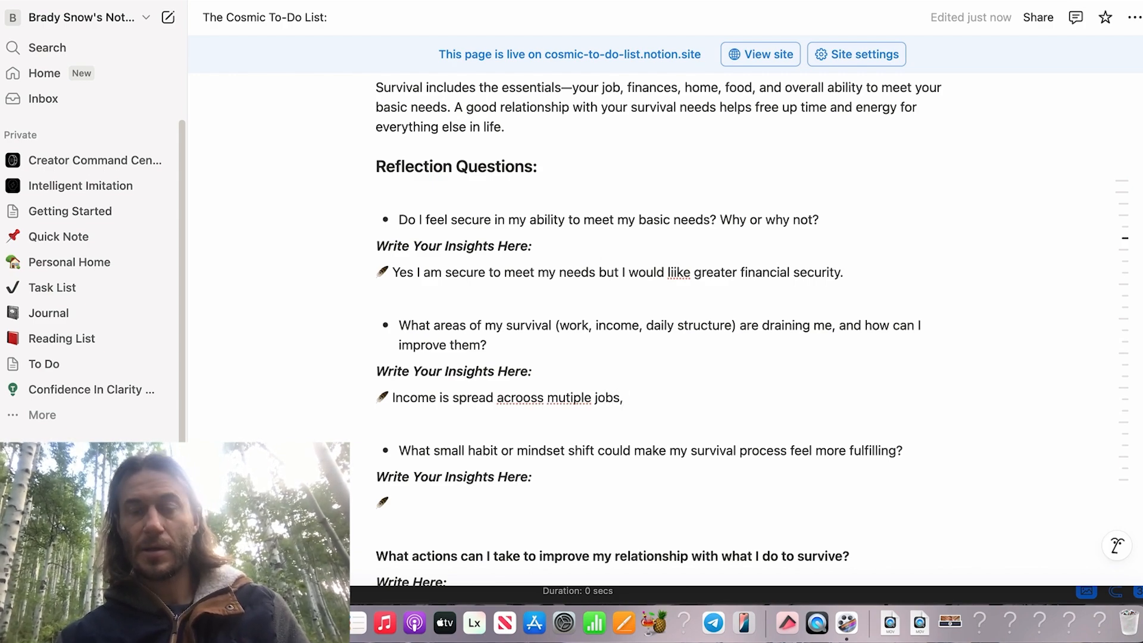
- Complete the draining-areas answer with "which can be difficult to maintian routines on the other importantt aspects of my life."
type("which c")
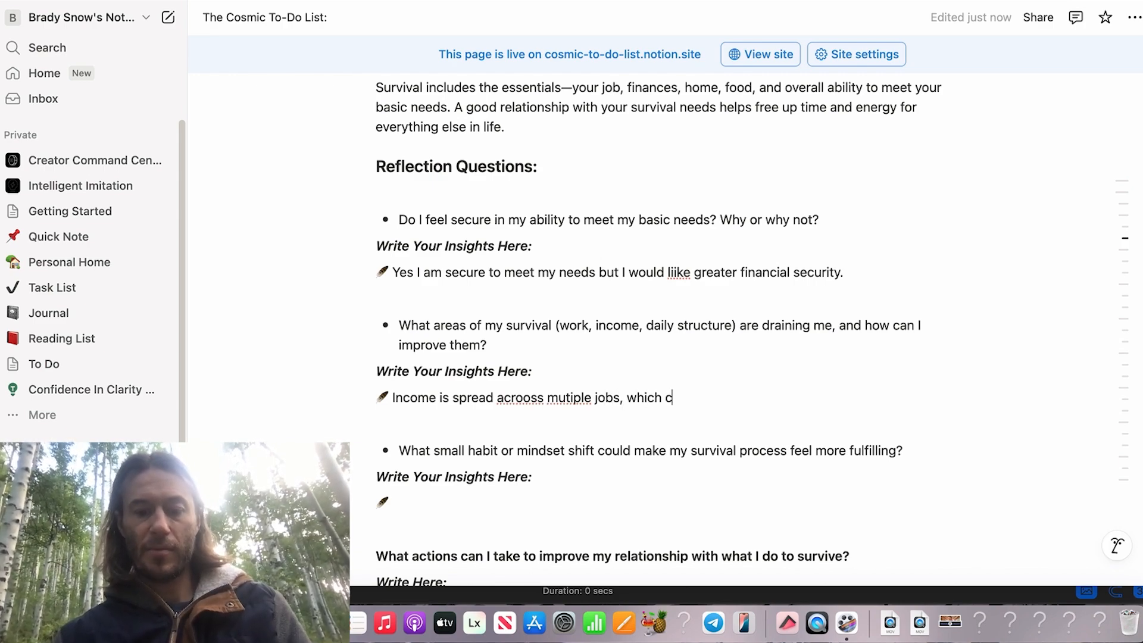
type("an be difficult ")
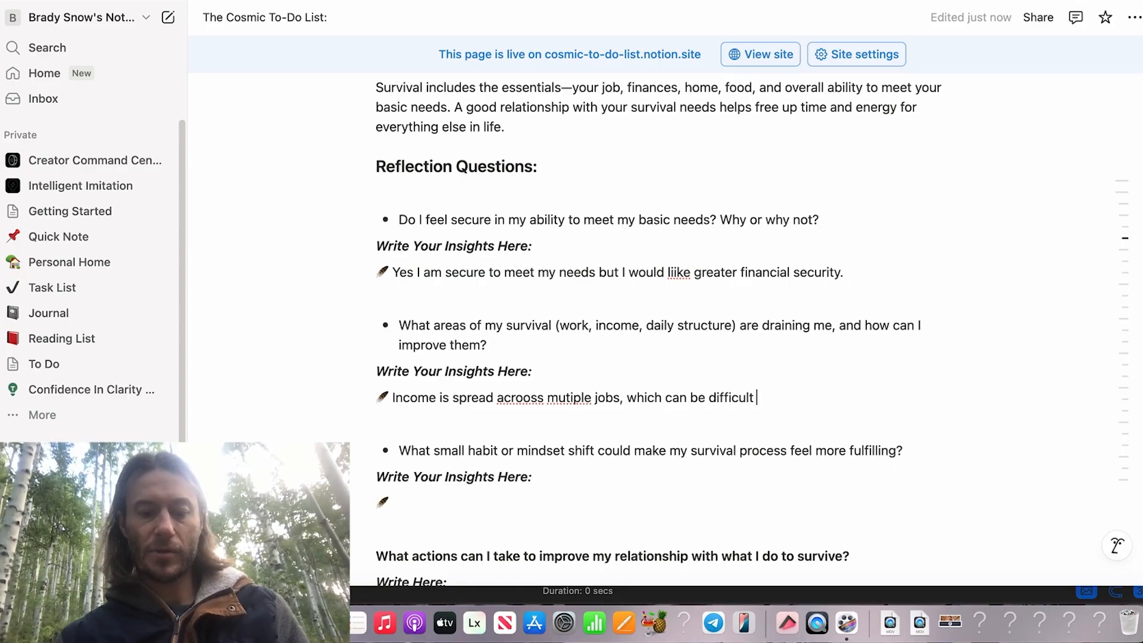
type("to maintian rout")
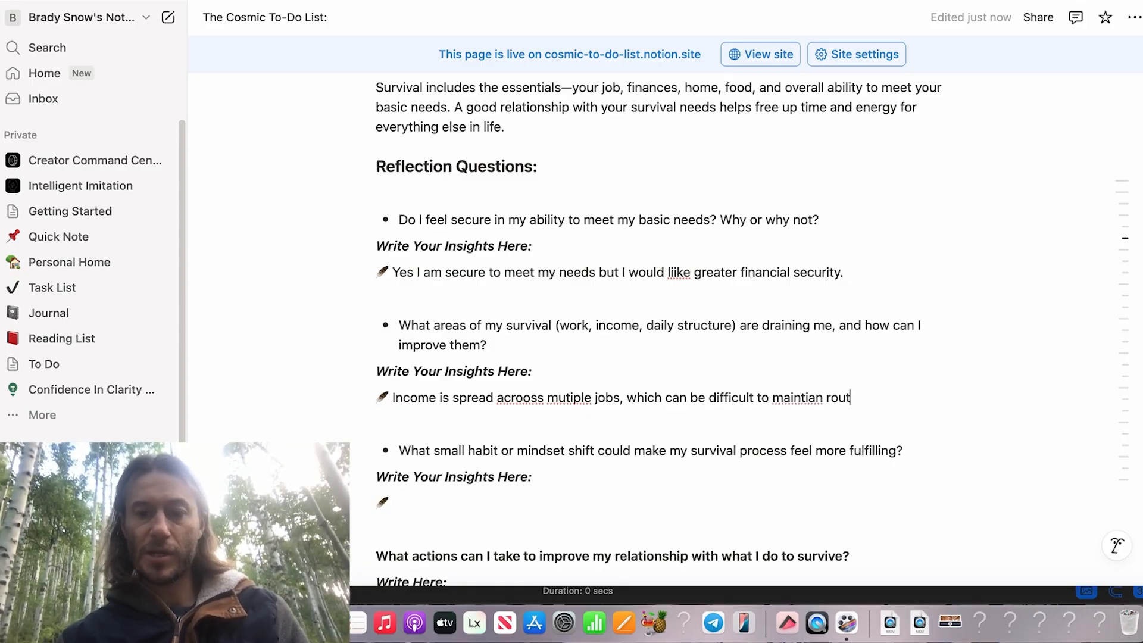
type("ines on the th")
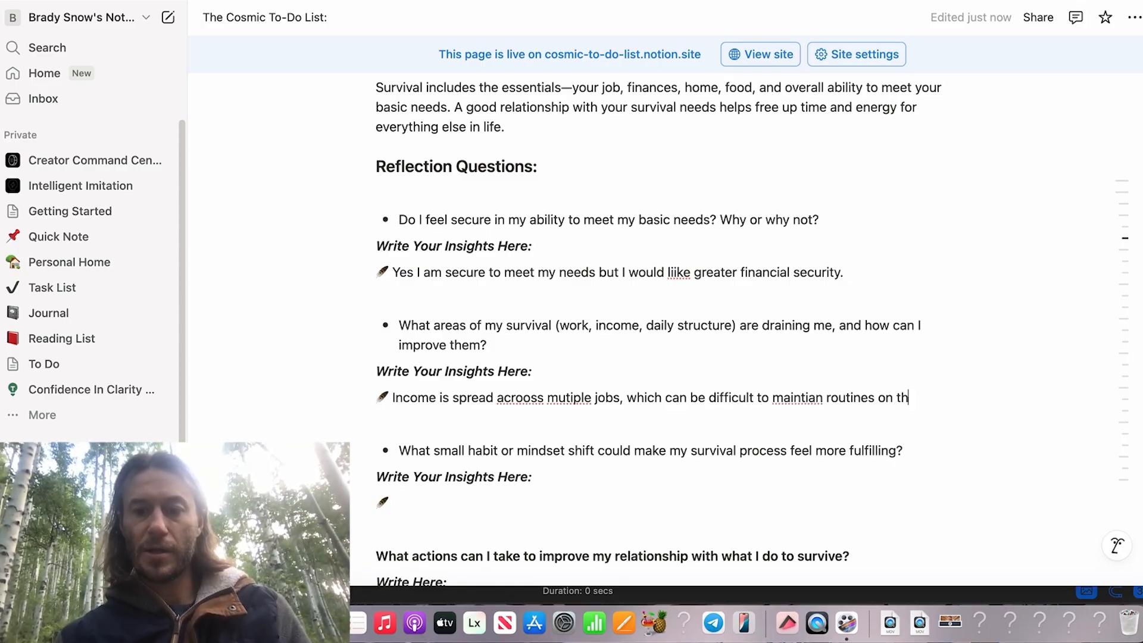
key("BackSpace")
key("BackSpace")
type("o")
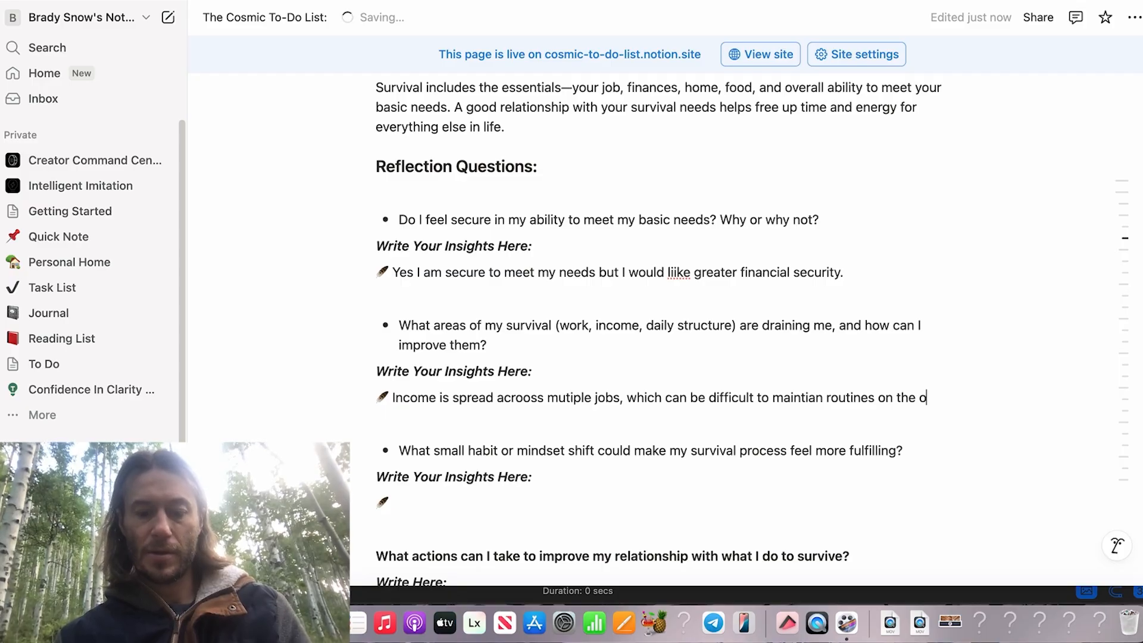
type("ther")
type(" im")
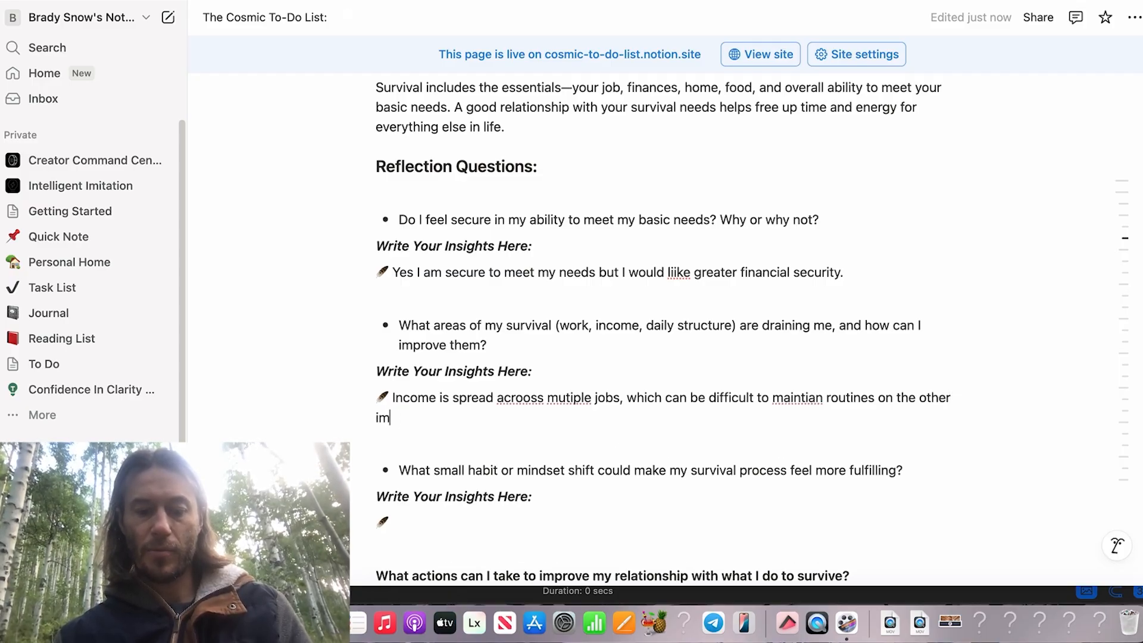
type("portantt aspects ")
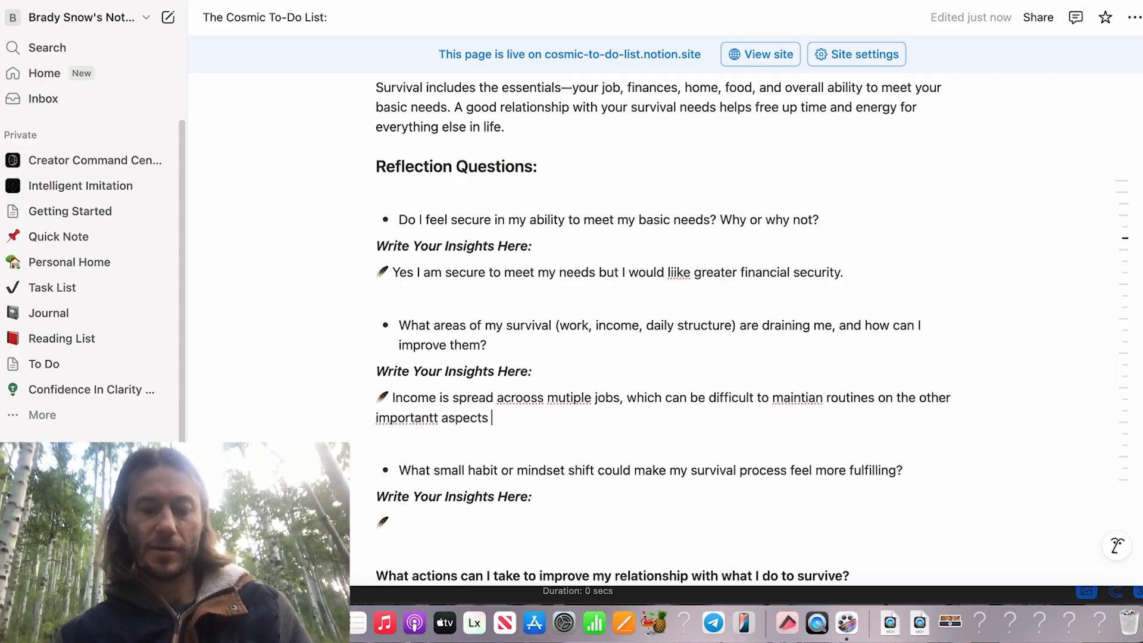
type("of my life.")
key("Return")
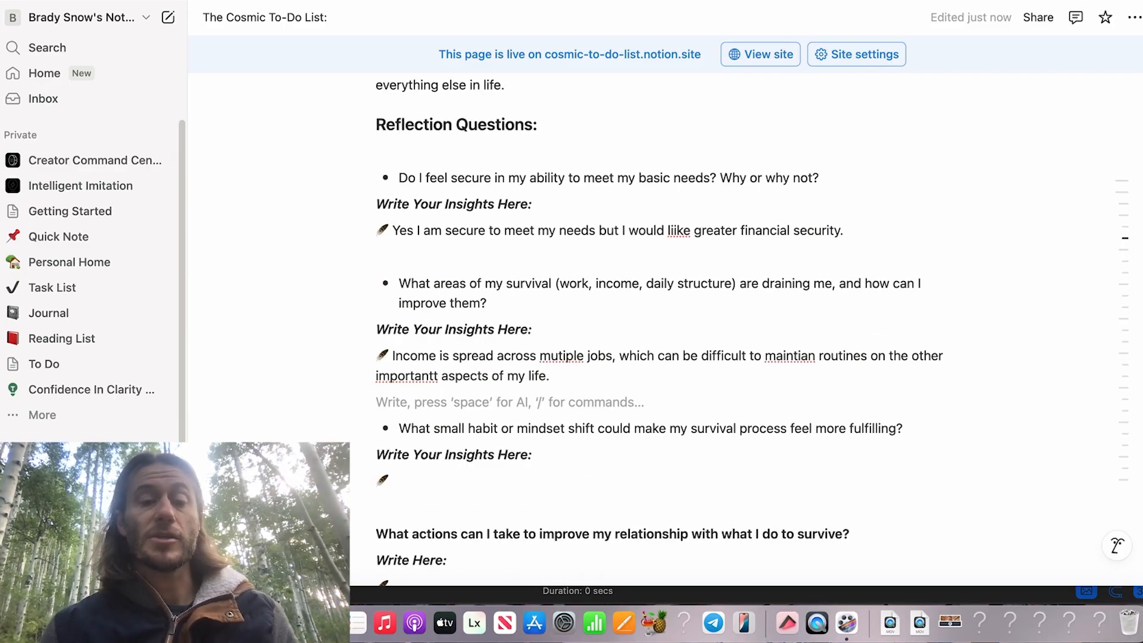
- Correct "importantt" to "important" in the draining-areas answer
left_click(525, 377)
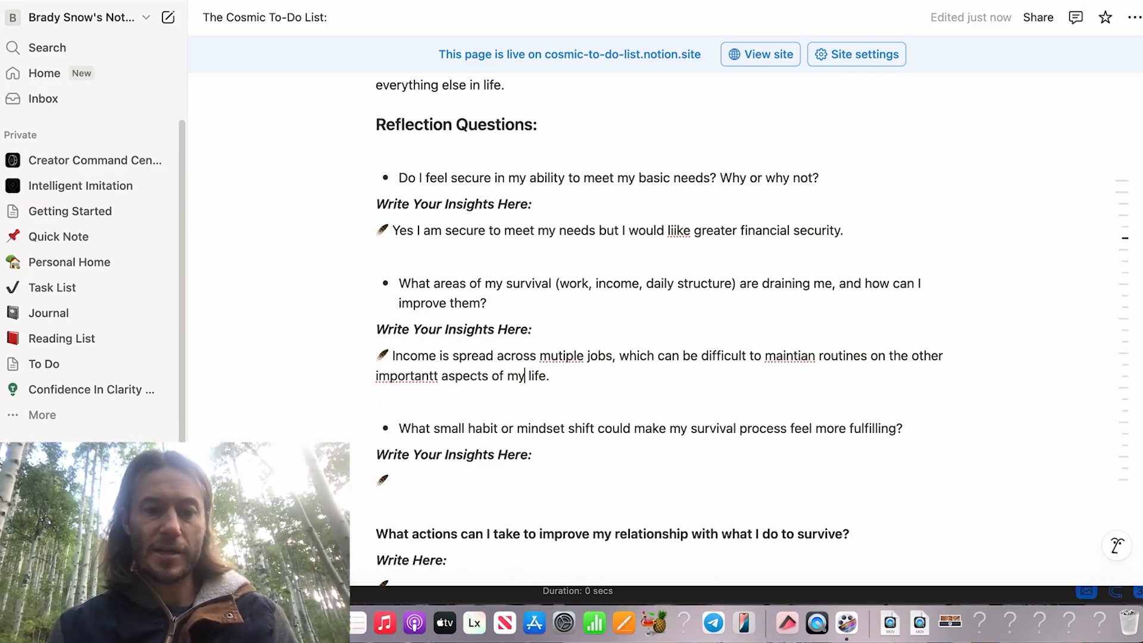
left_click(433, 377)
key("BackSpace")
- Begin the answer to the small habit or mindset shift question with "Complette tthhe foundaational work of my soul's projects"
key("Down")
key("Down")
key("Down")
key("Down")
key("Down")
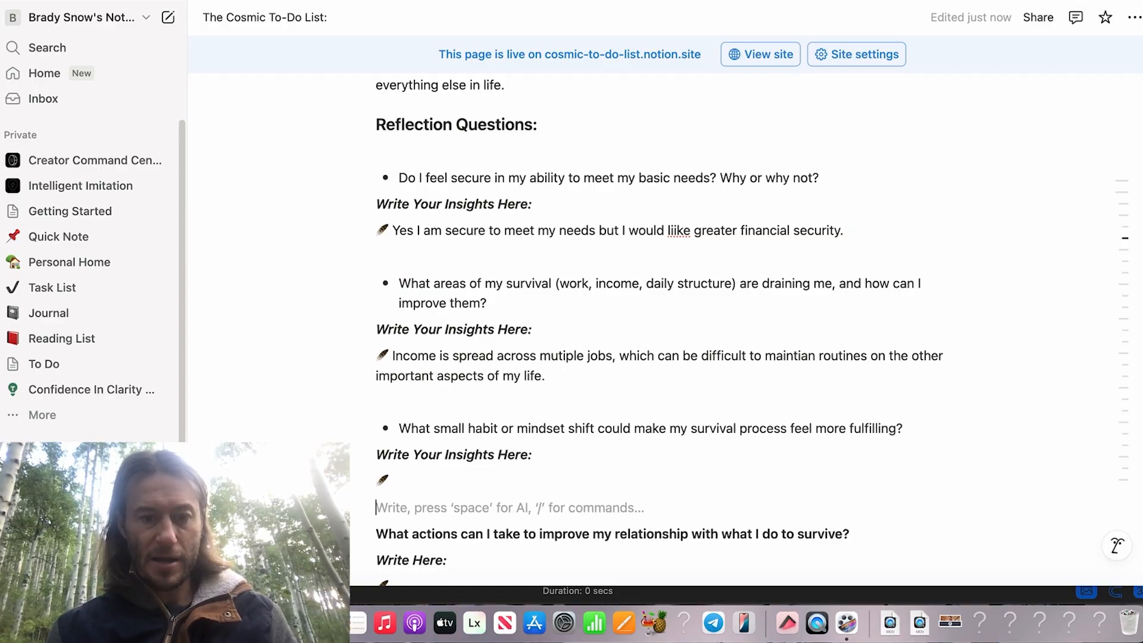
key("Up")
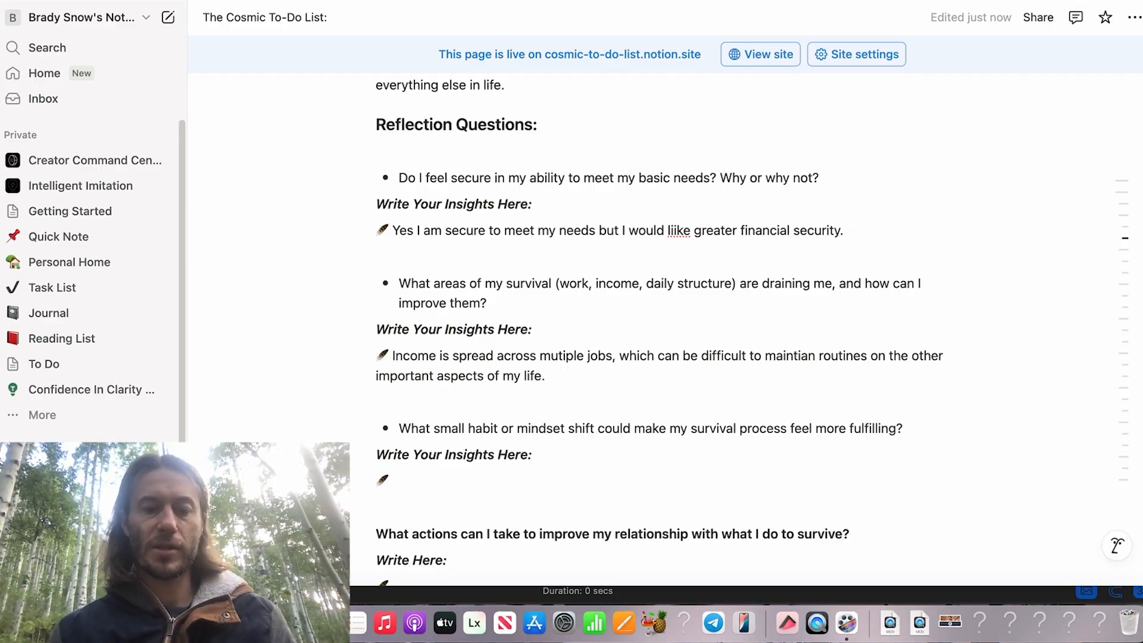
scroll(660, 328, "down", 3)
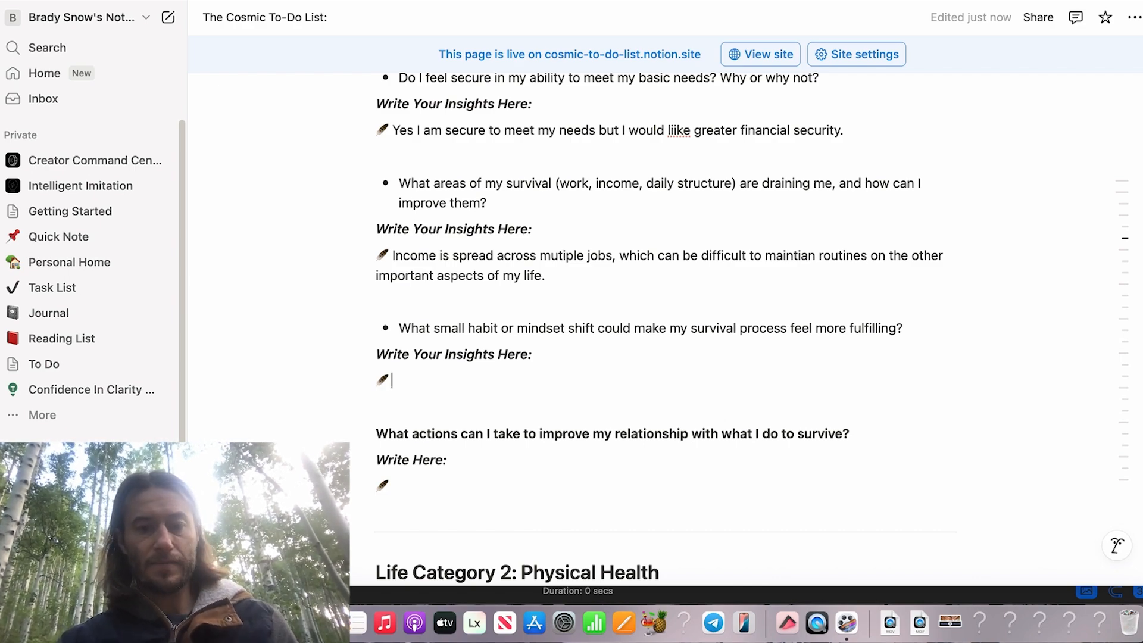
type("A")
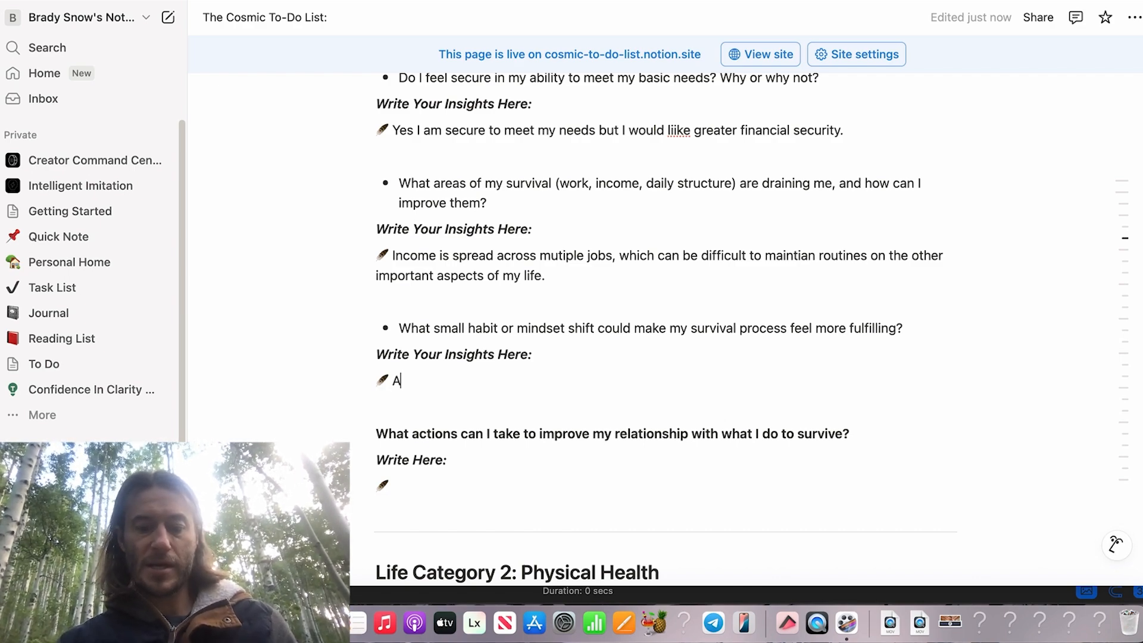
key("BackSpace")
type("Complette tthhe foundaationa")
key("BackSpace")
key("BackSpace")
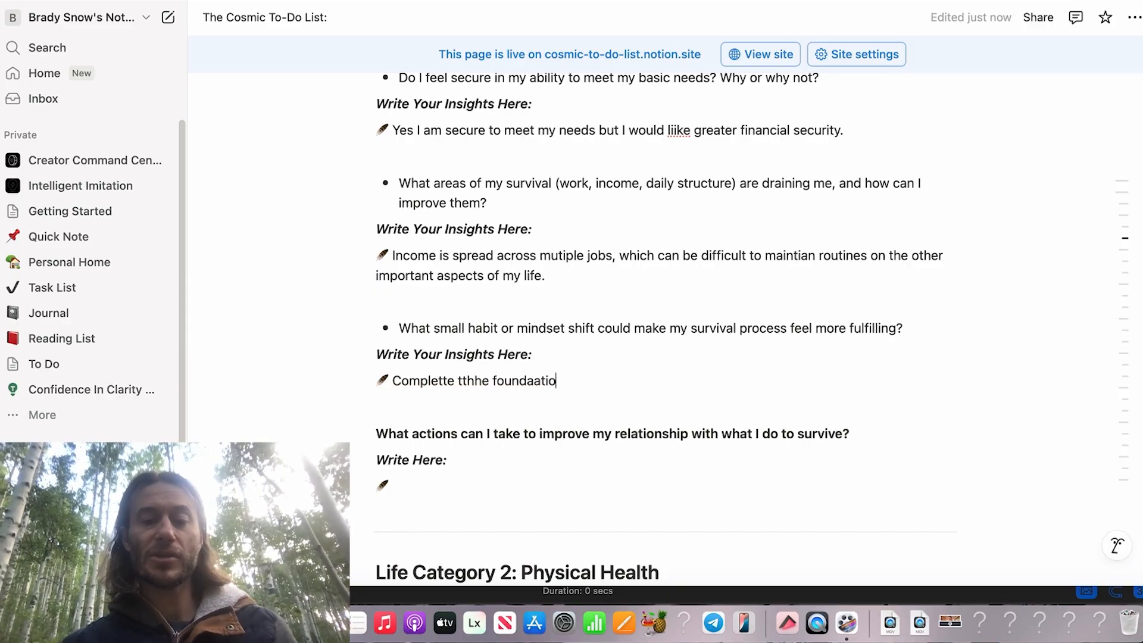
key("BackSpace")
type("n")
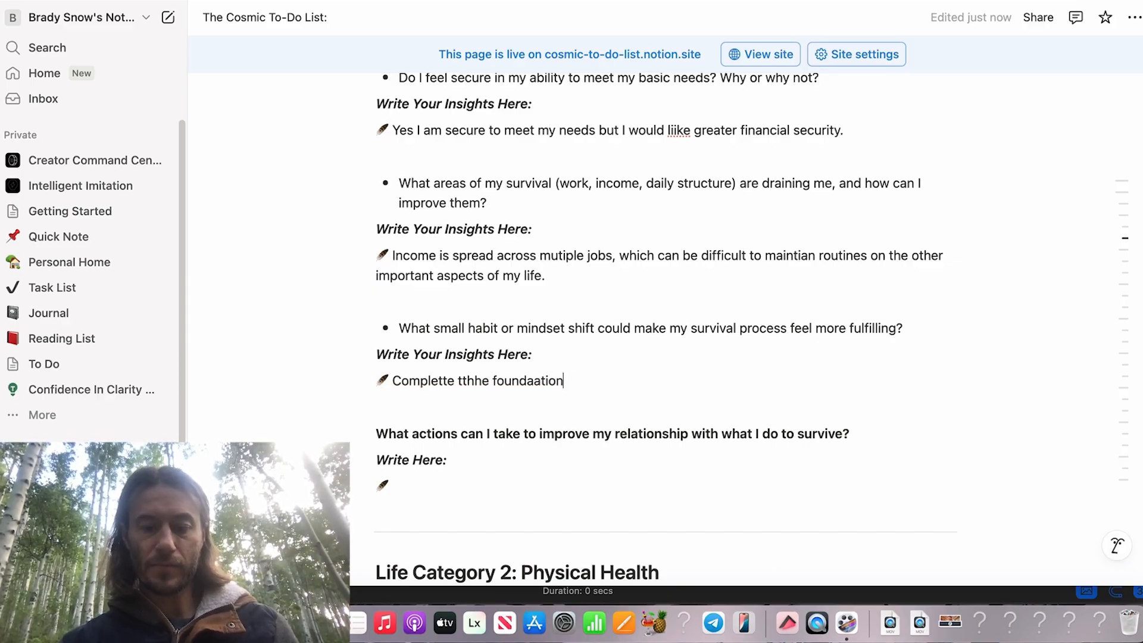
type("al work of m")
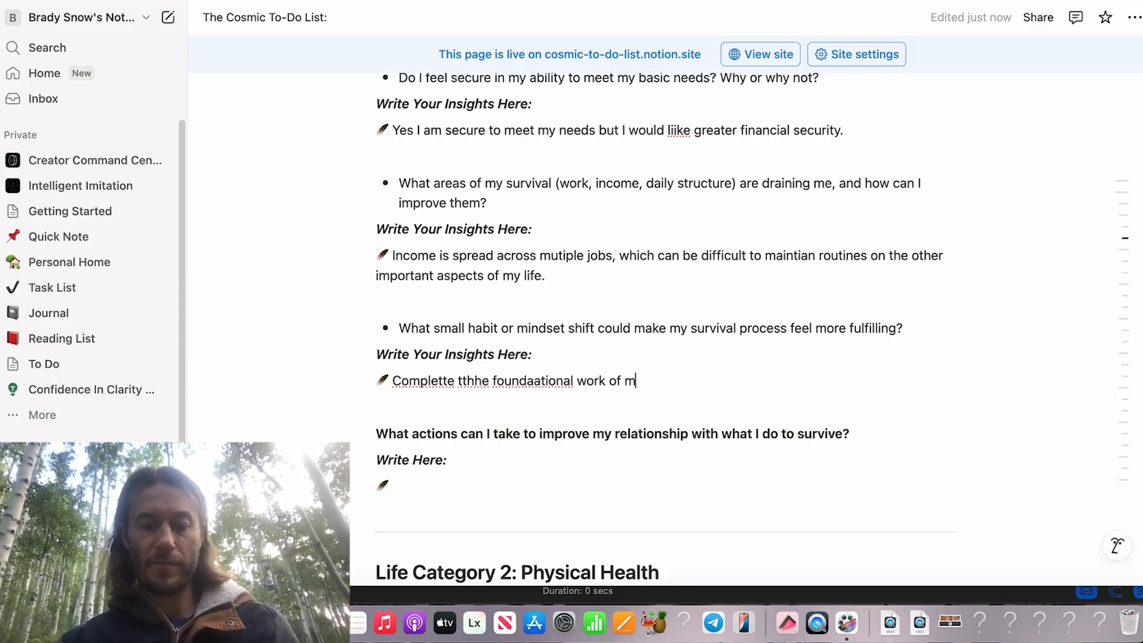
type("y ")
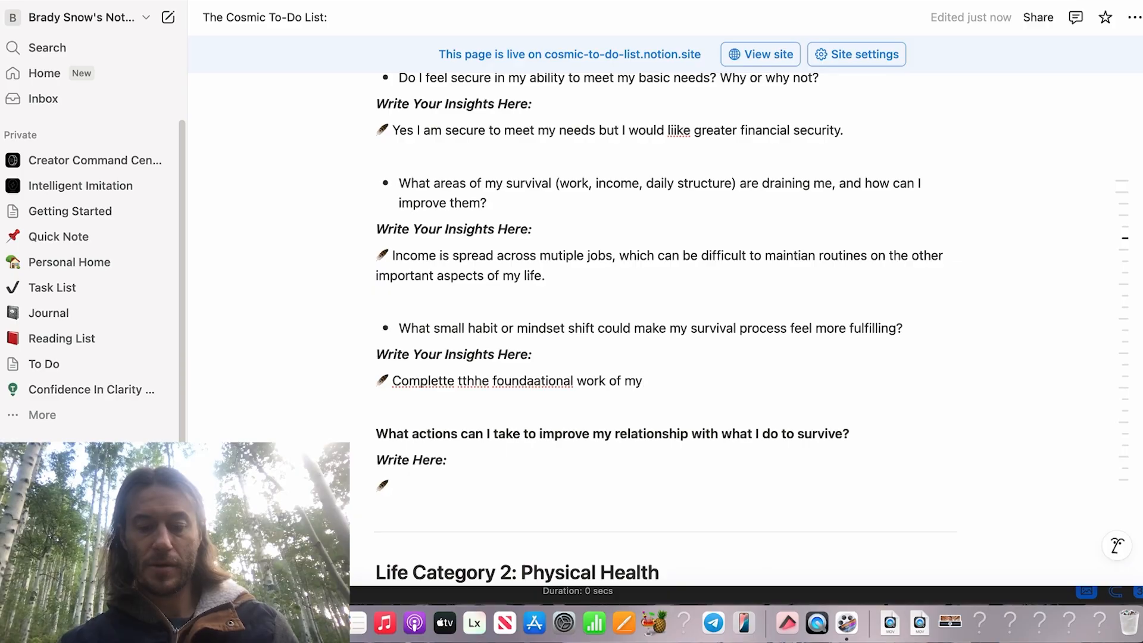
type("soul")
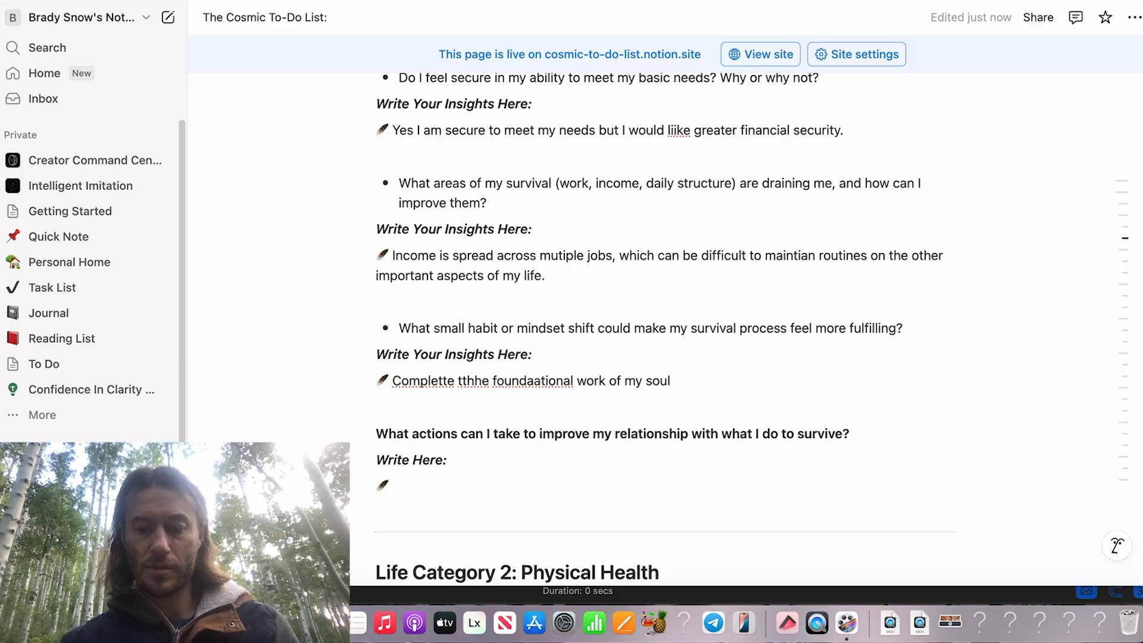
type("'s project")
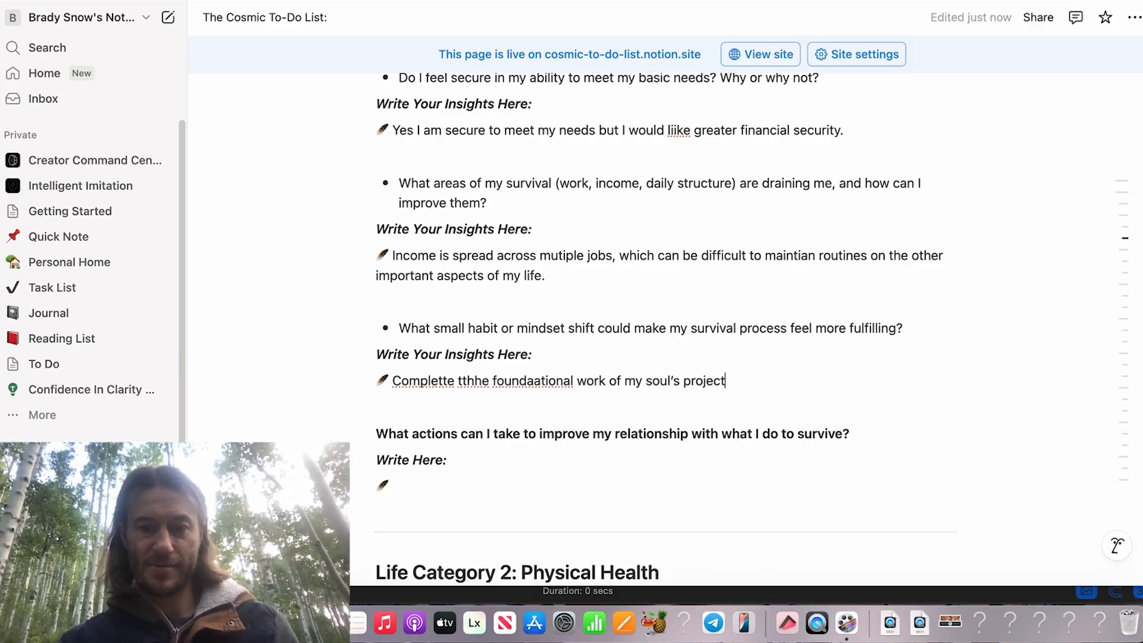
type("s")
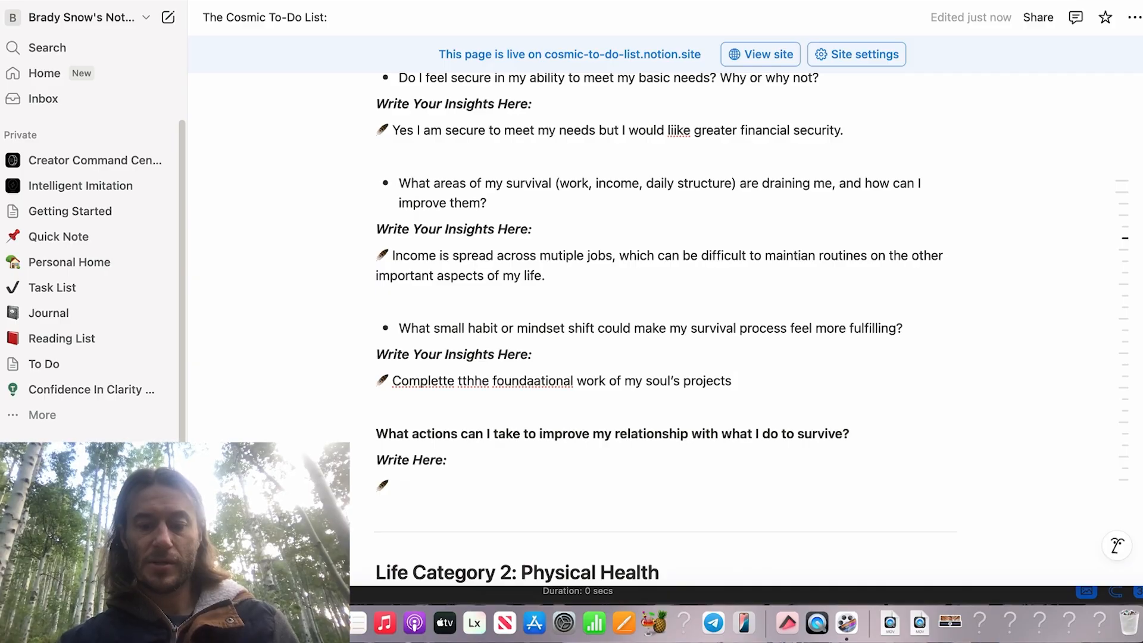
- Continue the habit or mindset answer with "so I havve the bandwidth to apply too other joobs again,"
type(" so I havve thh e")
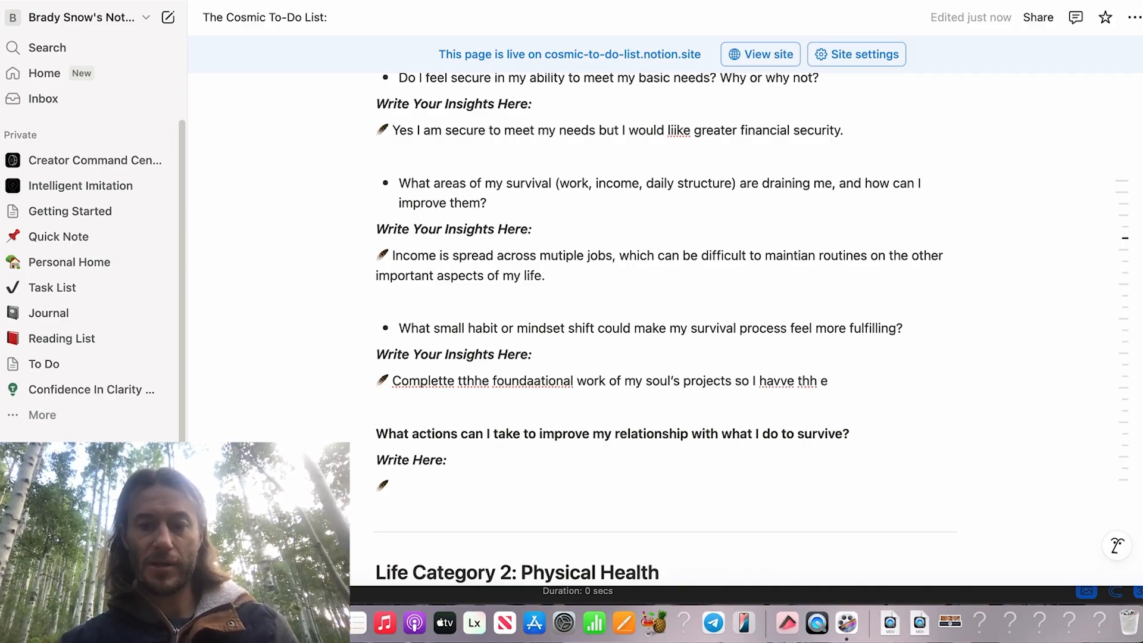
key("BackSpace")
key("BackSpace")
key("BackSpace")
type("e bandwid")
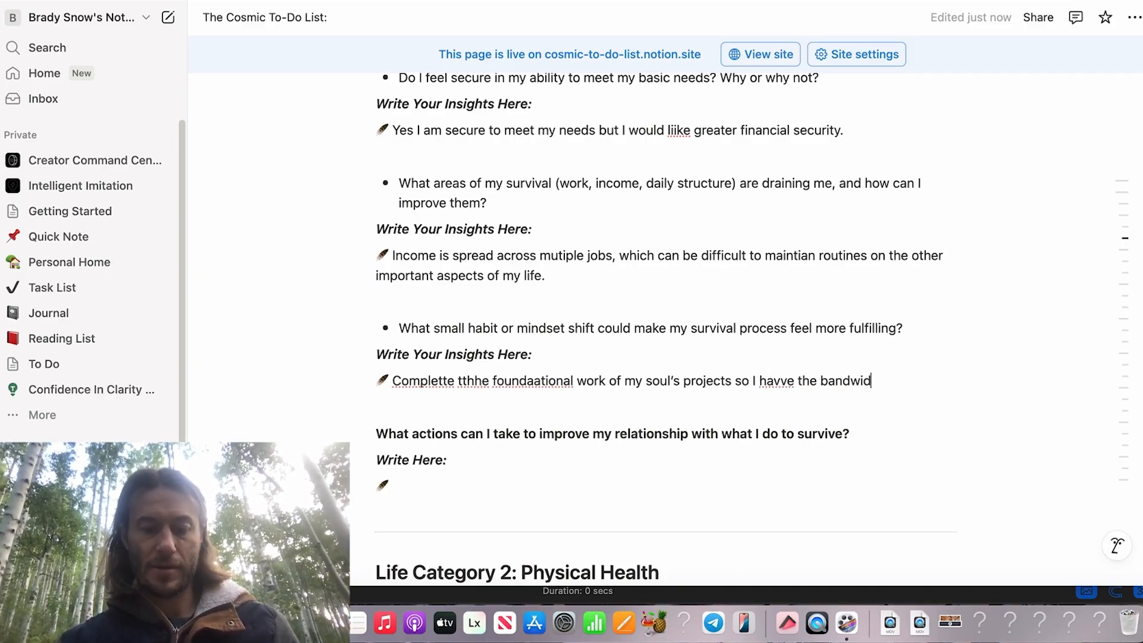
type("th to apply too othe")
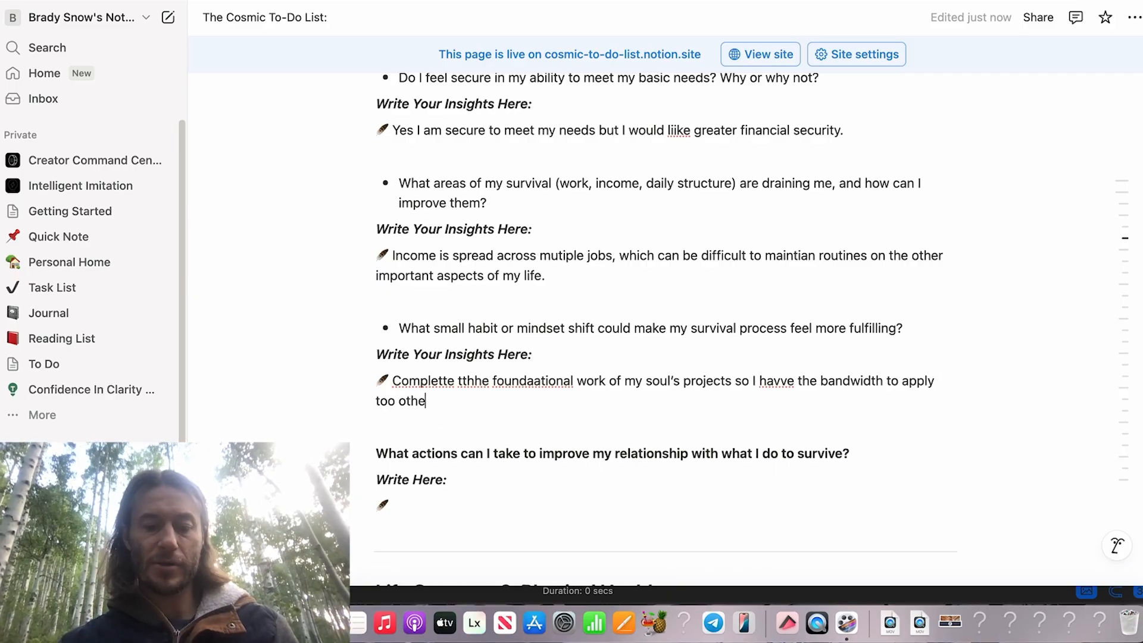
type("r joobs agaian,")
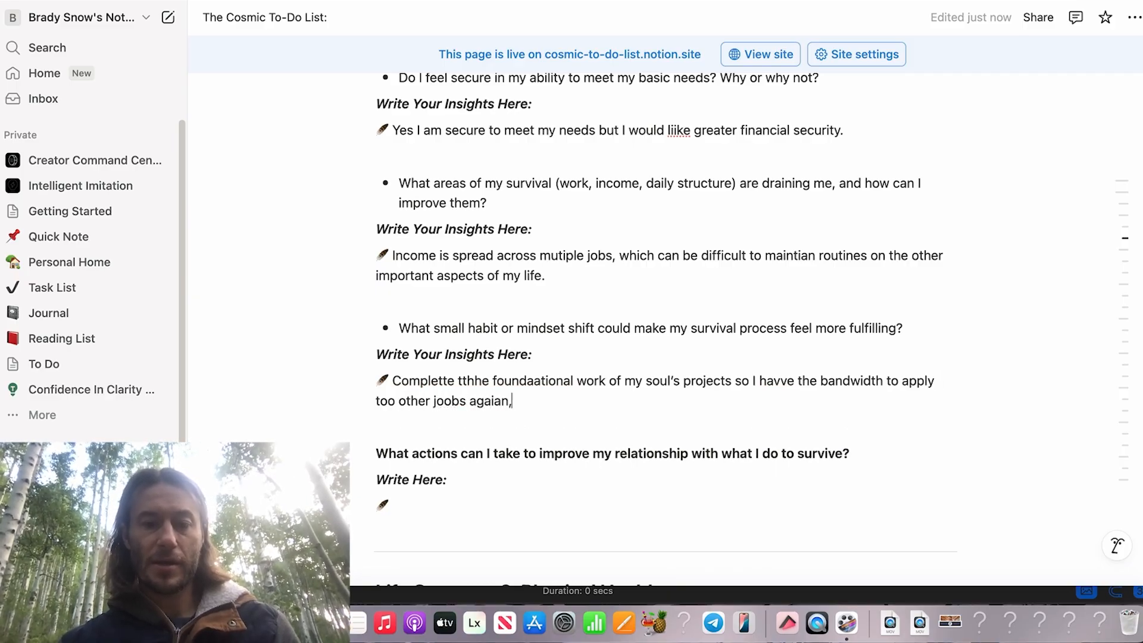
key("BackSpace")
key("BackSpace")
key("BackSpace")
type("n, aa")
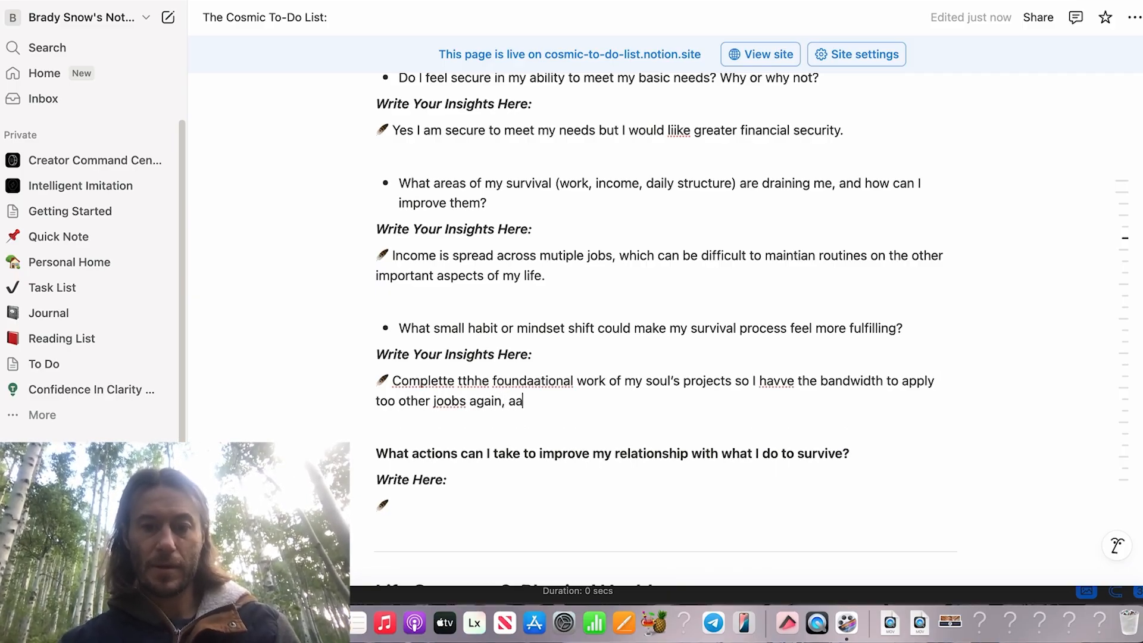
- Continue the habit or mindset answer with "aas well as build out the business modelss for"
type("s well a")
key("BackSpace")
key("BackSpace")
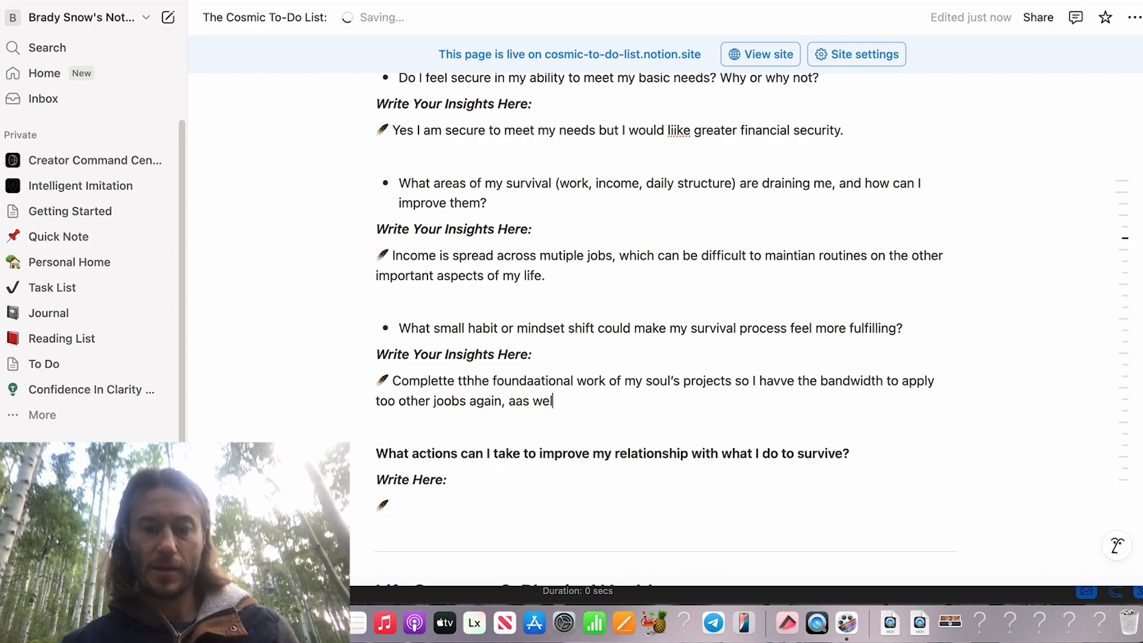
type("l as build out")
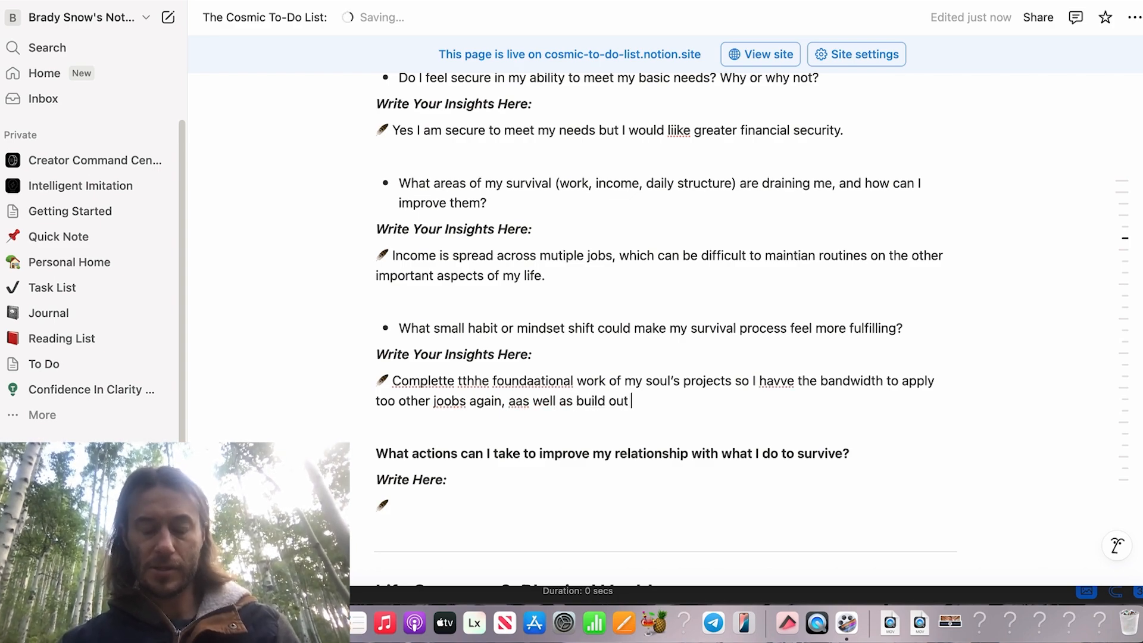
type(" the")
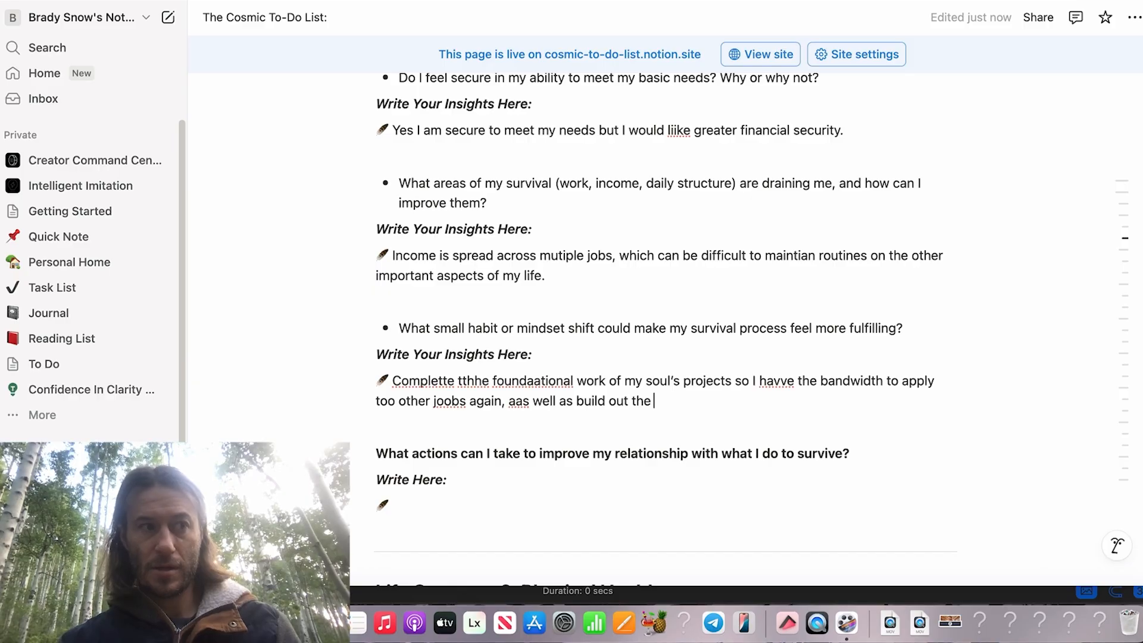
type(" business")
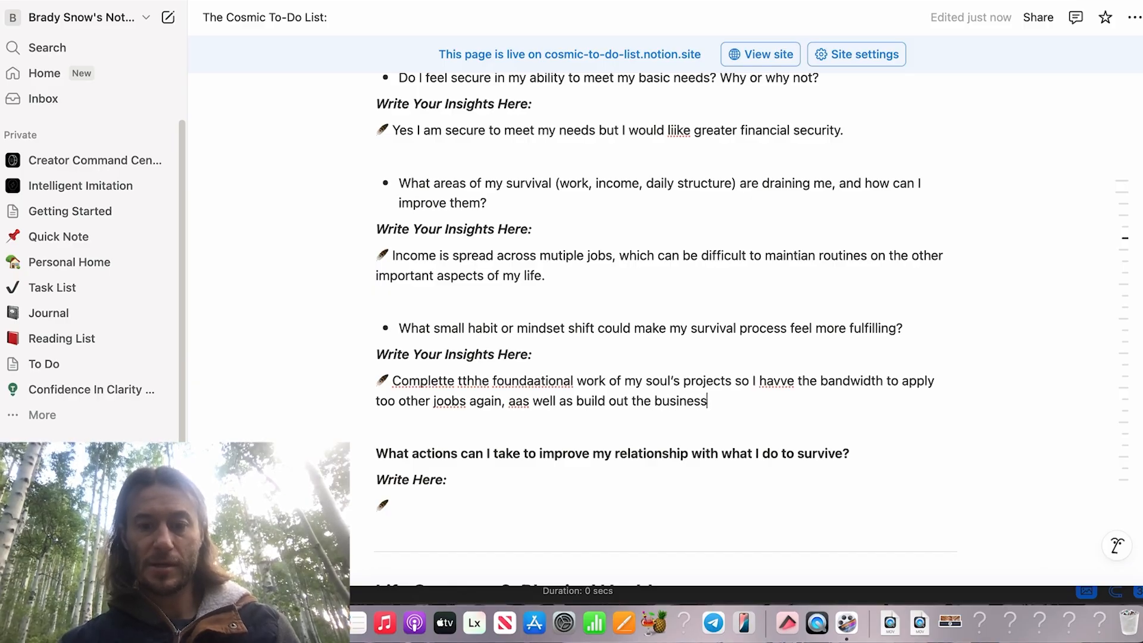
type(" modelss for")
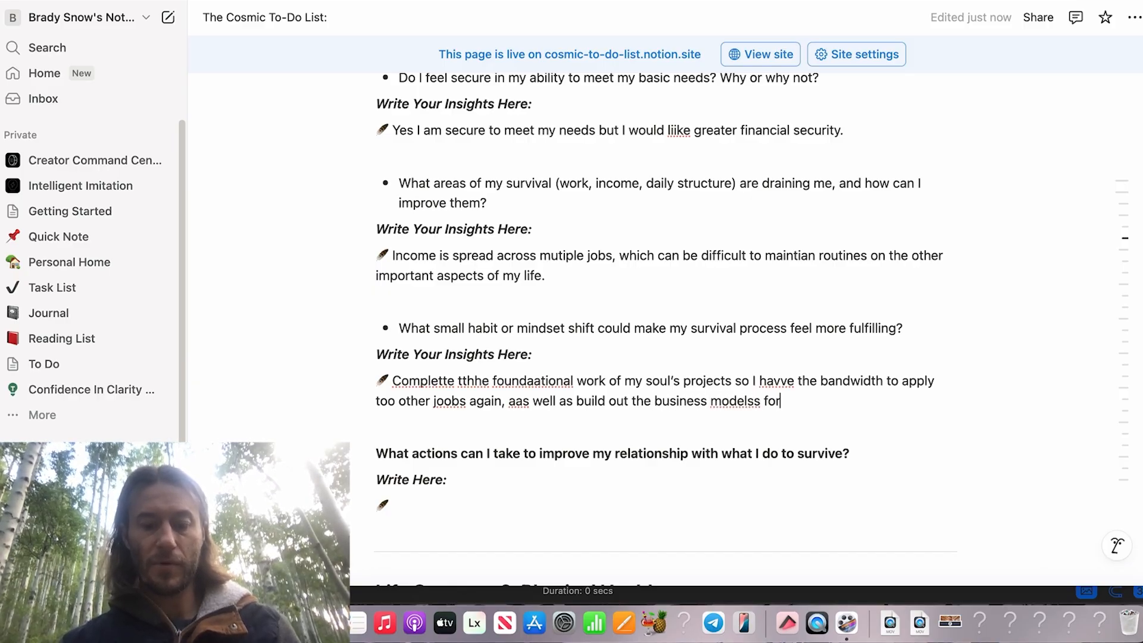
- Finish the habit or mindset answer with "my lore of the soul project."
type(" my one")
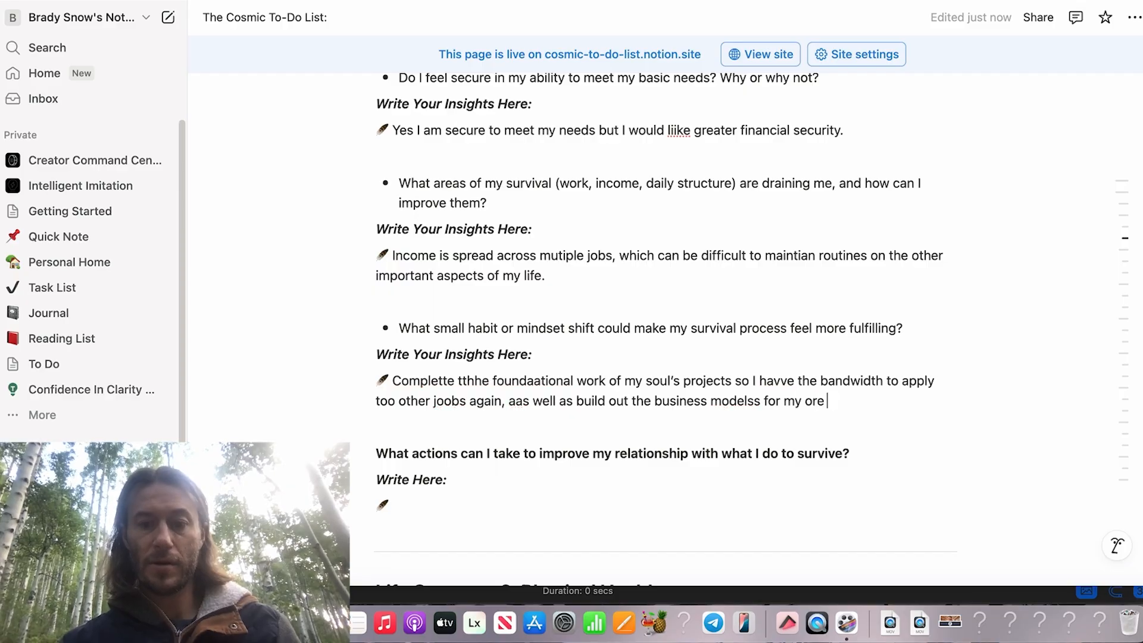
key("BackSpace")
key("BackSpace")
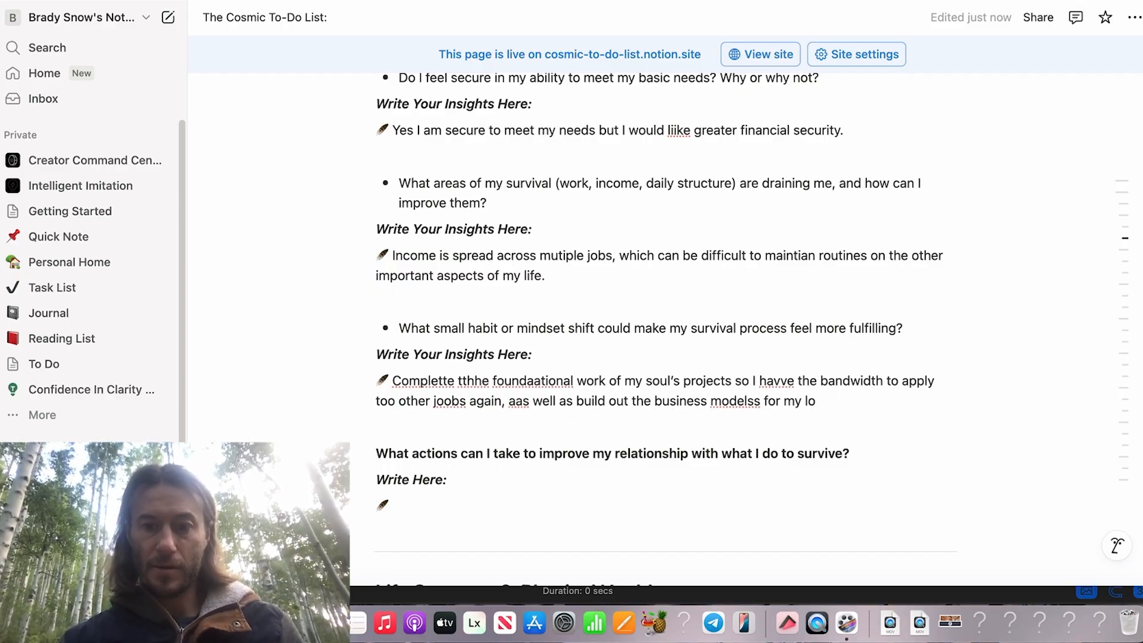
type("re of the soou")
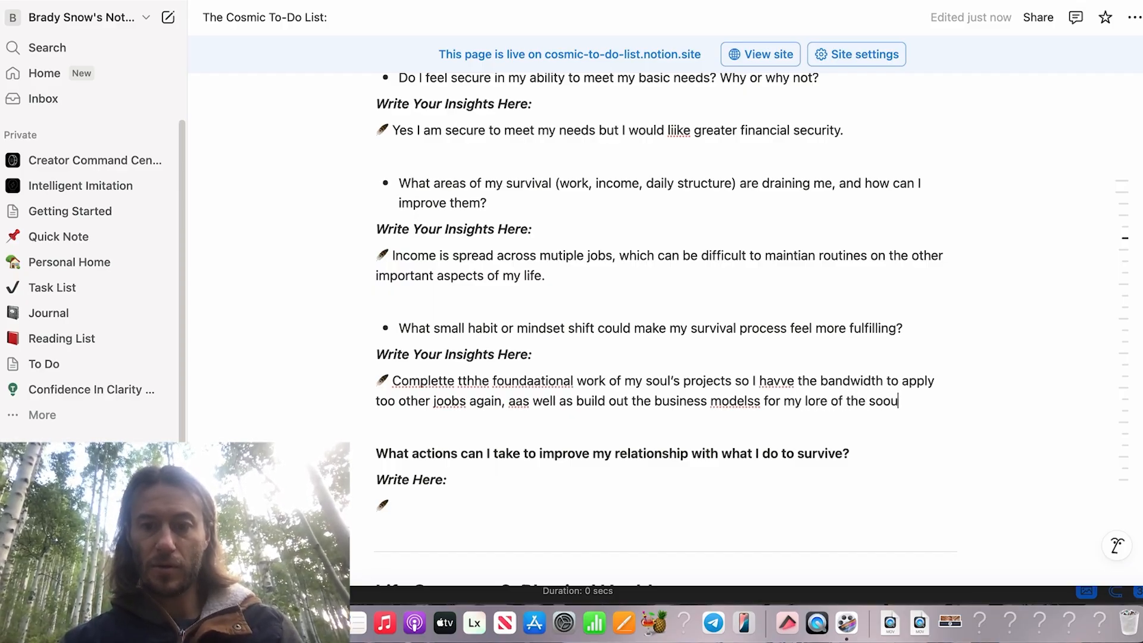
key("BackSpace")
key("BackSpace")
type("ul project.")
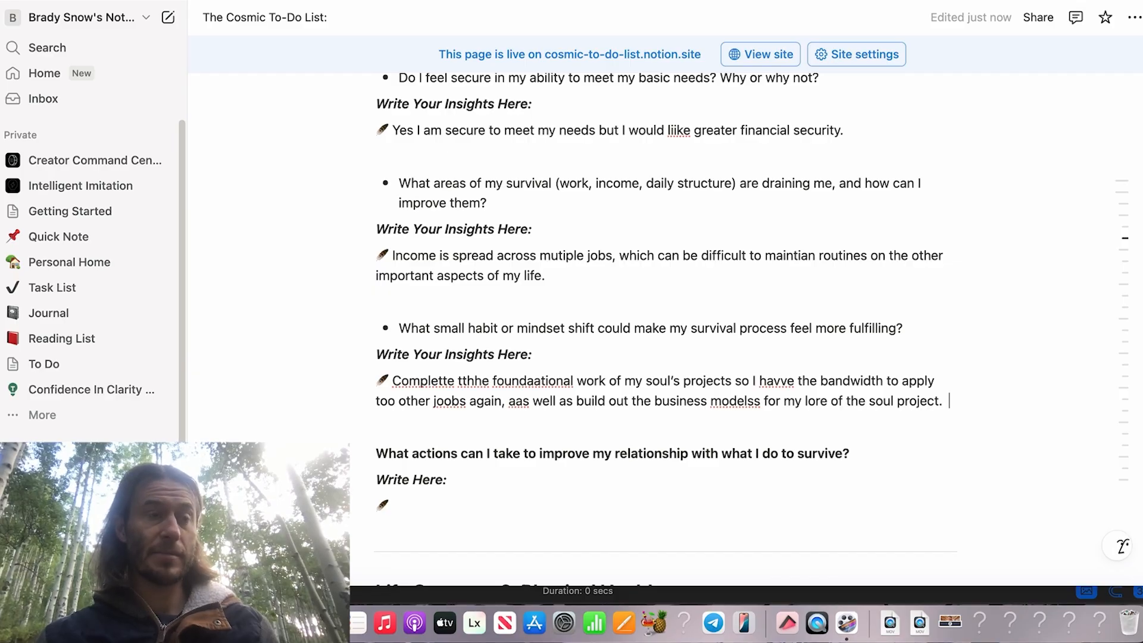
- Answer the question on actions to improve the survival relationship with "Complete major projectt milestones, aapply to 1-2 well aligned jobs aa week."
scroll(666, 327, "down", 3)
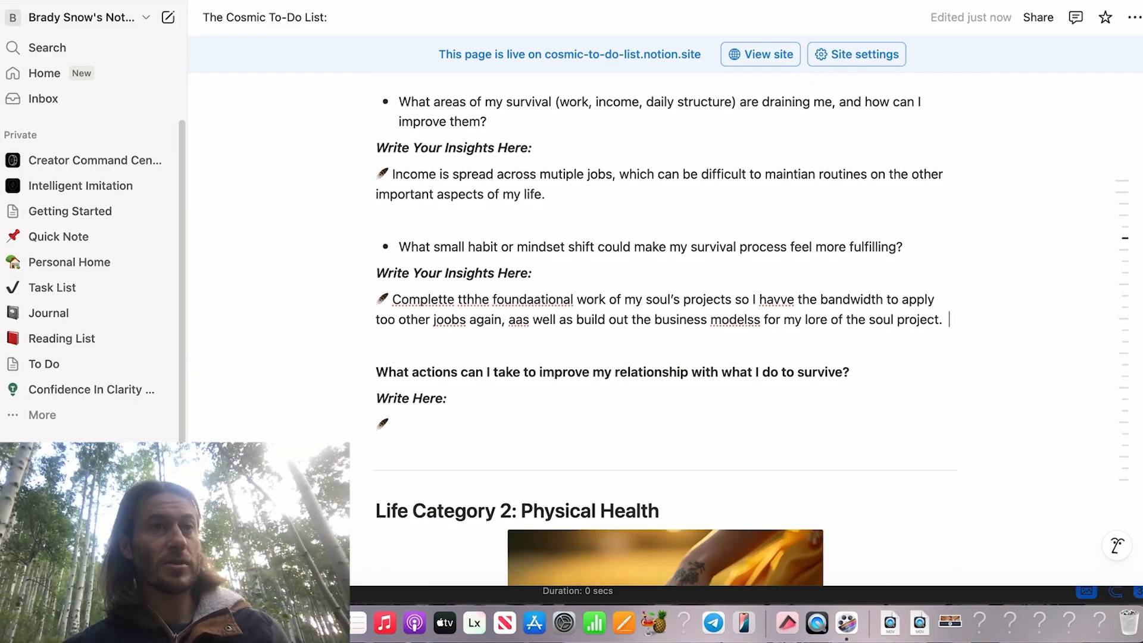
scroll(666, 327, "down", 2)
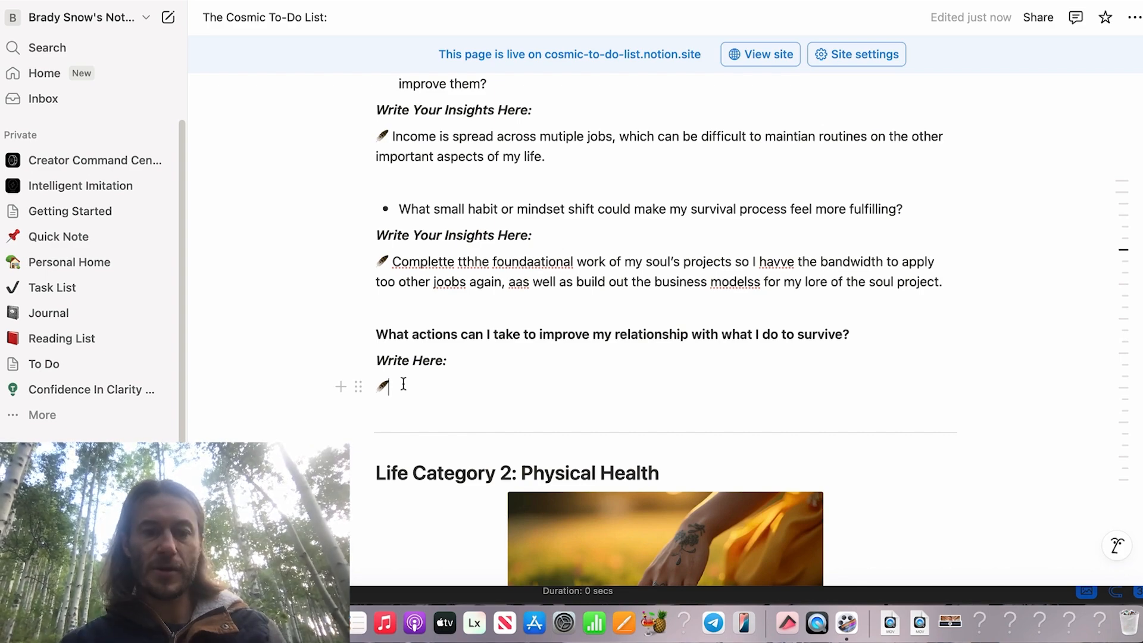
scroll(404, 384, "down", 2)
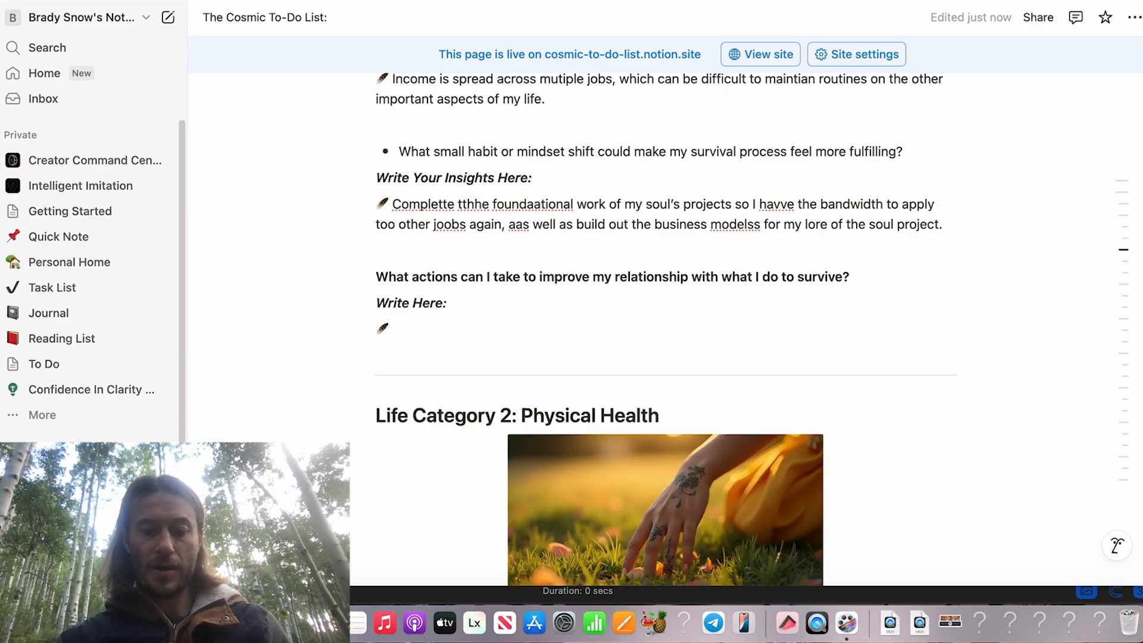
type("Complete")
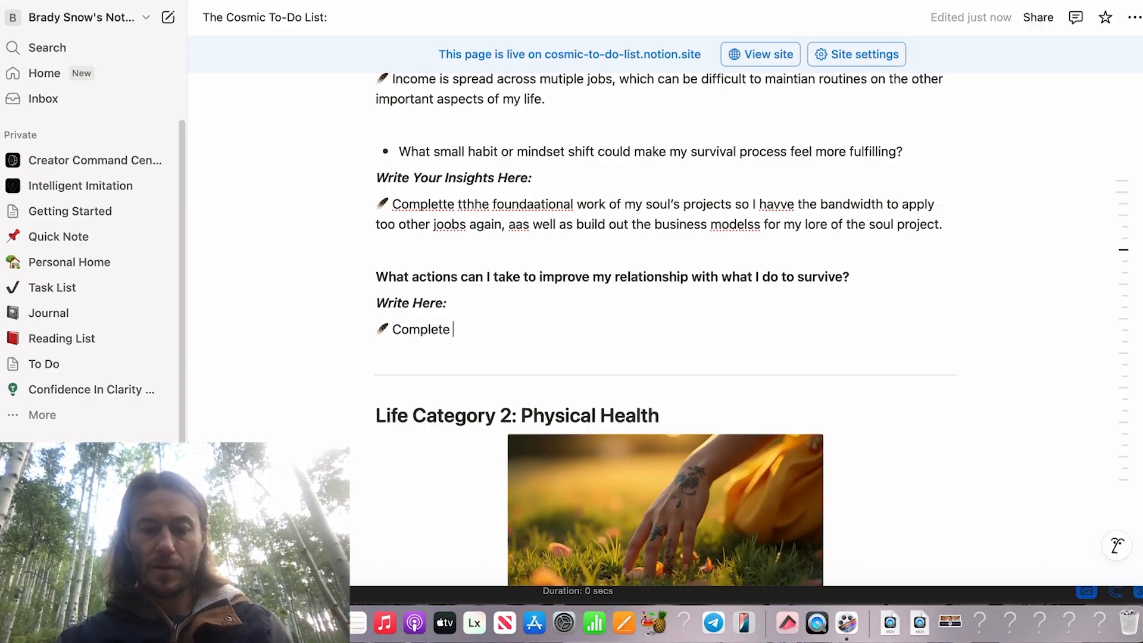
type(" major projec")
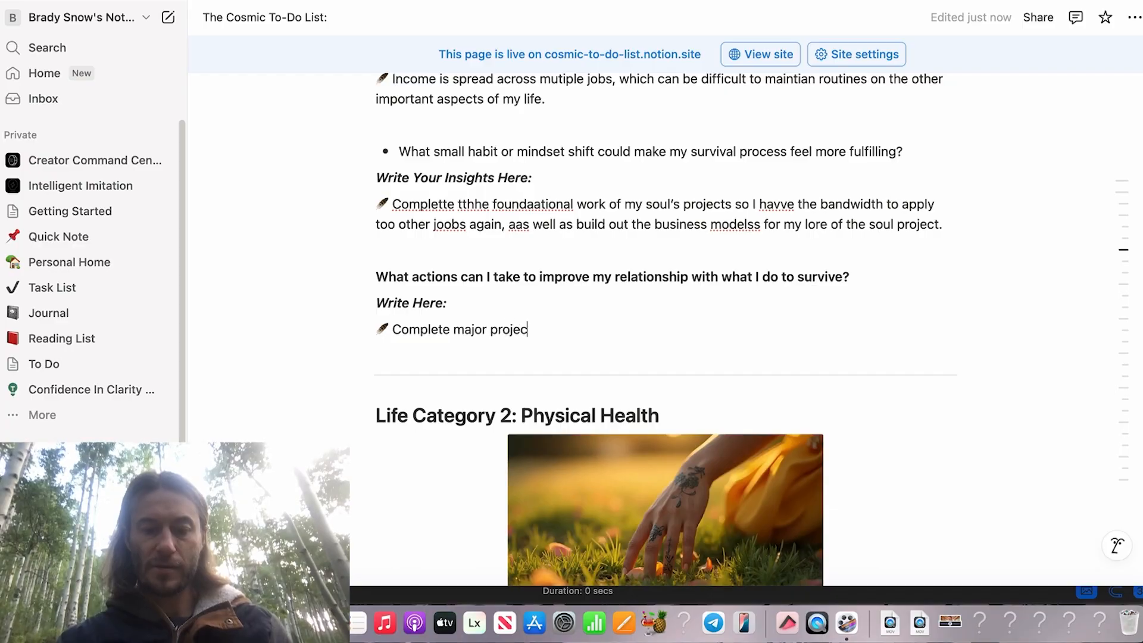
type("tt milestones, aapply t")
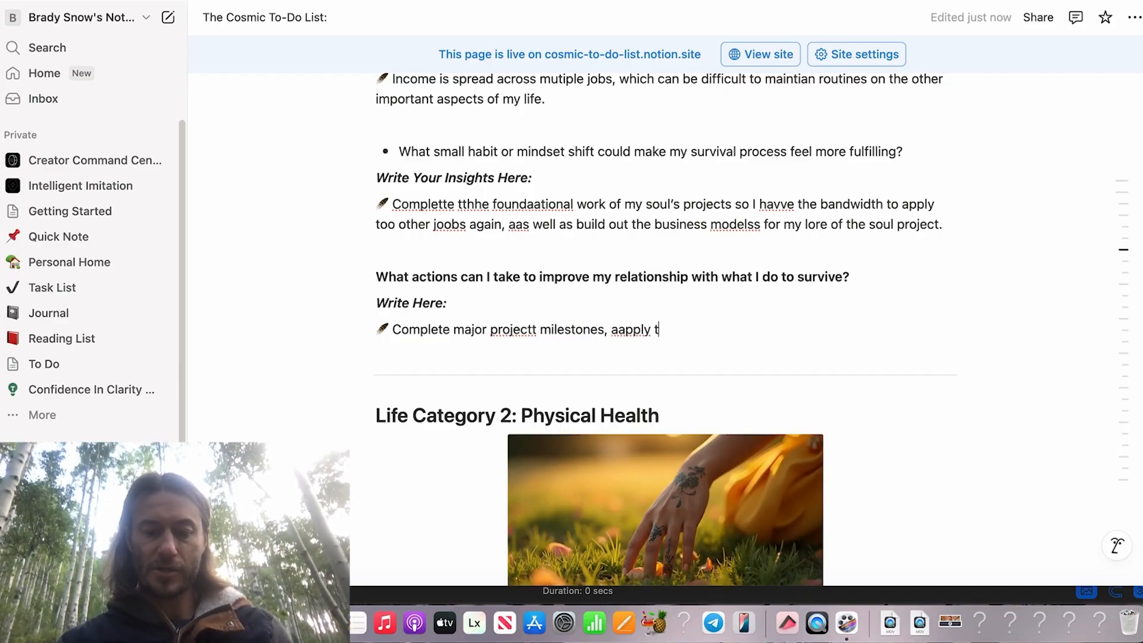
type("o 1-2 ")
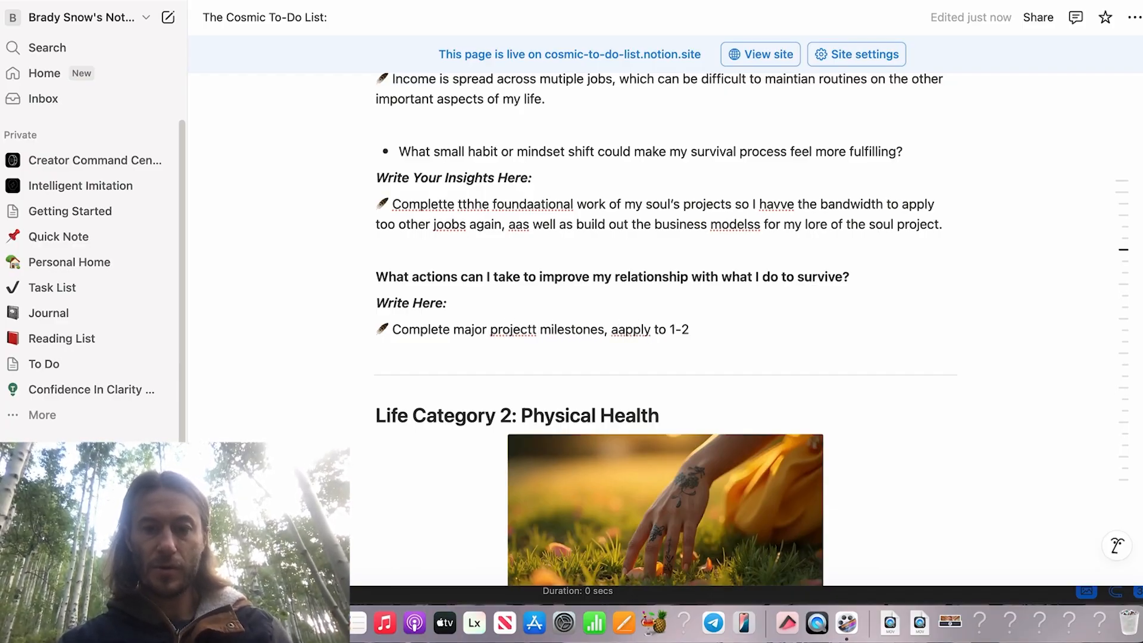
type("wel aligned job")
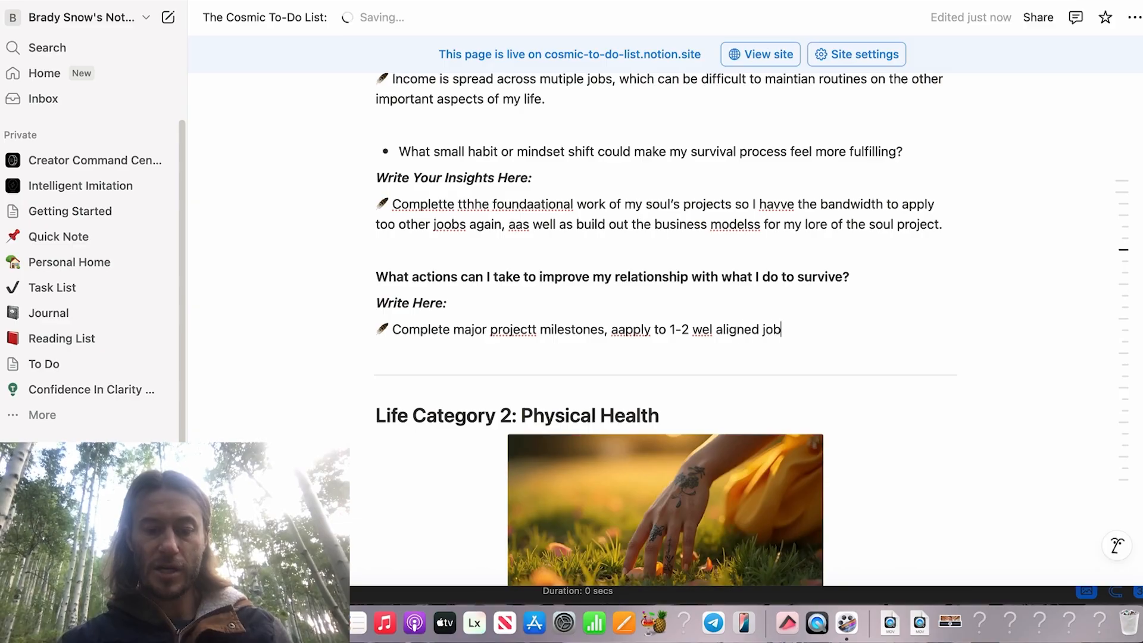
type("s aa week")
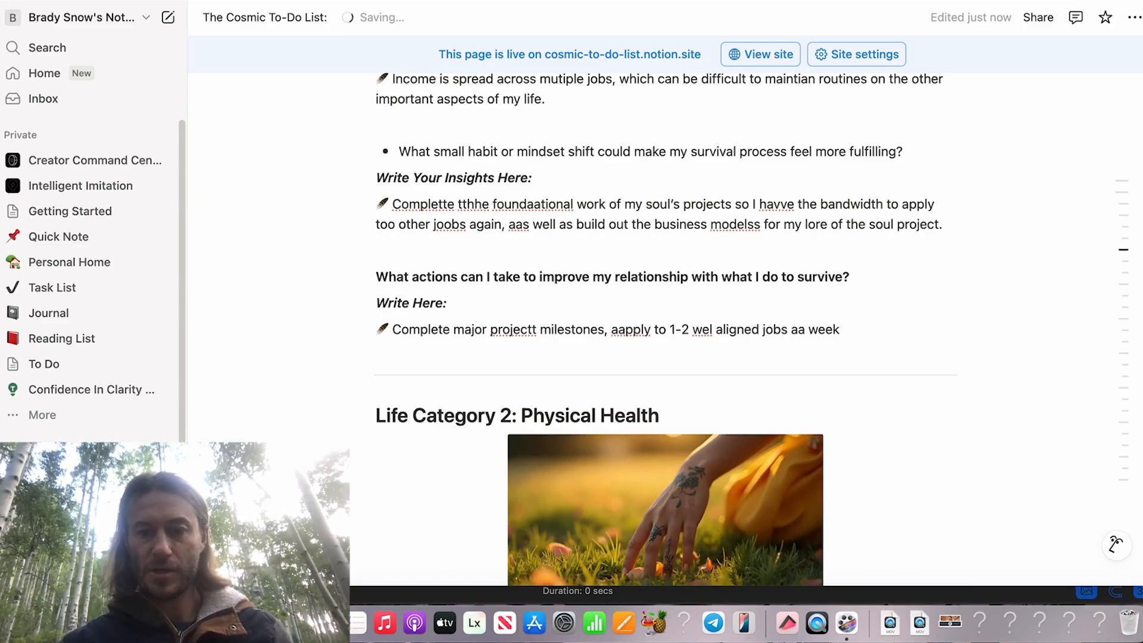
type(".")
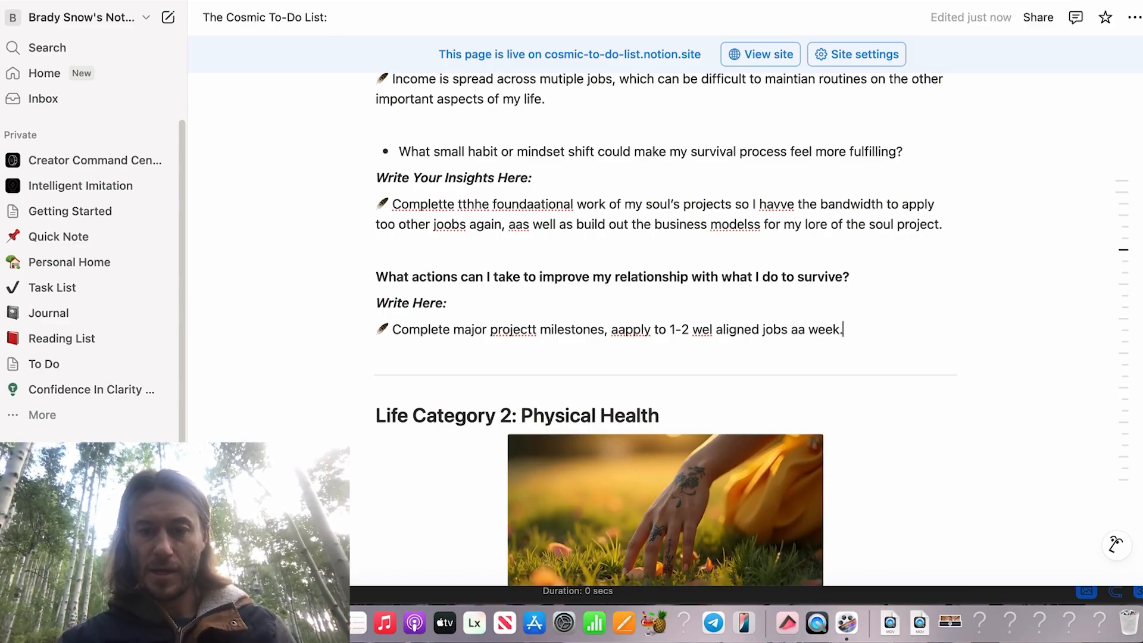
left_click(710, 329)
type("l")
scroll(712, 330, "down", 5)
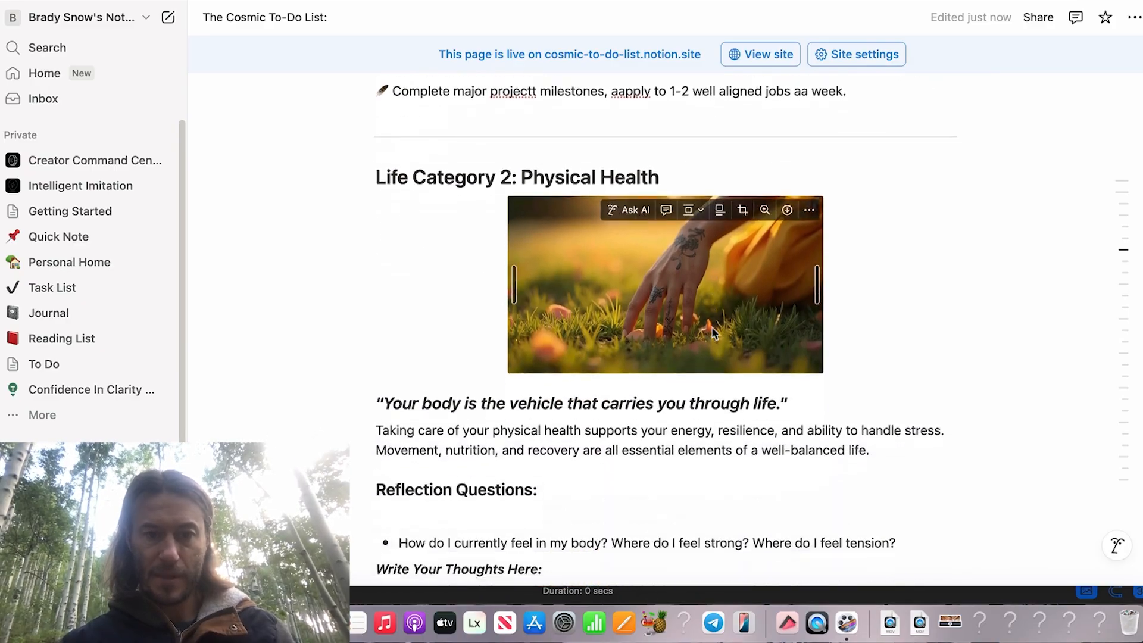
scroll(688, 246, "up", 10)
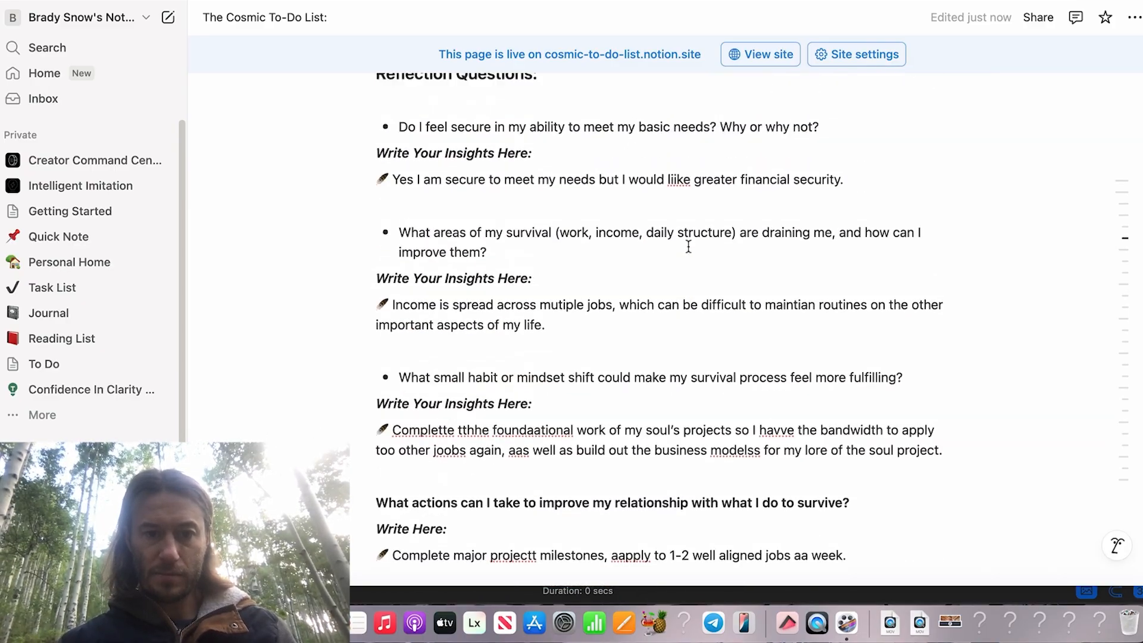
scroll(688, 246, "down", 3)
scroll(688, 247, "up", 3)
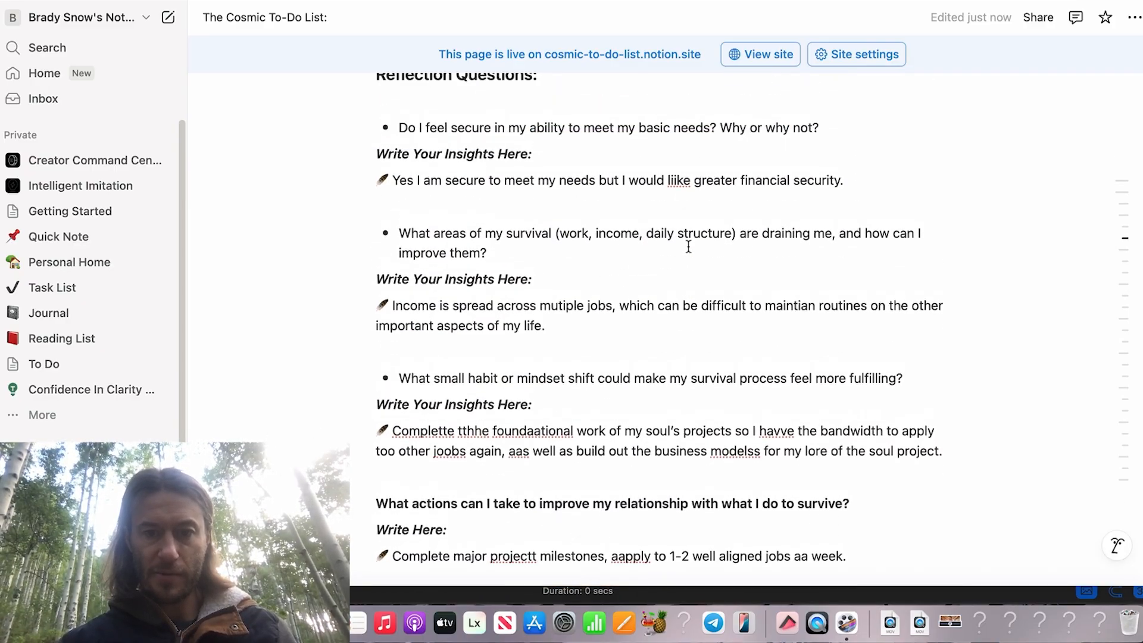
scroll(689, 247, "up", 4)
scroll(688, 247, "down", 7)
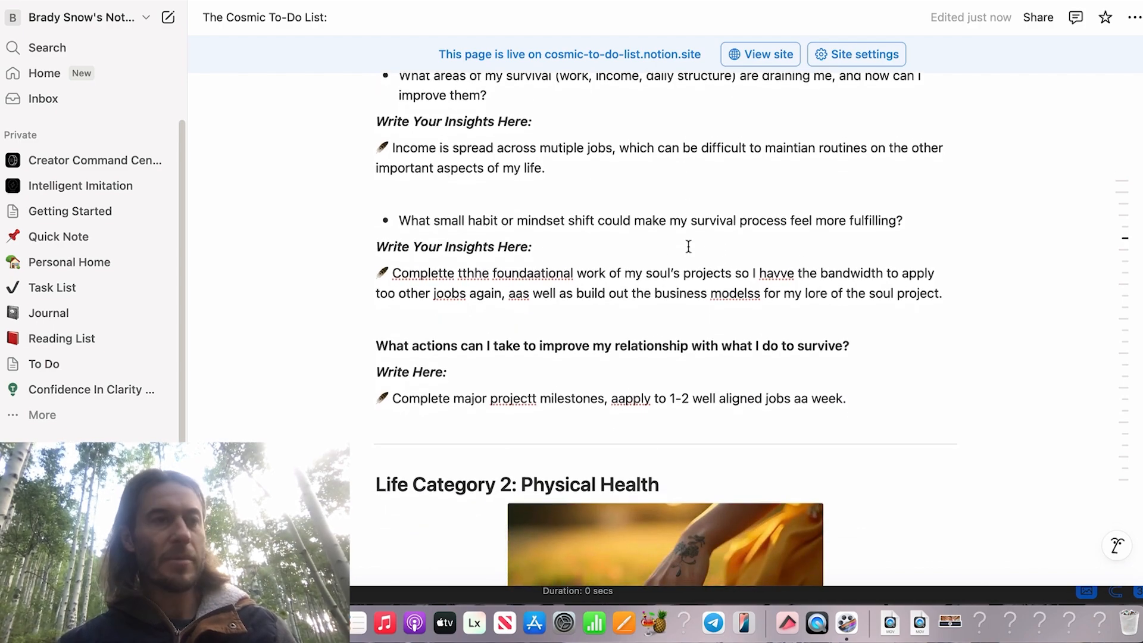
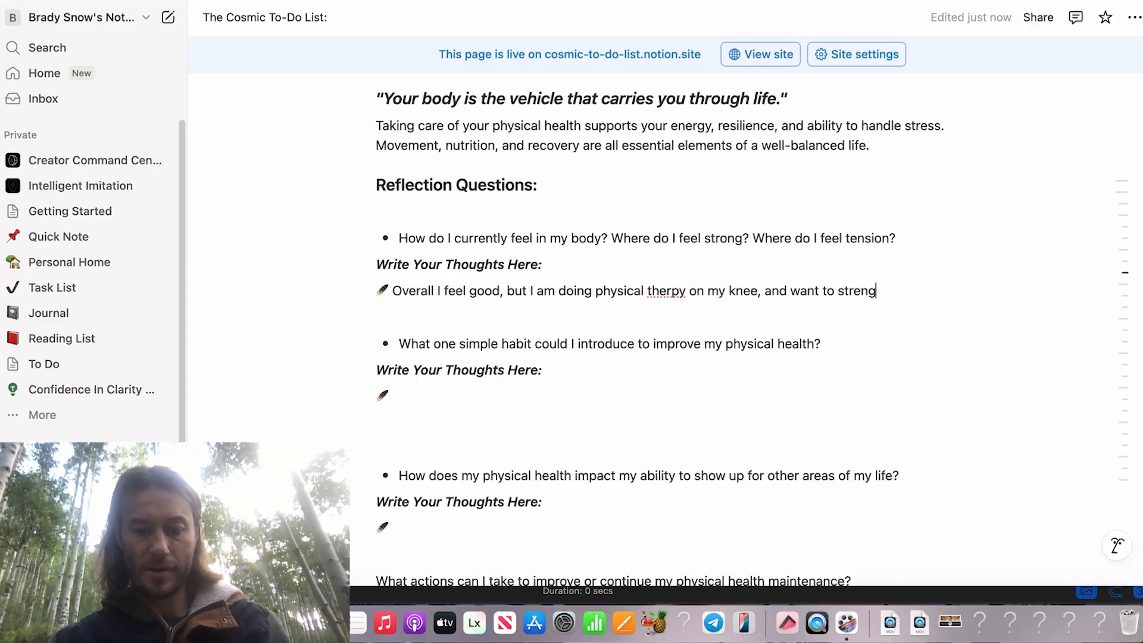
- Finish the answer about how the body feels with "strengthen that knee as wel as get more consistentt witth my muscle mass building."
type("wel as get more ")
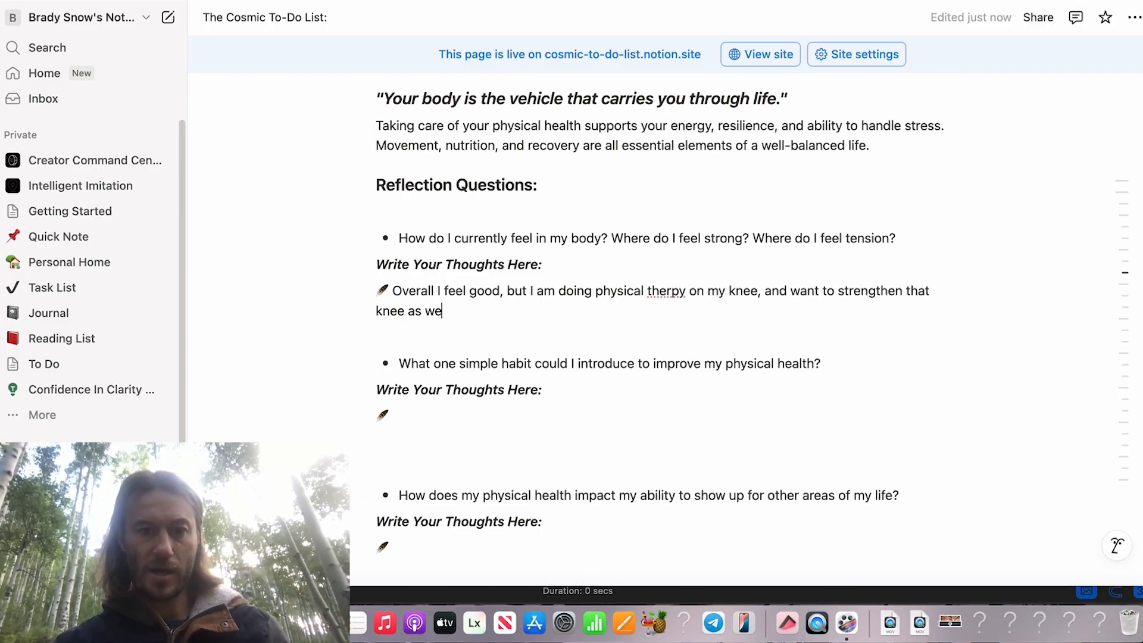
type("consis")
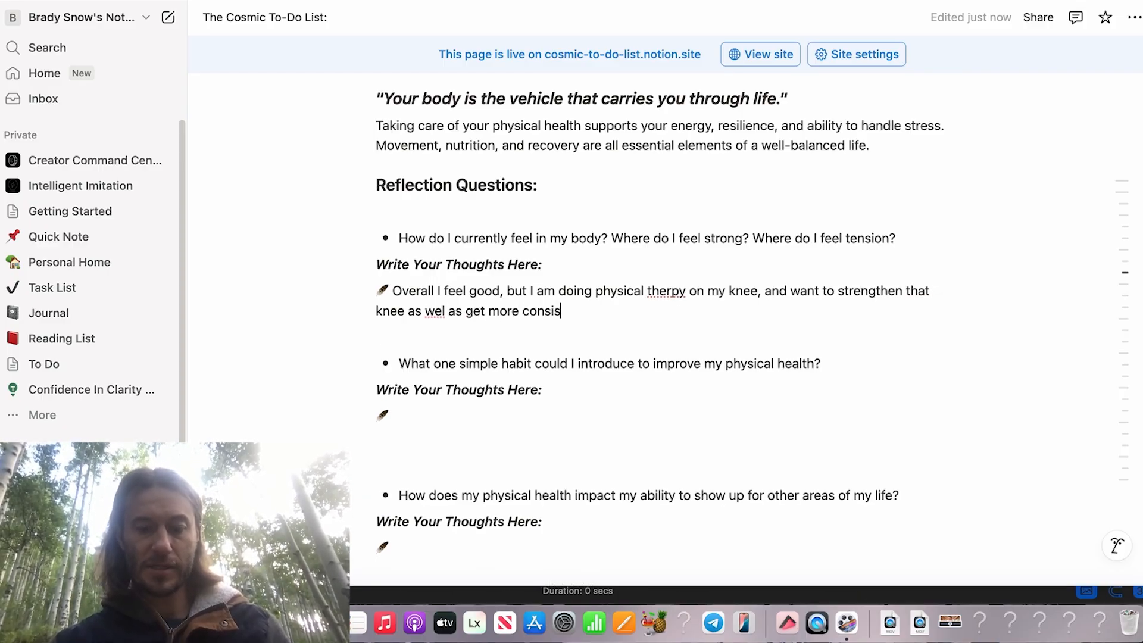
type("tentt witth my ")
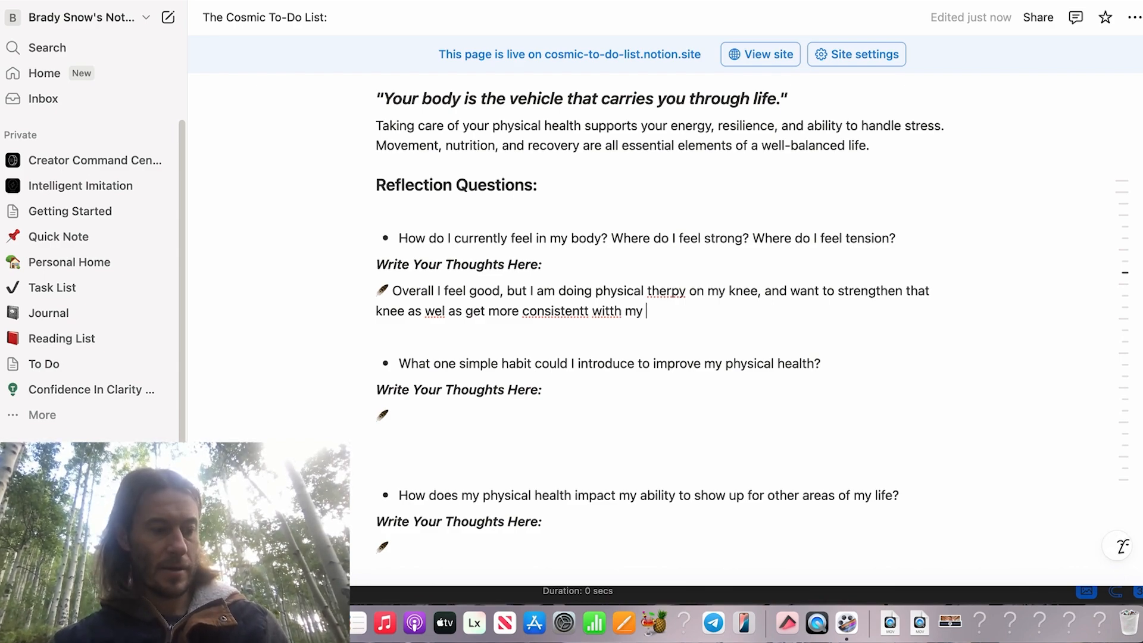
type("mu")
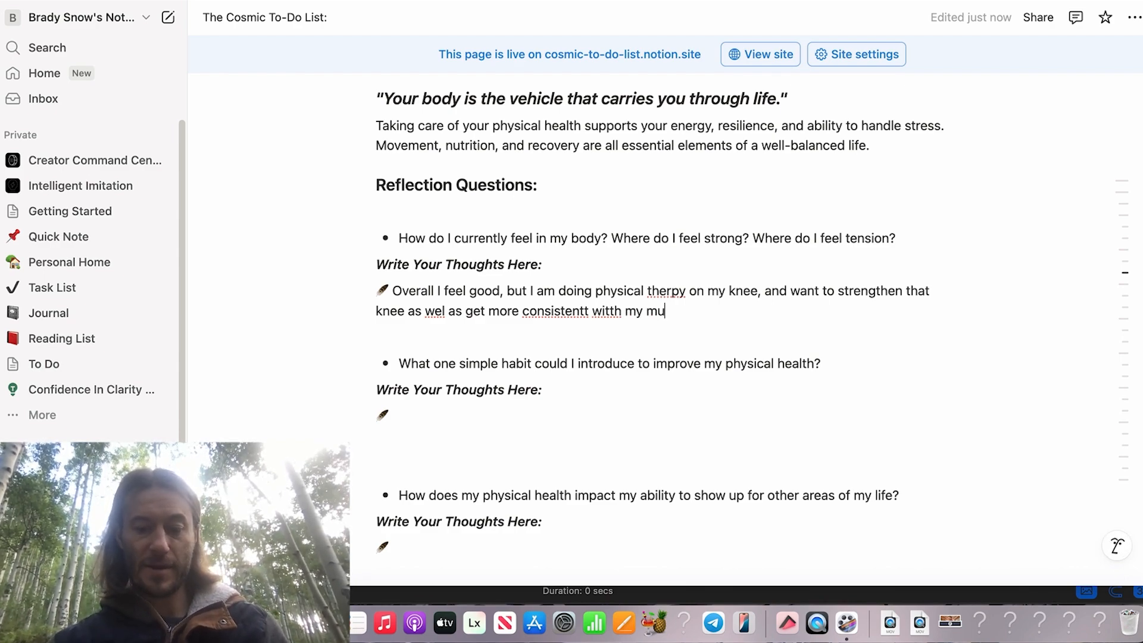
type("scle ma")
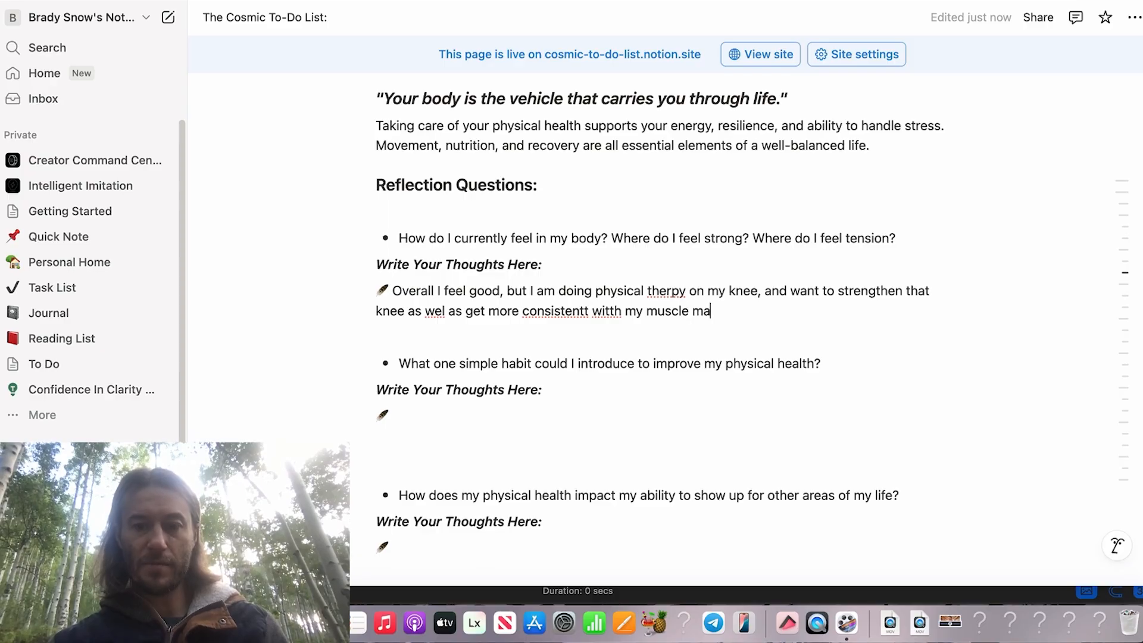
type("ss buildding.")
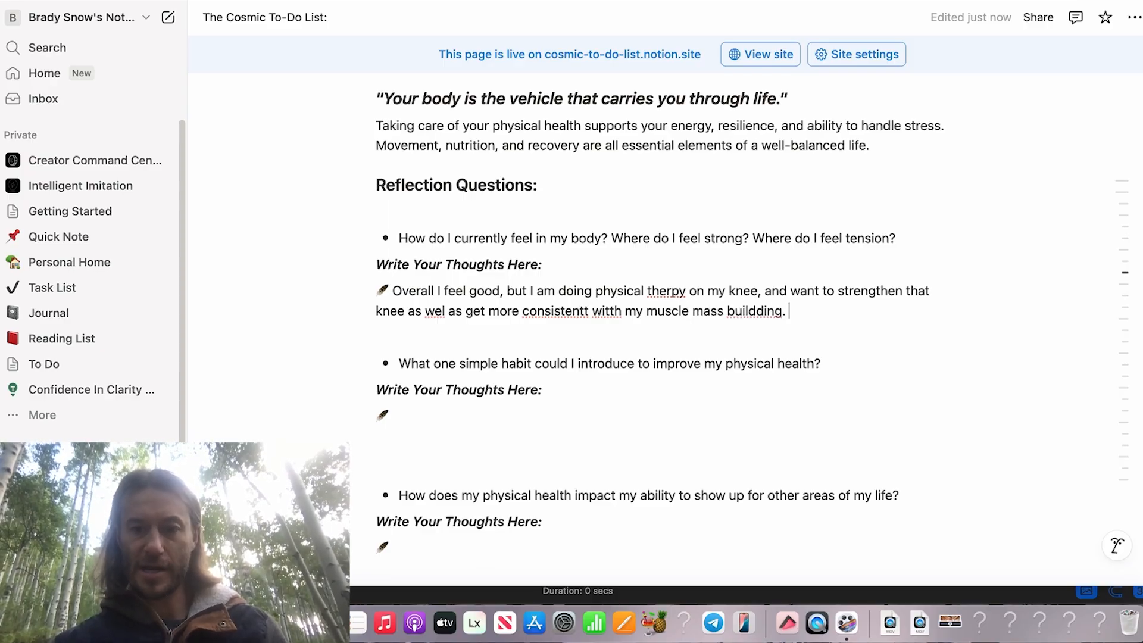
left_click(756, 311)
key("BackSpace")
- Correct "buildding" to "building" in the body answer and start a new line below it with "Les especially for knee sstrengthening,"
key("Down")
key("Left")
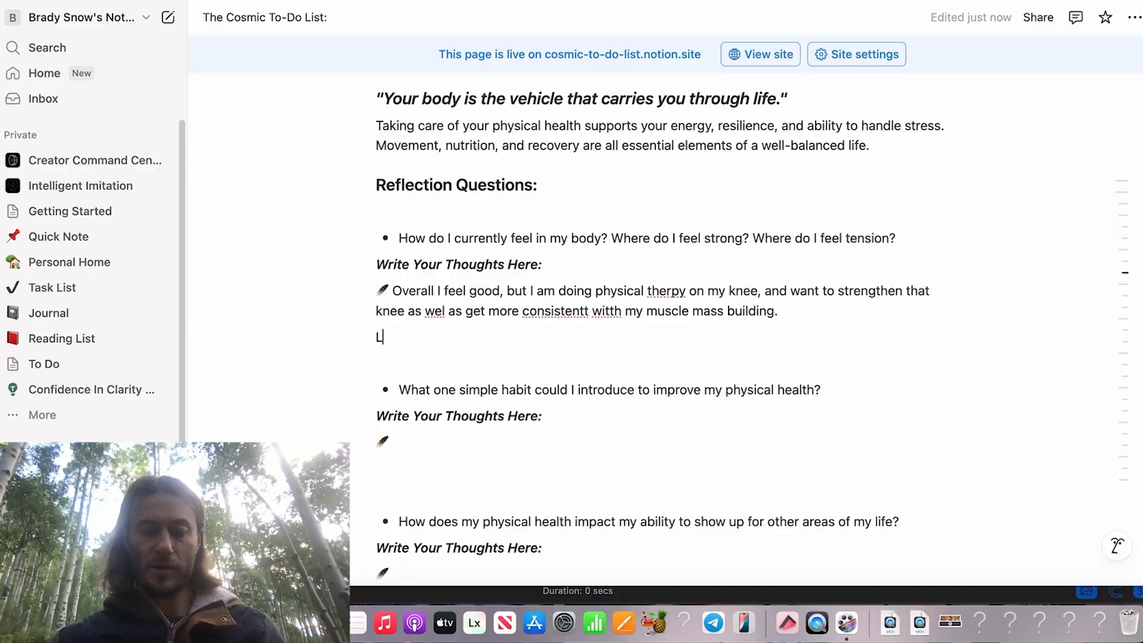
type("es especi")
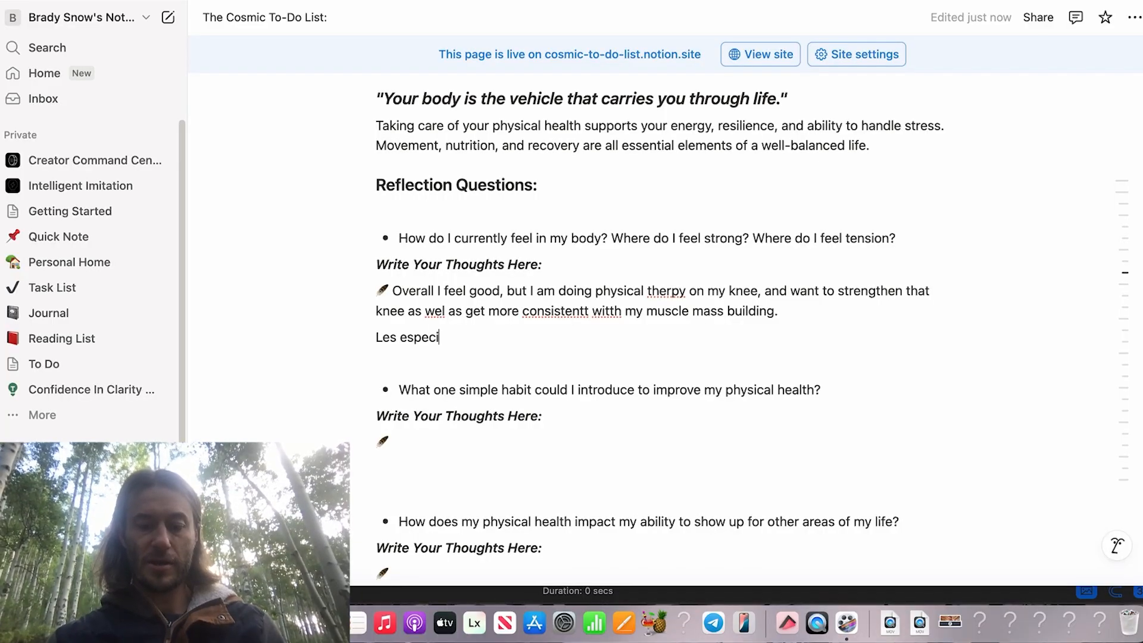
type("ally for knee ss")
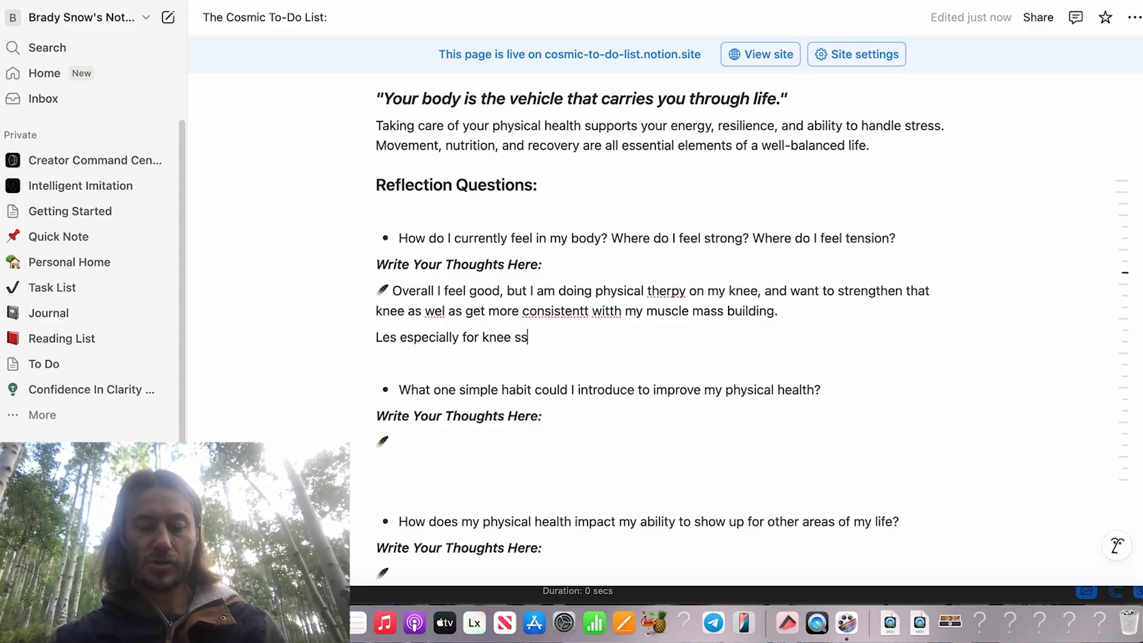
type("trengthening, I hda. asstro")
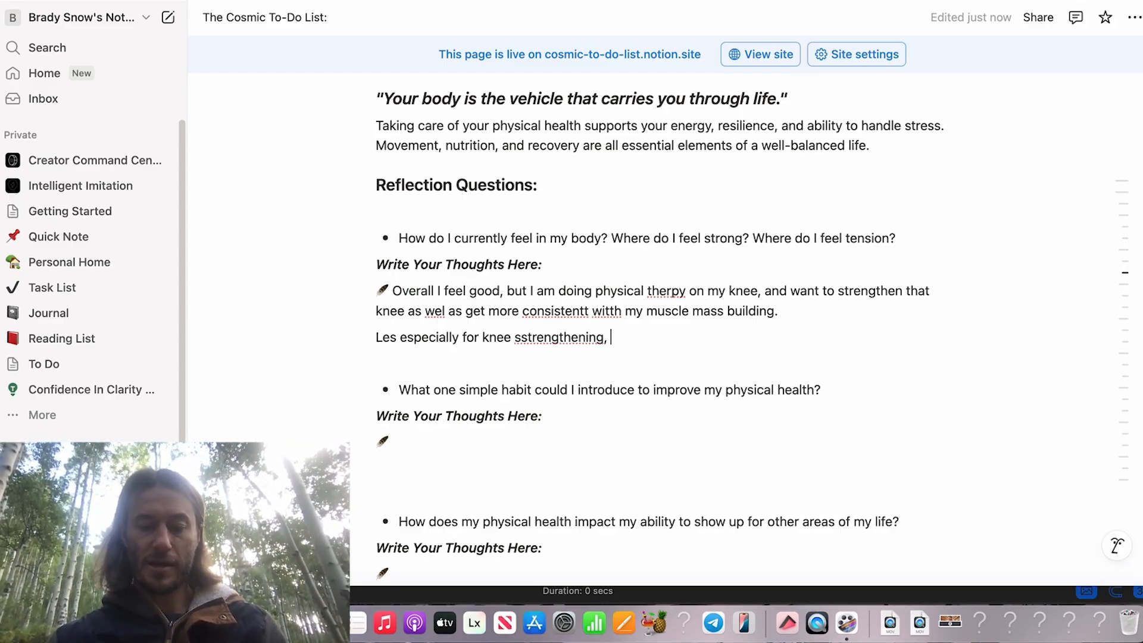
- Clear the mistyped words after "sstrengthening," and continue the line with "I had a tight IT band"
key("BackSpace")
key("BackSpace")
key("BackSpace")
key("BackSpace")
key("BackSpace")
key("BackSpace")
key("BackSpace")
key("BackSpace")
key("BackSpace")
key("BackSpace")
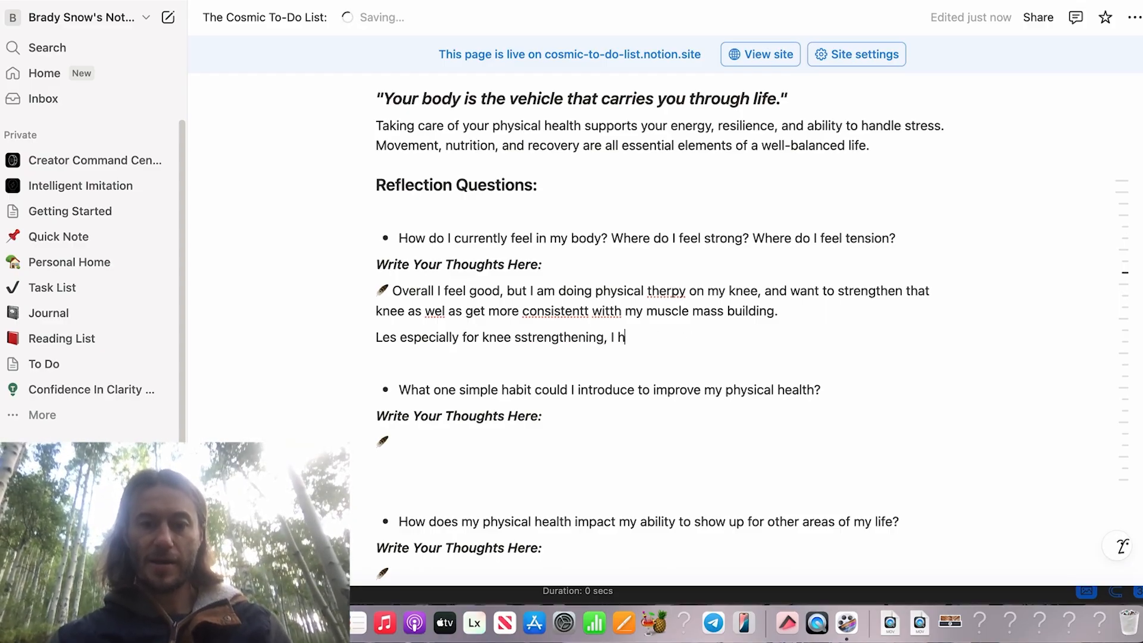
type("d")
key("BackSpace")
type("ad a ")
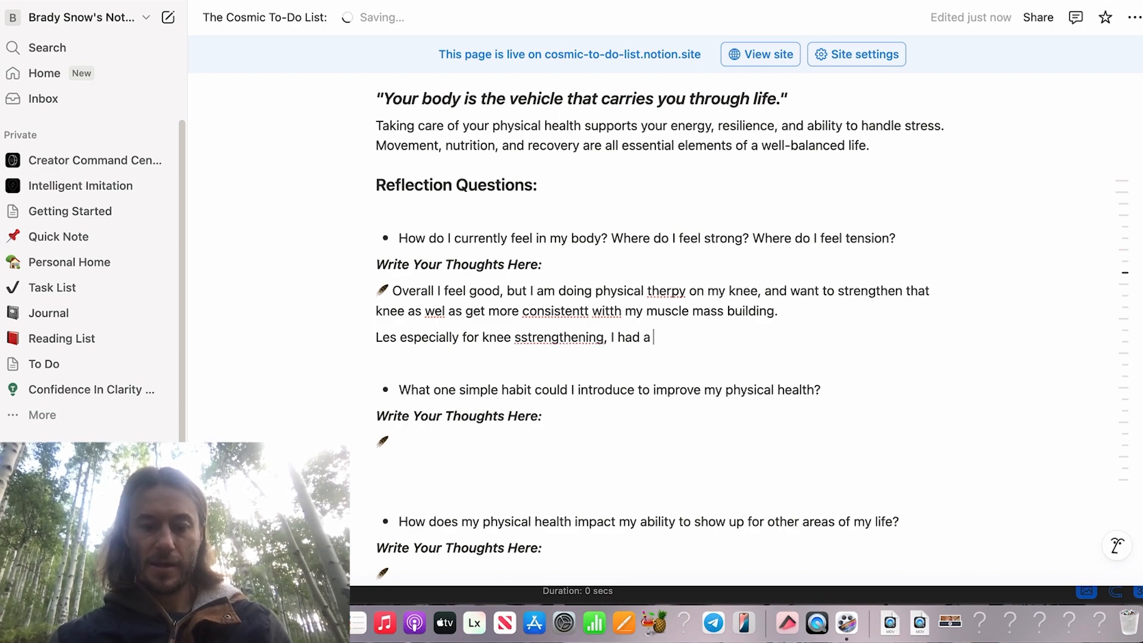
type("tight lT band")
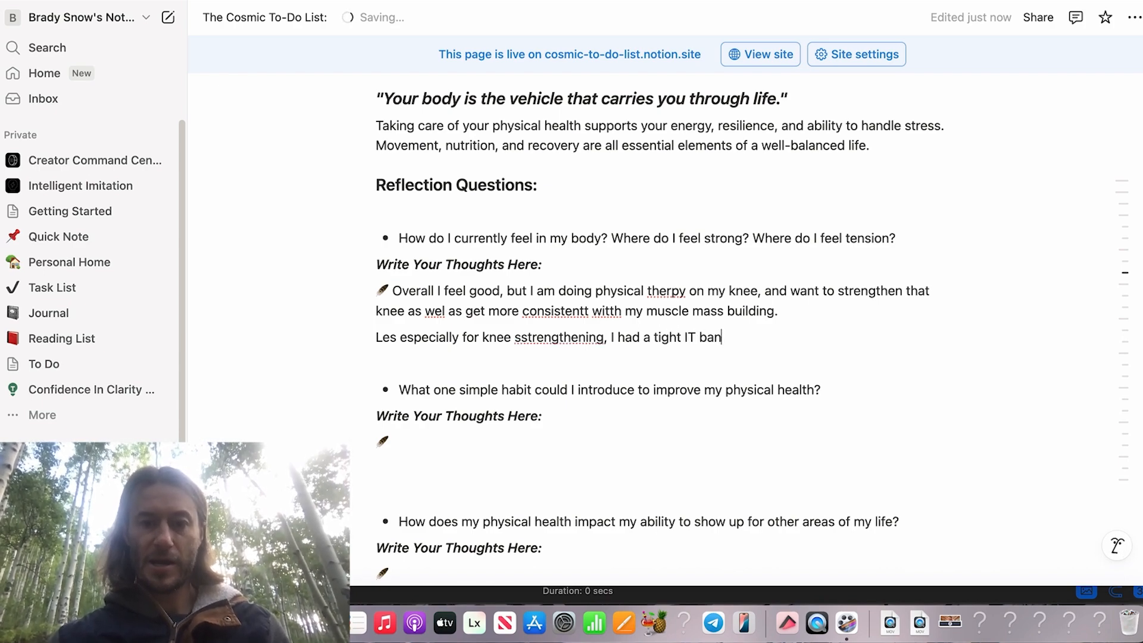
- Change "had" to "have" in the sentence about the tight IT band
left_click(645, 338)
key("BackSpace")
type("ve")
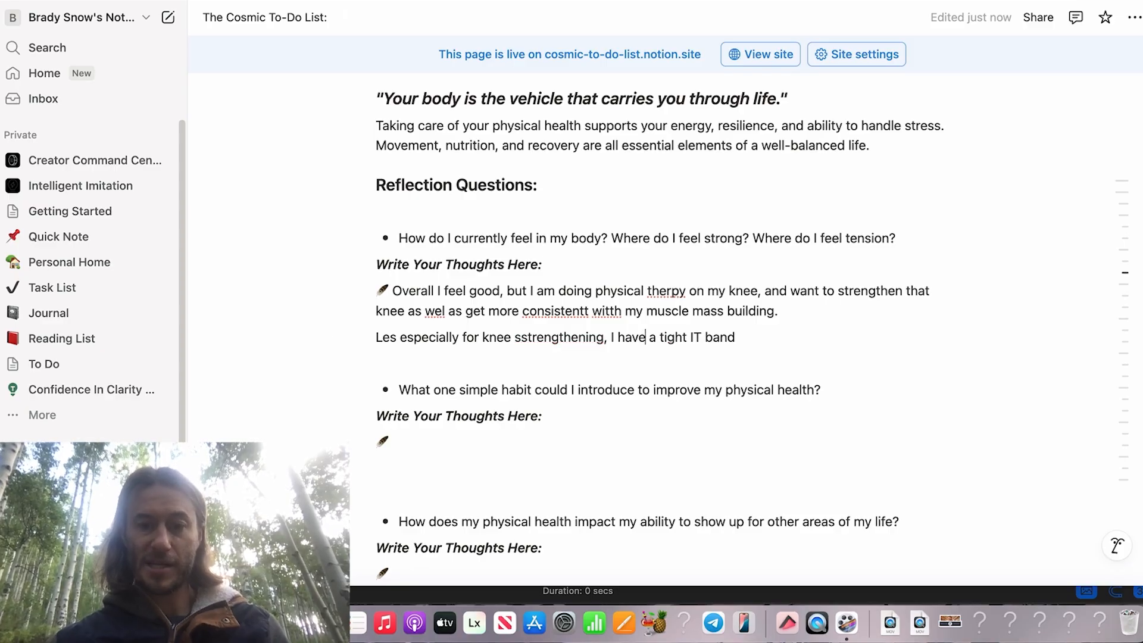
- Finish the IT band sentence with "andd would like to loosen to ease presssure on my knee."
left_click(738, 337)
type("andd woul")
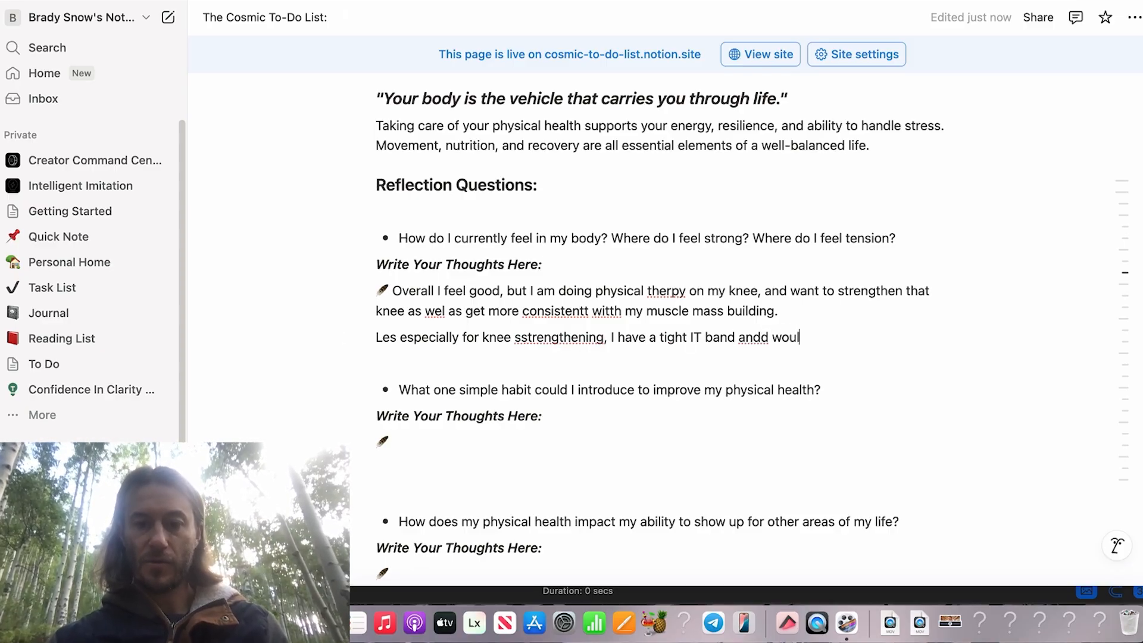
type("d like to loosen")
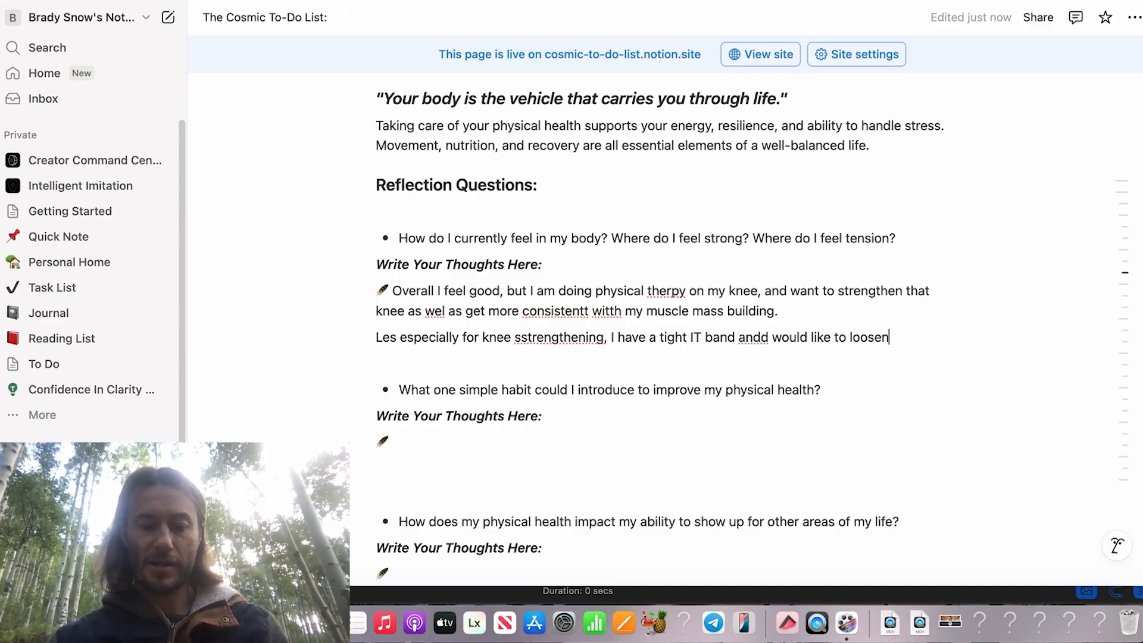
type(" to ease pres")
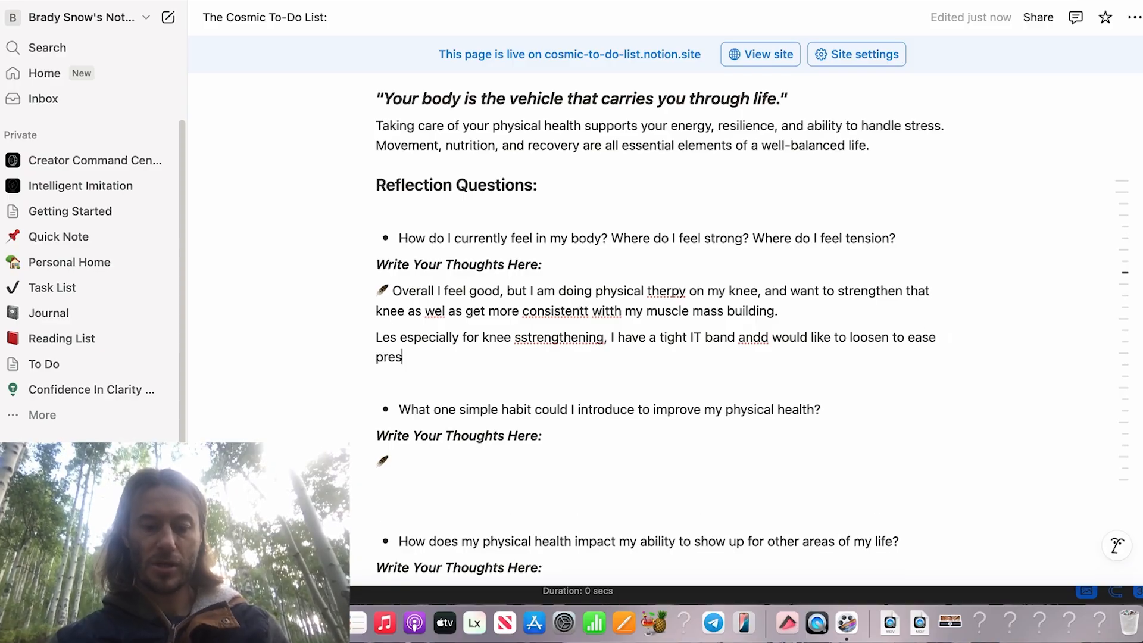
type("ssure on my knee.")
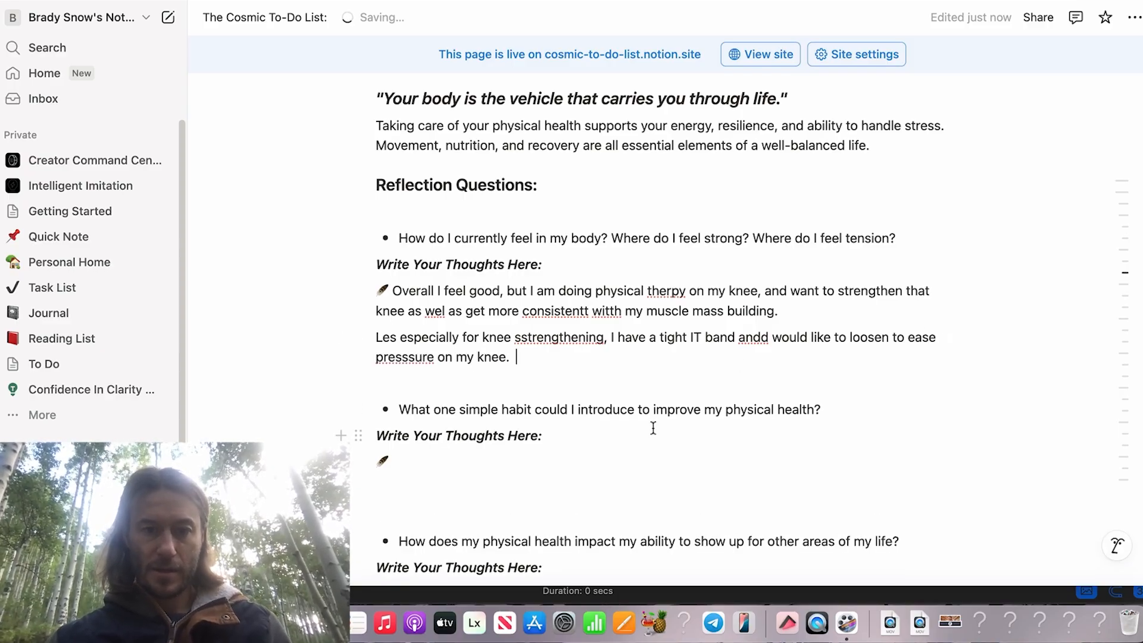
- Answer the question on one simple habit for physical health with "The consistent daily workout routine."
scroll(653, 426, "down", 3)
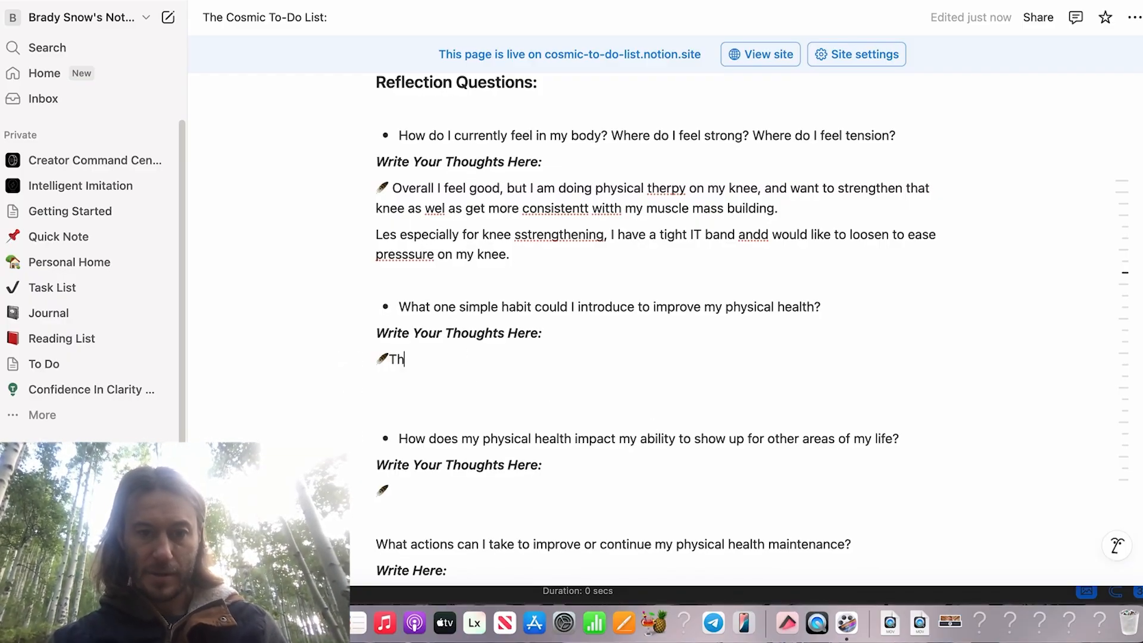
type("consistent ")
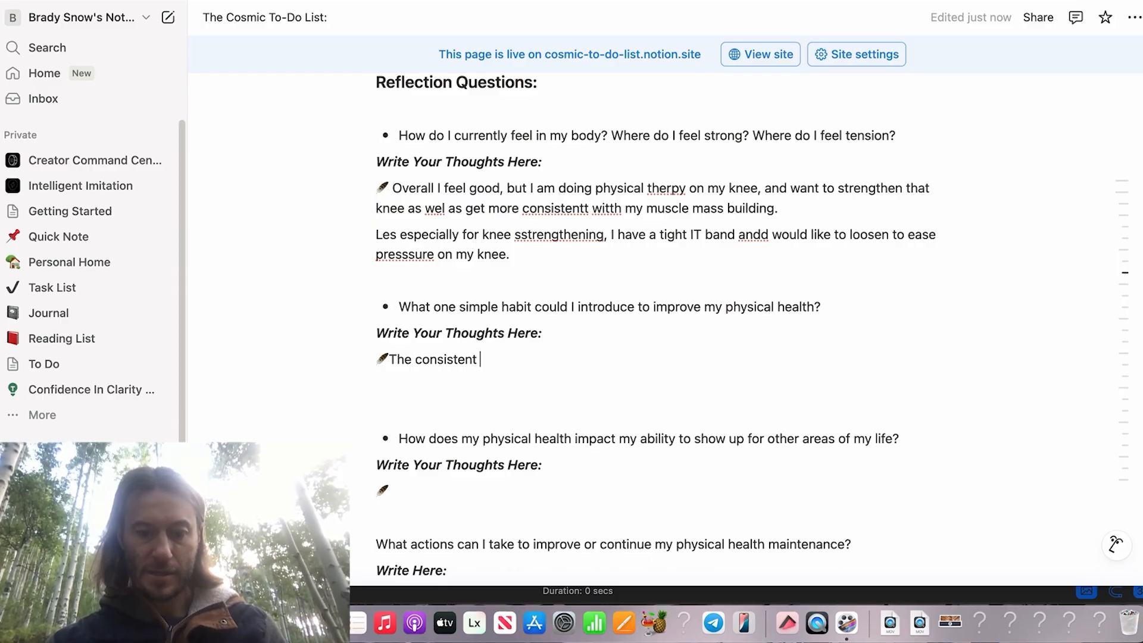
type("daily workout ro")
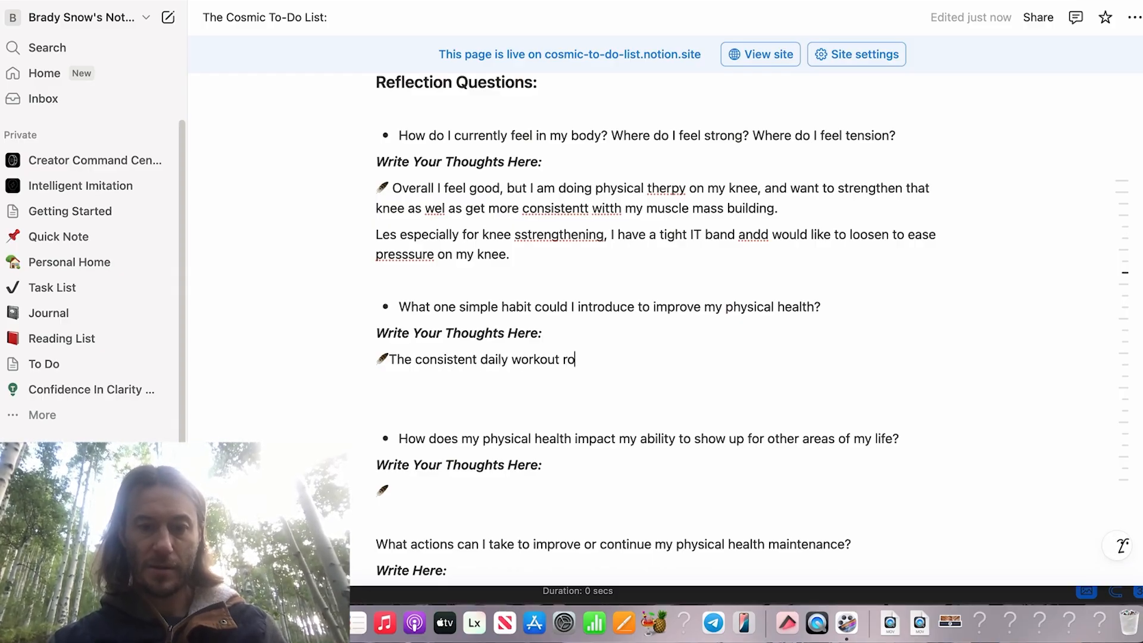
type("utine")
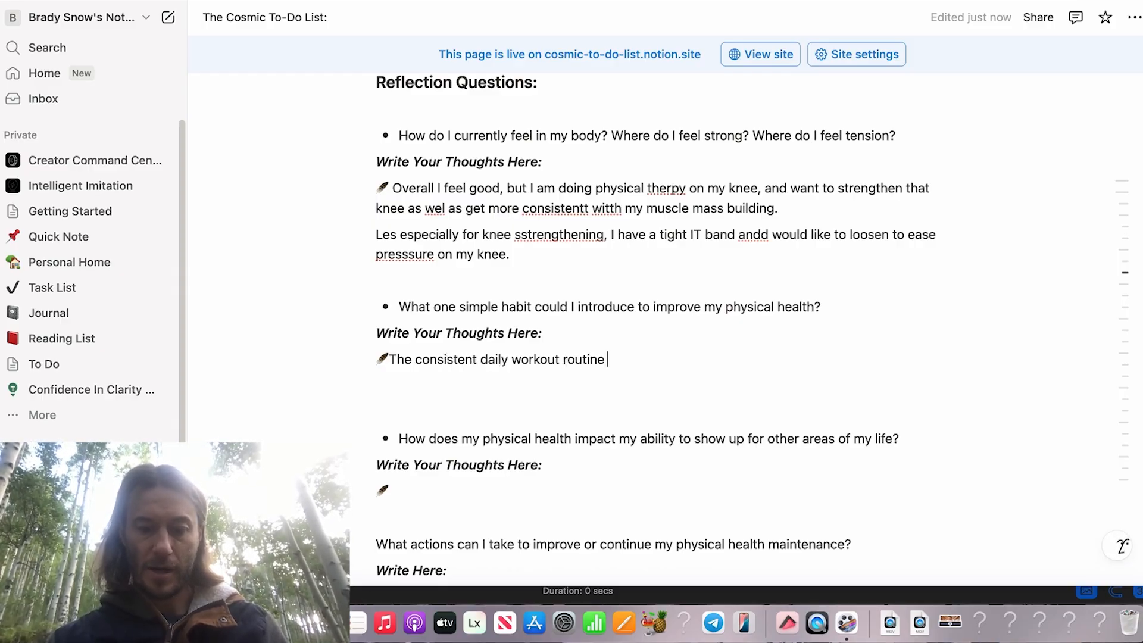
type(".")
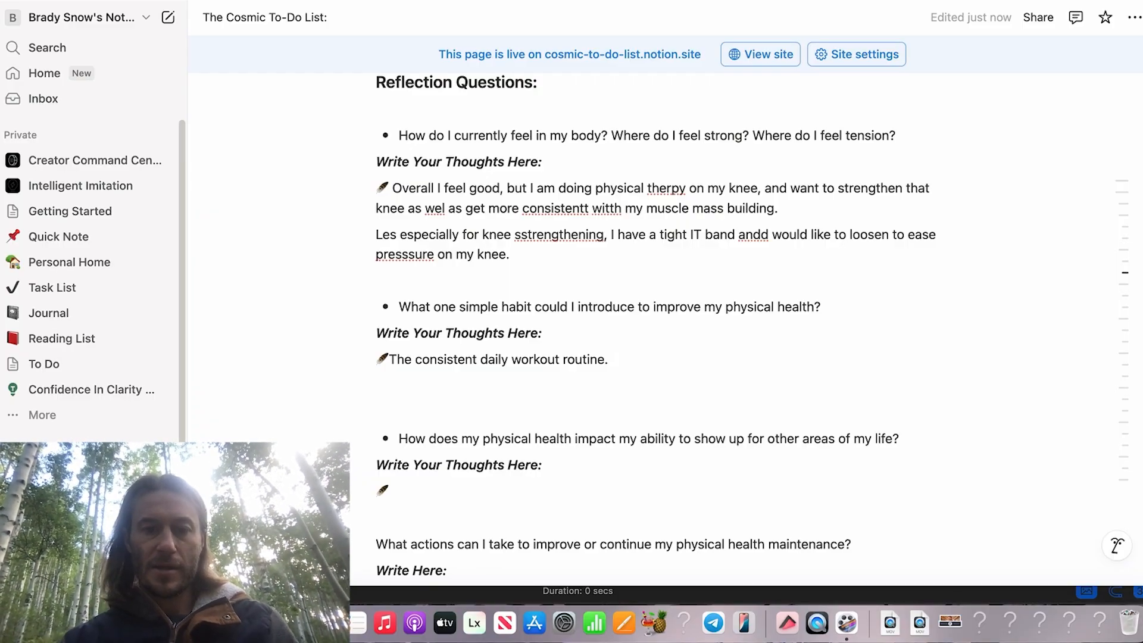
- Add a second line to the habit answer: "Continuing daily hikes with dog, bike ridde, aand weekly big hikes andd in winter backcountry snowboarading."
key("Return")
type("Contin")
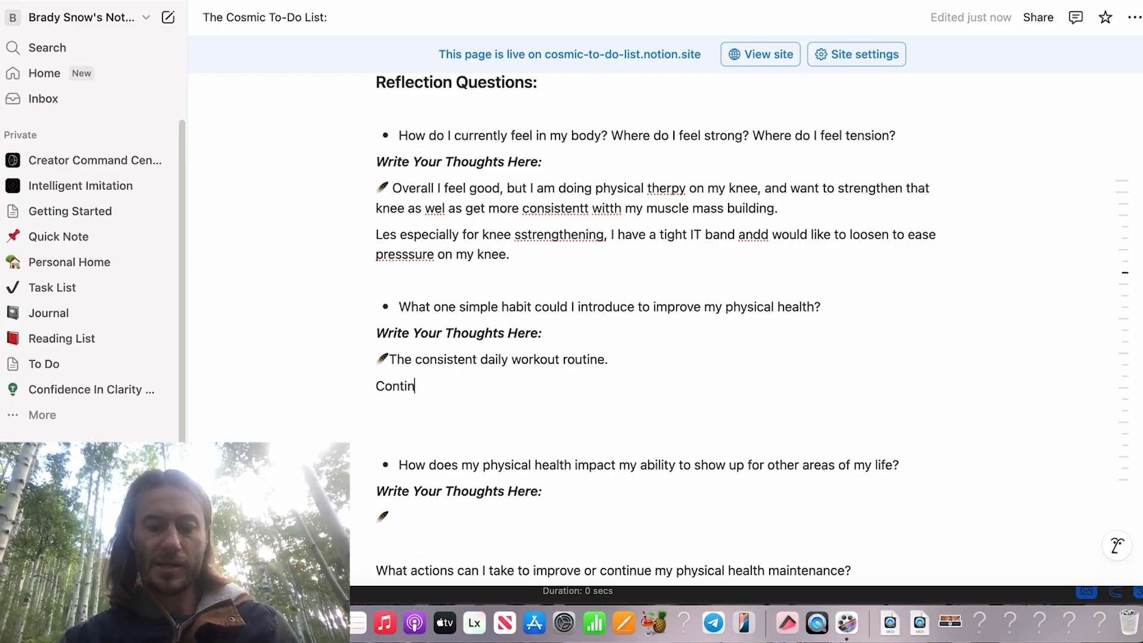
type("uing daily")
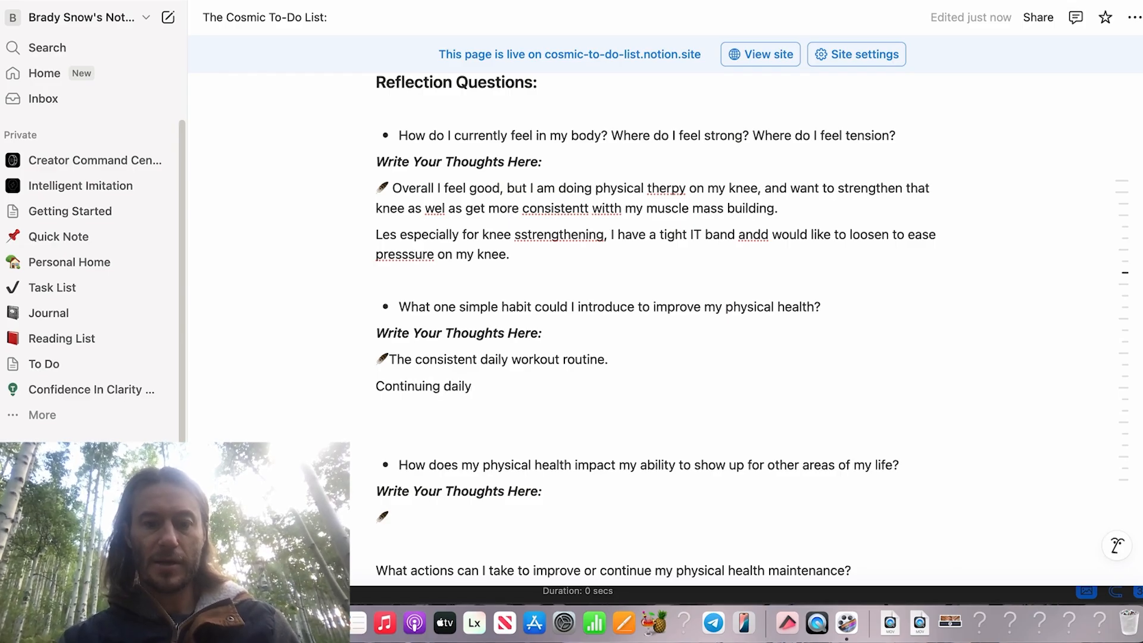
type(" hikes w")
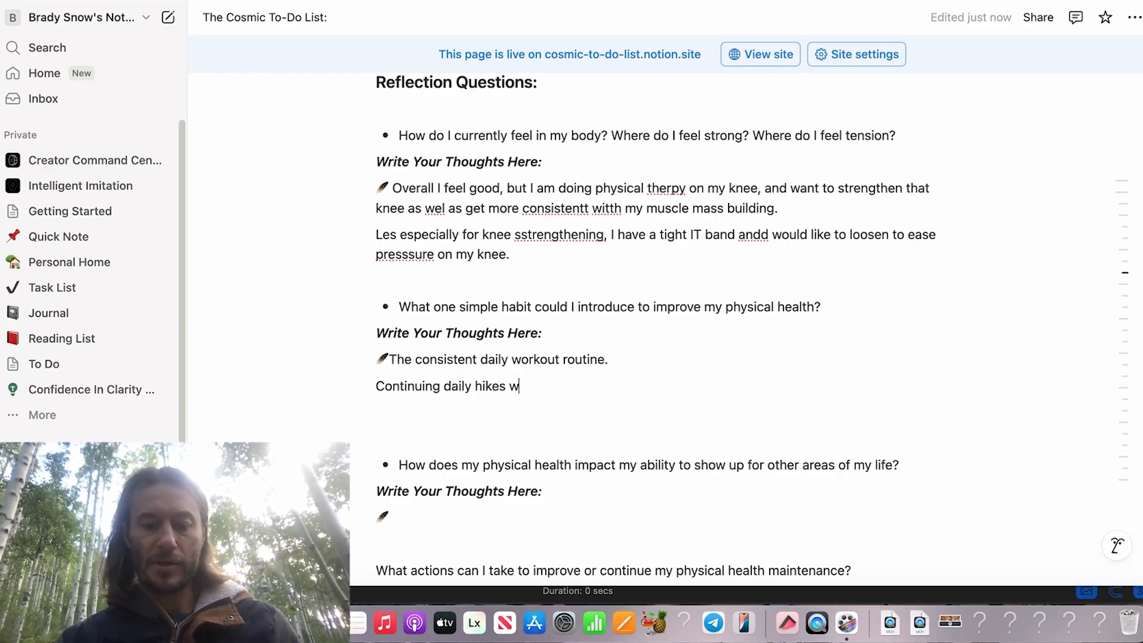
type("ith dog, bike ridde, aand week")
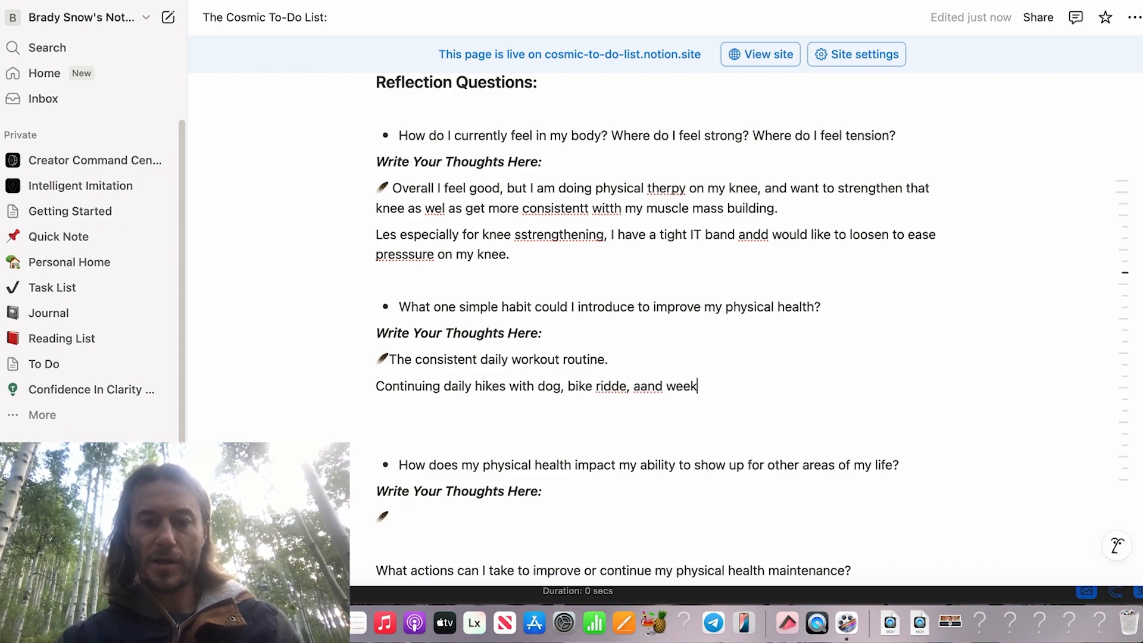
type("ly ")
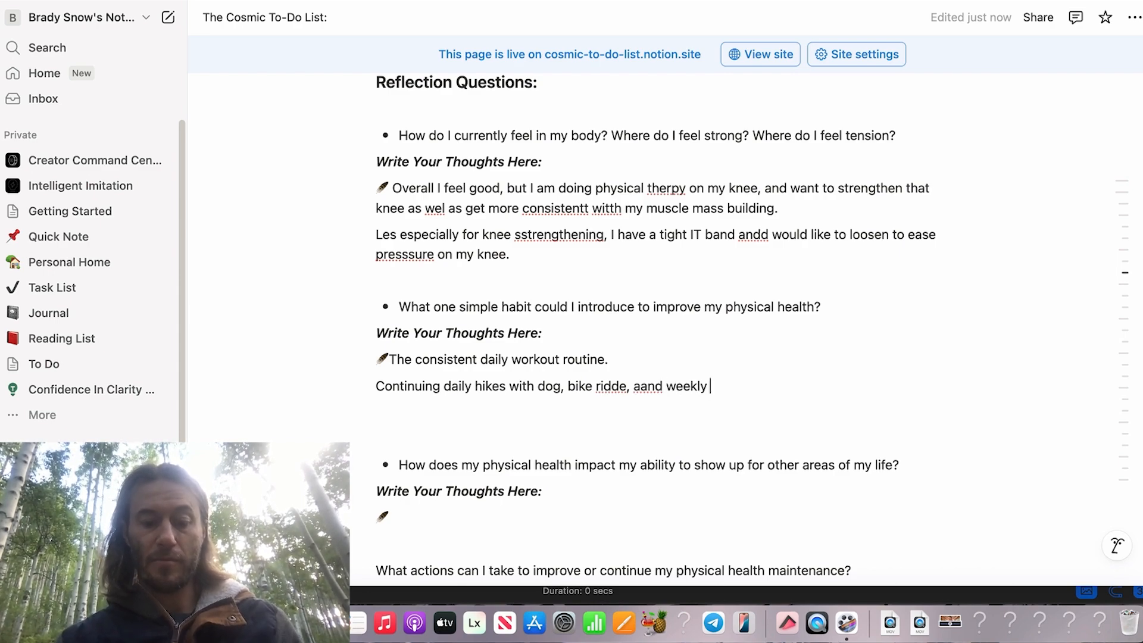
type("big hikes")
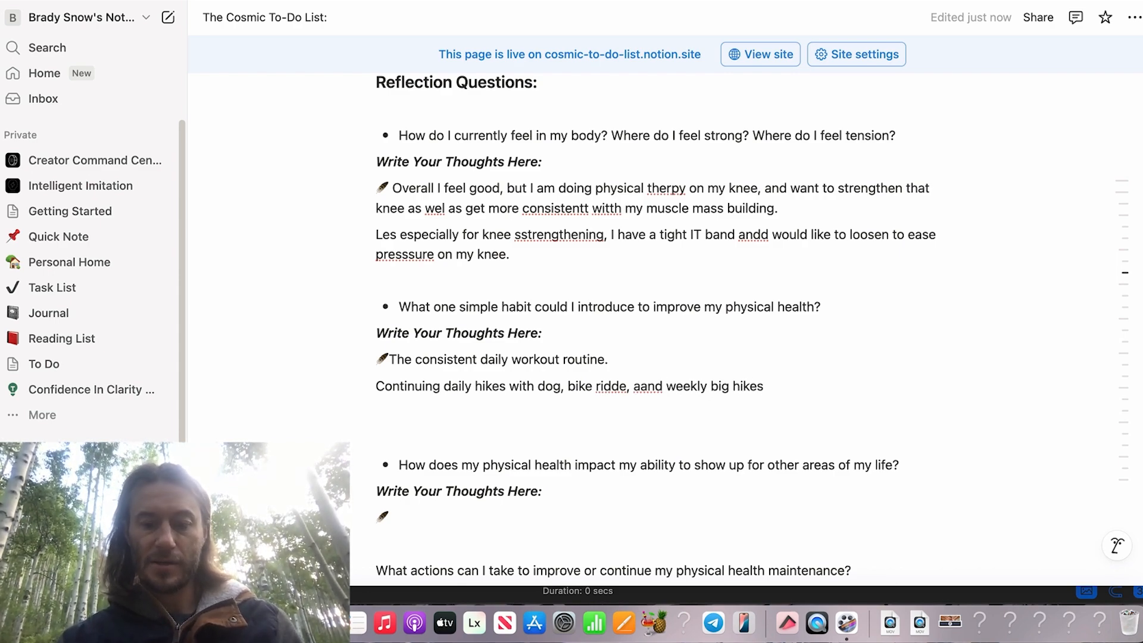
type(" andd in winter bac")
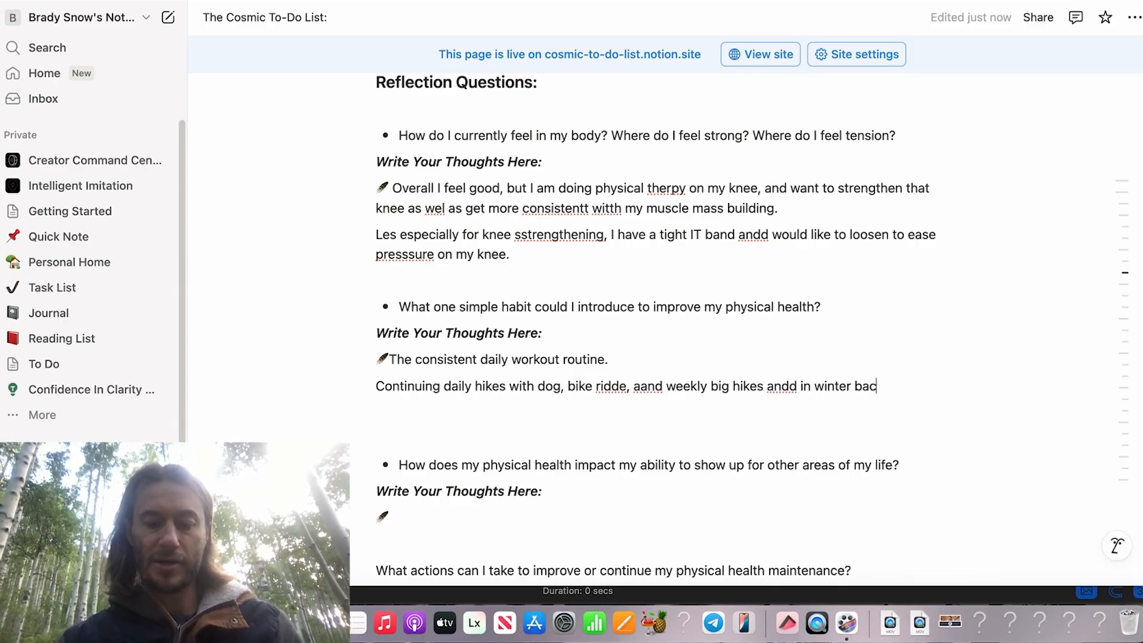
type("kcountry snowboaradi")
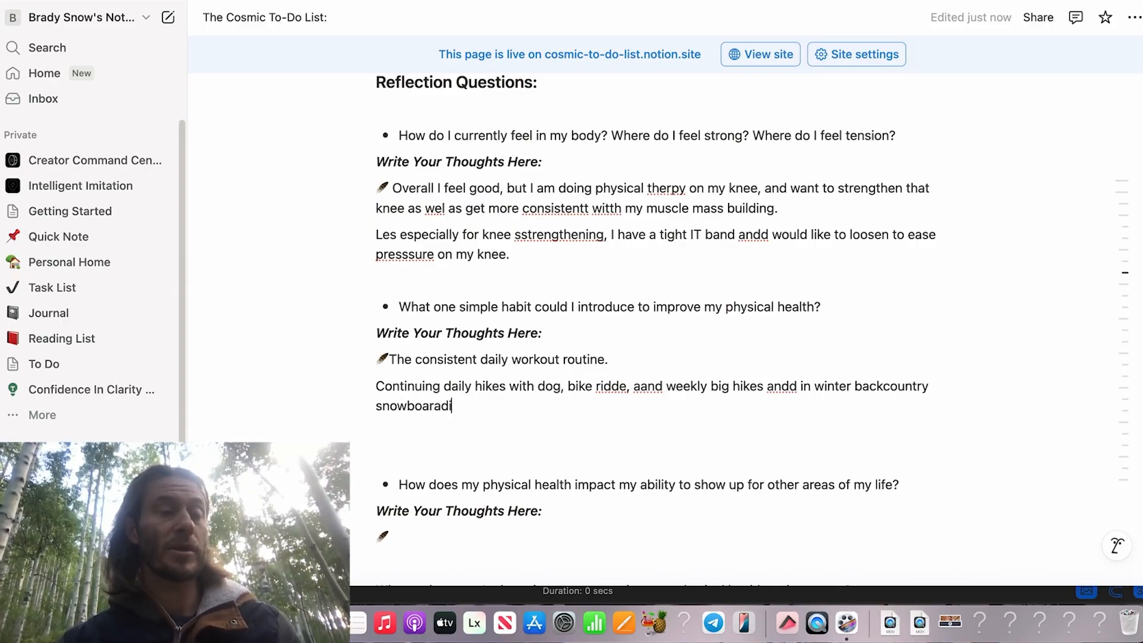
type("ng.")
- Correct the misspelled last word of the habit answer to "snowboarding"
scroll(421, 424, "down", 3)
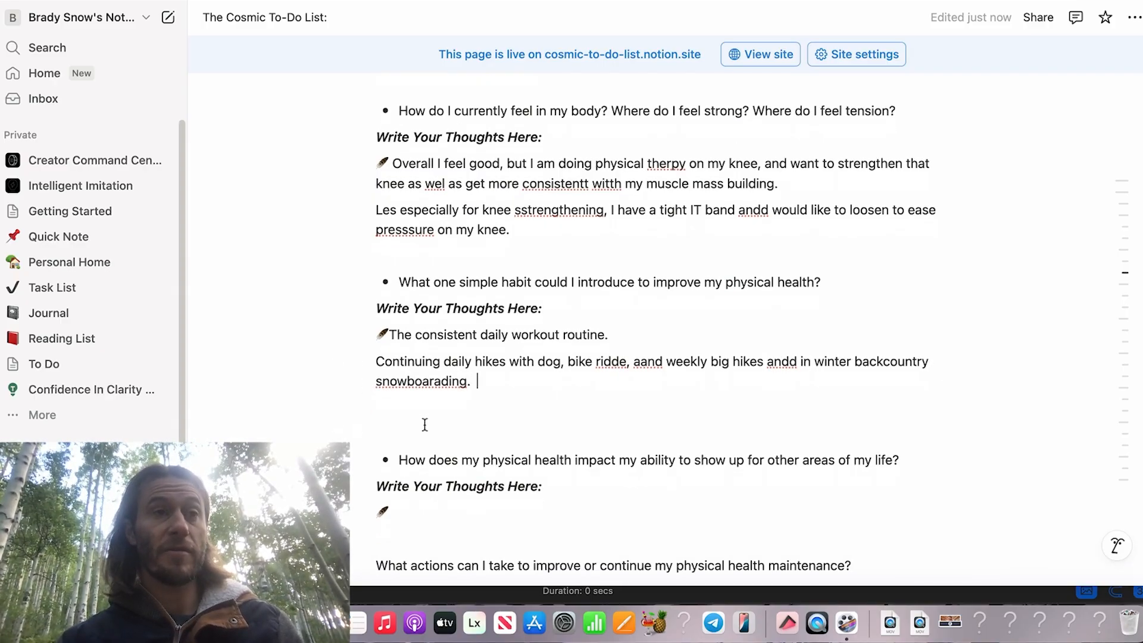
scroll(444, 353, "down", 3)
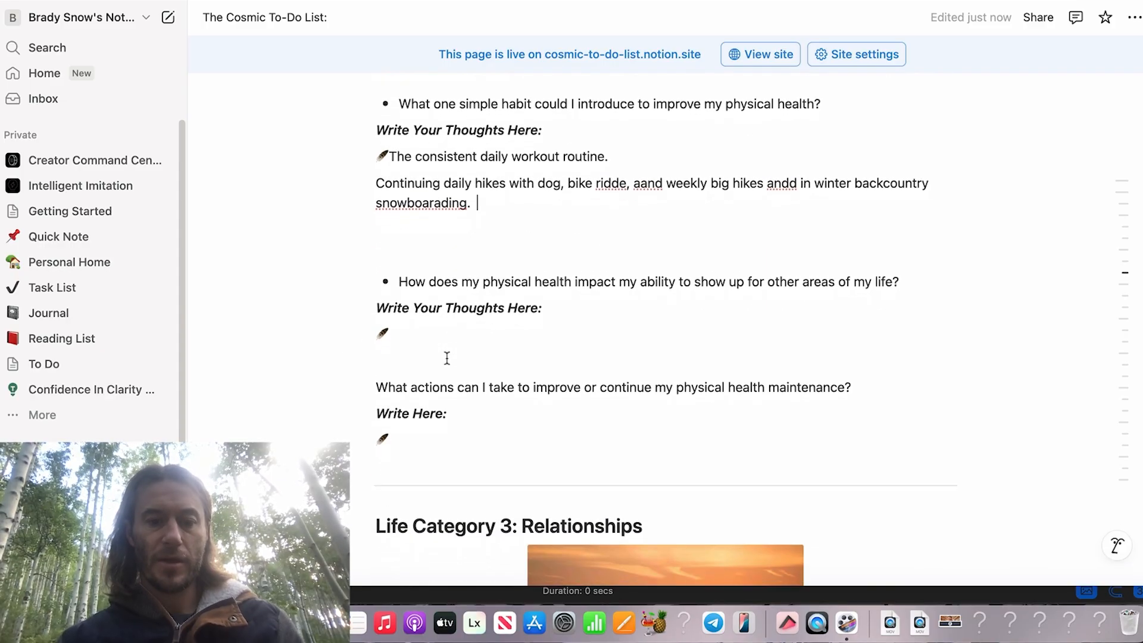
double_click(427, 203)
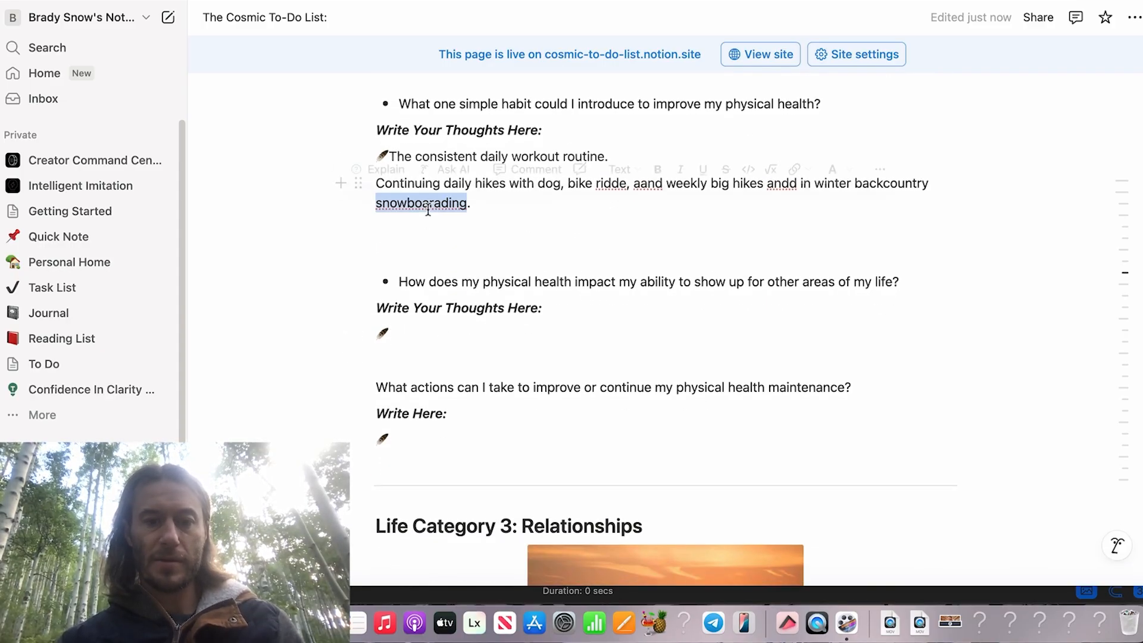
type("snowboa")
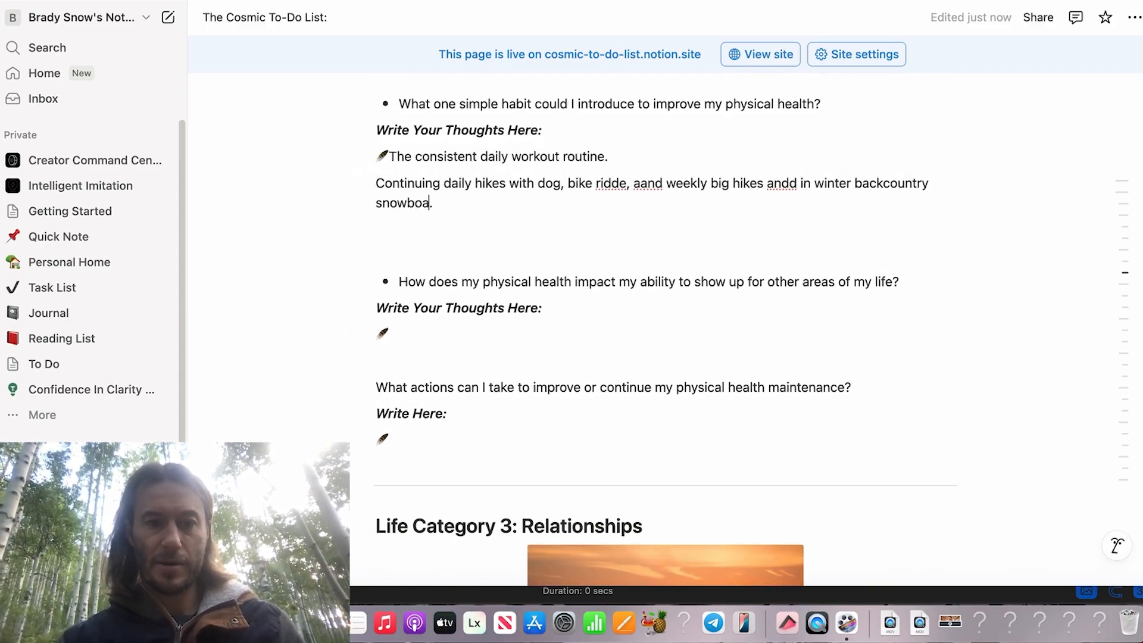
type("rding")
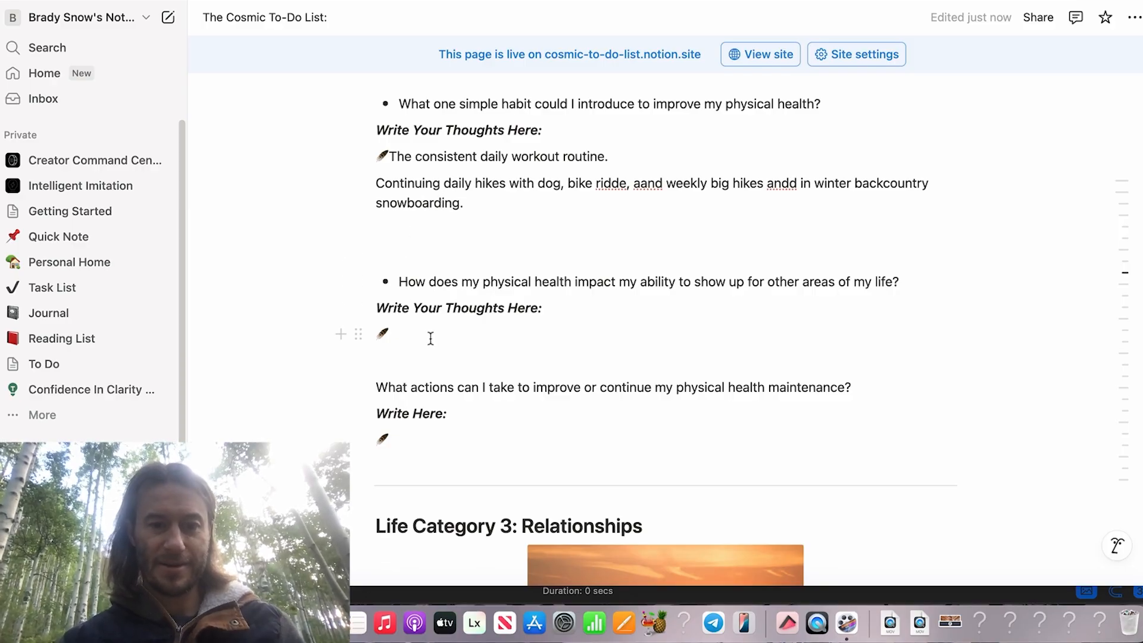
- Begin the answer on physical health's impact with "When I have tenssion in my body, I get stressed, I dont focuss as well, and"
scroll(430, 338, "down", 3)
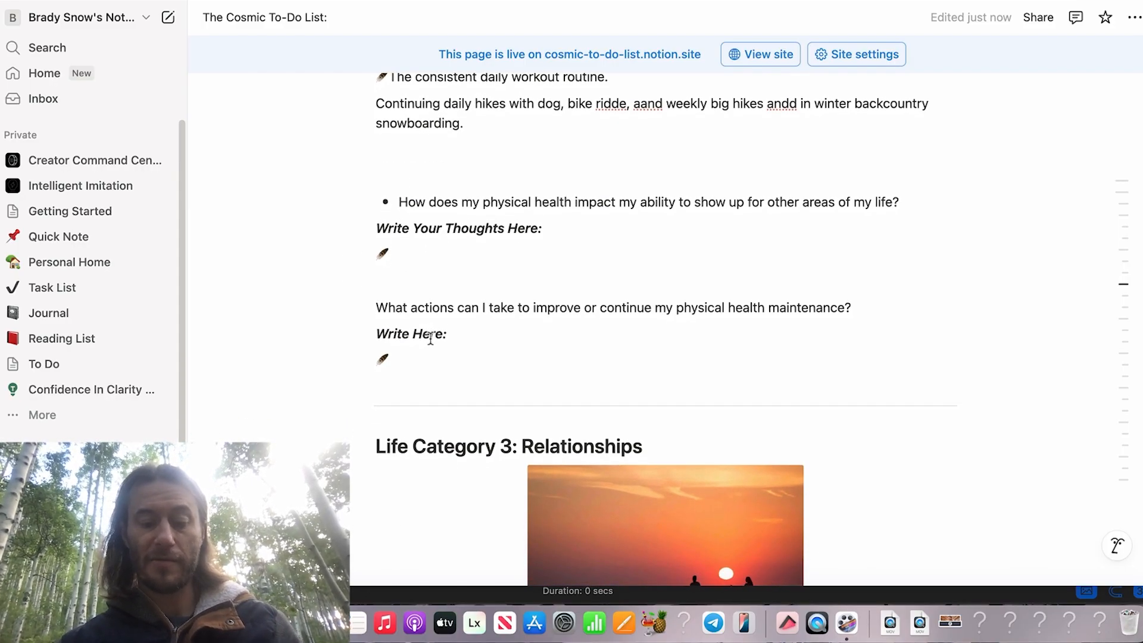
type("When I have te")
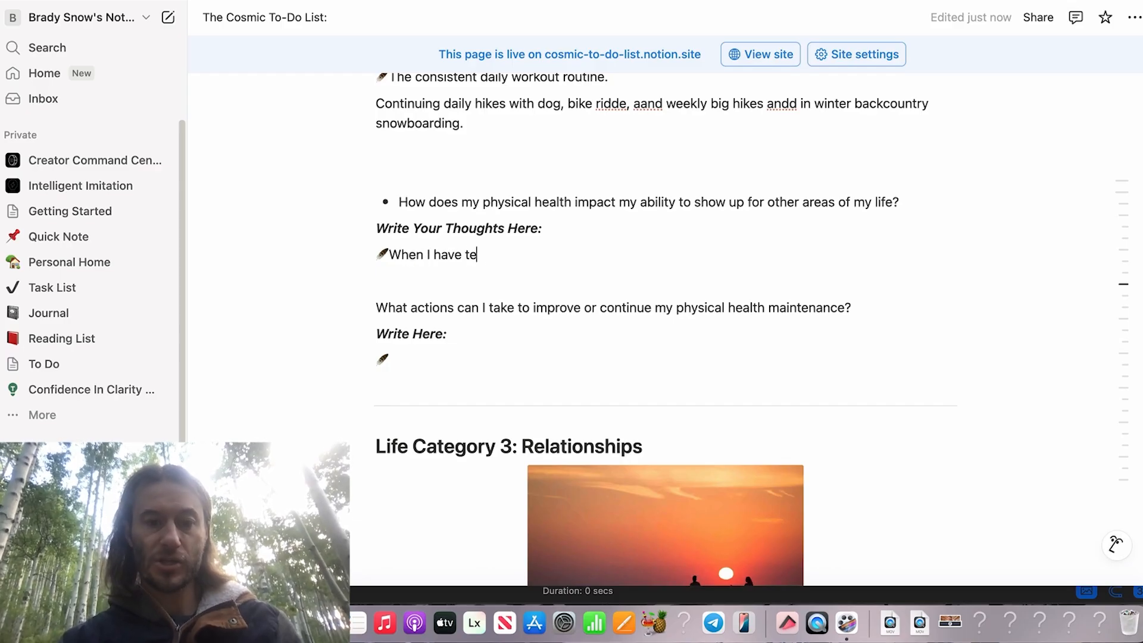
type("nssion in my body")
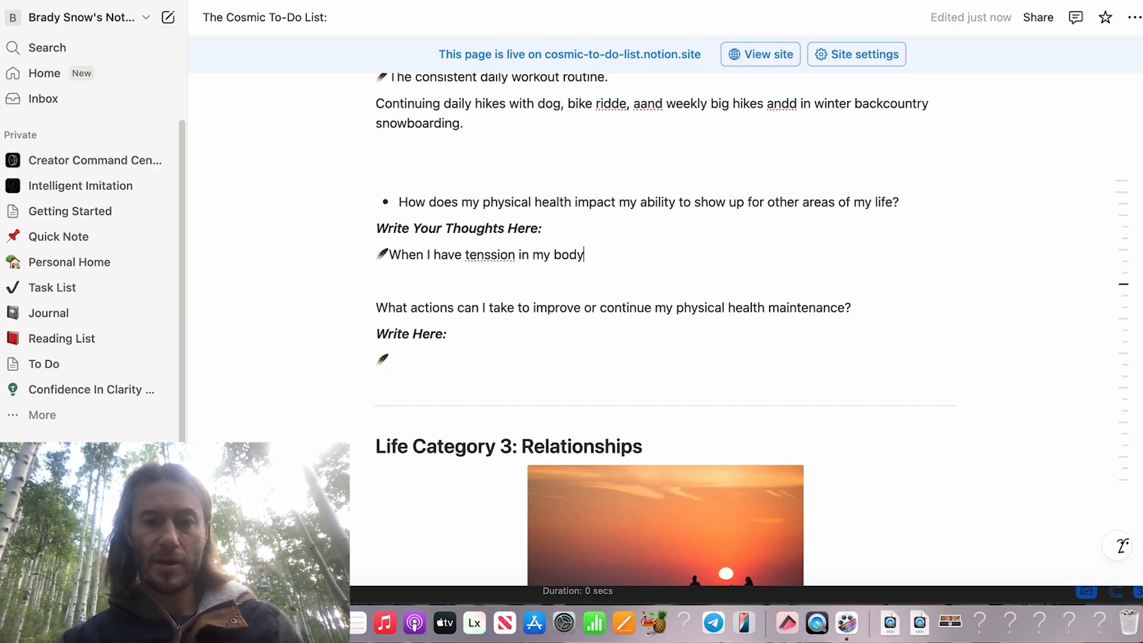
type(", I get st")
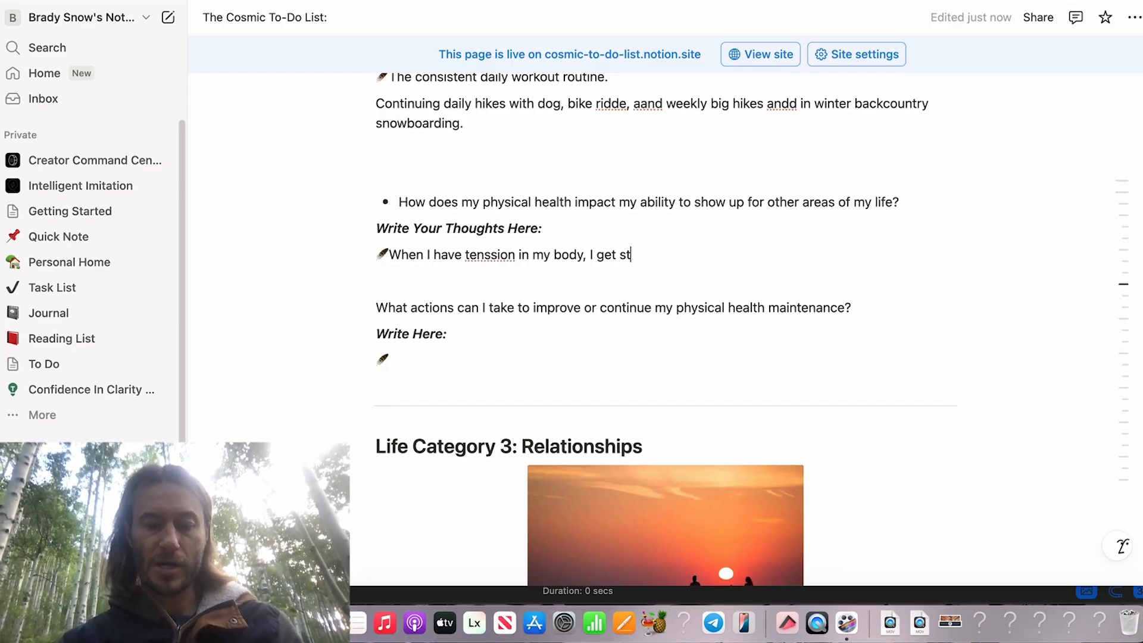
type("ressed, I dont fo")
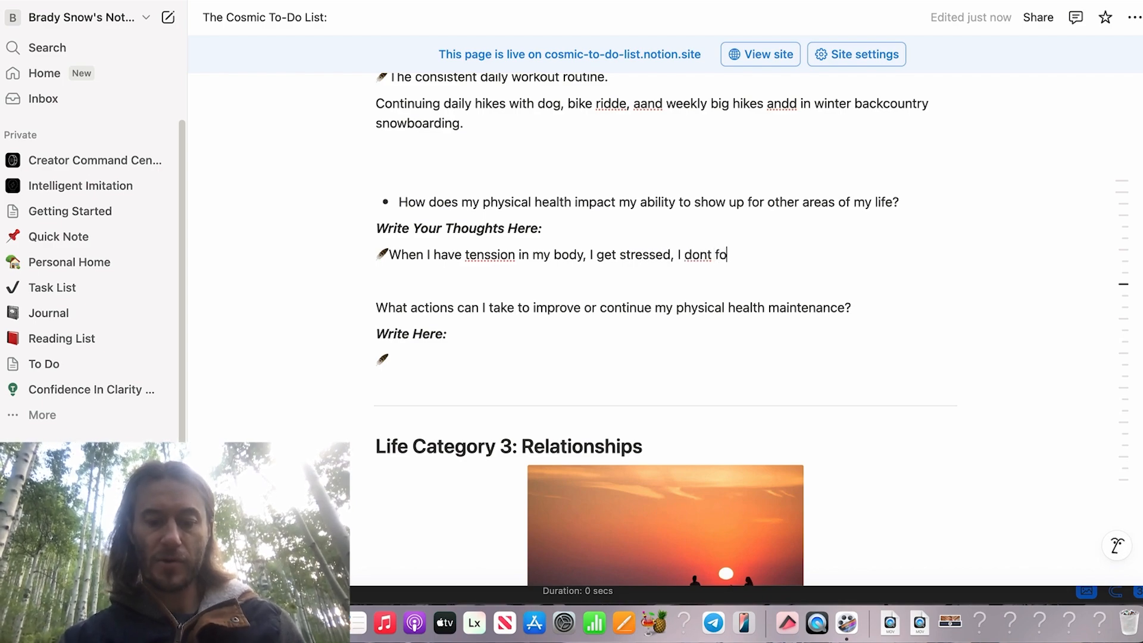
type("cuss as well, aa")
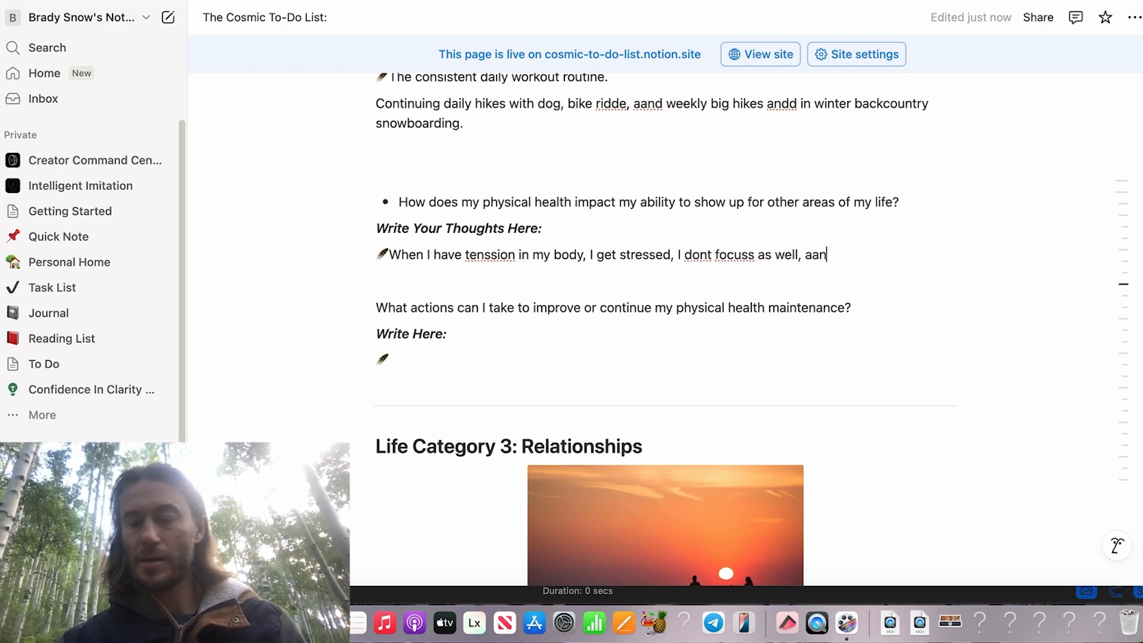
type("n")
key("BackSpace")
type("d o")
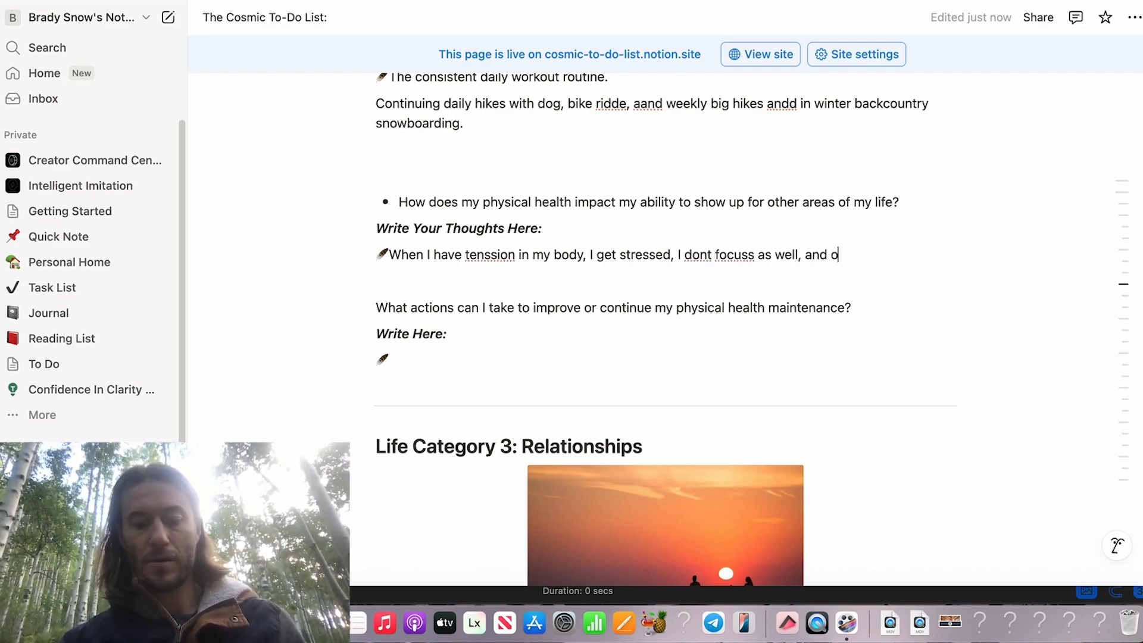
- Finish the sentence about body tension with "overall probaably get sstressedd esaier."
type("verall ")
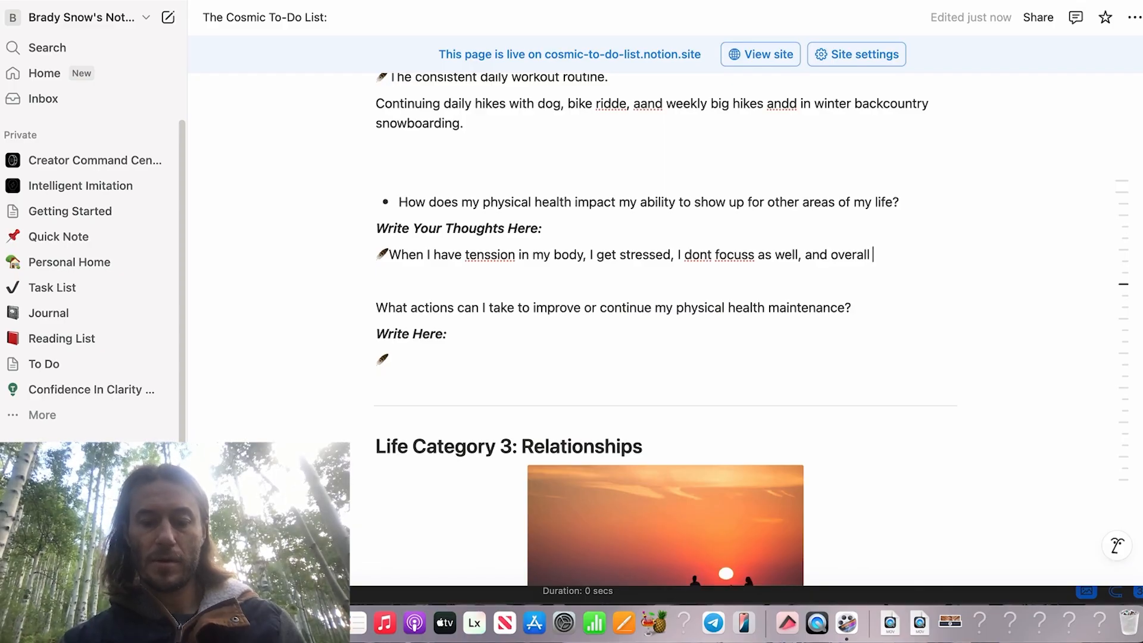
type("probaably ")
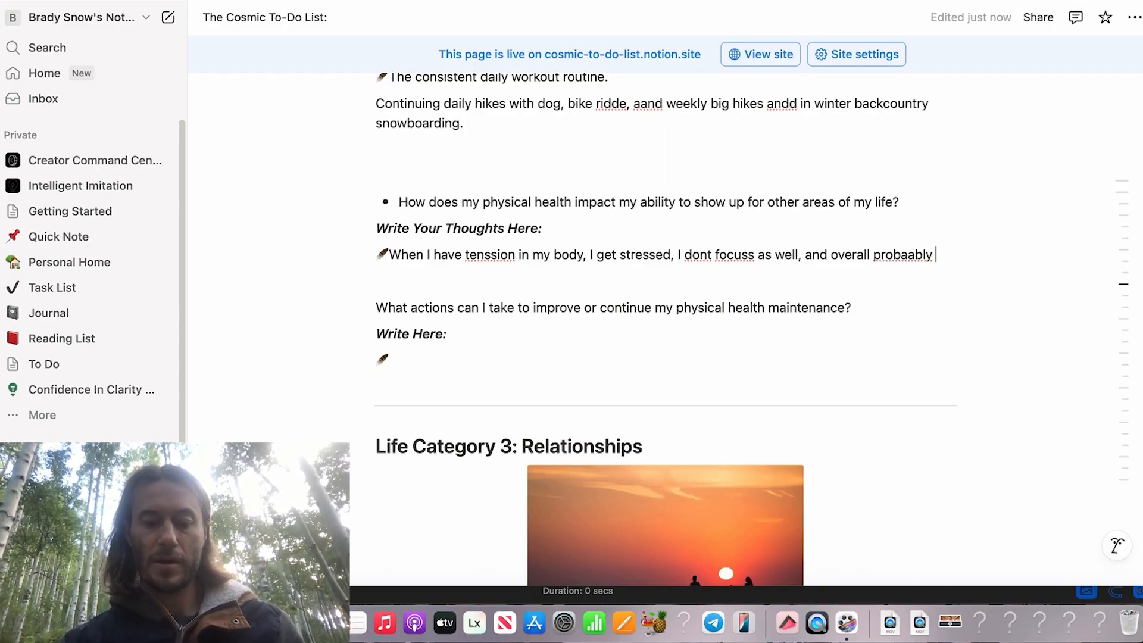
type("get sst")
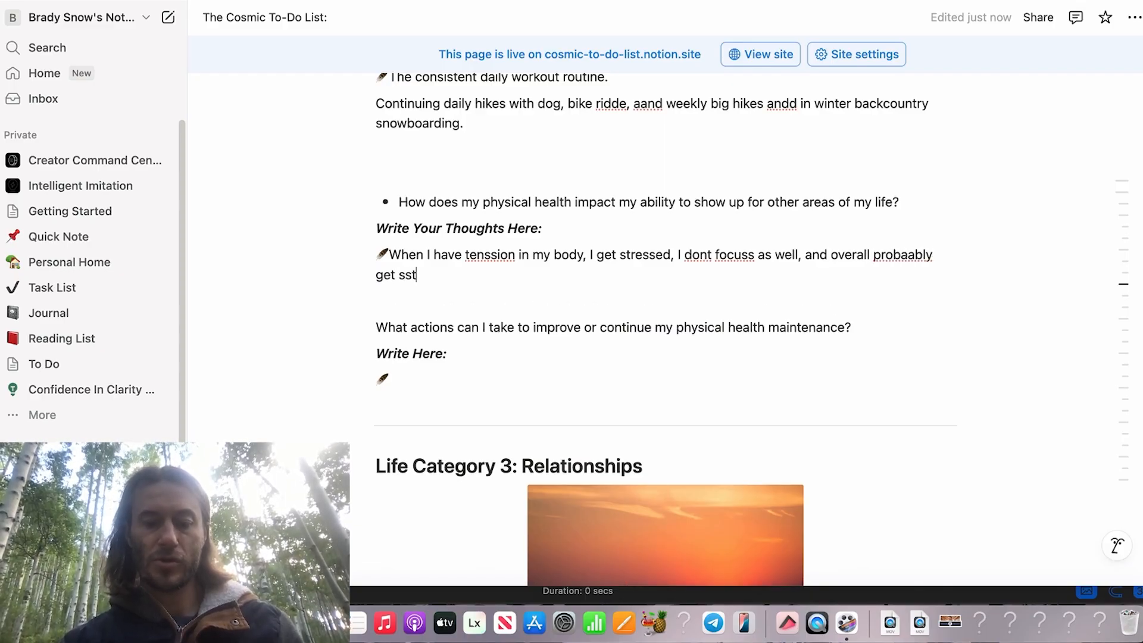
type("ressedd esaier.")
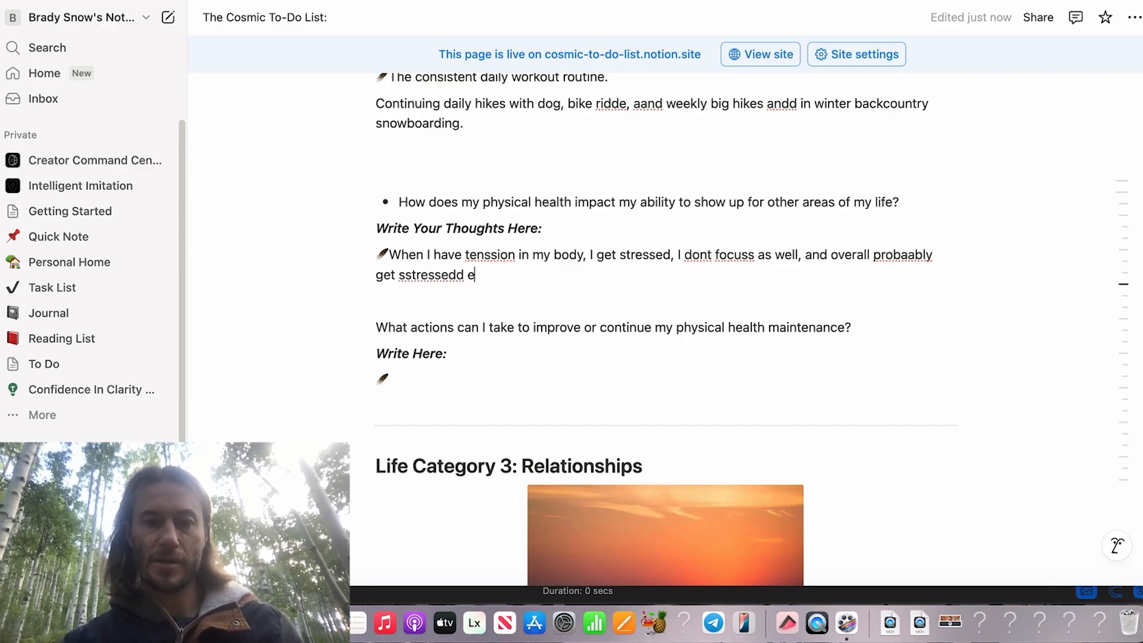
- Correct the last two words of the body tension answer to "stressed easier"
double_click(485, 275)
type("eassier")
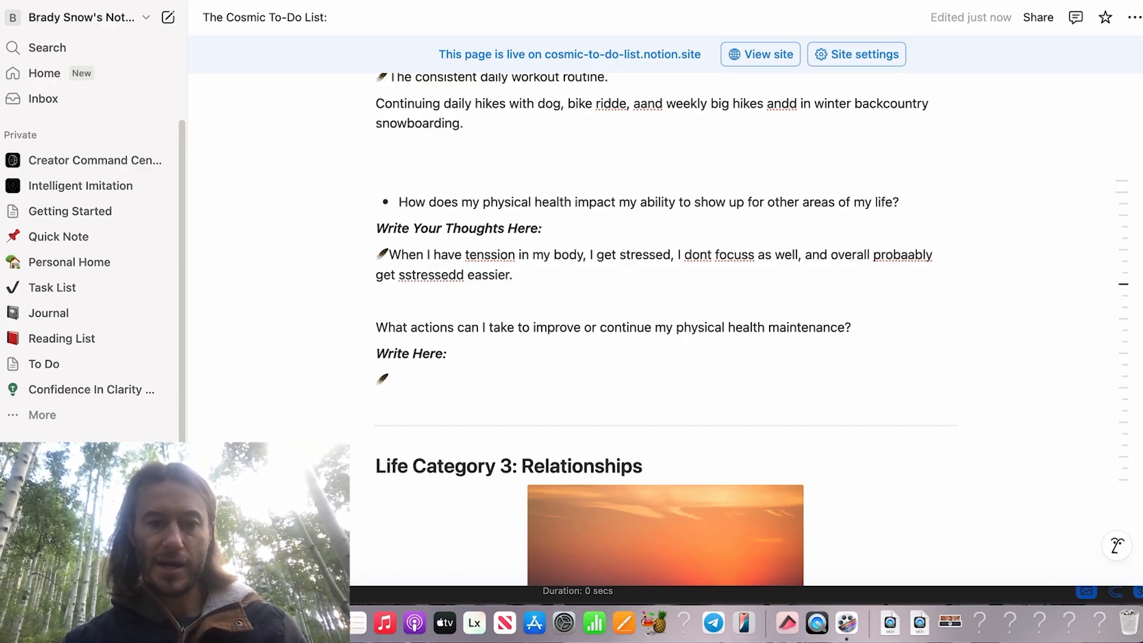
key("BackSpace")
key("BackSpace")
key("BackSpace")
type("ie")
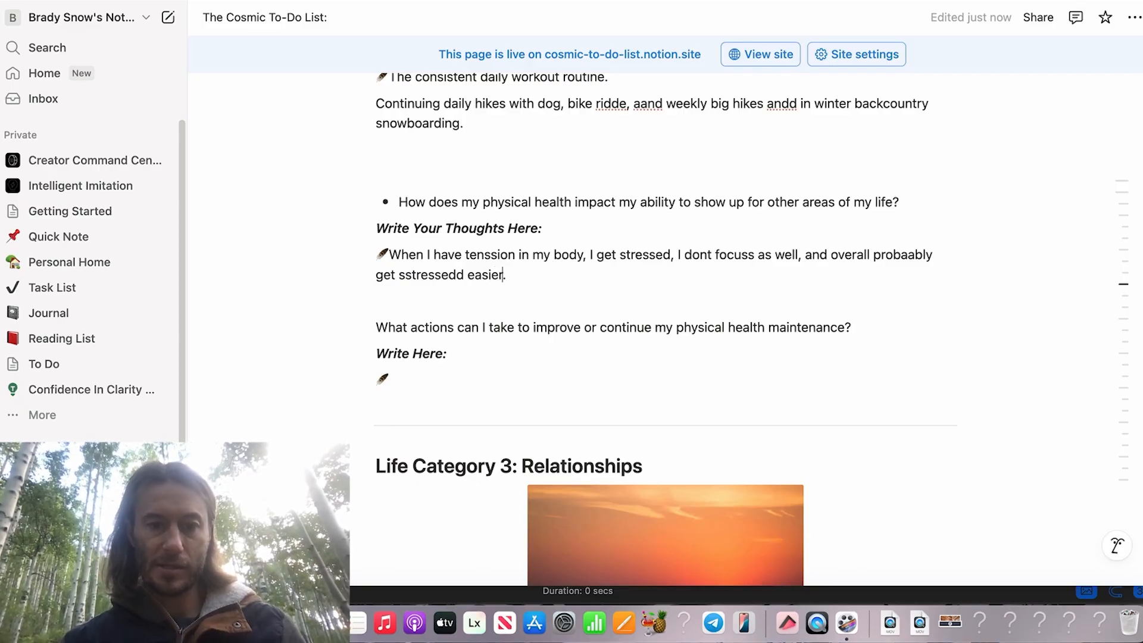
type("r")
left_click(411, 275)
key("BackSpace")
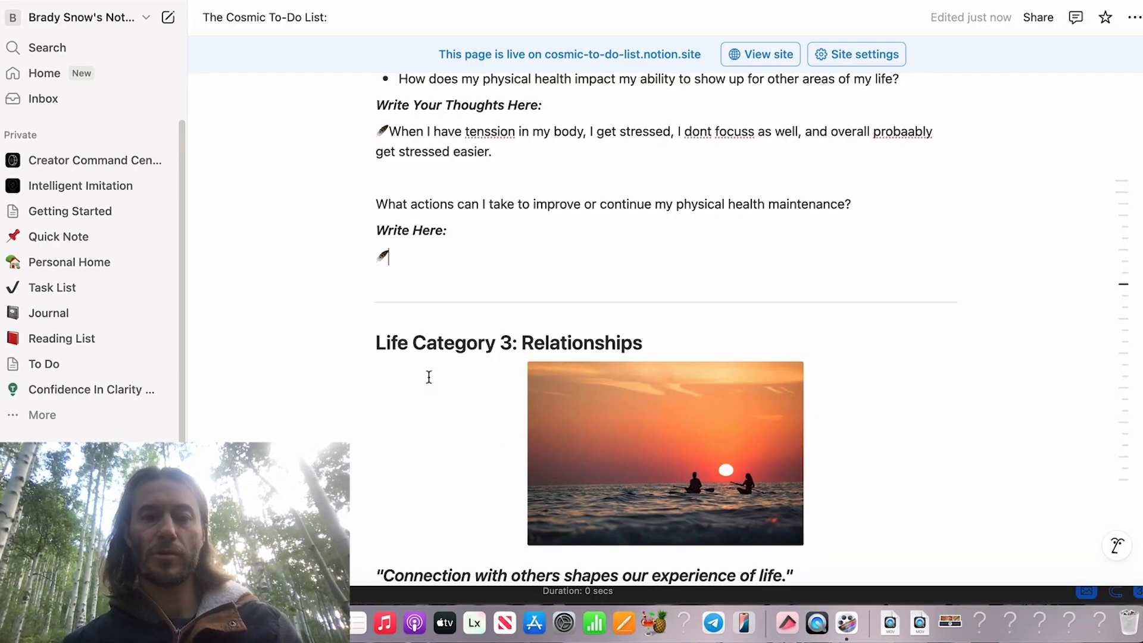
- Begin the answer on actions for physical health maintenance with "Daily stretching, getting baack into yoga,"
scroll(667, 330, "up", 3)
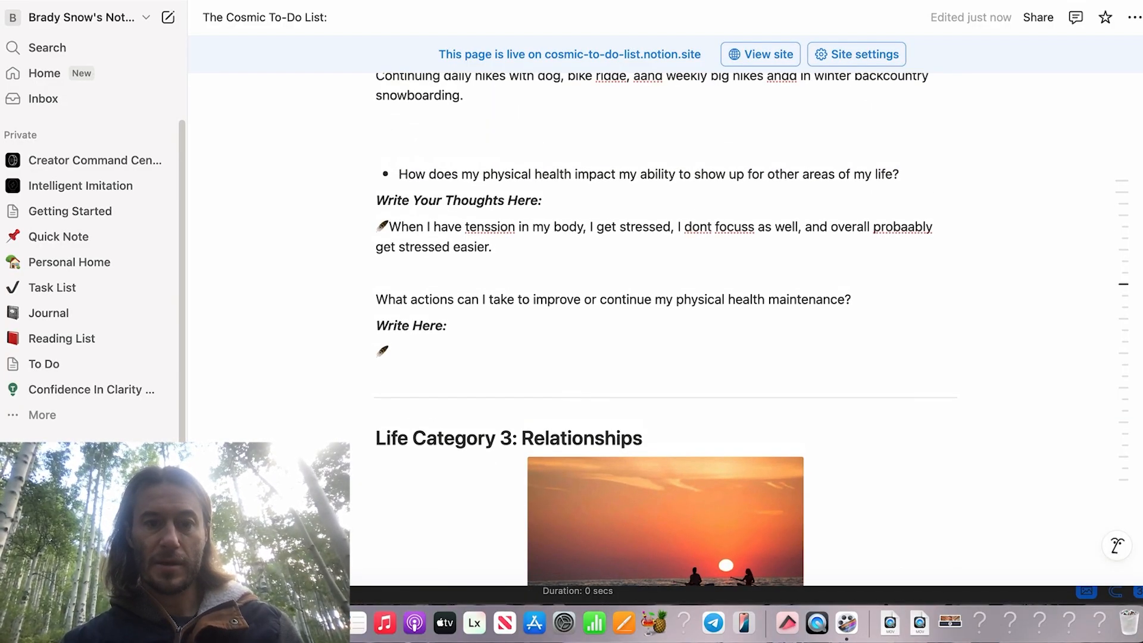
scroll(666, 330, "down", 1)
scroll(667, 330, "down", 1)
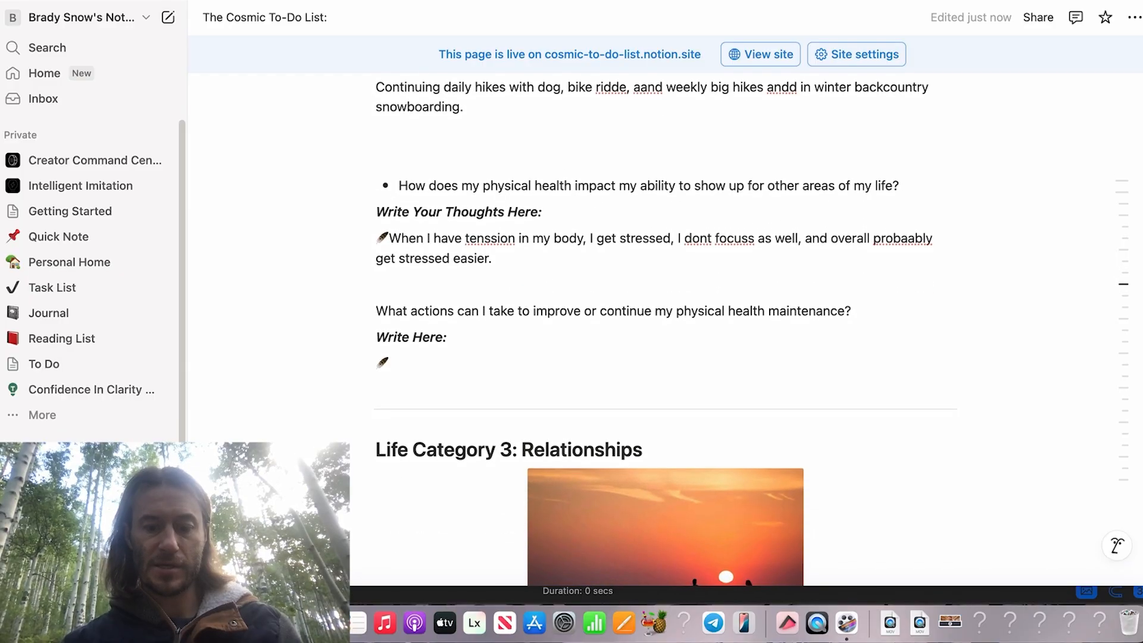
type("Dail")
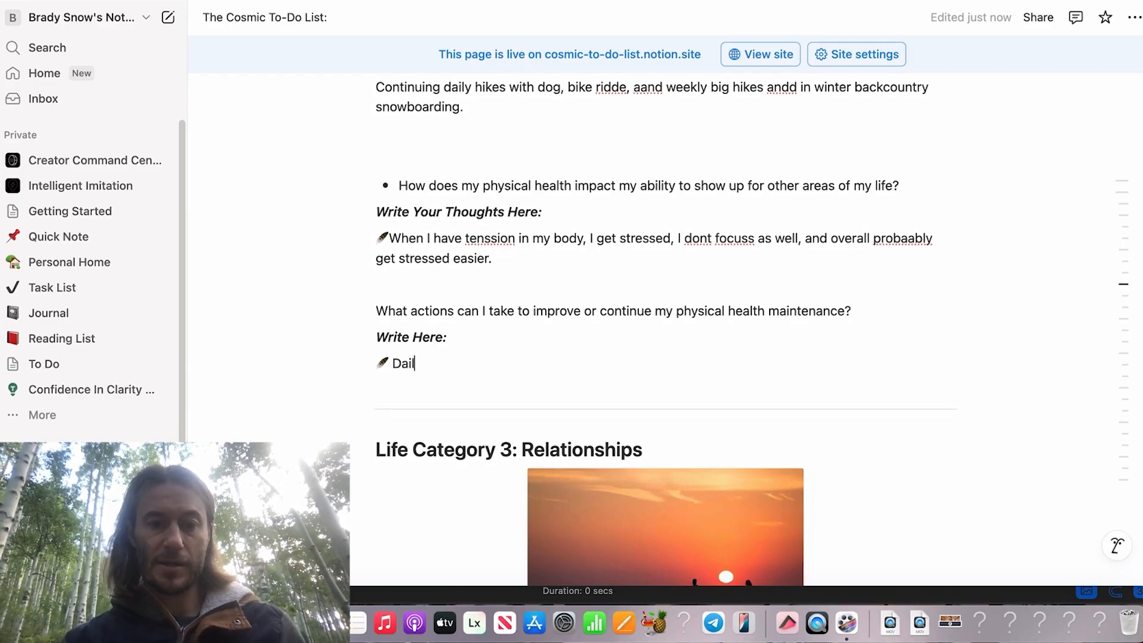
type("y stretching")
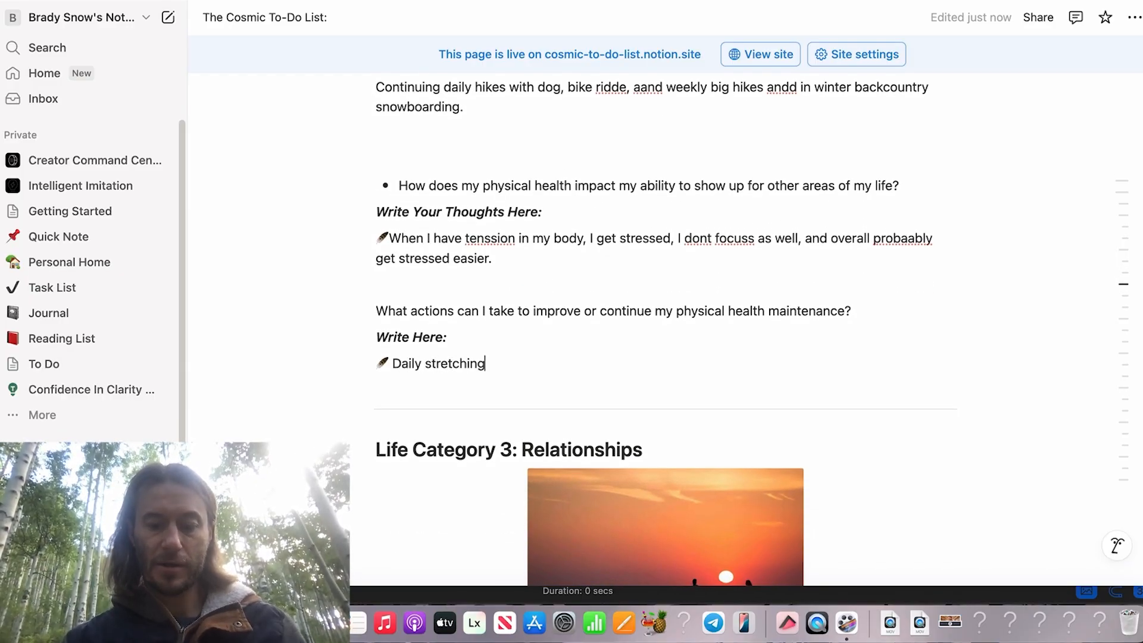
type(", getting baack i")
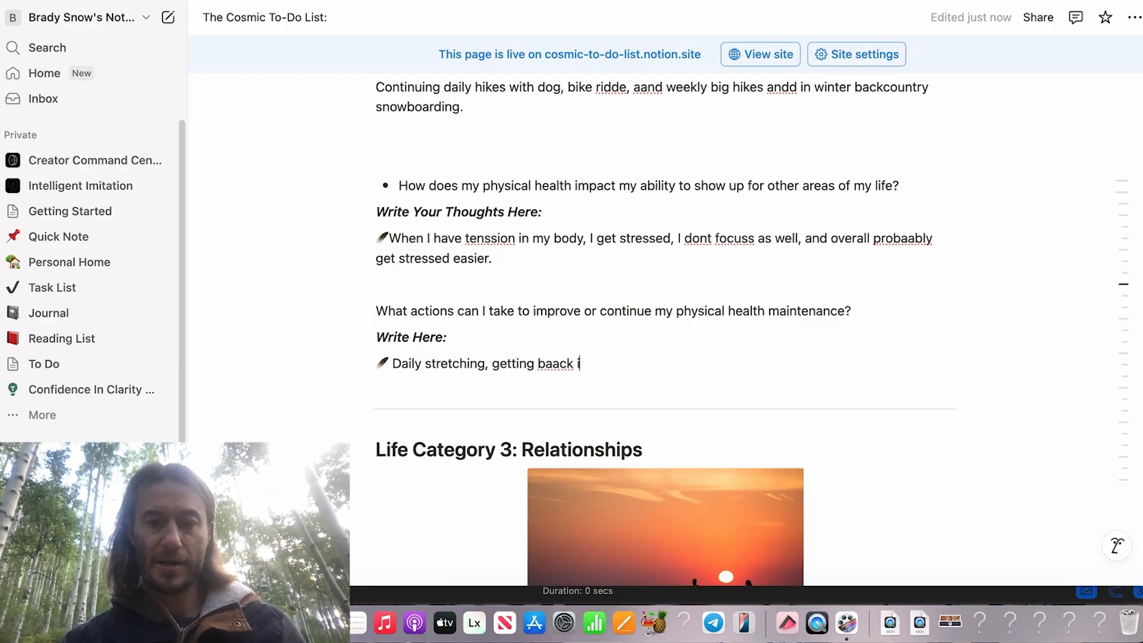
type("nto yoga,")
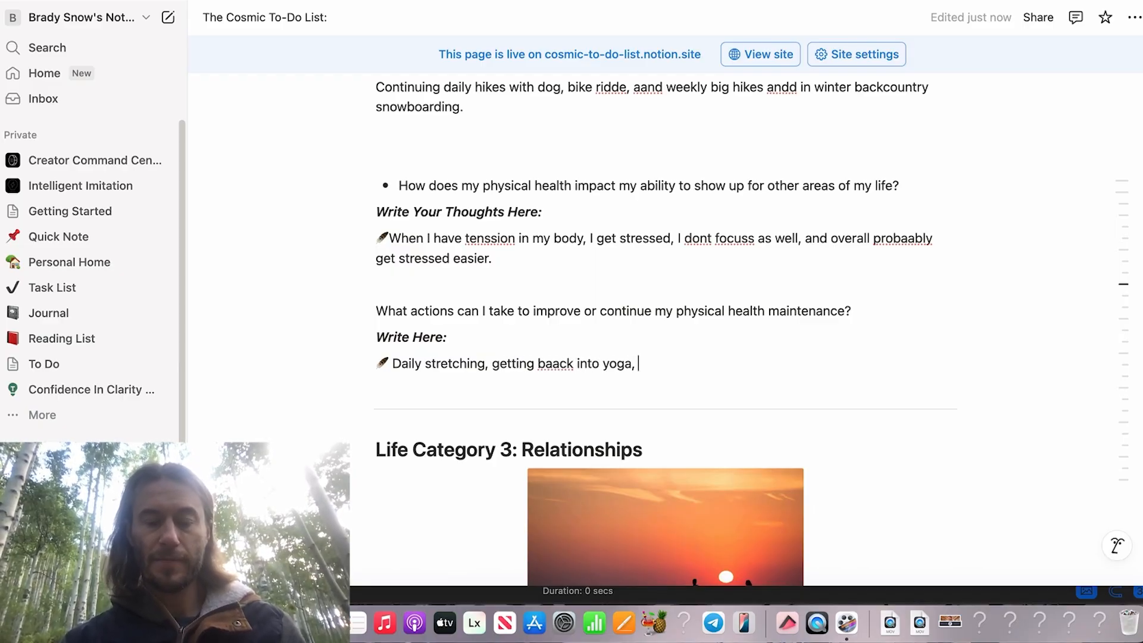
- Remove the comma after "yoga" and continue the maintenance answer with "daily, 1-2 classes per week,"
key("BackSpace")
key("BackSpace")
type(" 1-2")
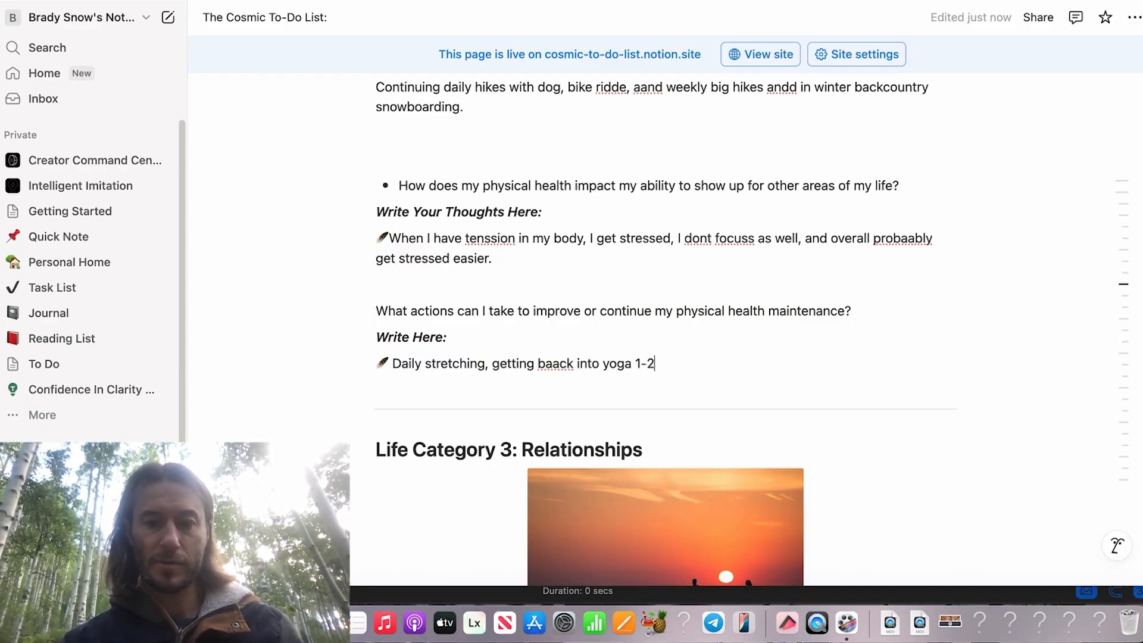
key("BackSpace")
key("BackSpace")
key("BackSpace")
key("BackSpace")
type("d")
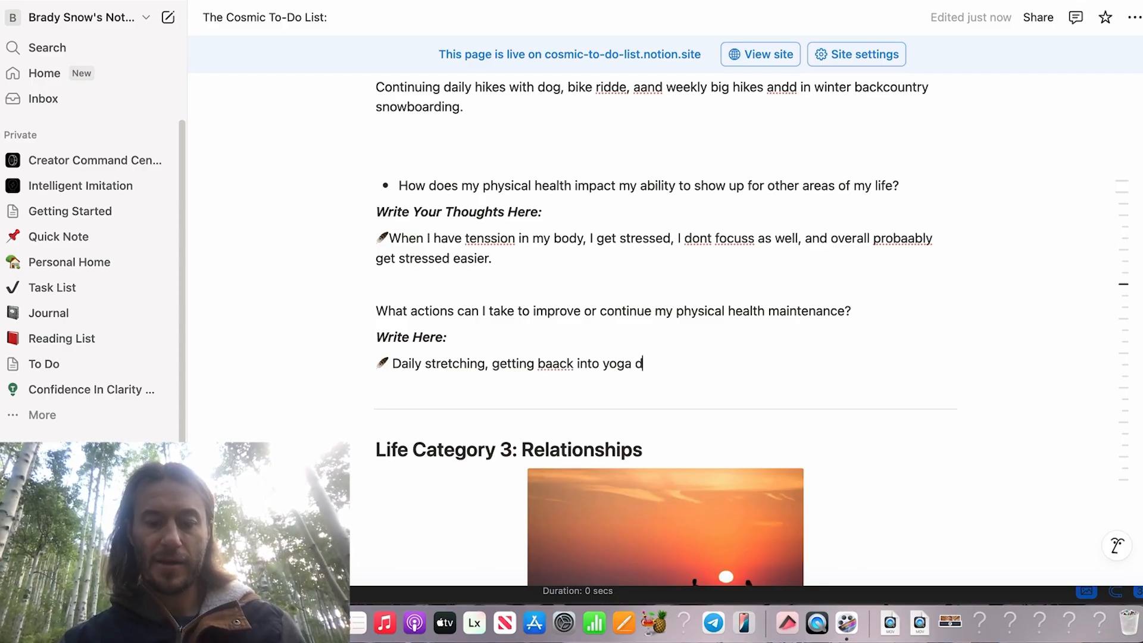
type("aily, 1-2 ")
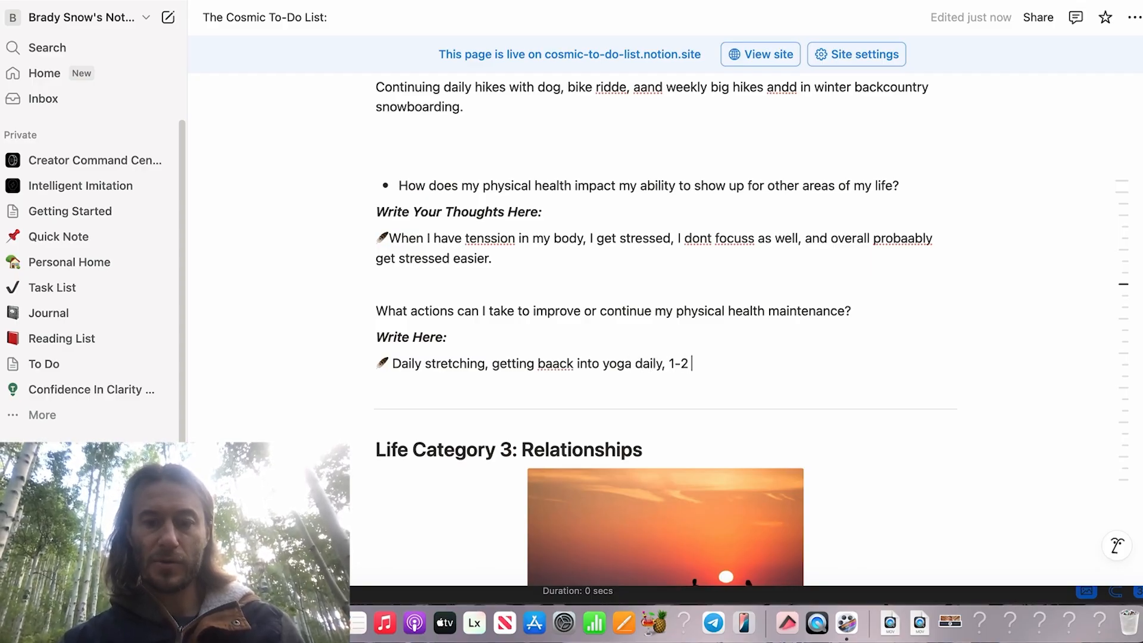
type("casse")
key("BackSpace")
key("BackSpace")
key("BackSpace")
key("BackSpace")
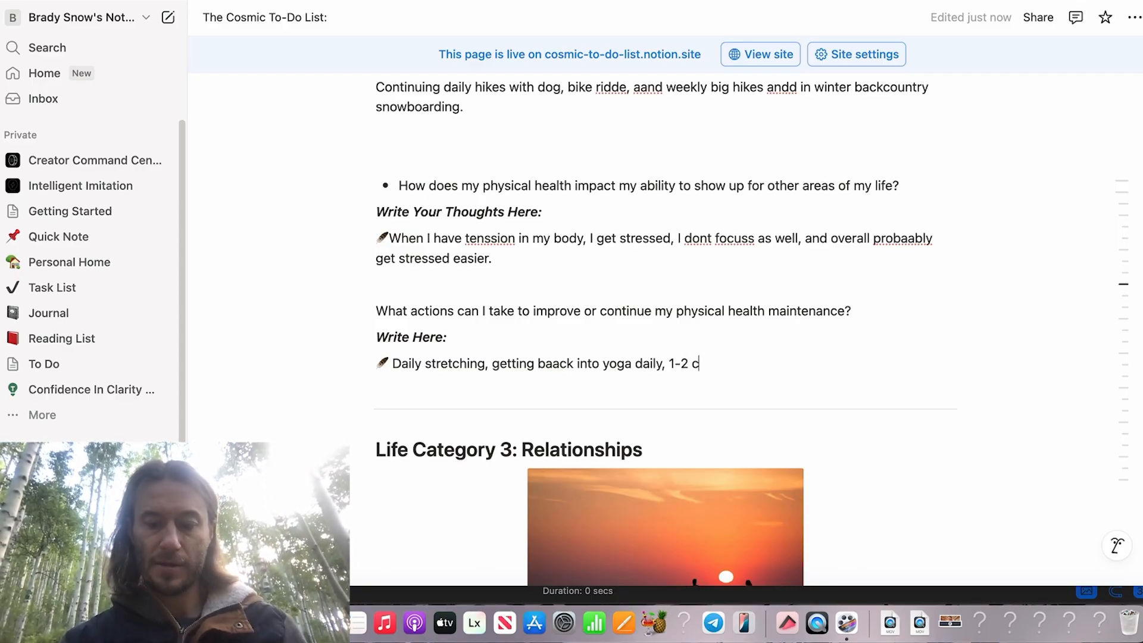
type("lasses per week,")
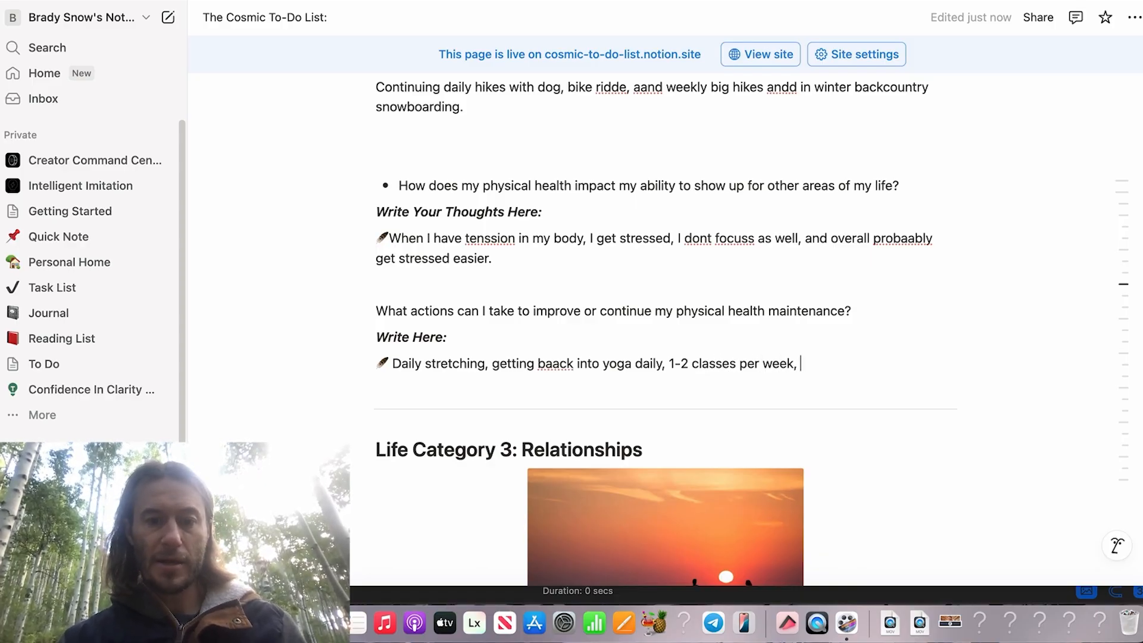
- Finish the first line of the maintenance answer with "dailly workout routine."
type(" dailly workoutr")
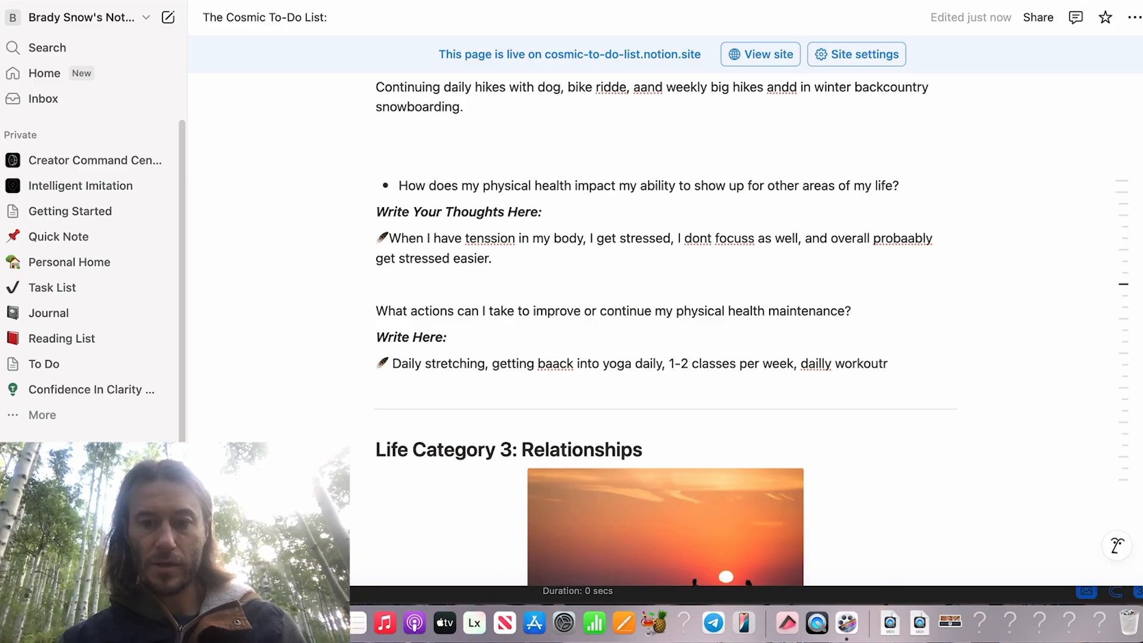
key("BackSpace")
type("routine.")
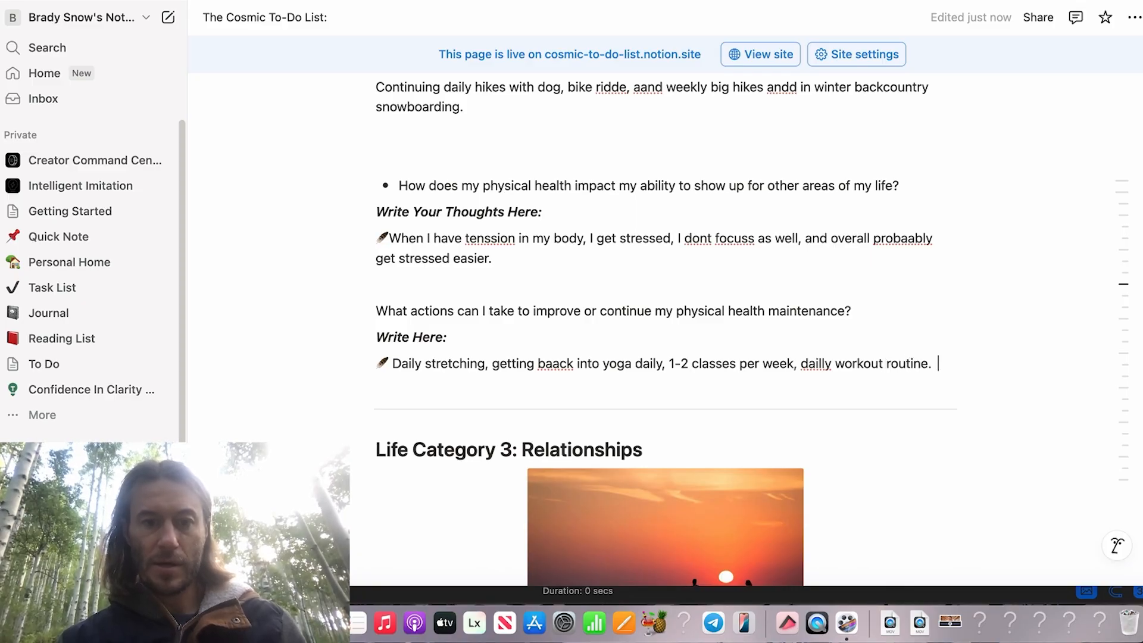
- Add a second line to the maintenance answer: "Mindfulnesss - meditating, yoga nidraa."
key("Return")
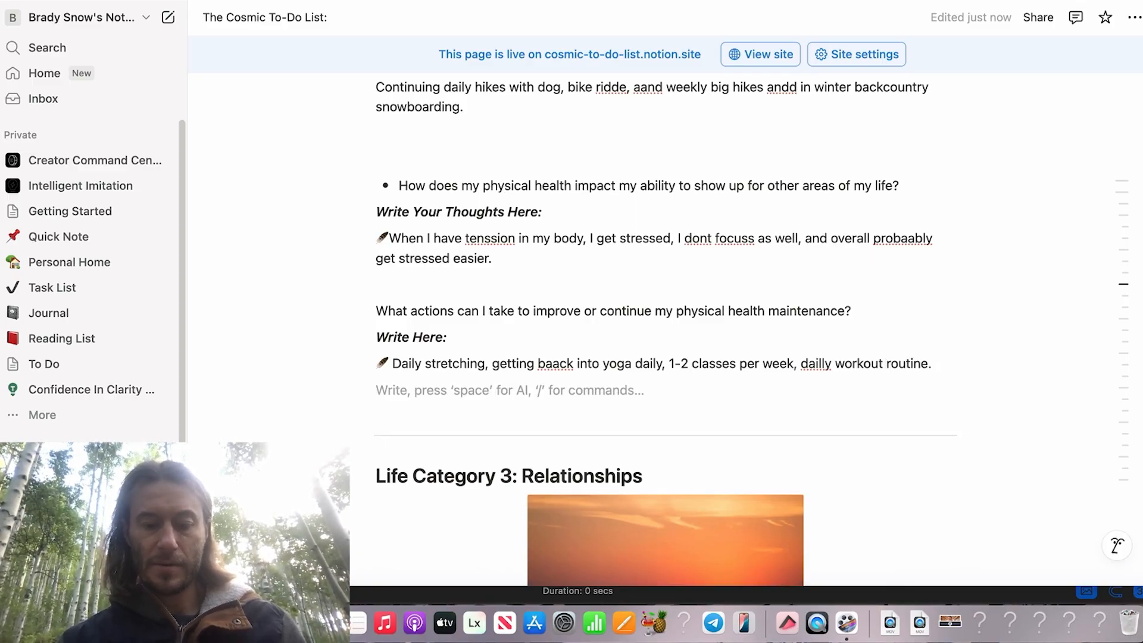
type("Mindf")
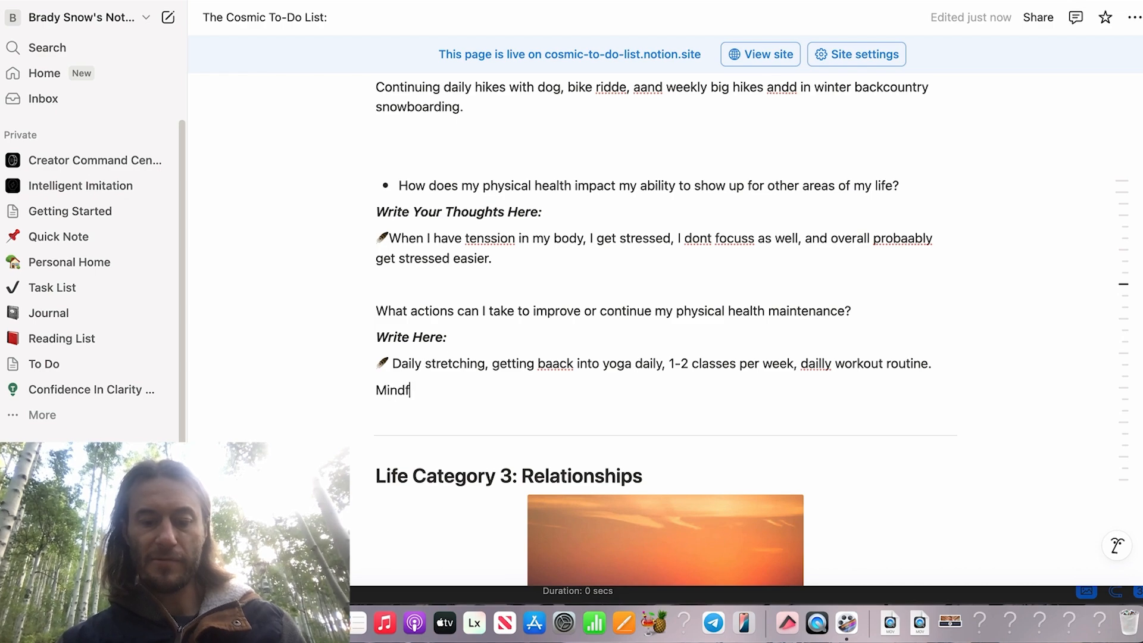
type("ulnesss")
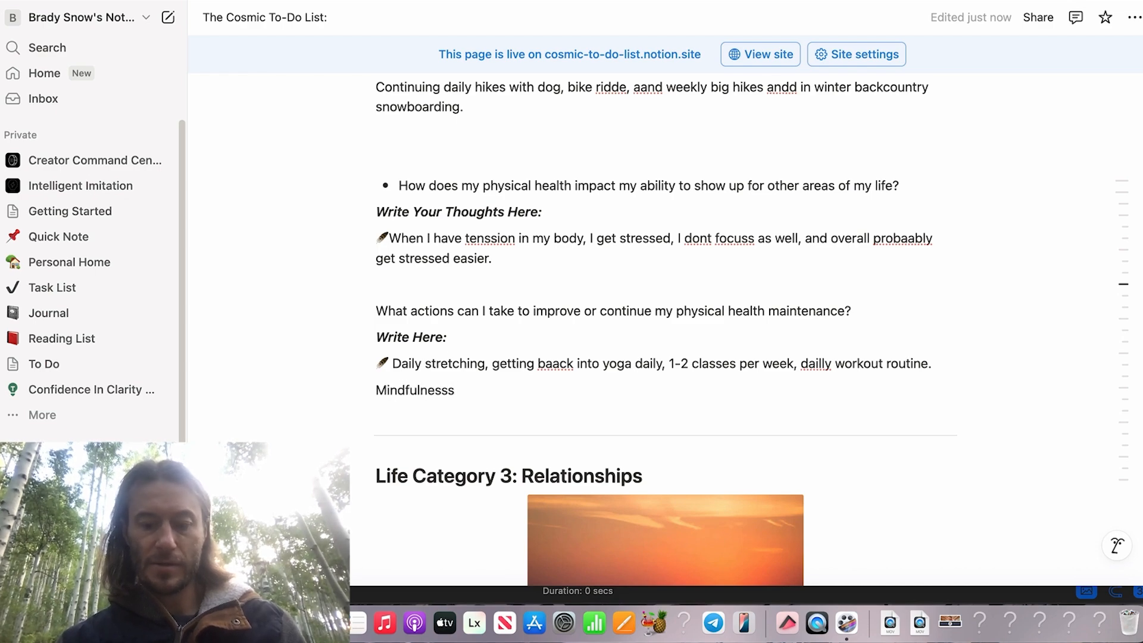
type(" - meditating, yo")
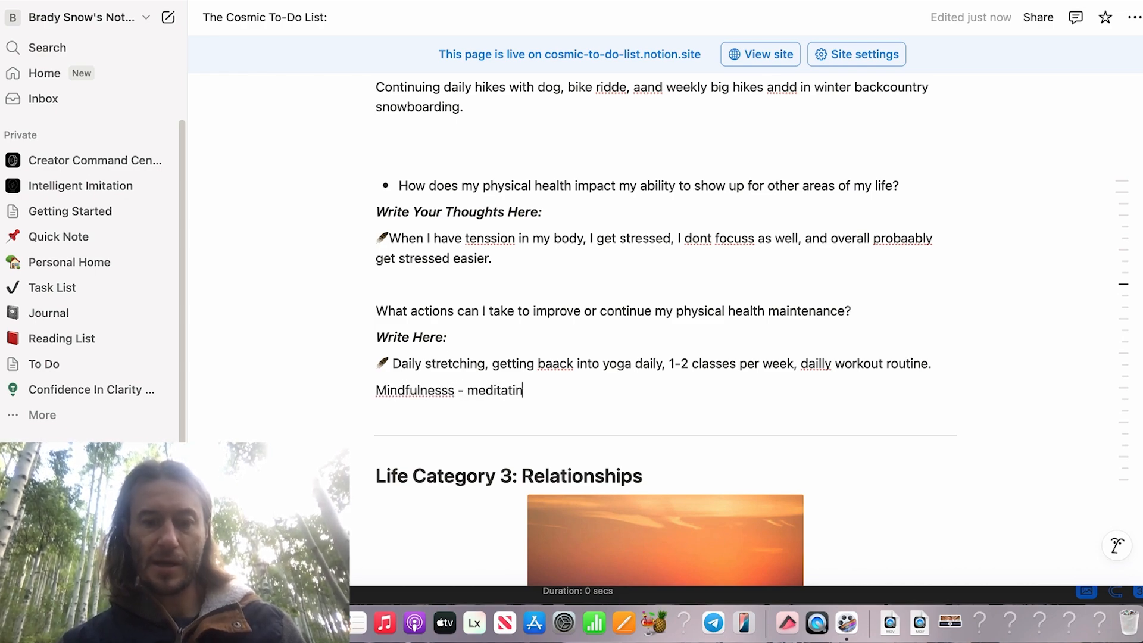
type("nidraa.")
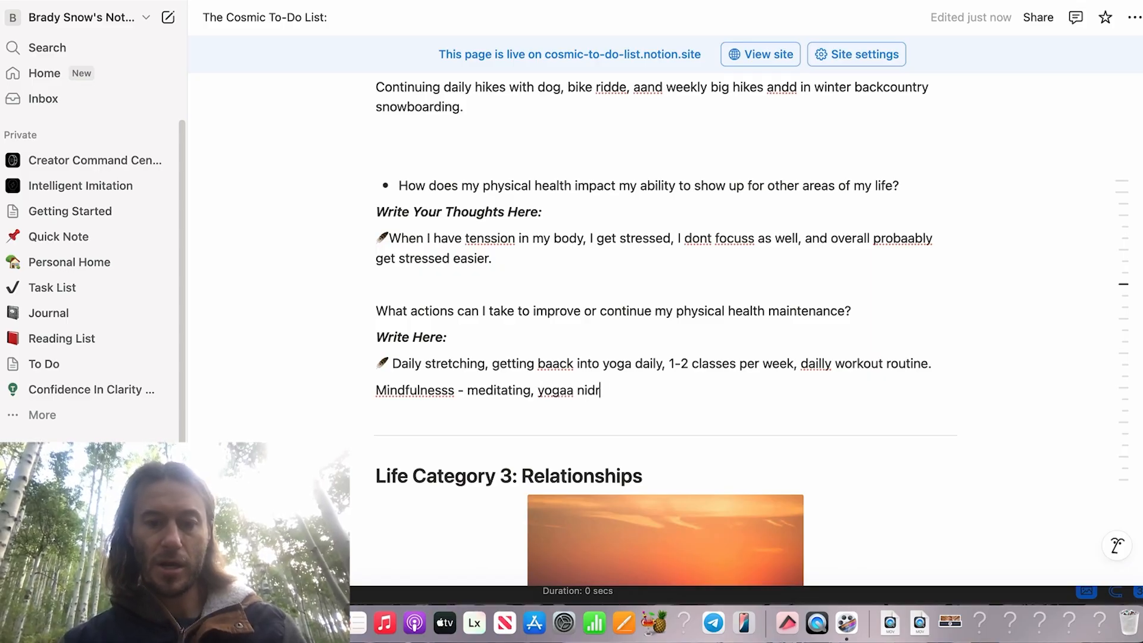
left_click(562, 392)
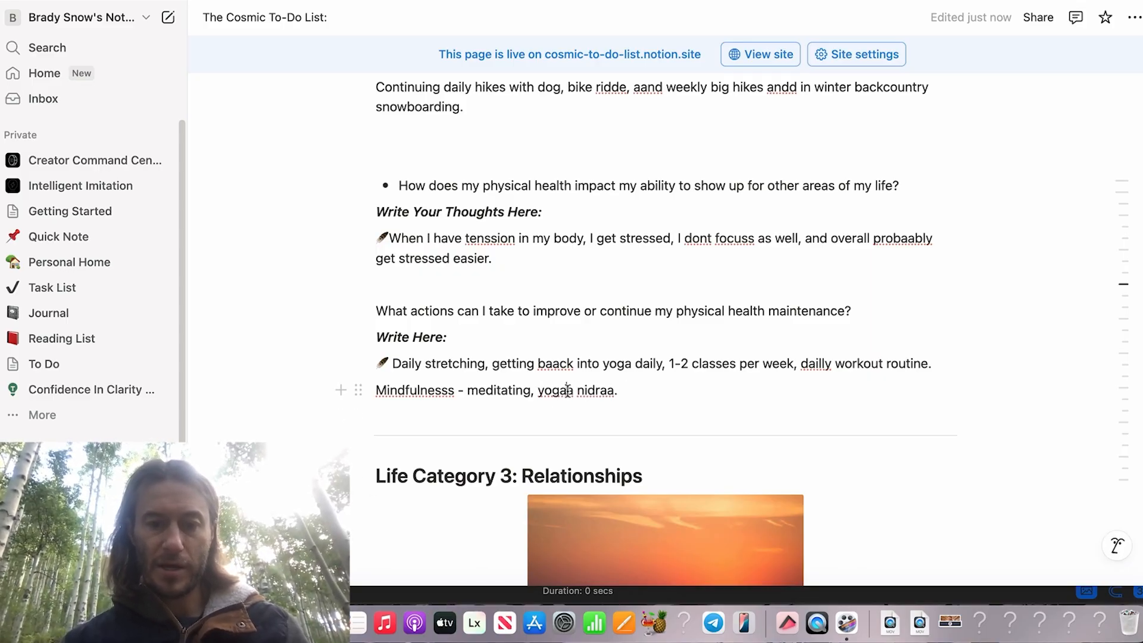
key("BackSpace")
- Correct the misspellings of "yoga" and "back" in the physical health maintenance answer
scroll(562, 392, "down", 3)
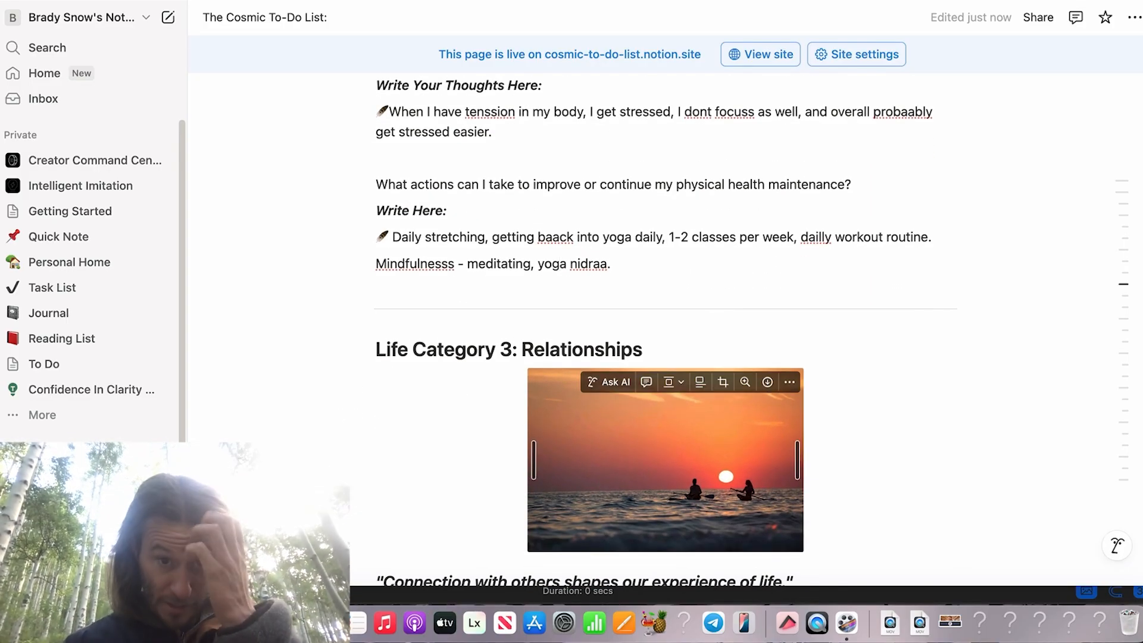
scroll(561, 387, "down", 1)
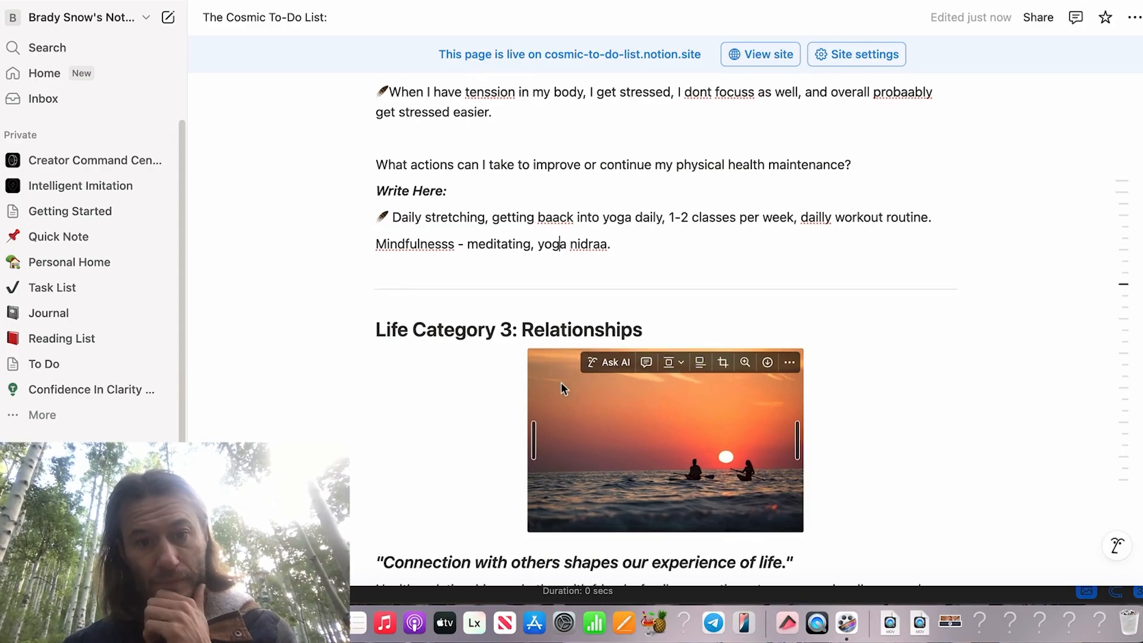
left_click(555, 221)
key("BackSpace")
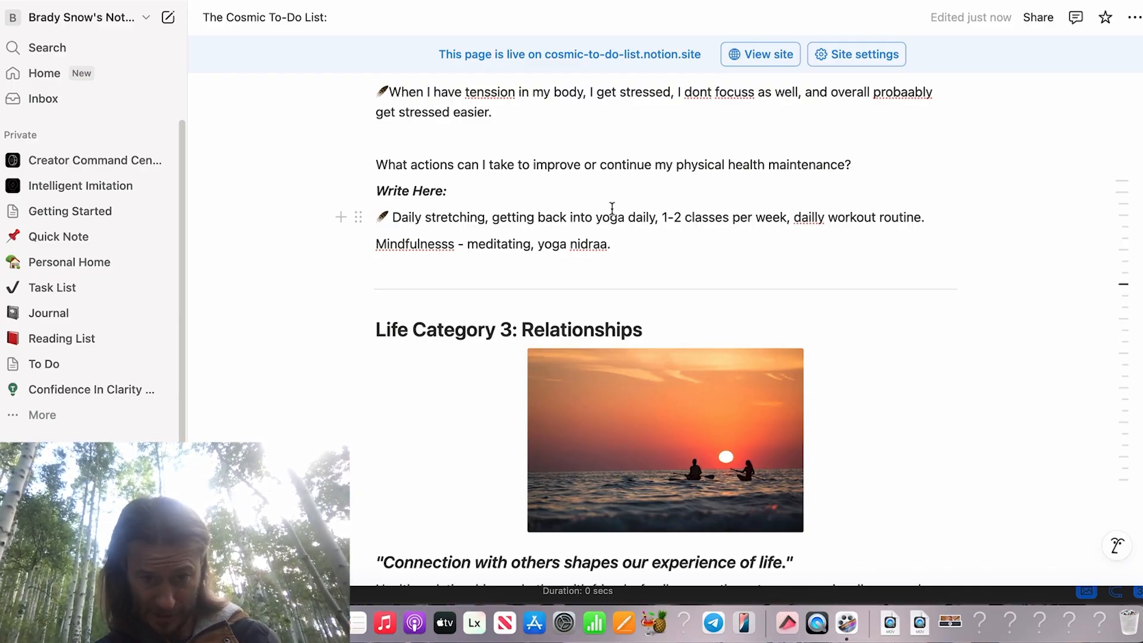
- Answer the Relationships question about who brings the most energy and joy with "Best friends - on the thread..."
scroll(657, 323, "down", 5)
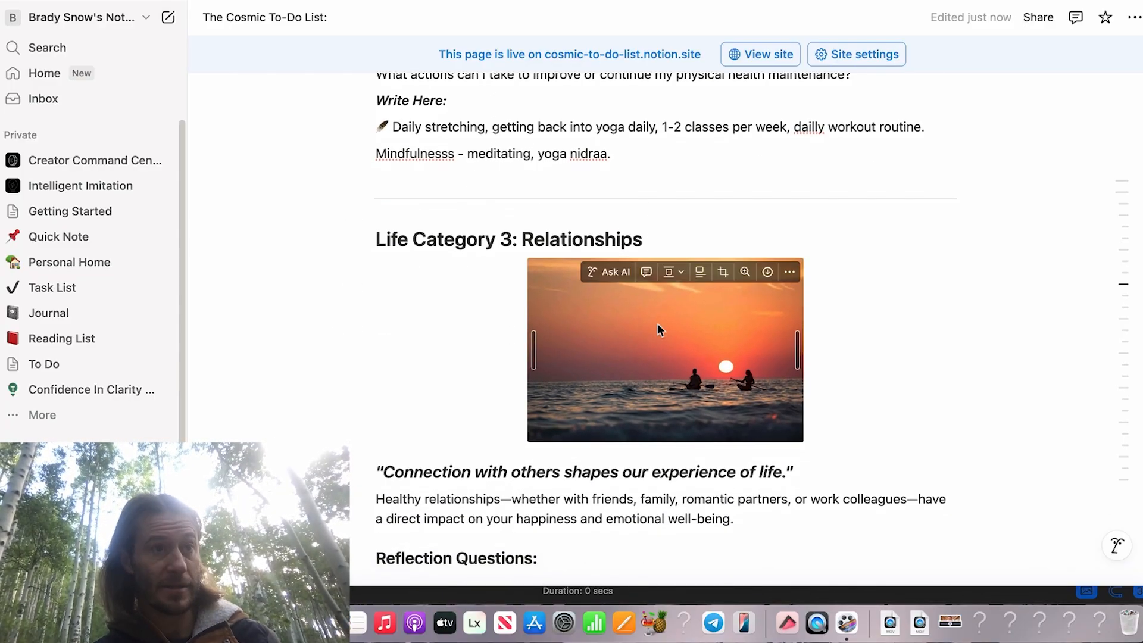
scroll(658, 324, "down", 1)
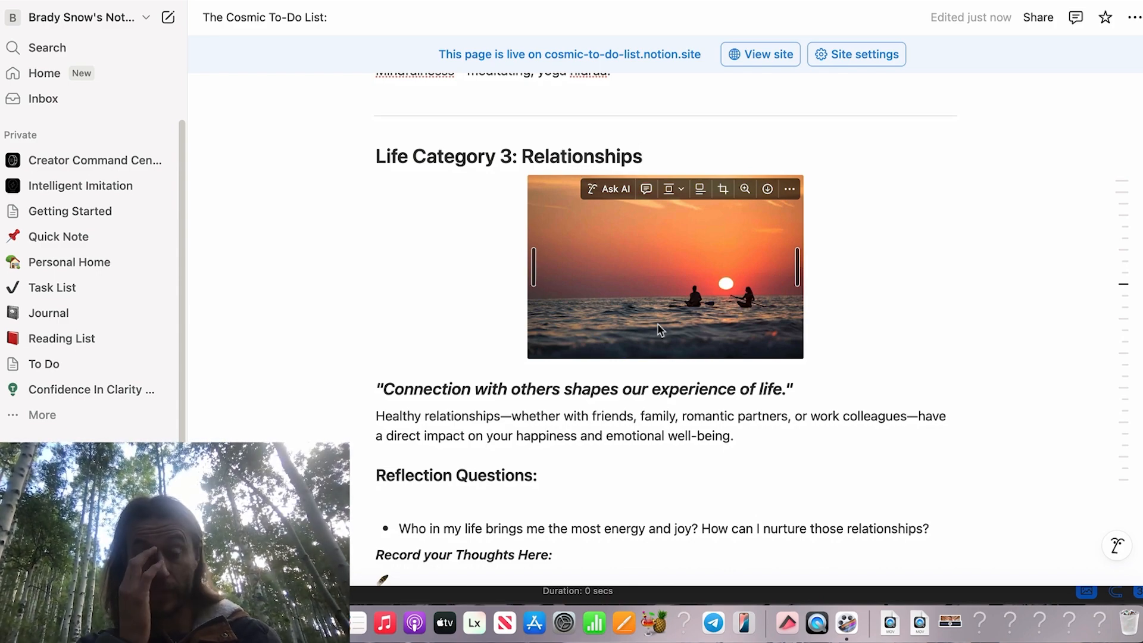
scroll(659, 326, "down", 4)
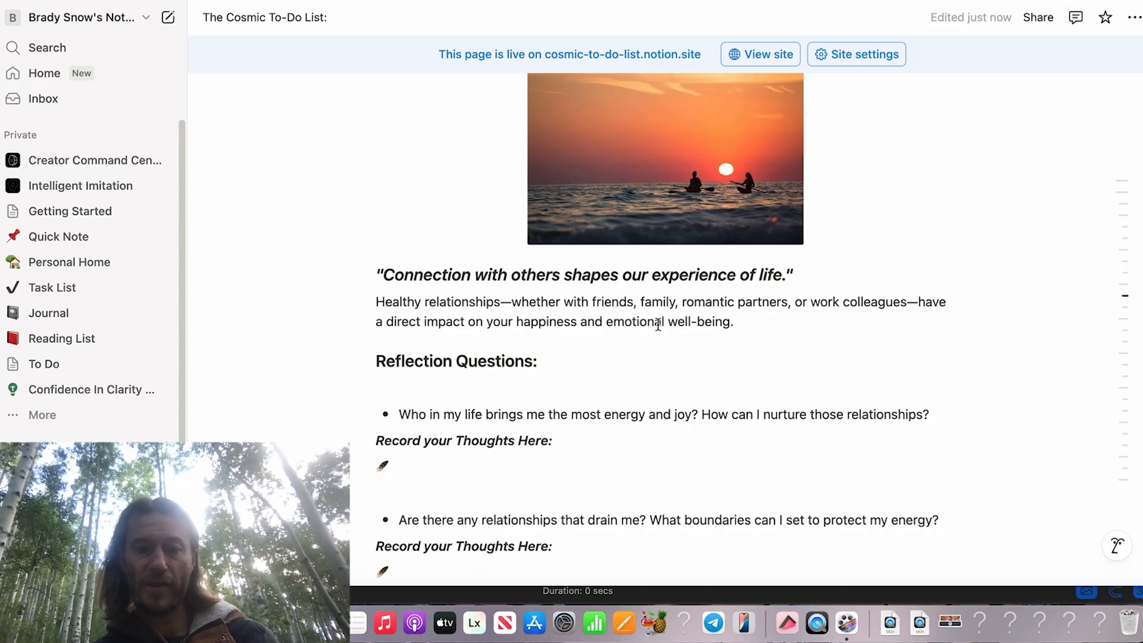
scroll(658, 324, "down", 4)
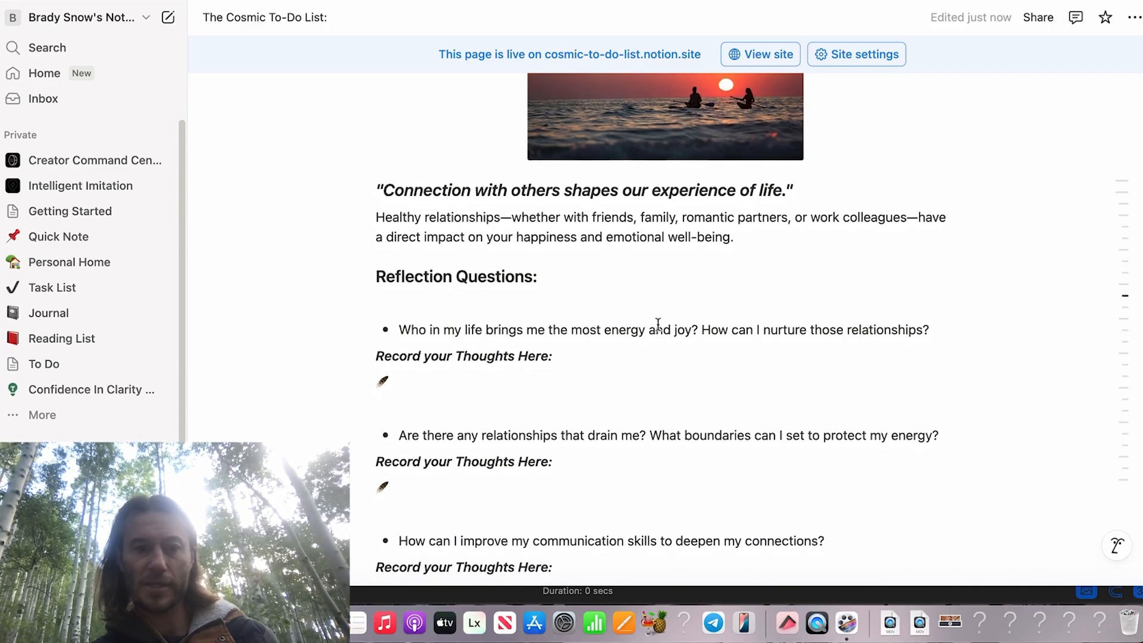
scroll(658, 325, "down", 2)
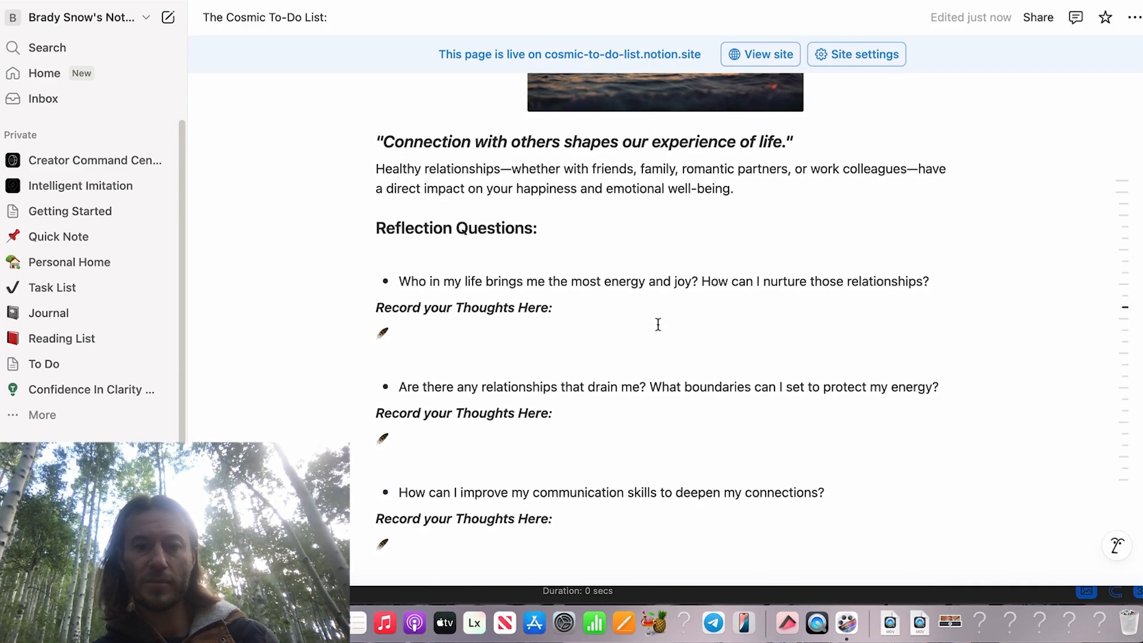
scroll(658, 325, "down", 2)
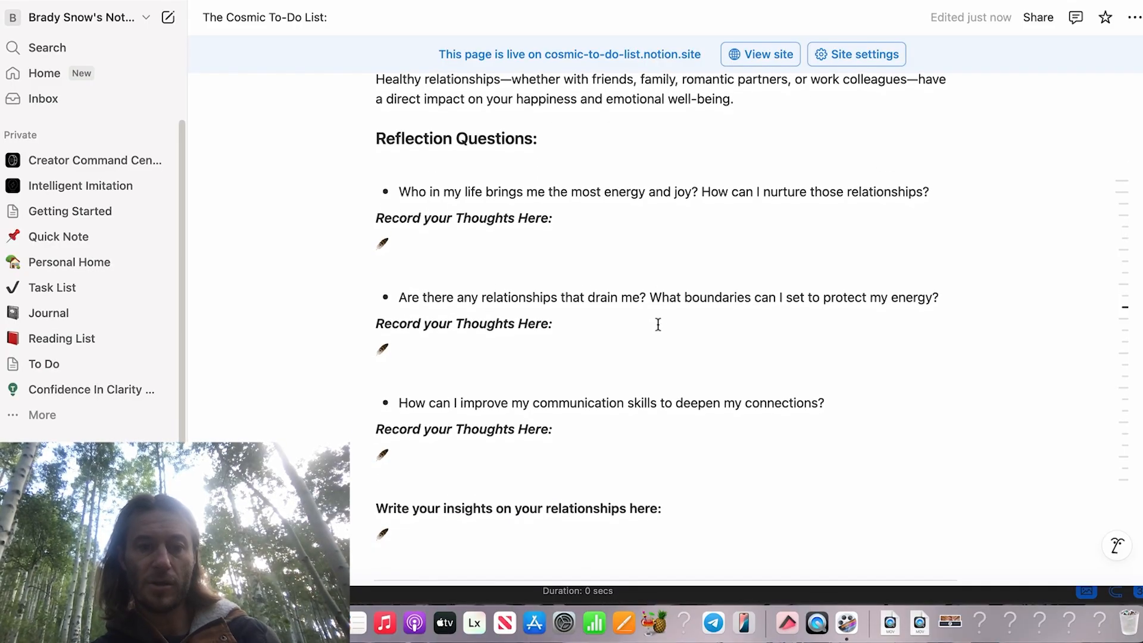
left_click(503, 247)
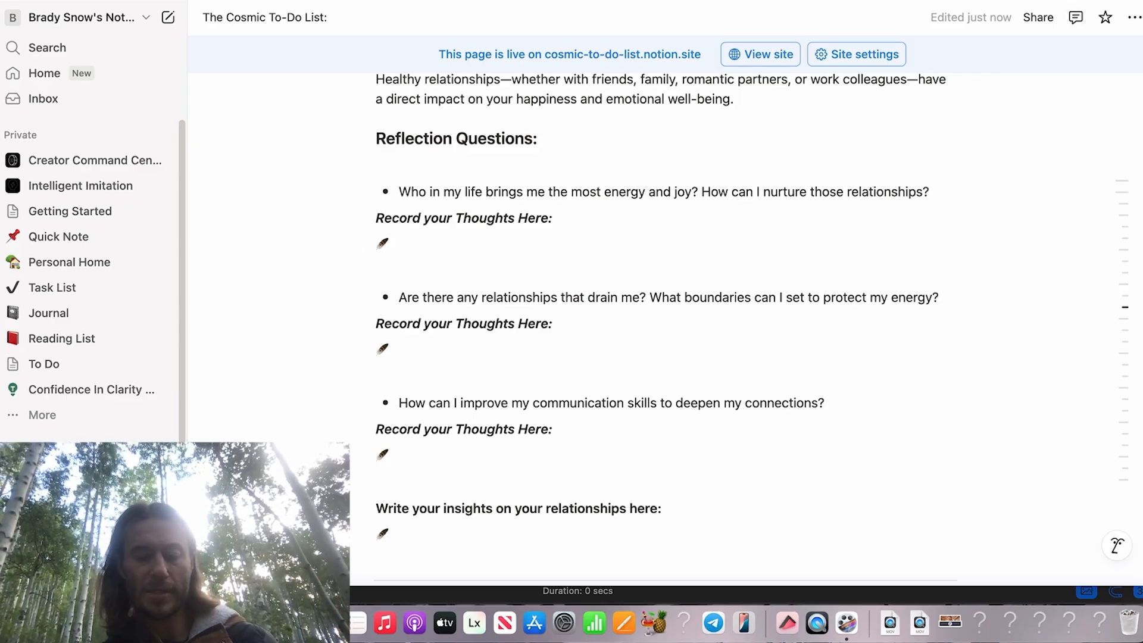
type("Best")
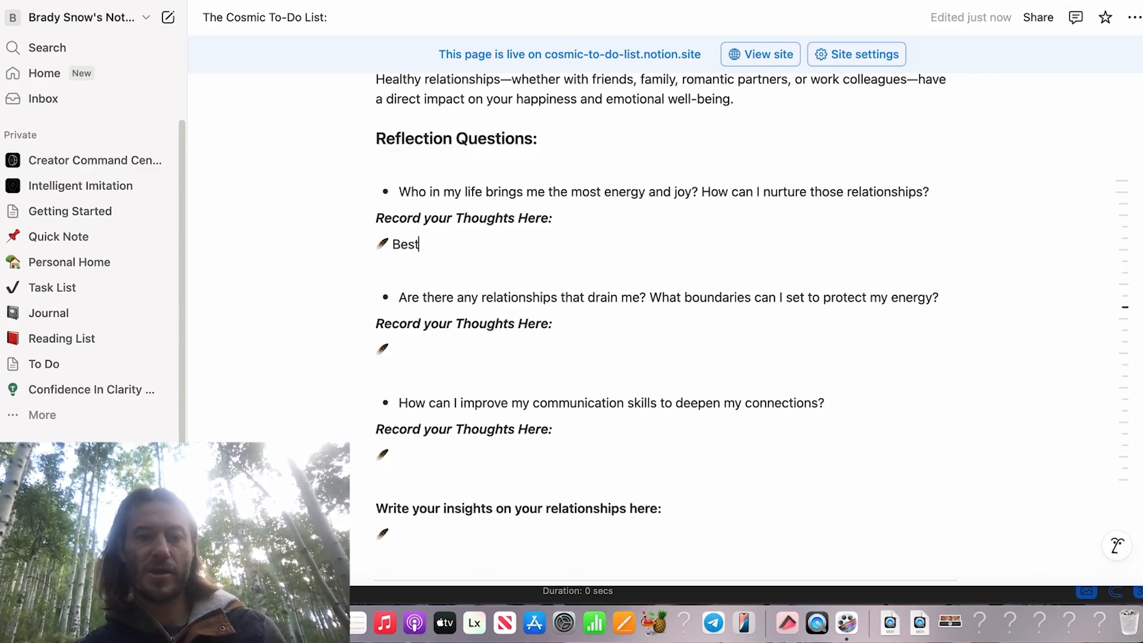
type(" friends - ")
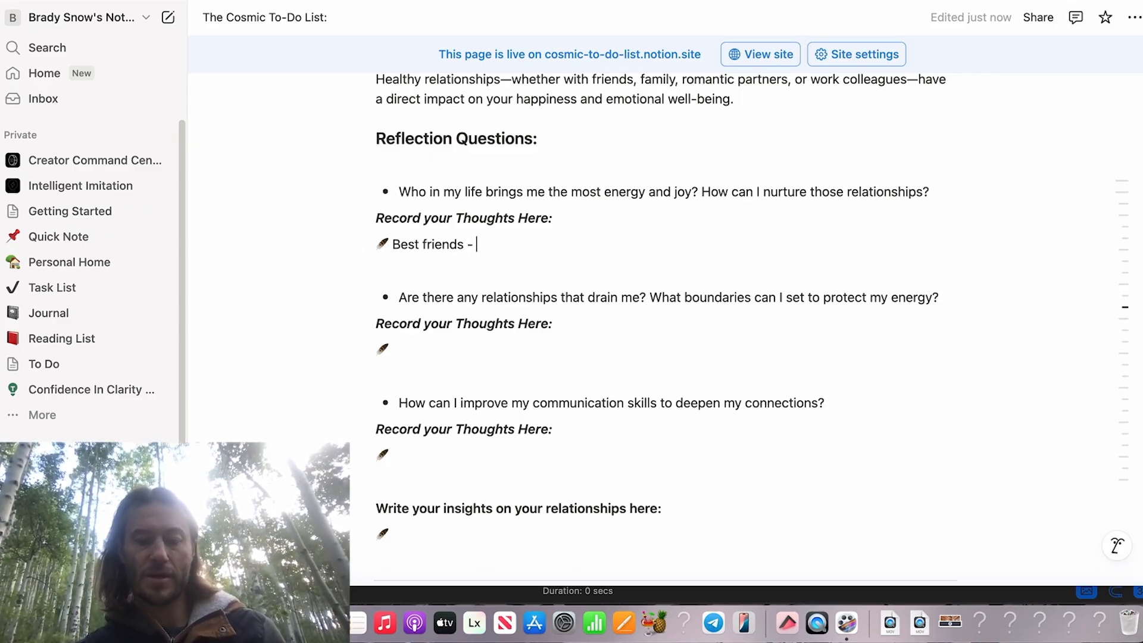
type("on the threada")
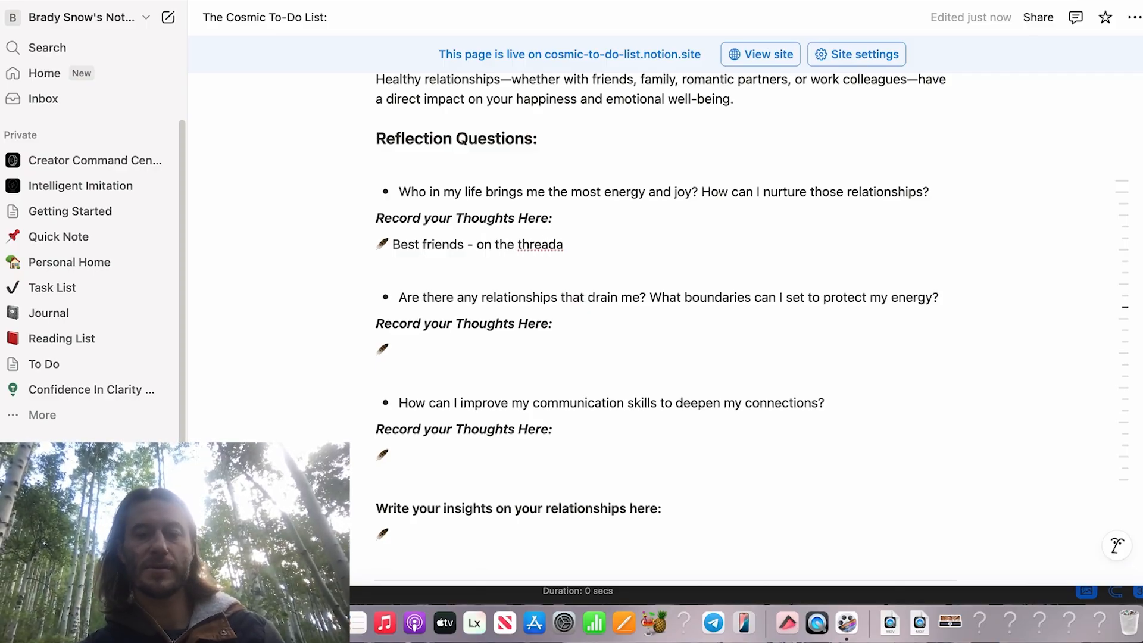
key("BackSpace")
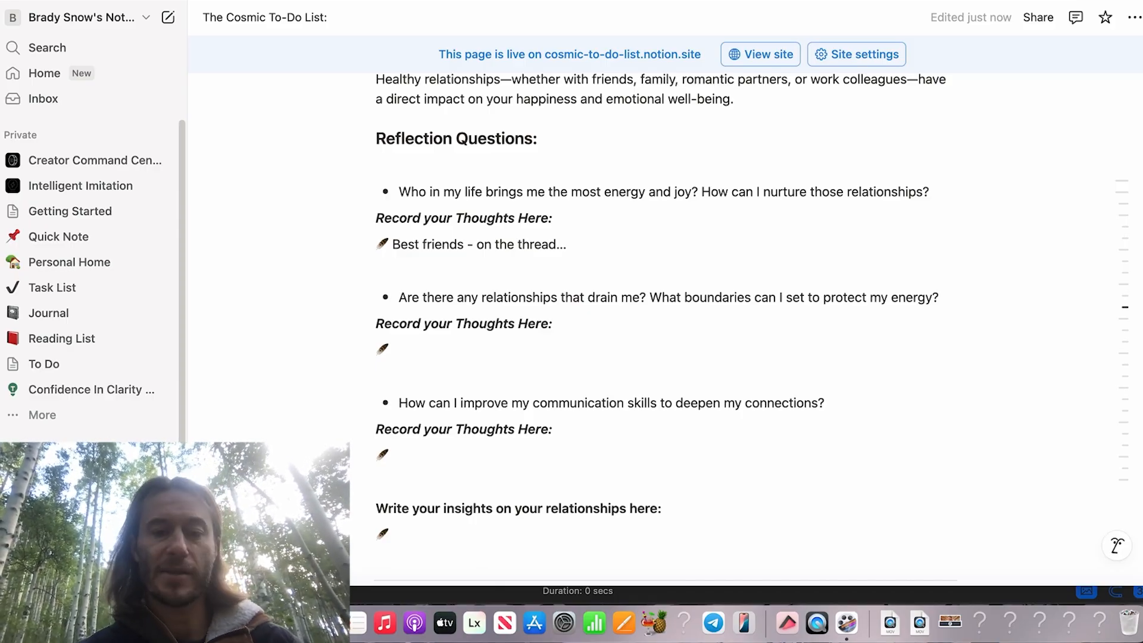
- Add a second line to the energy and joy answer: "My dog Katana - best friend as well"
key("Return")
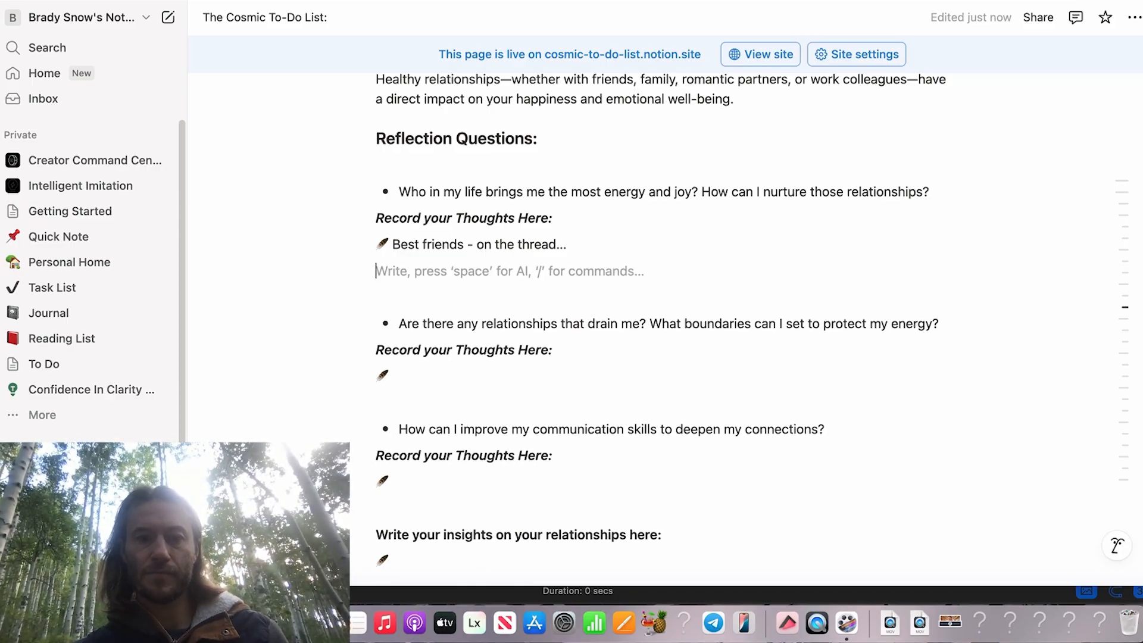
type("My dog K")
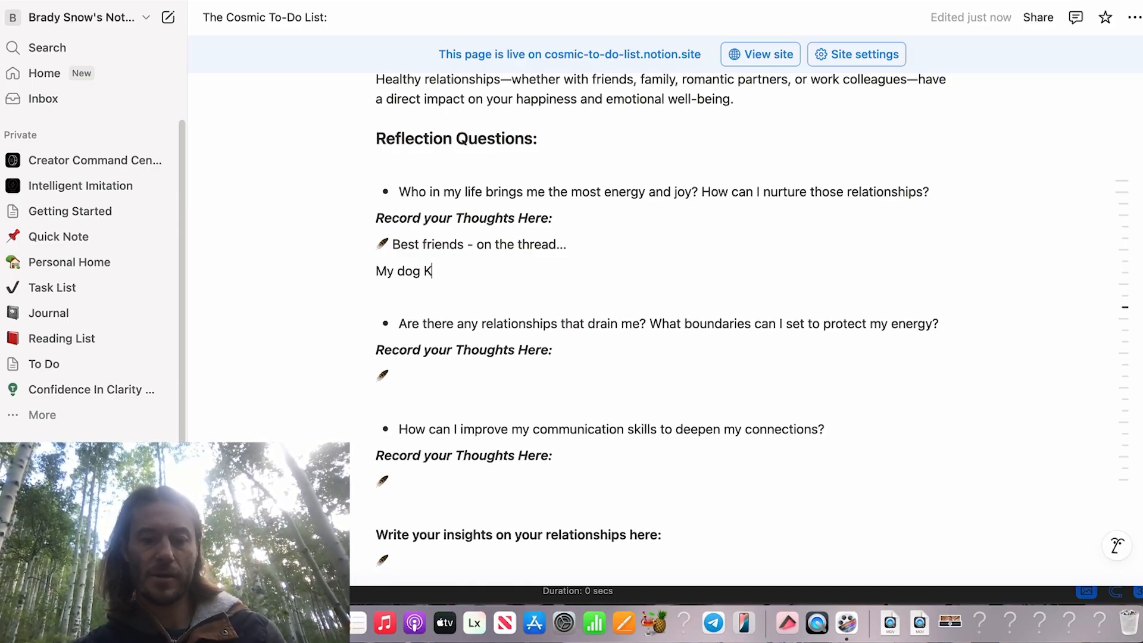
type("atana - ")
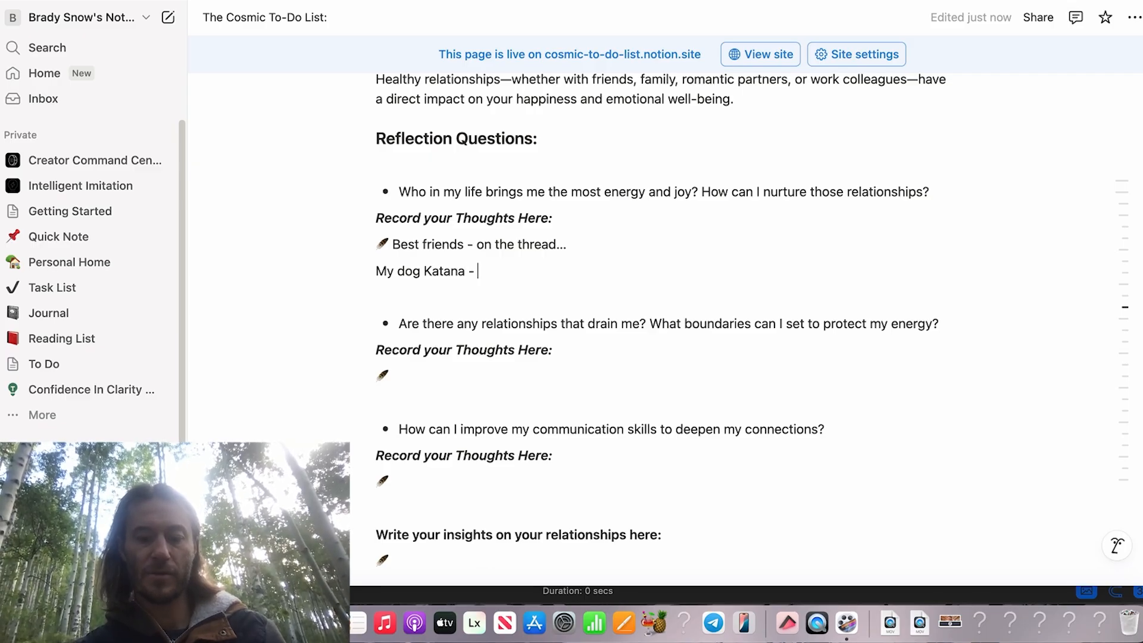
type("best fri")
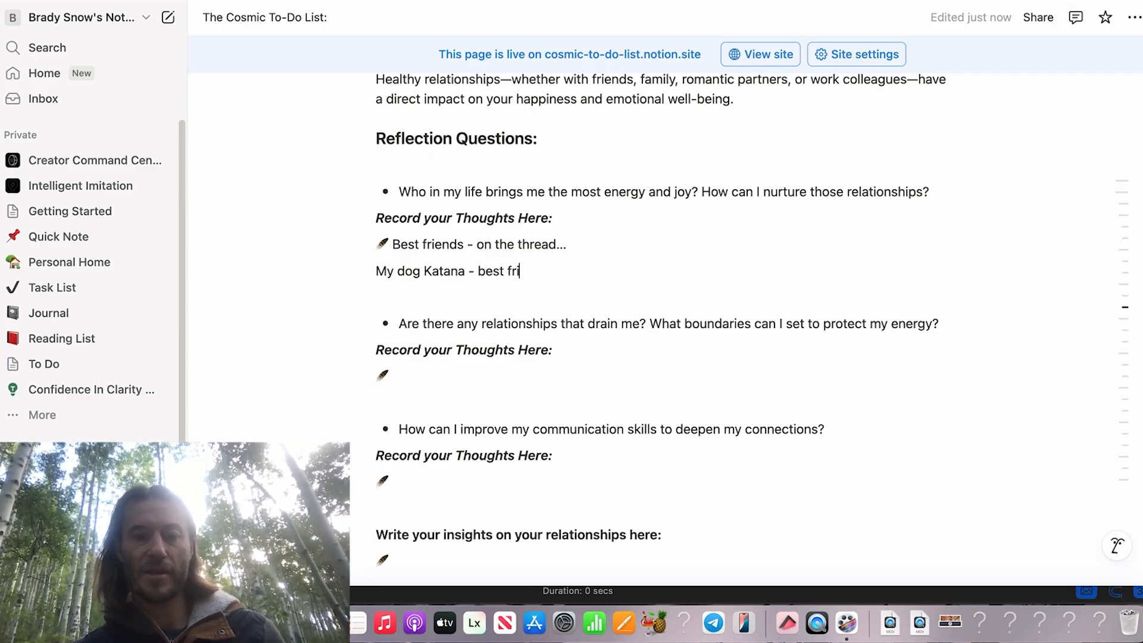
type("end as wel")
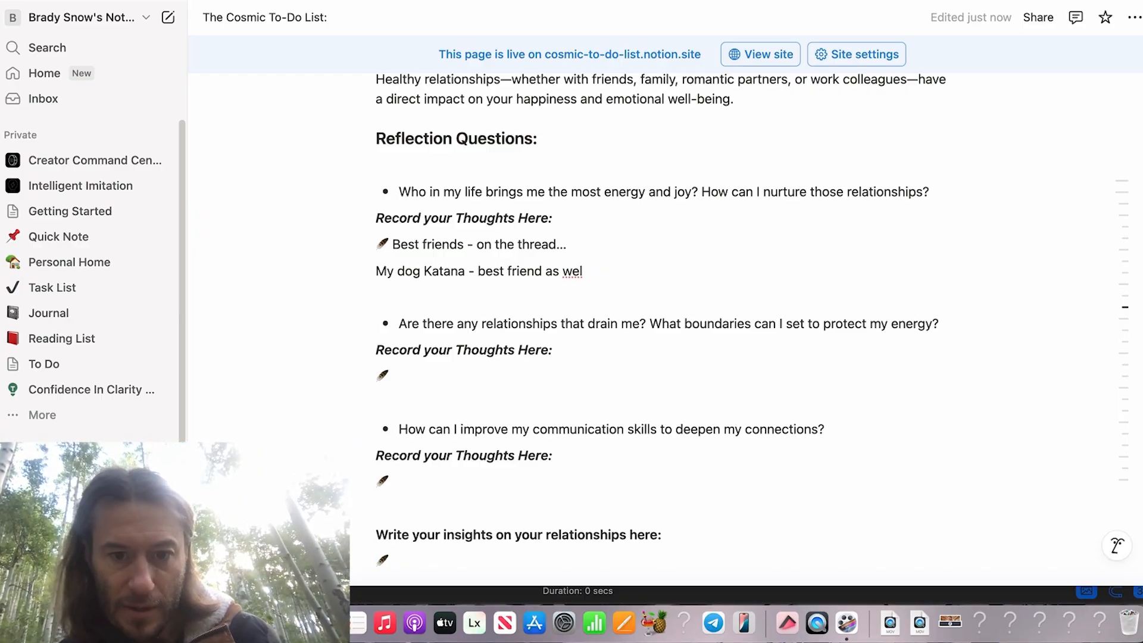
key("Return")
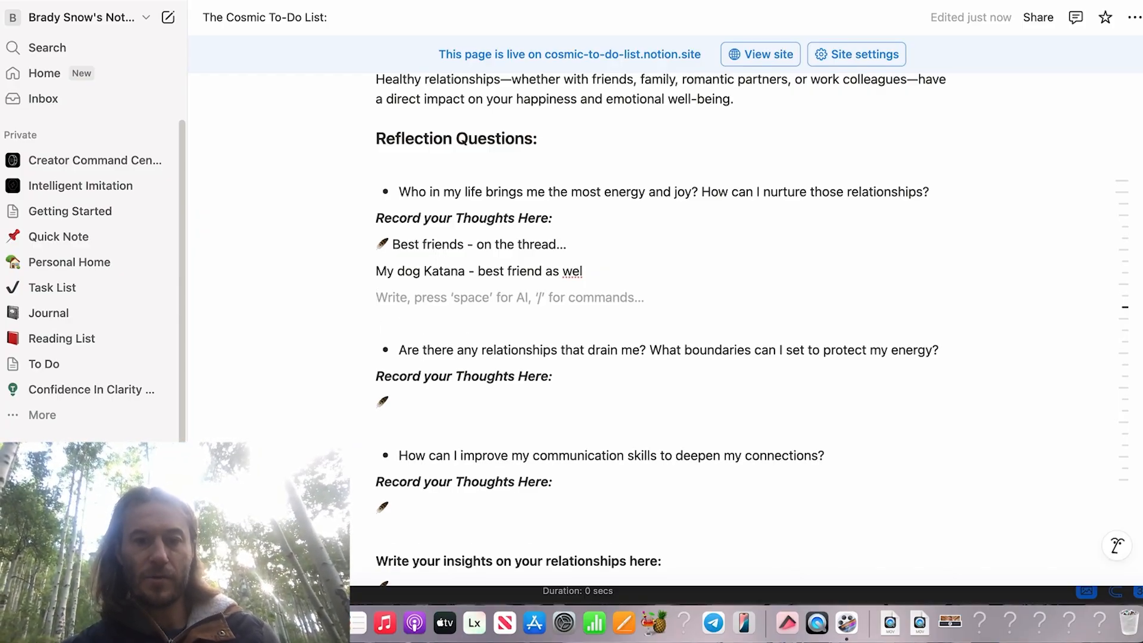
key("BackSpace")
type("l")
- Add a third line to the energy and joy answer: "Friends, neighbors in town"
key("Return")
type("F")
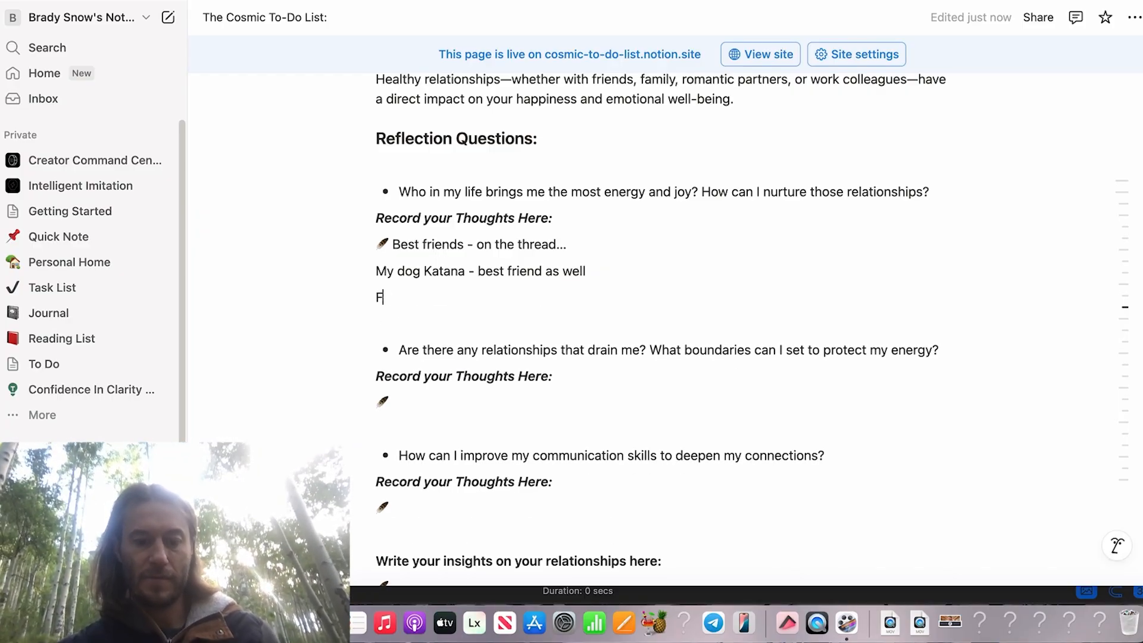
type("riends, neighb")
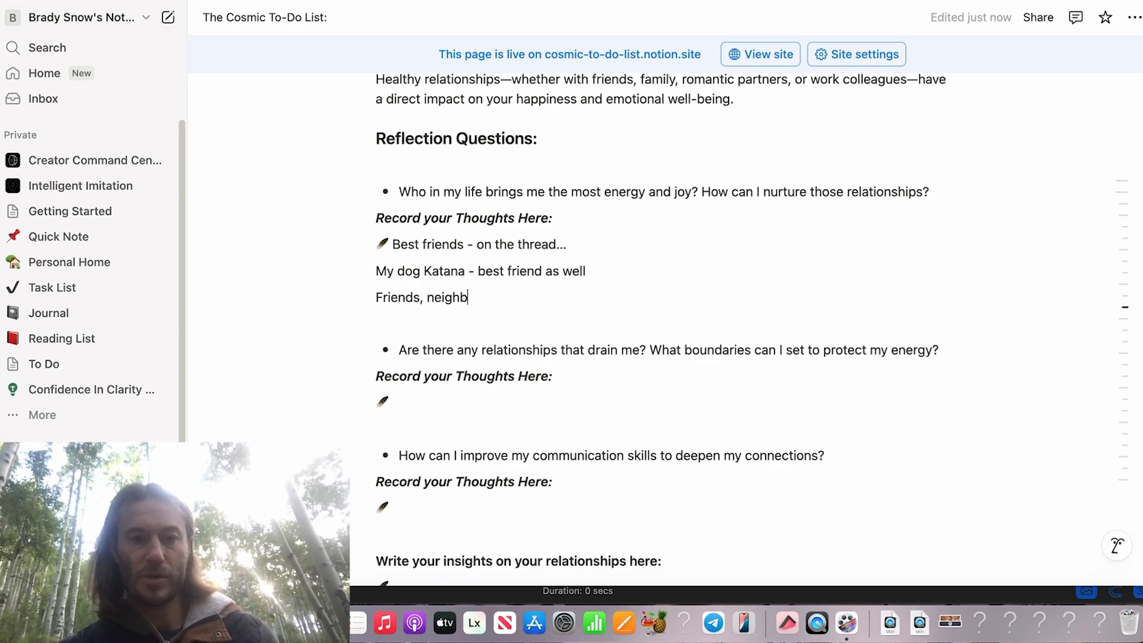
type("ors in town")
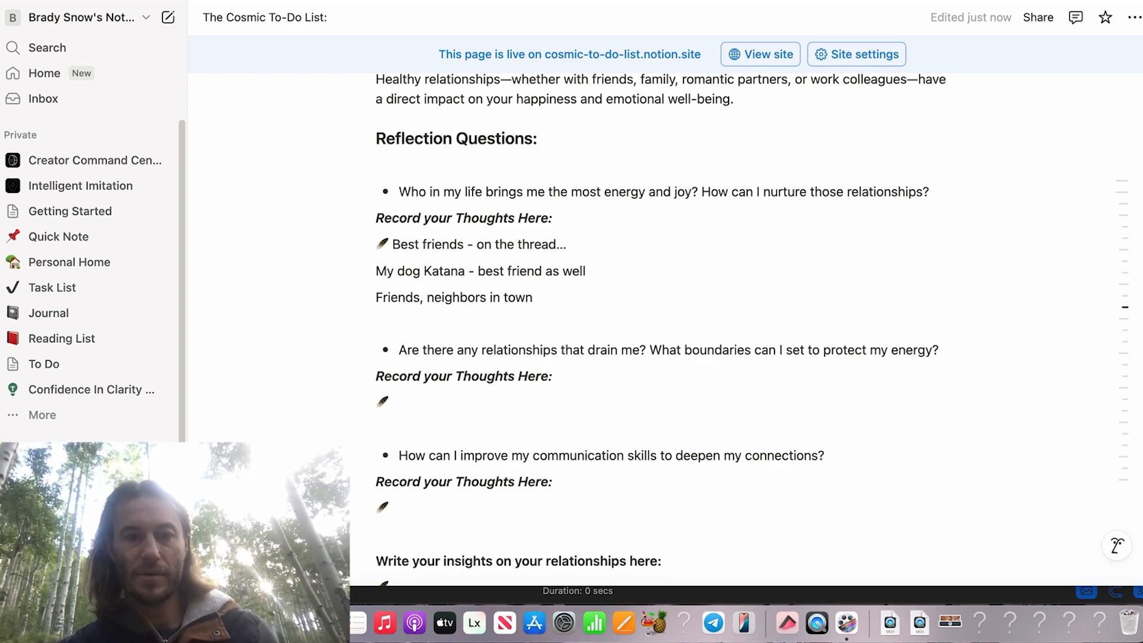
- Insert ", colleagues" after "neighbors" in the third line of the energy and joy answer
left_click(488, 297)
type(",")
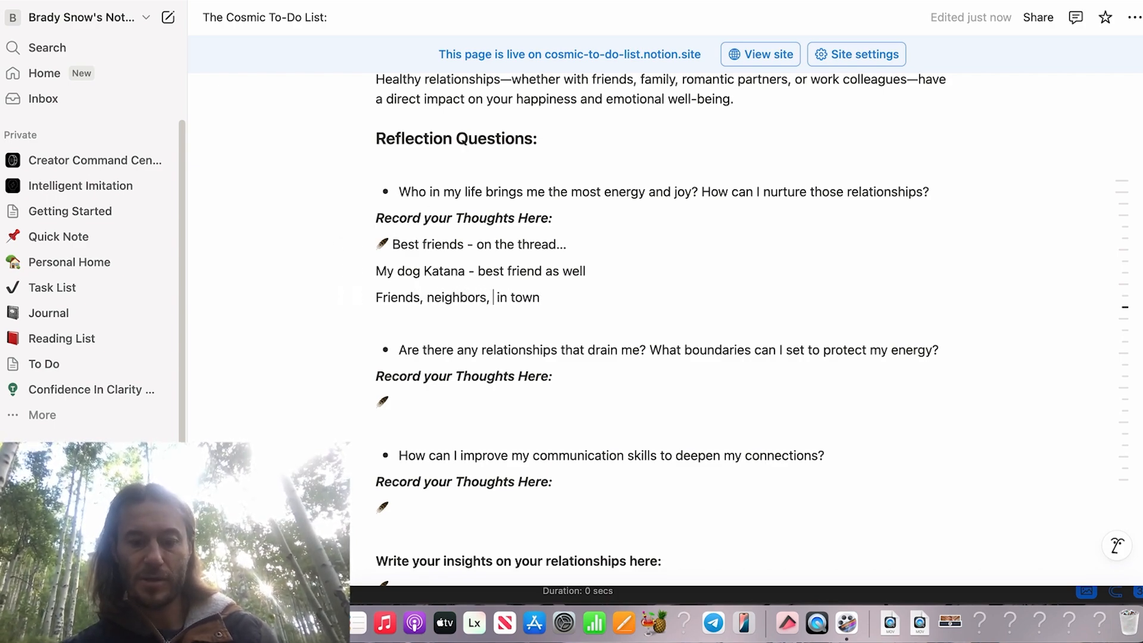
type(" colleaagu")
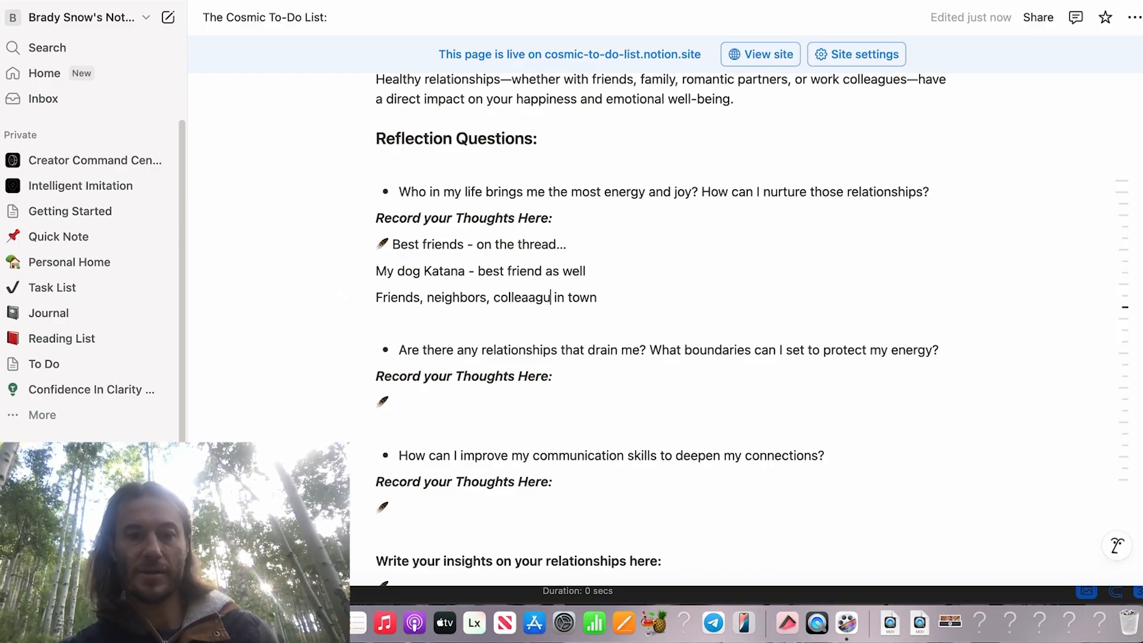
key("BackSpace")
key("BackSpace")
key("BackSpace")
type("gues")
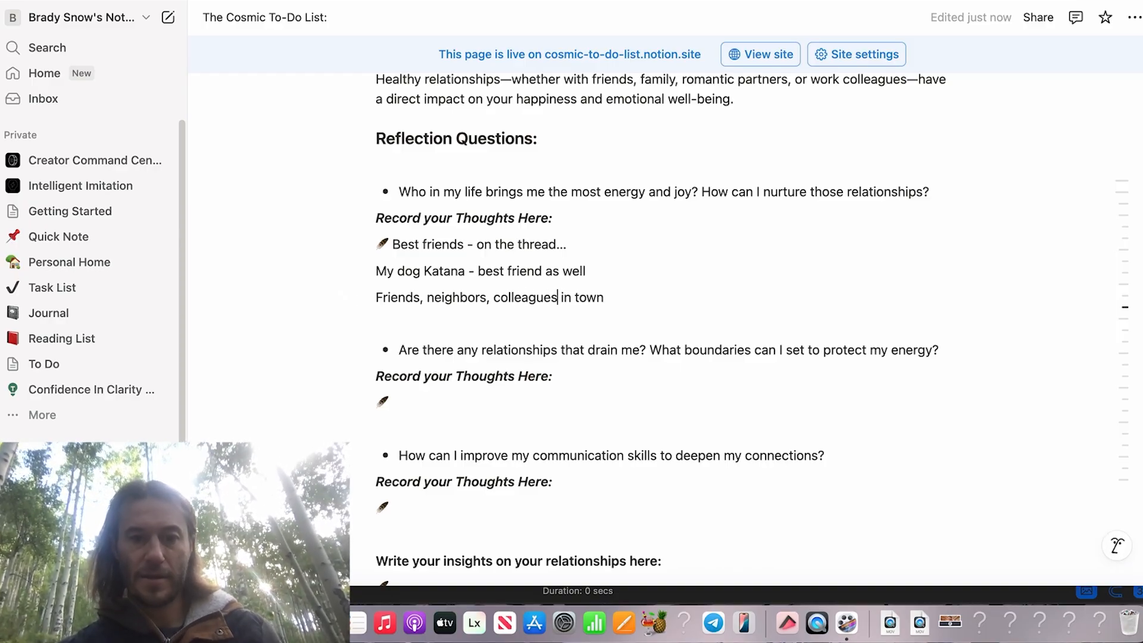
- Enter "Family" on the empty line below "Friends, neighbors, colleagues in town"
key("Down")
key("Left")
key("Down")
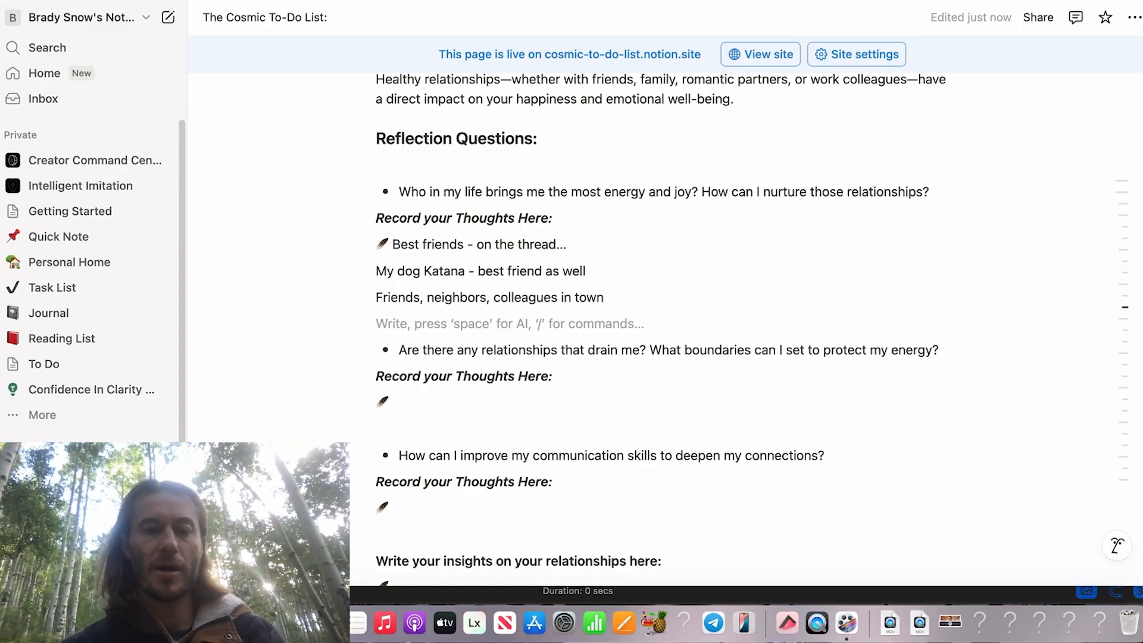
type("Faami")
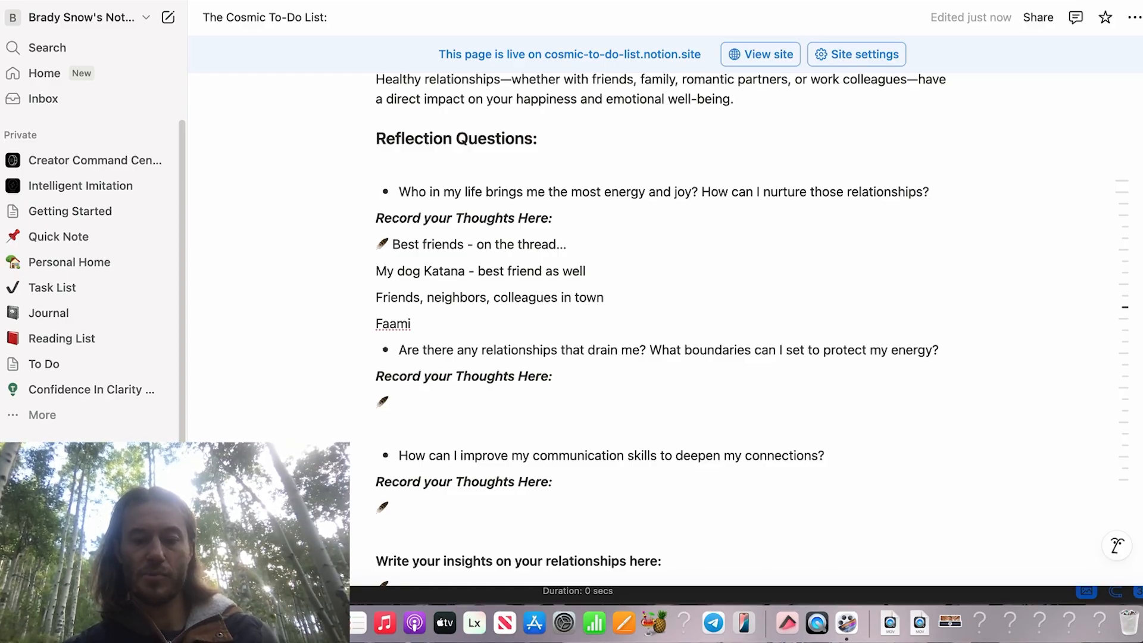
type("ly")
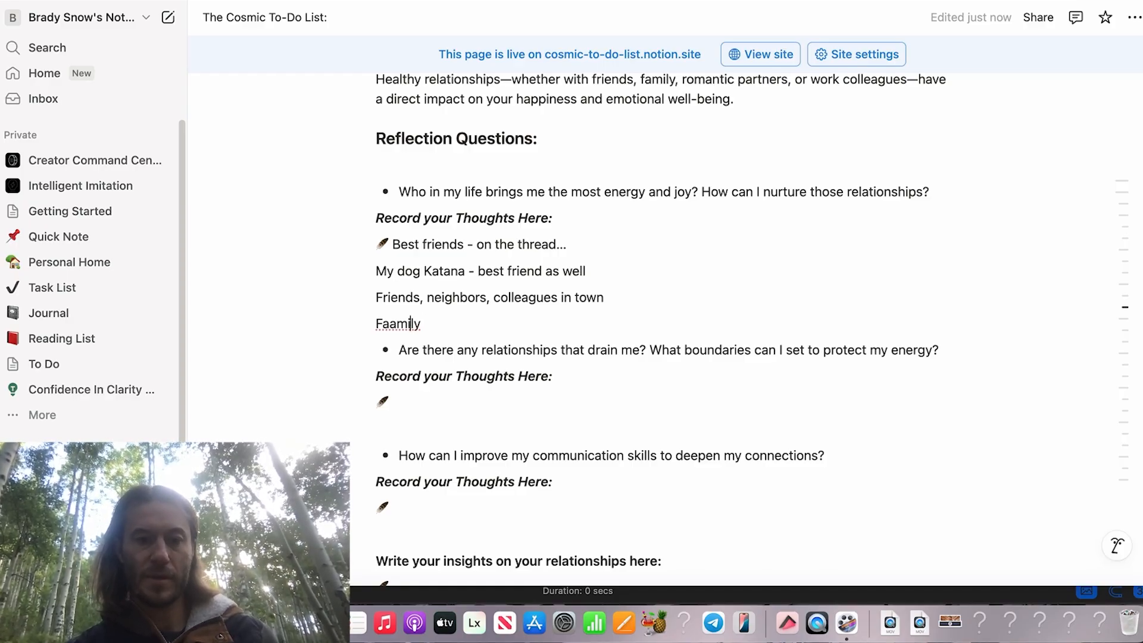
key("Left")
key("Left")
key("Left")
key("BackSpace")
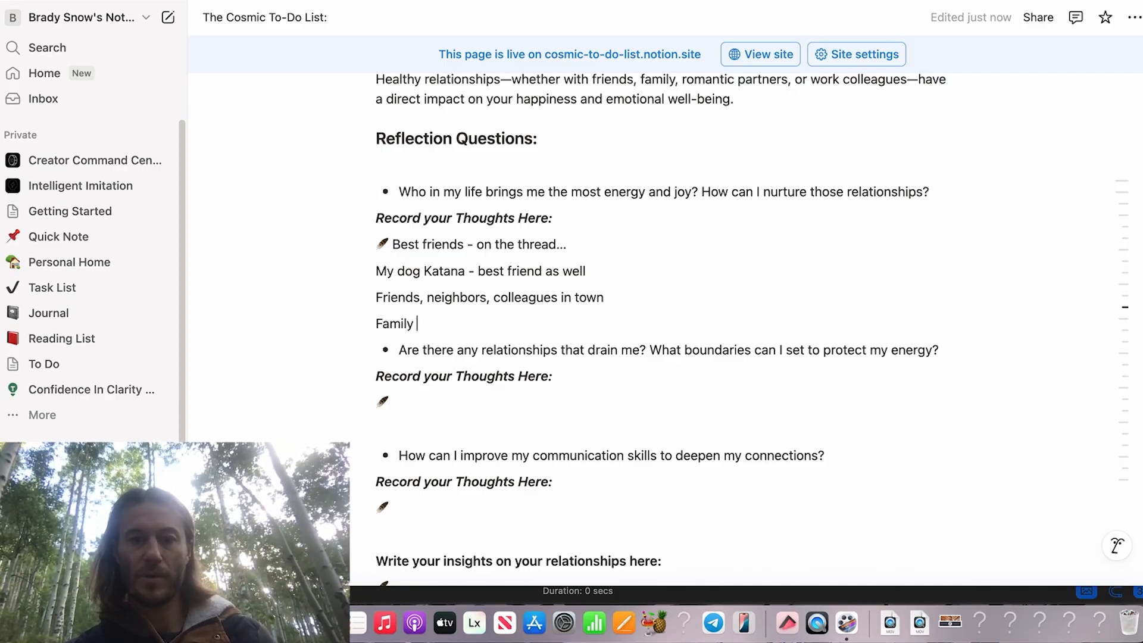
- Add a line below "Family" in the energy and joy answer: "Just continue to be present and calm in expressing what I go through."
key("Return")
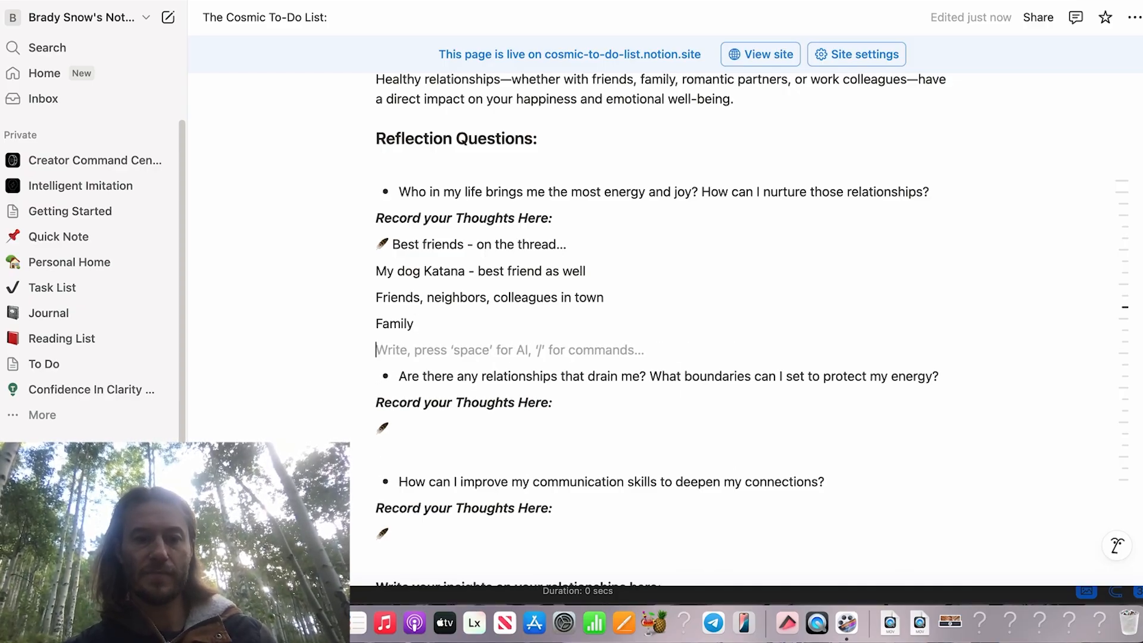
type("Just c")
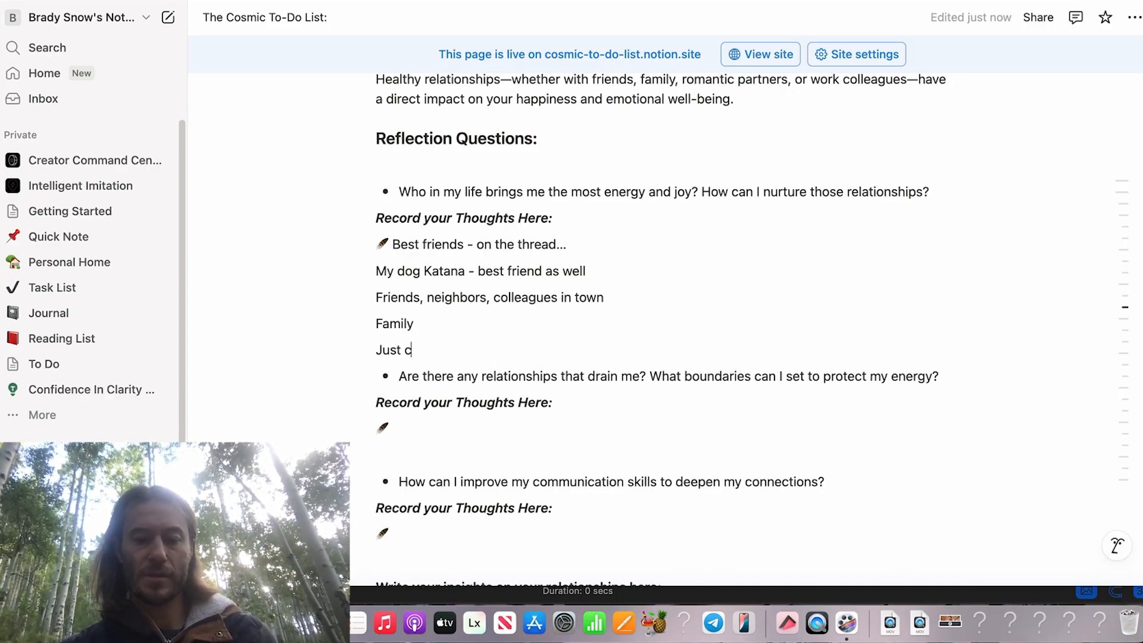
type("ontinue to be pres")
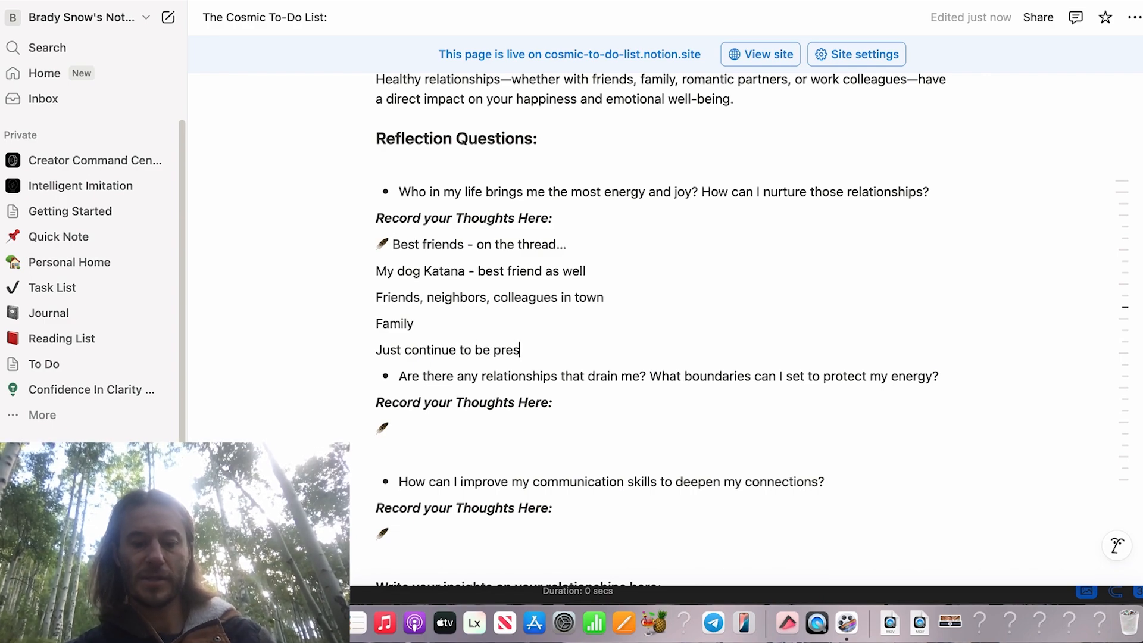
type("ent and caal")
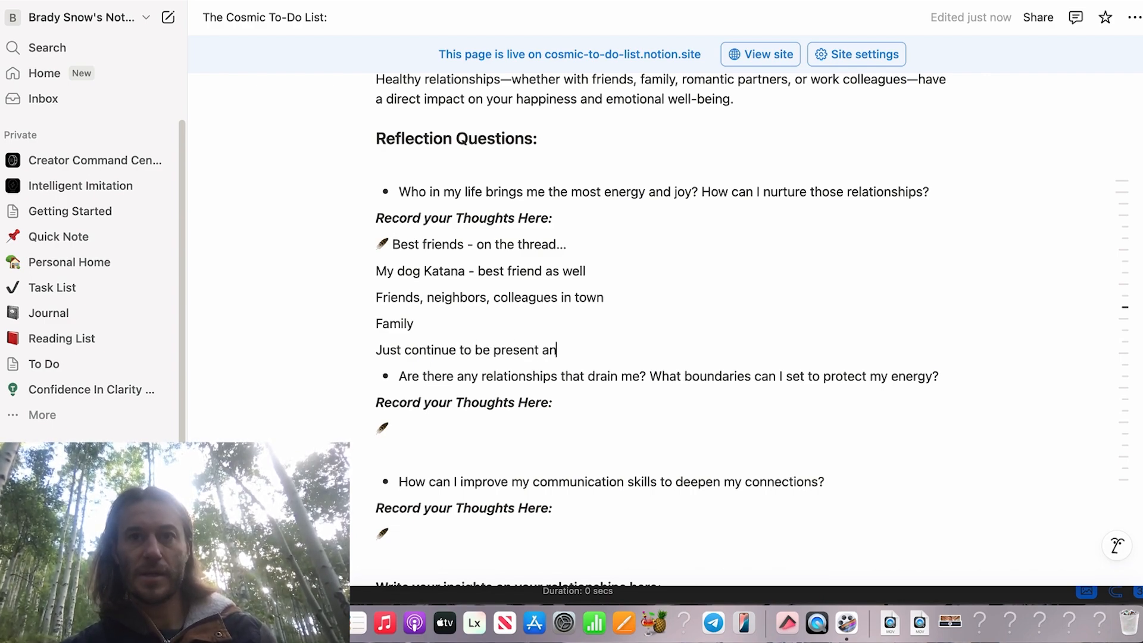
key("BackSpace")
key("BackSpace")
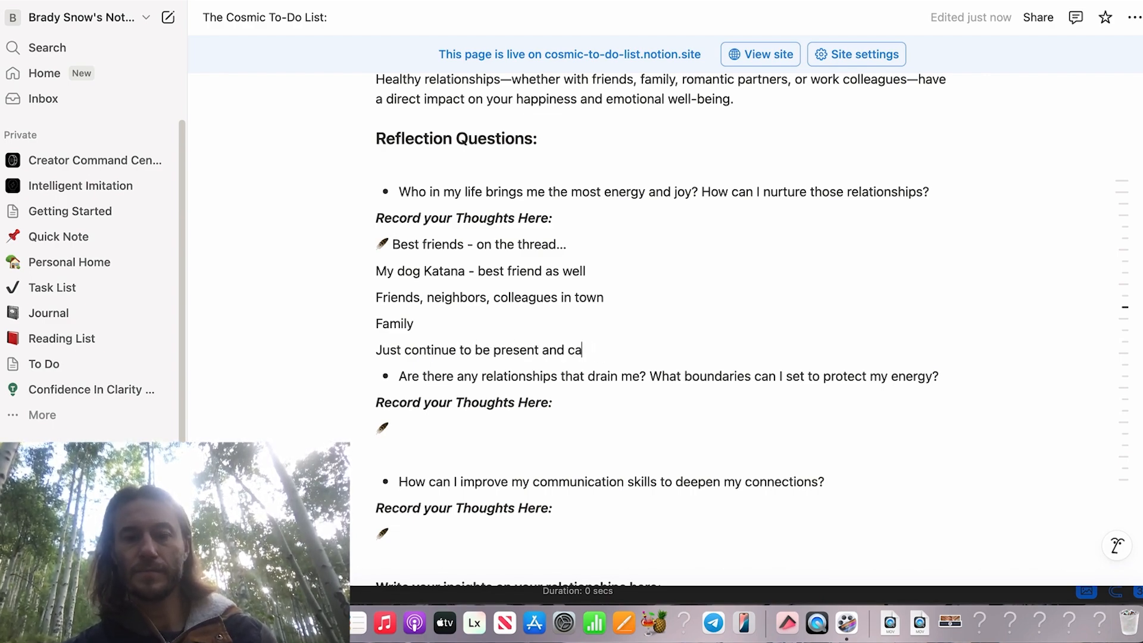
type("lm in express")
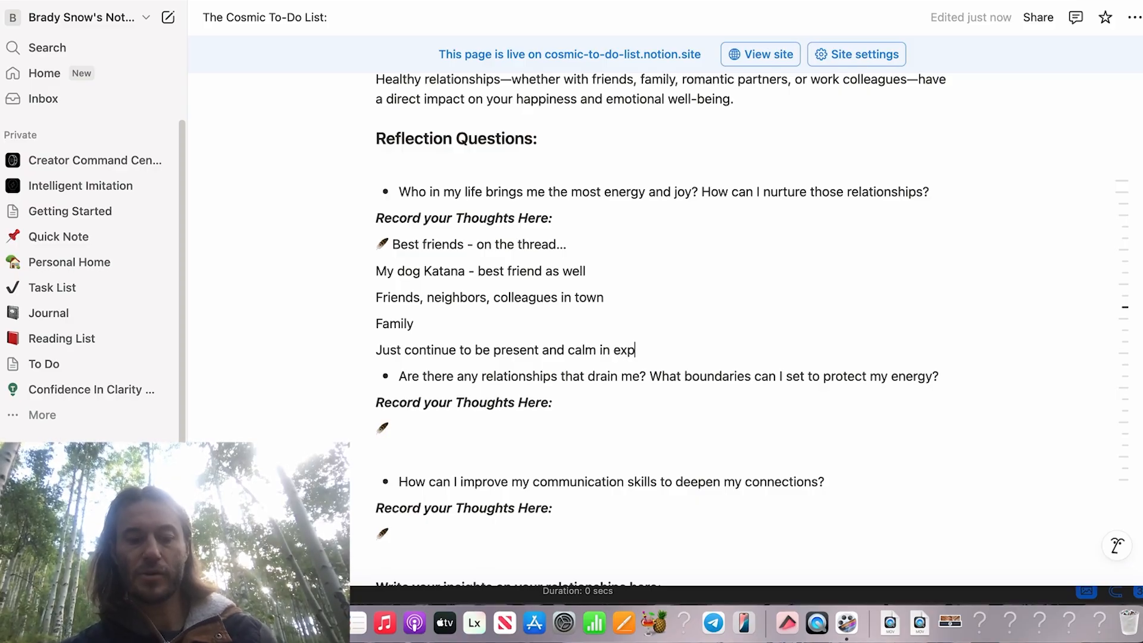
type("ing what I go")
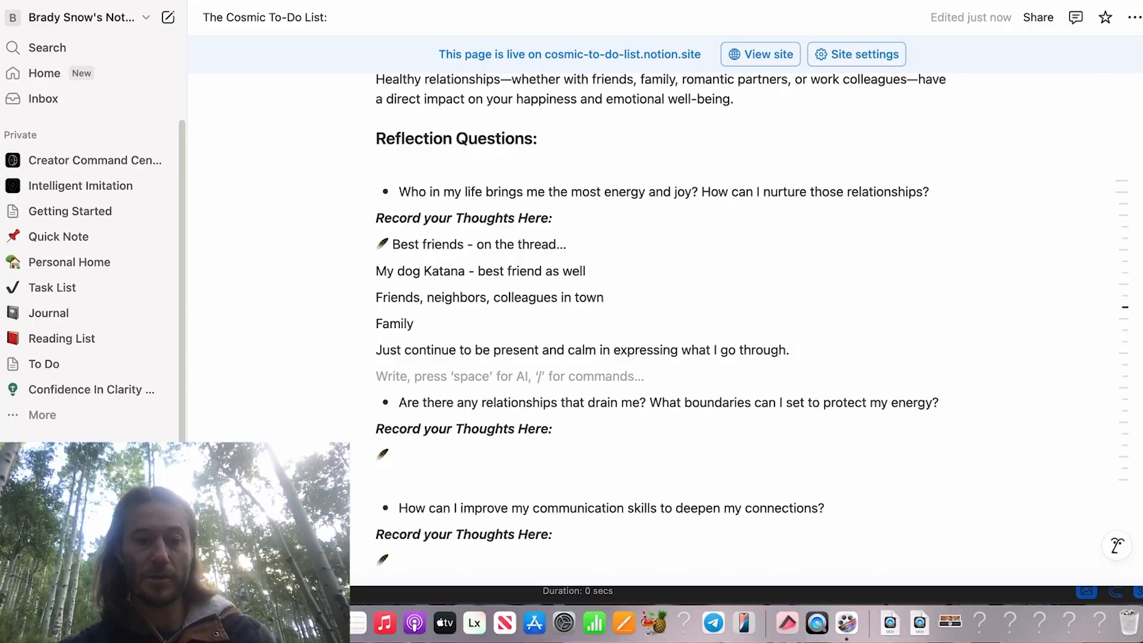
- Add a last line to the energy and joy answer: "Show up for them and LISTEN to their challenges and be a helpful voice."
type("j")
key("BackSpace")
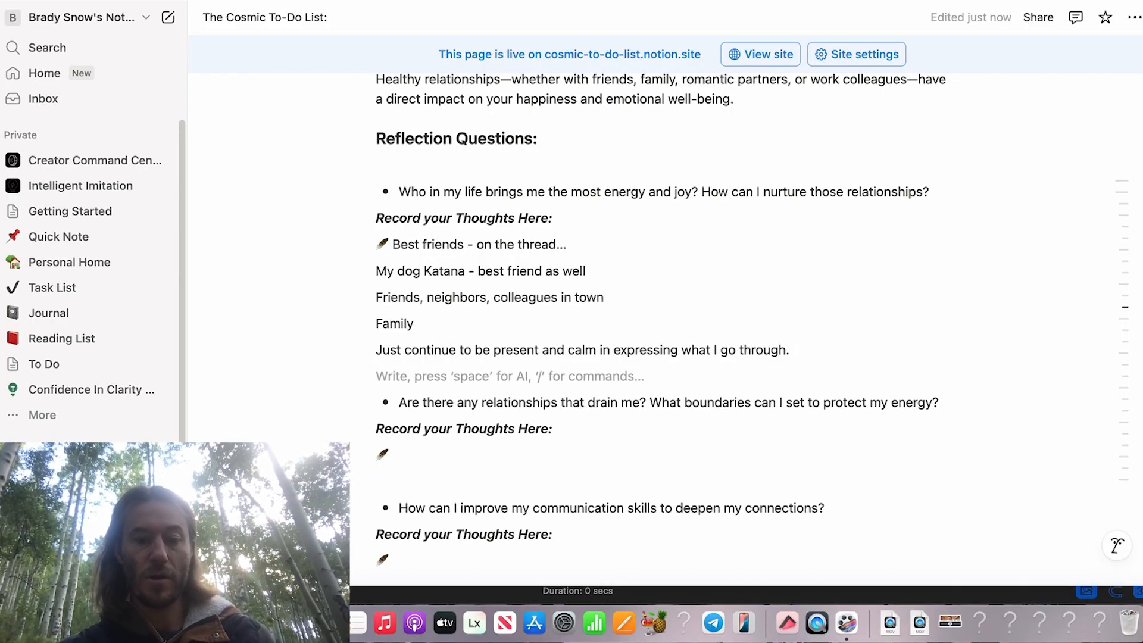
type("Show up for them ")
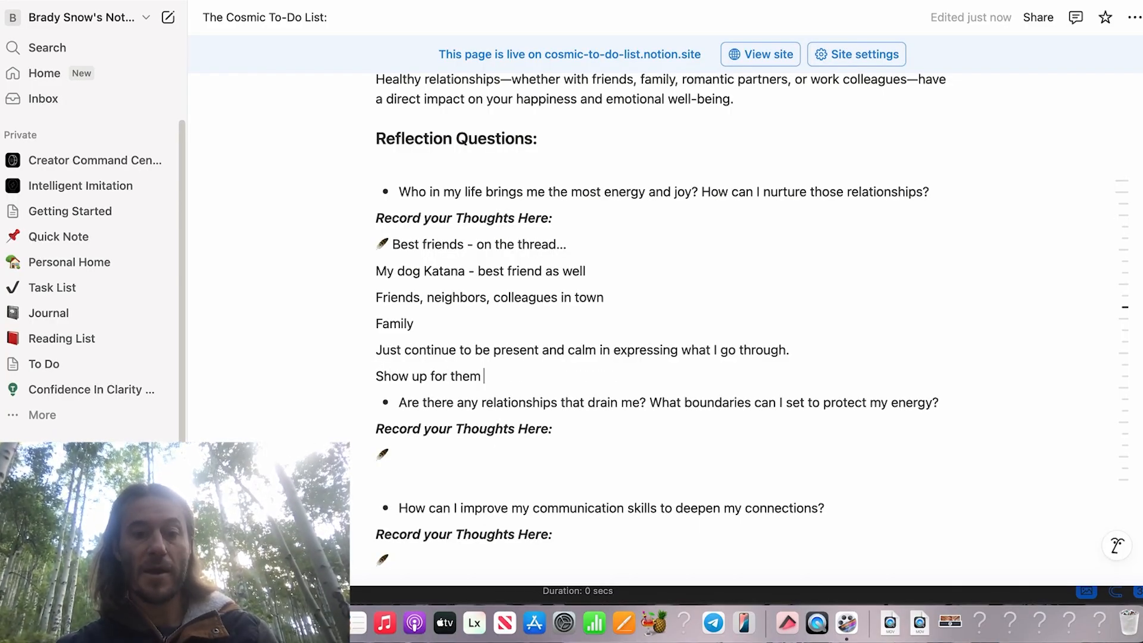
type("aand LIS")
key("BackSpace")
key("BackSpace")
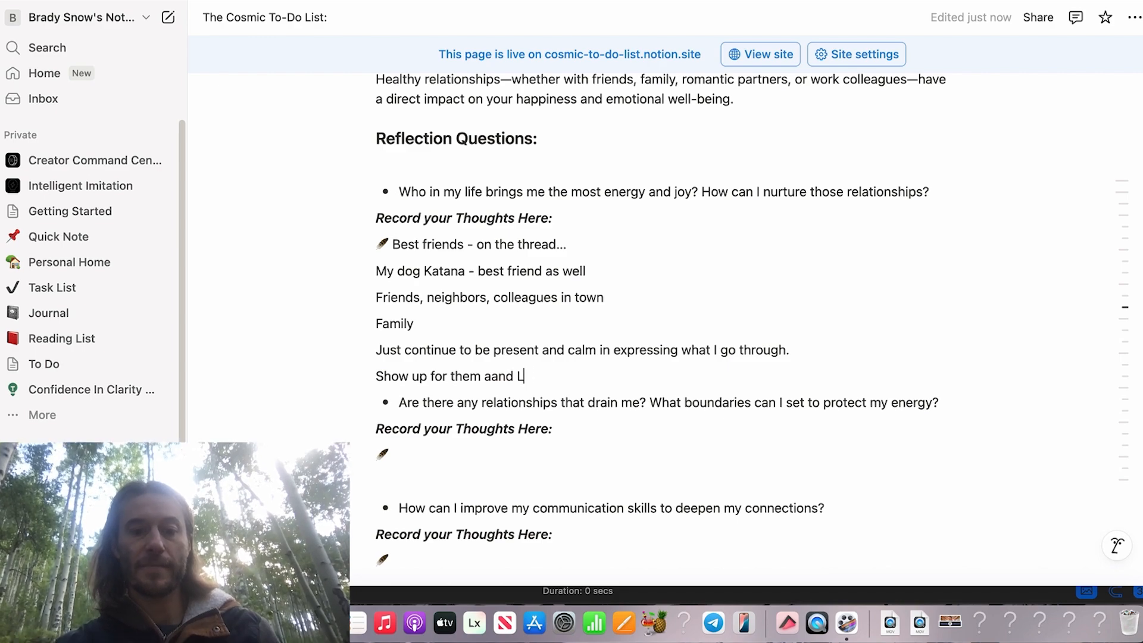
type("ISTEN to thei")
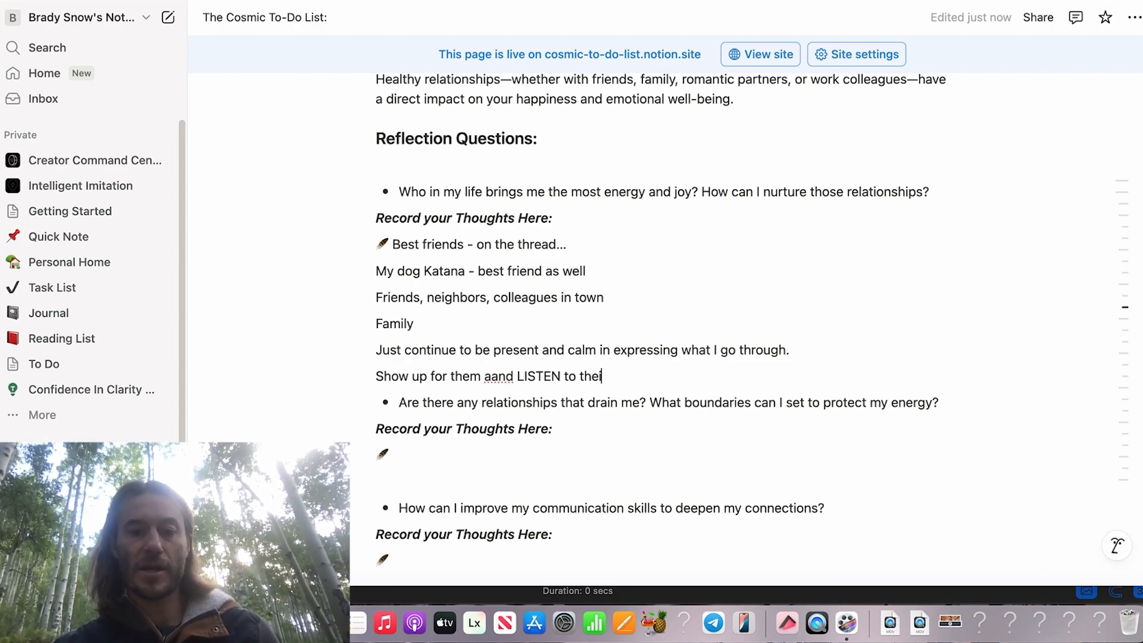
type("r chal")
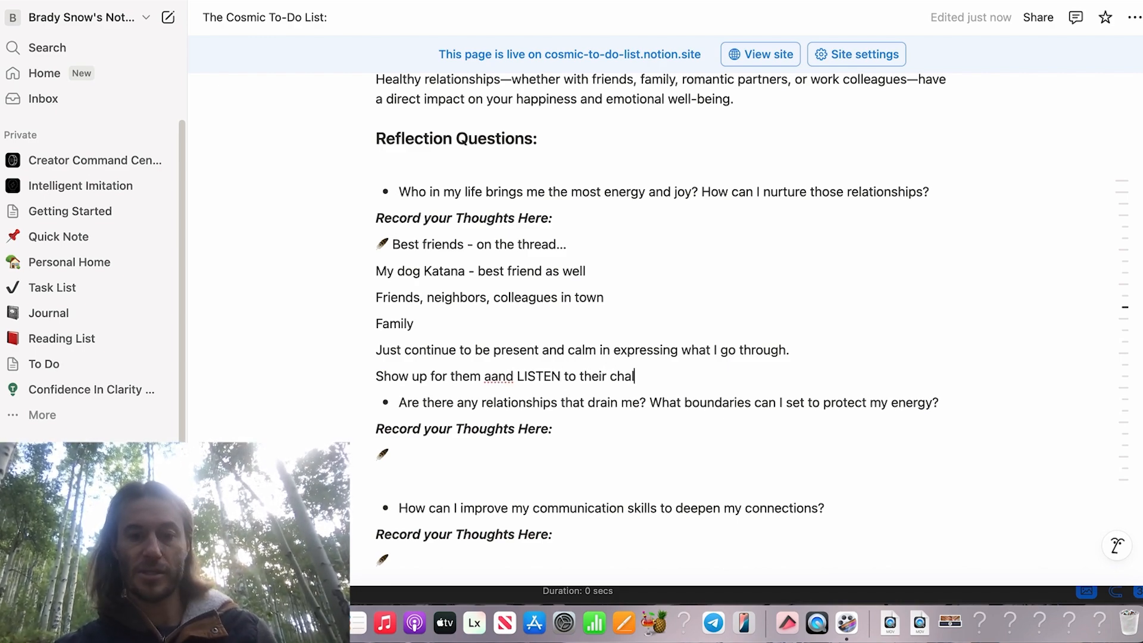
type("lenges and be a")
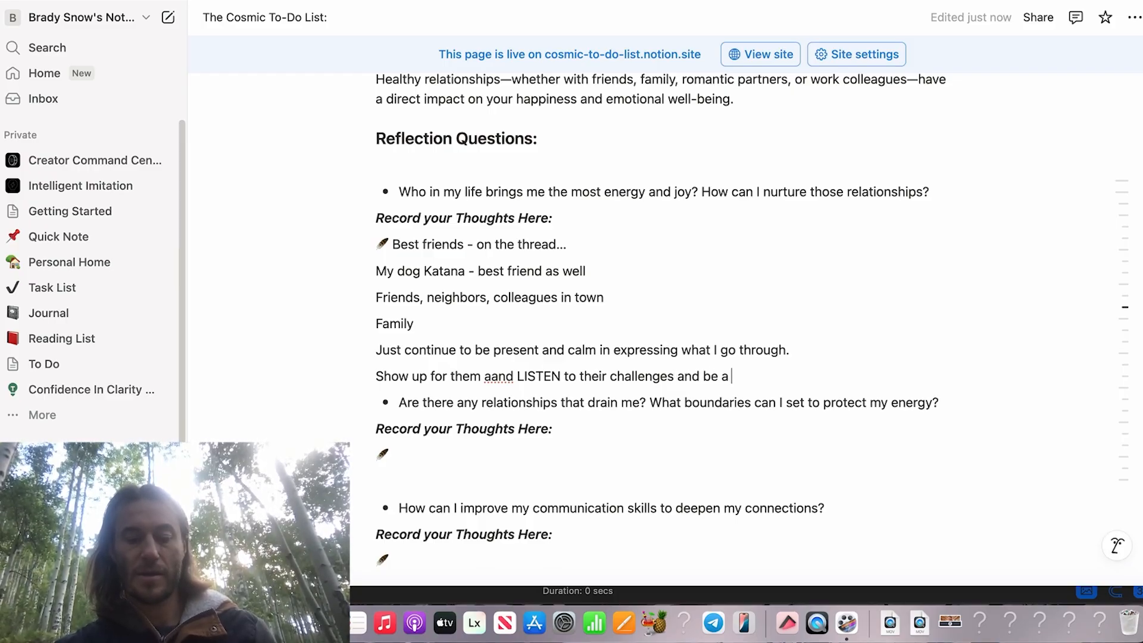
type(" helpful voice")
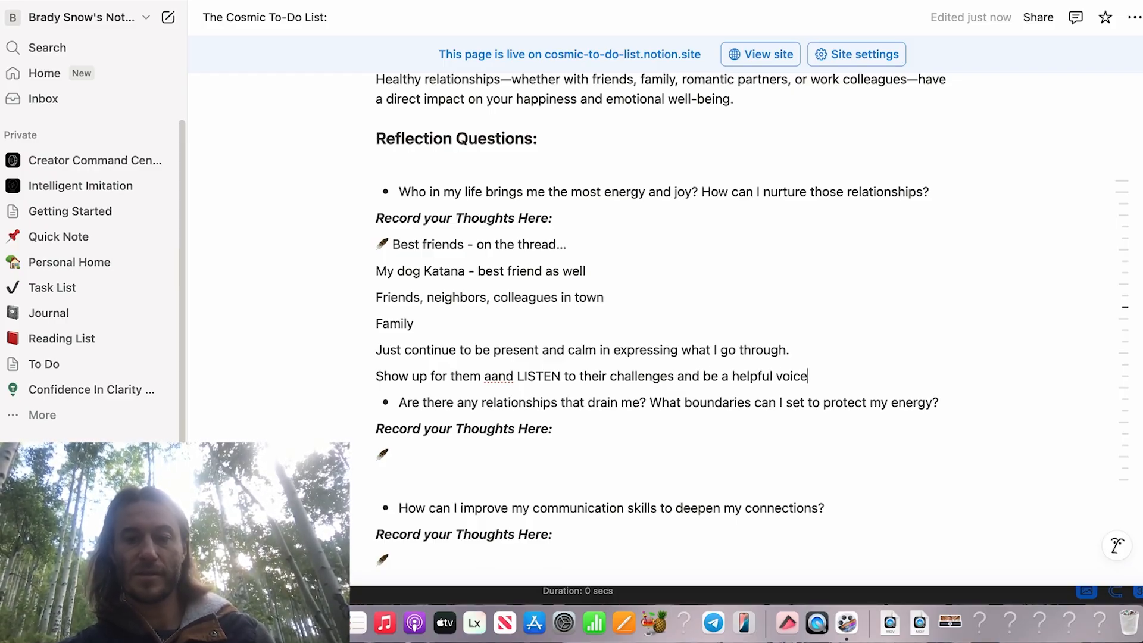
type(".")
key("Return")
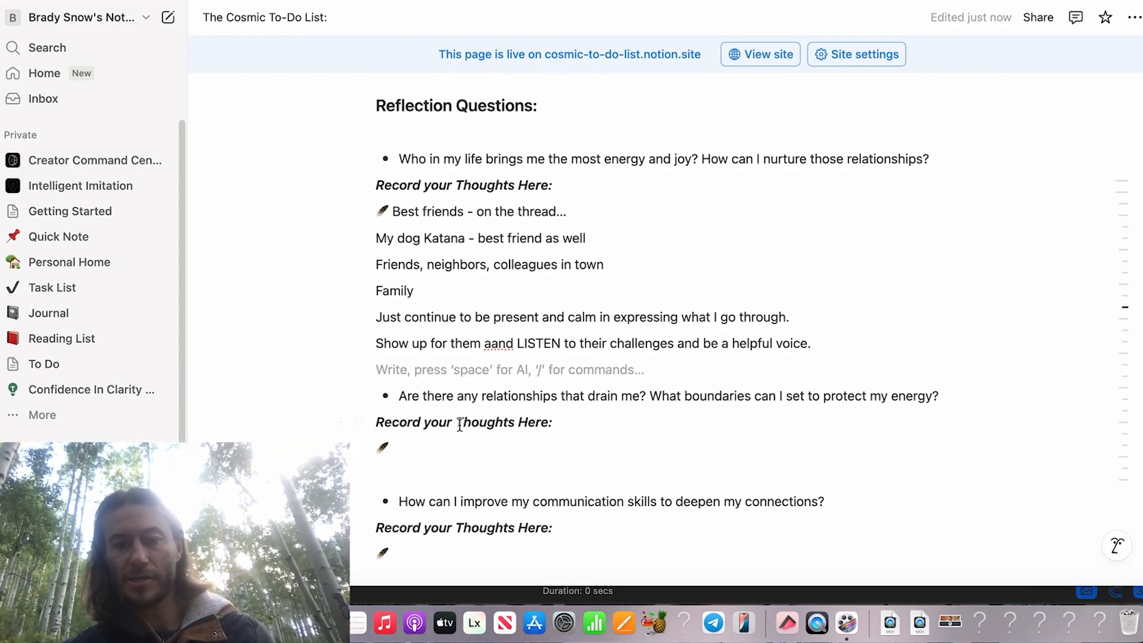
left_click(497, 346)
key("BackSpace")
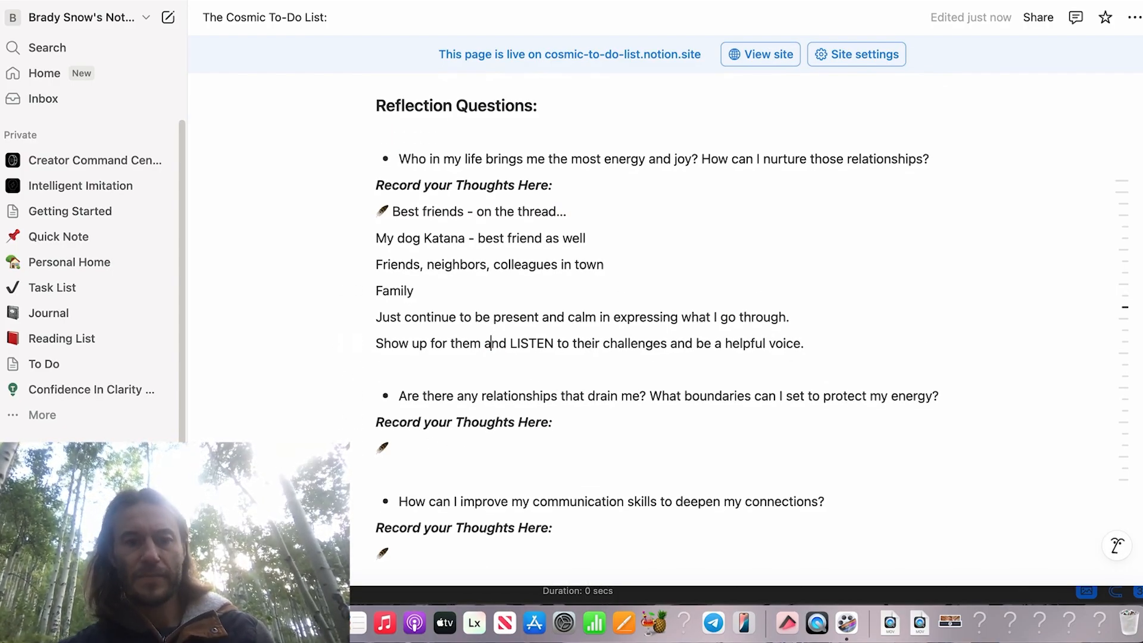
- Start the answer to the draining relationships question with "No. I haave done this work."
key("Down")
key("Down")
key("Down")
key("Down")
type("N")
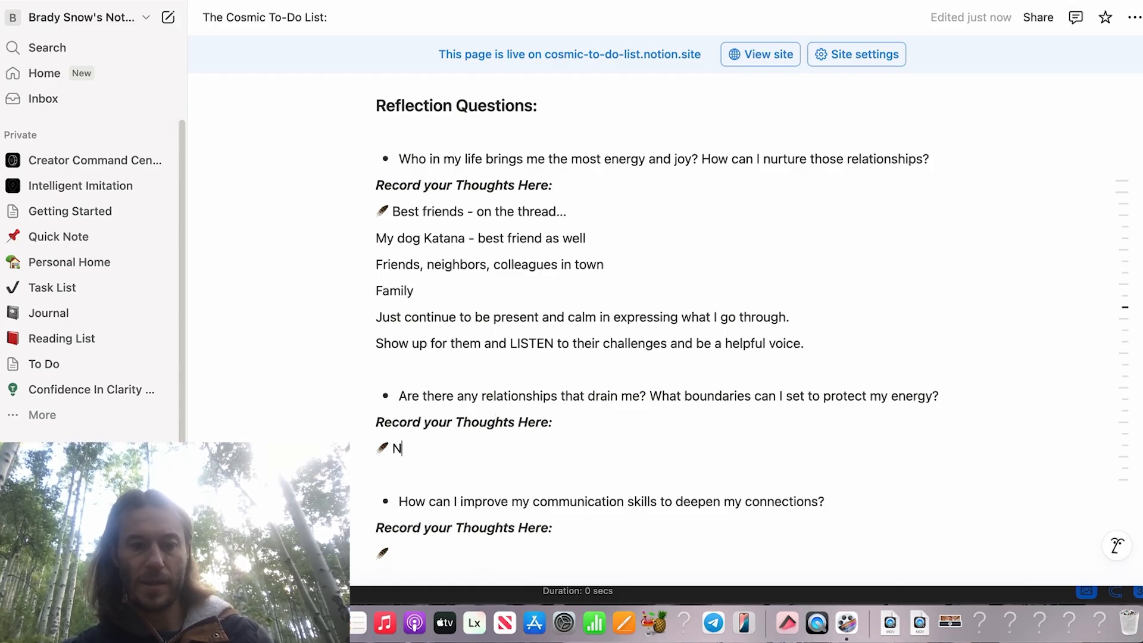
type("o.  I haave ")
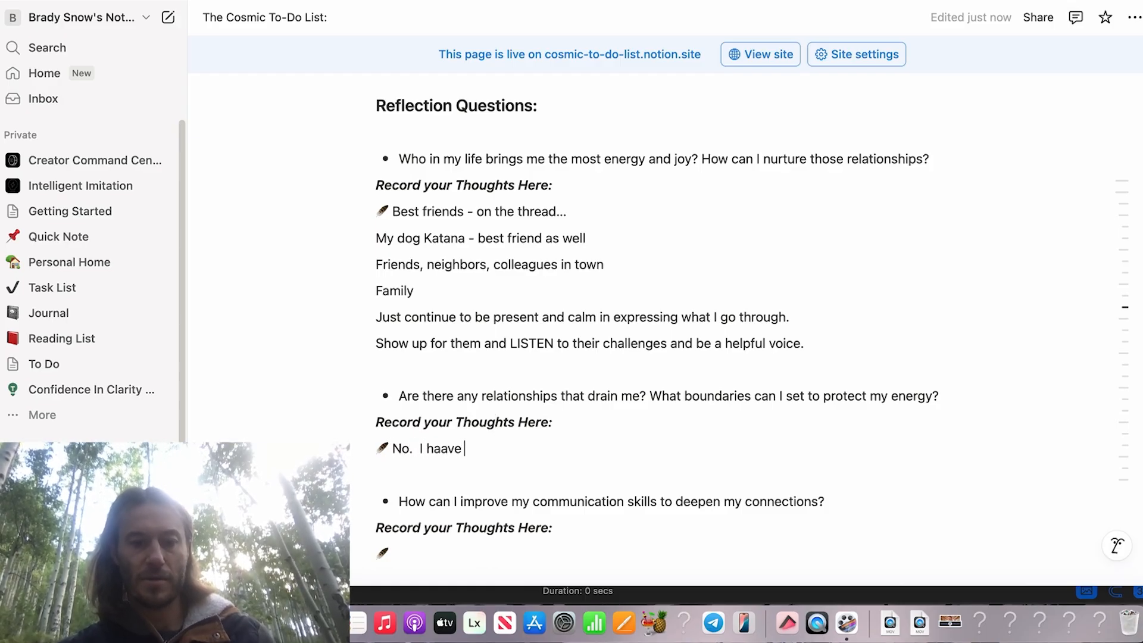
type("done this wor")
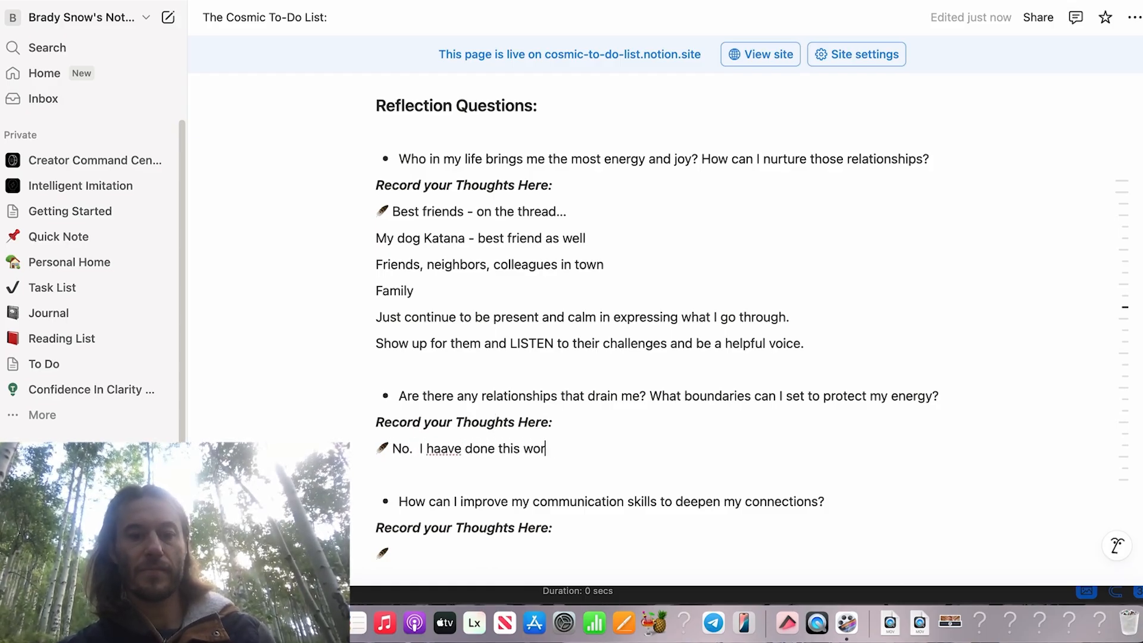
type("k.  I")
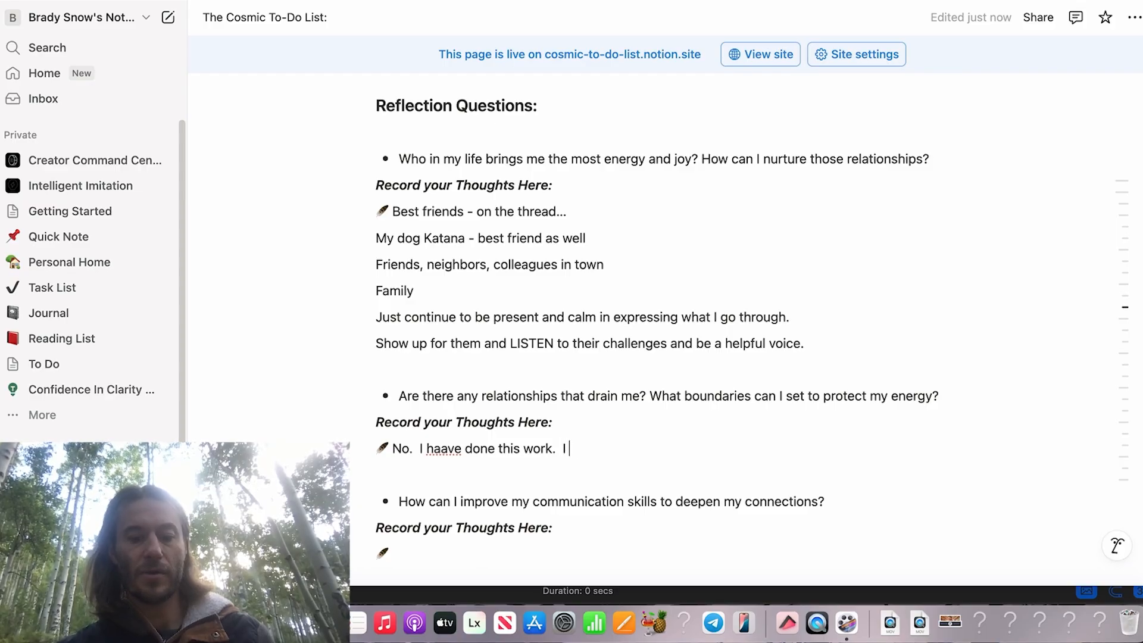
- Continue the draining relationships answer with "I hold strong boundaries and know what space I need aand whaat energy drains me."
type(" hold strong boun")
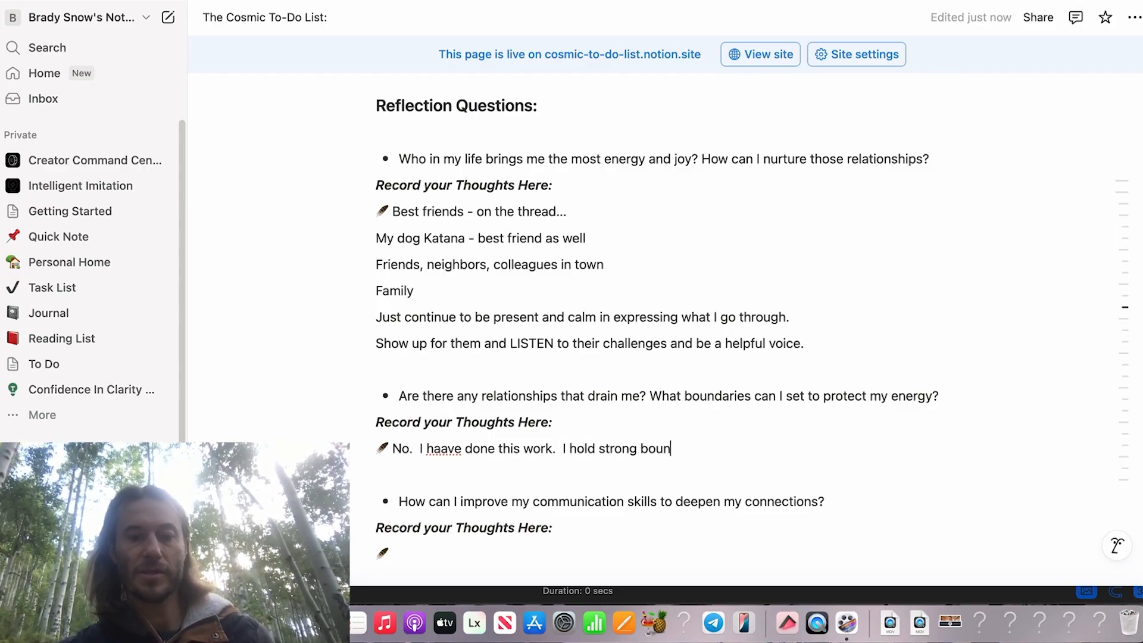
type("daries and know whta")
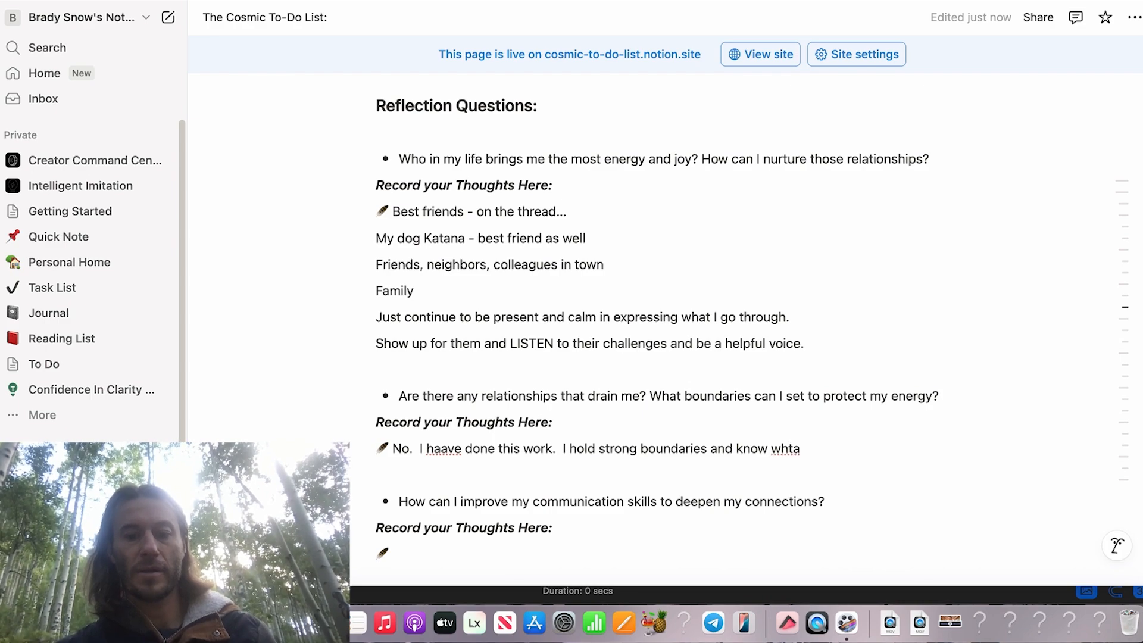
key("BackSpace")
key("BackSpace")
key("BackSpace")
type("aa")
type("t ")
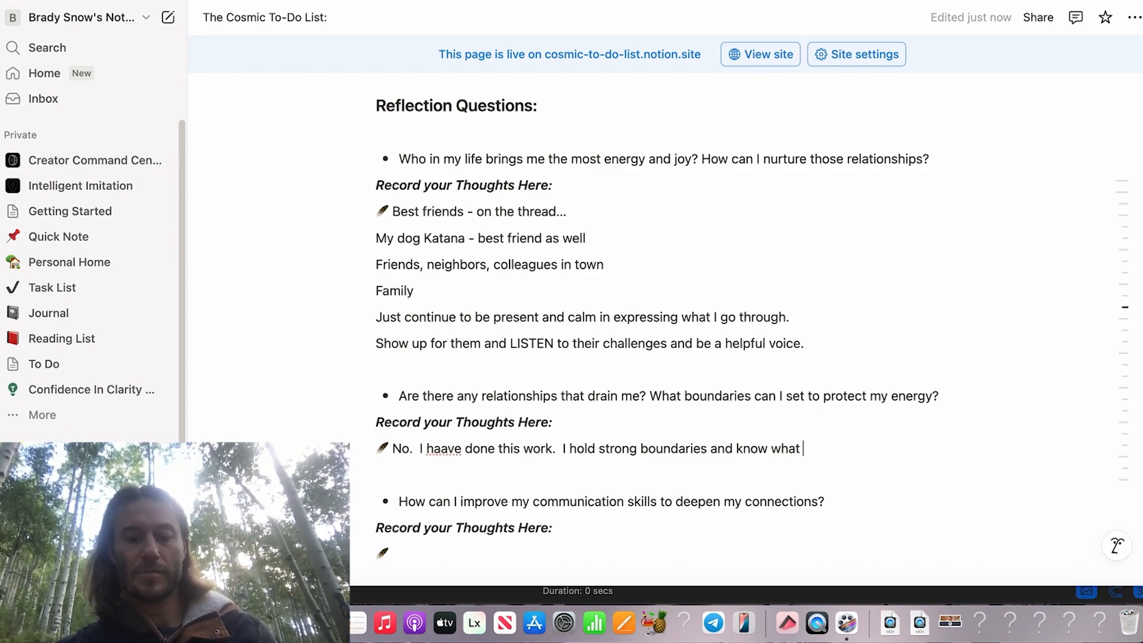
type("space I need aand ")
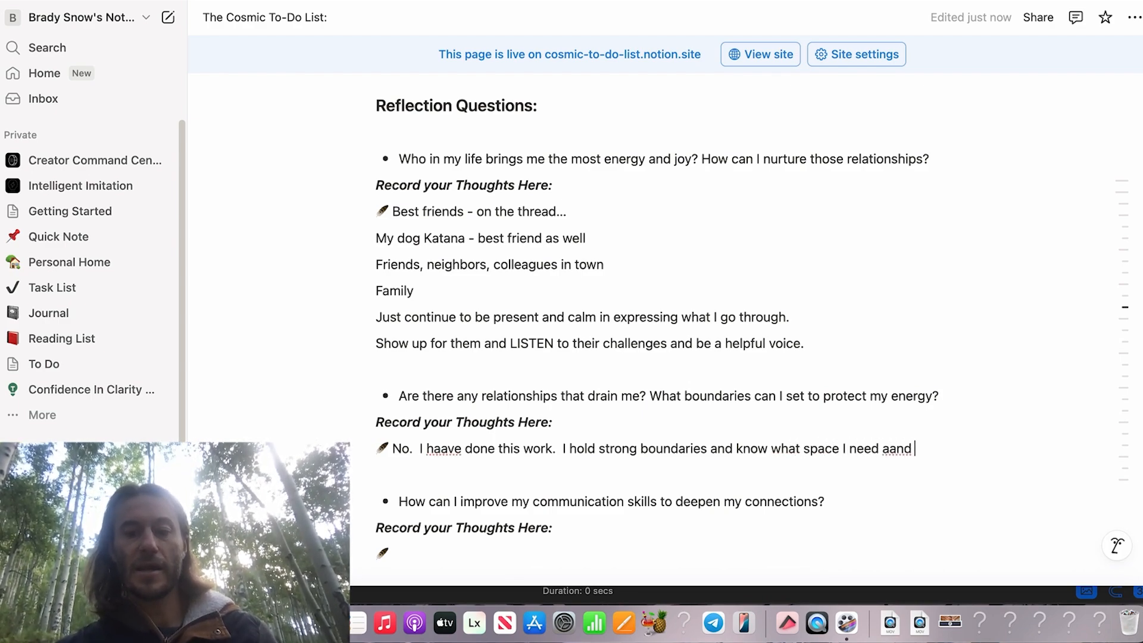
type("whaat energy drains me.")
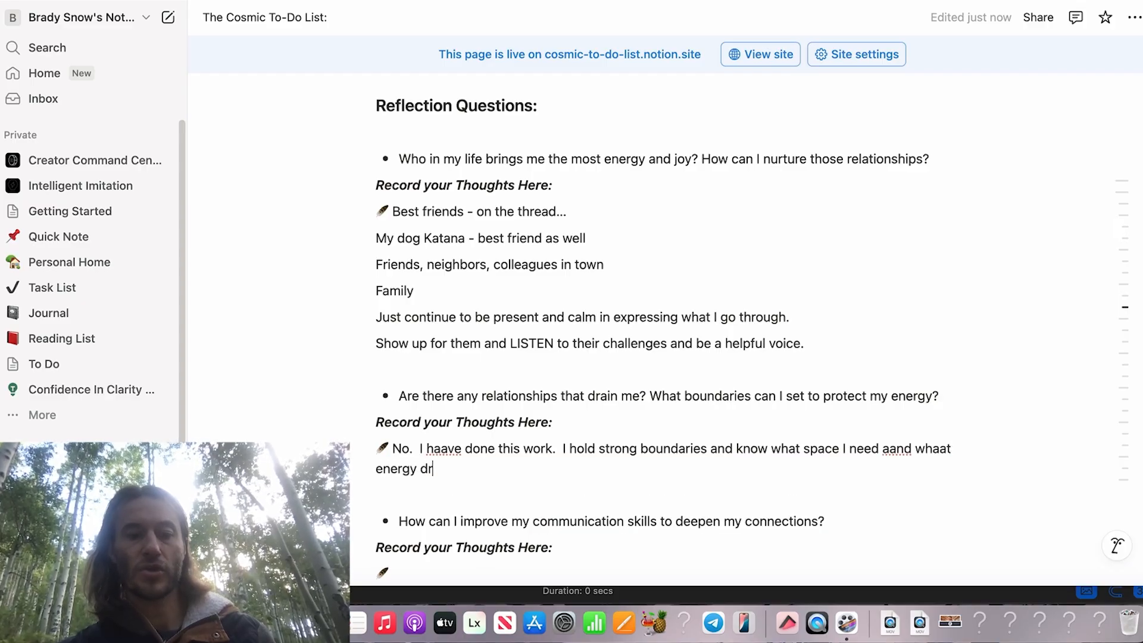
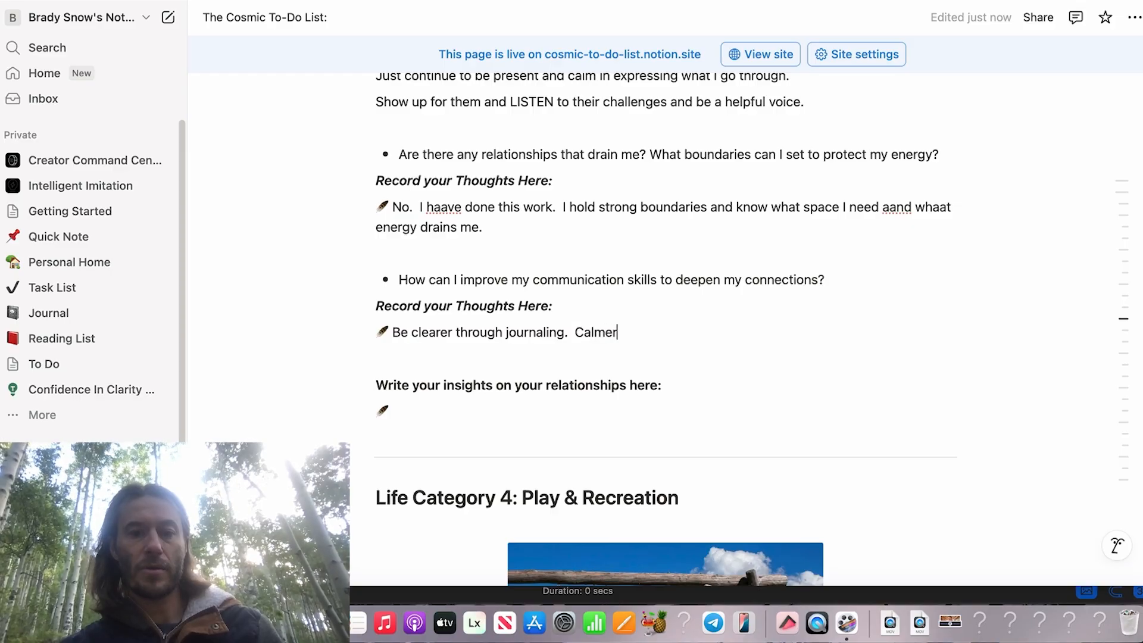
- Complete the communication skills answer after "Calmer" with "expression through centeredness."
type("ex")
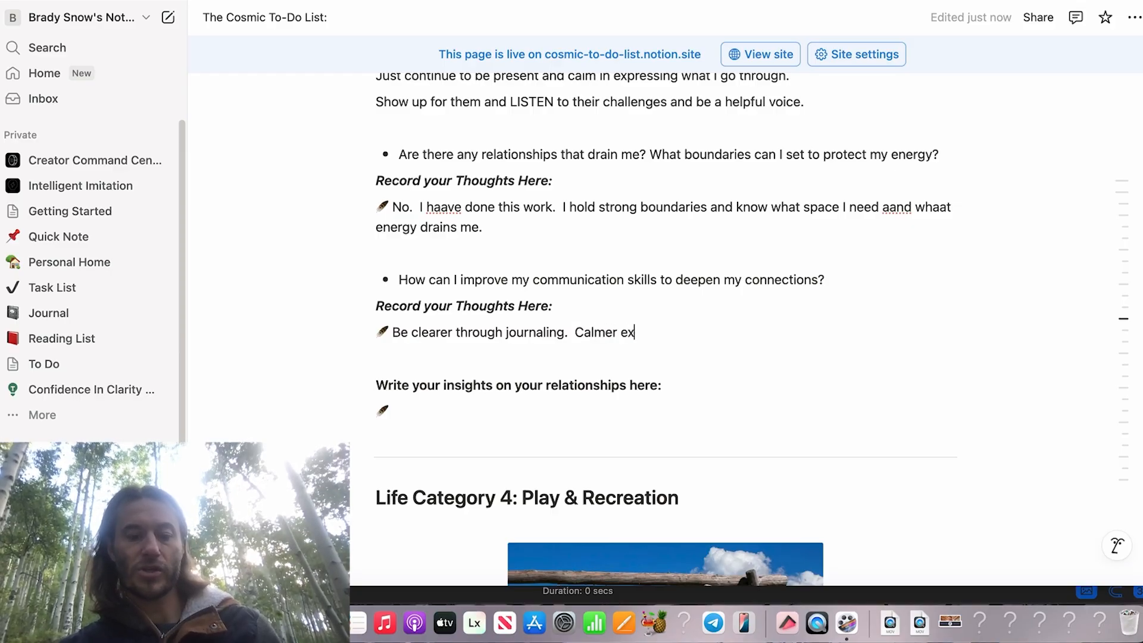
type("pression through")
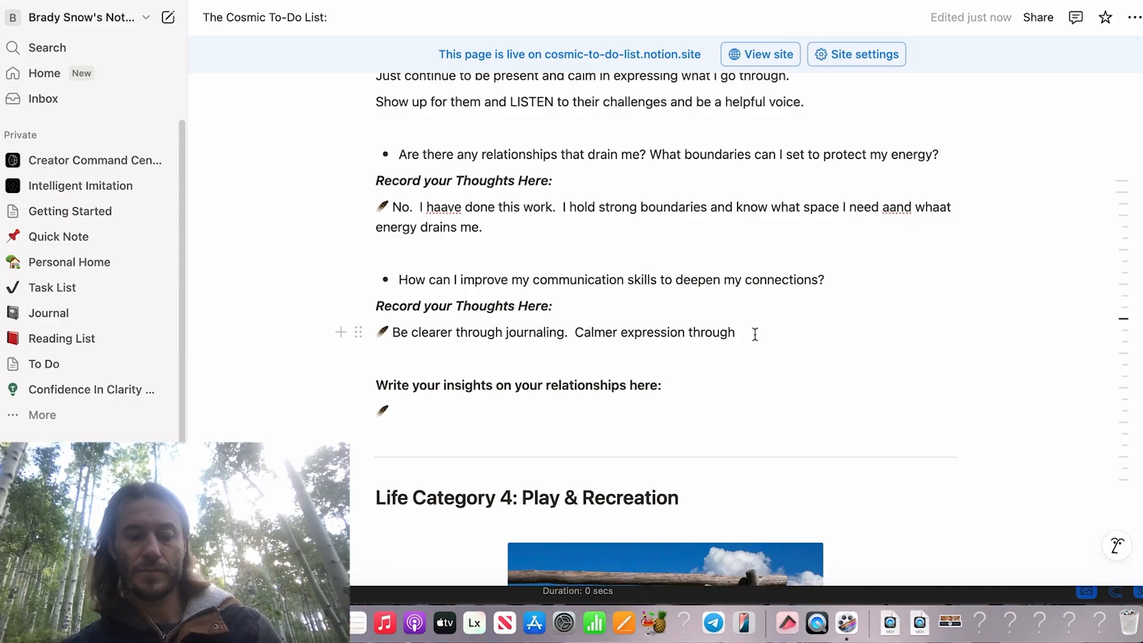
type("centeredne")
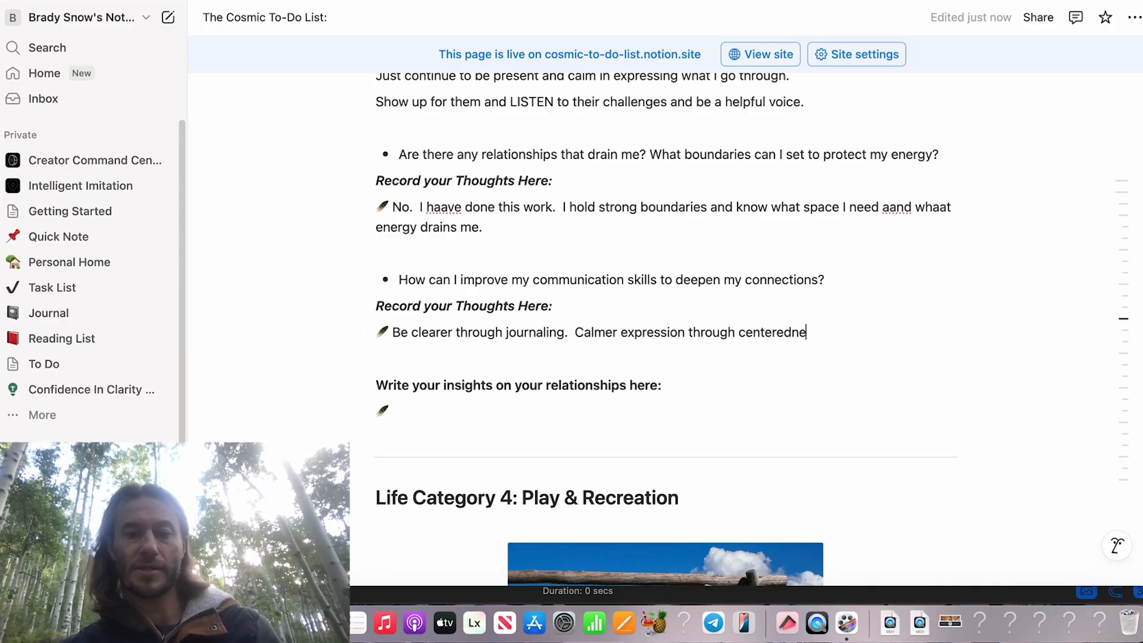
type("ss.")
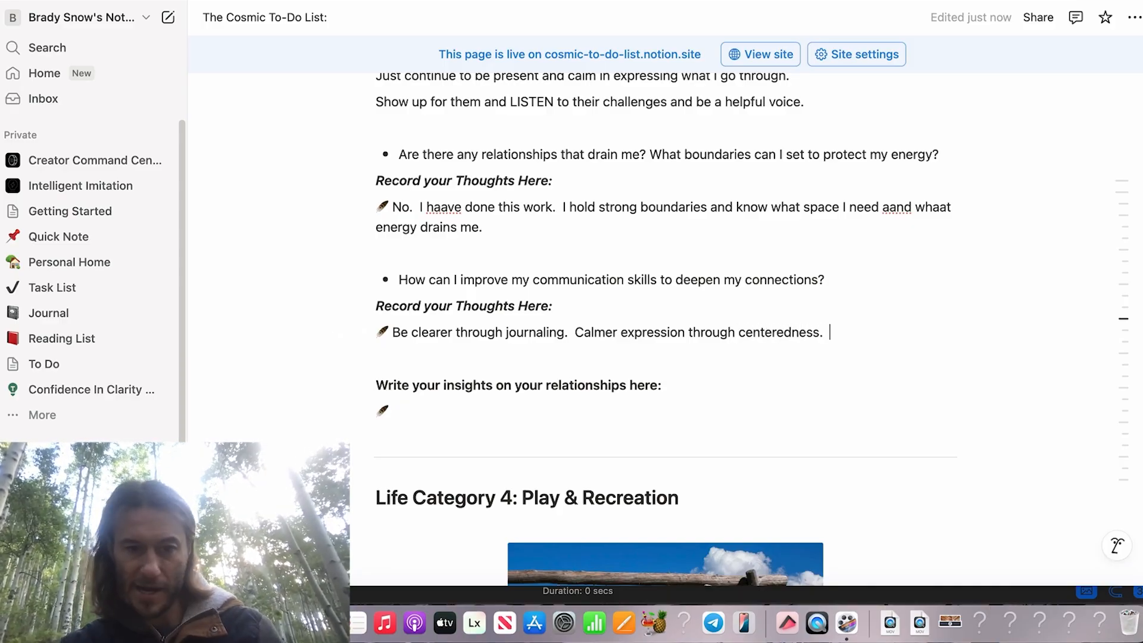
- Start the insights answer on relationships with "Overall strong and healthy but"
scroll(523, 414, "down", 2)
left_click(523, 413)
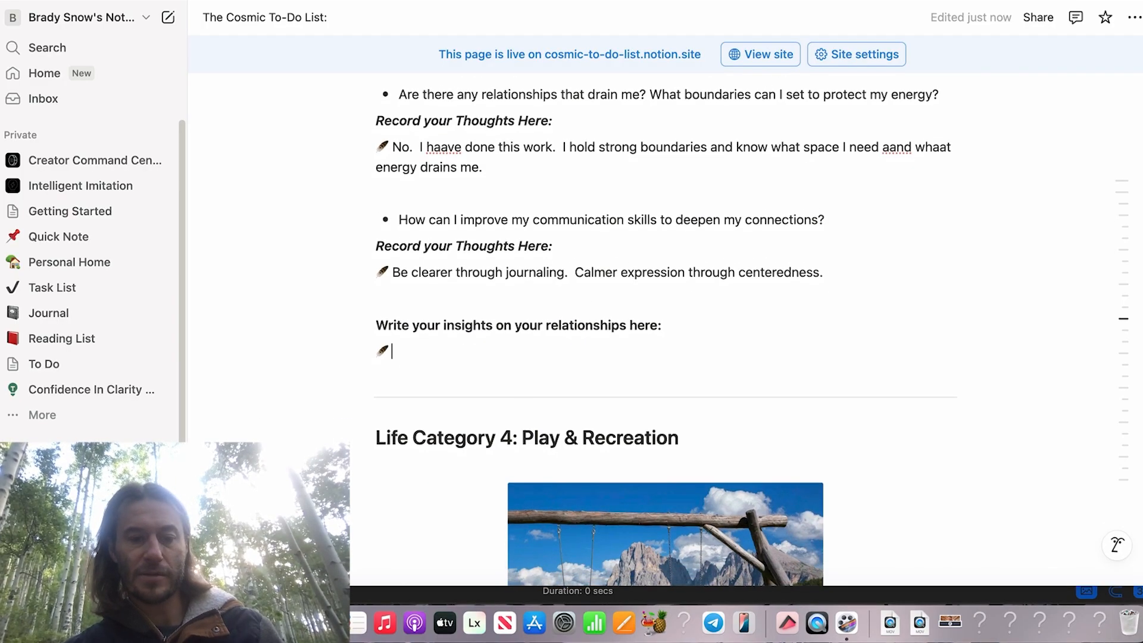
type("Overaalll s")
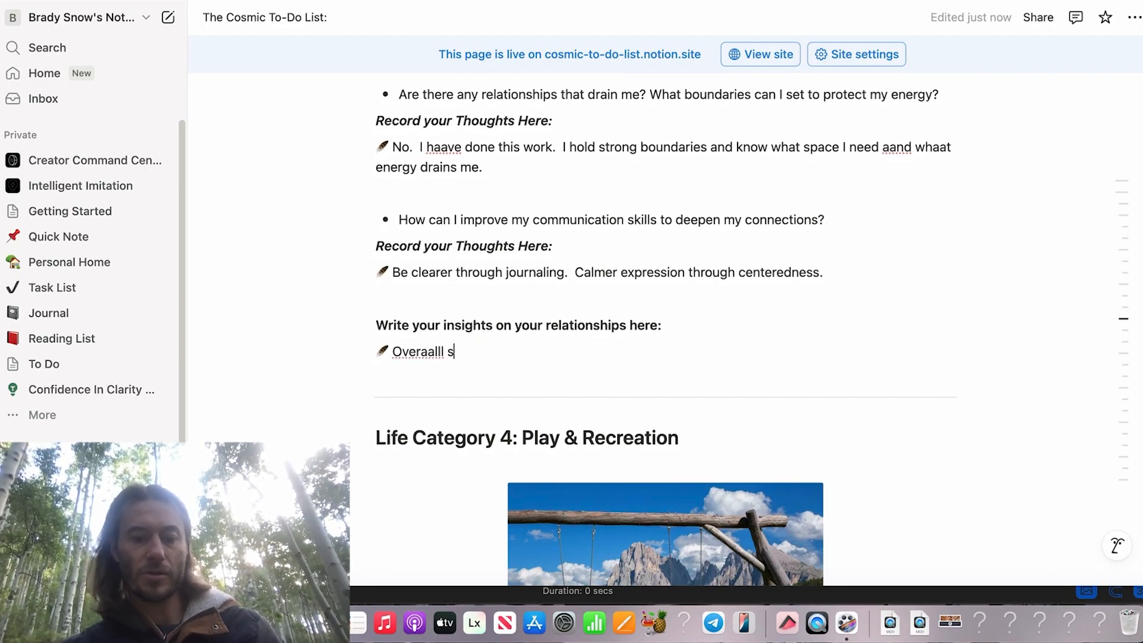
key("BackSpace")
key("BackSpace")
key("BackSpace")
key("BackSpace")
key("BackSpace")
key("BackSpace")
type("ll ")
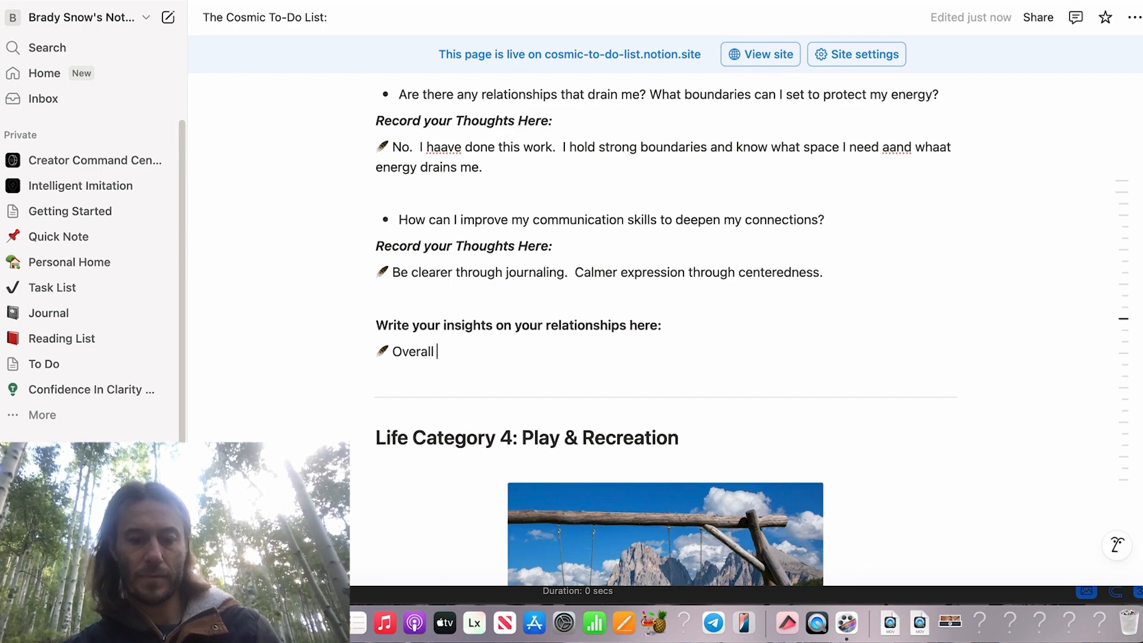
type("strong and healthy but ")
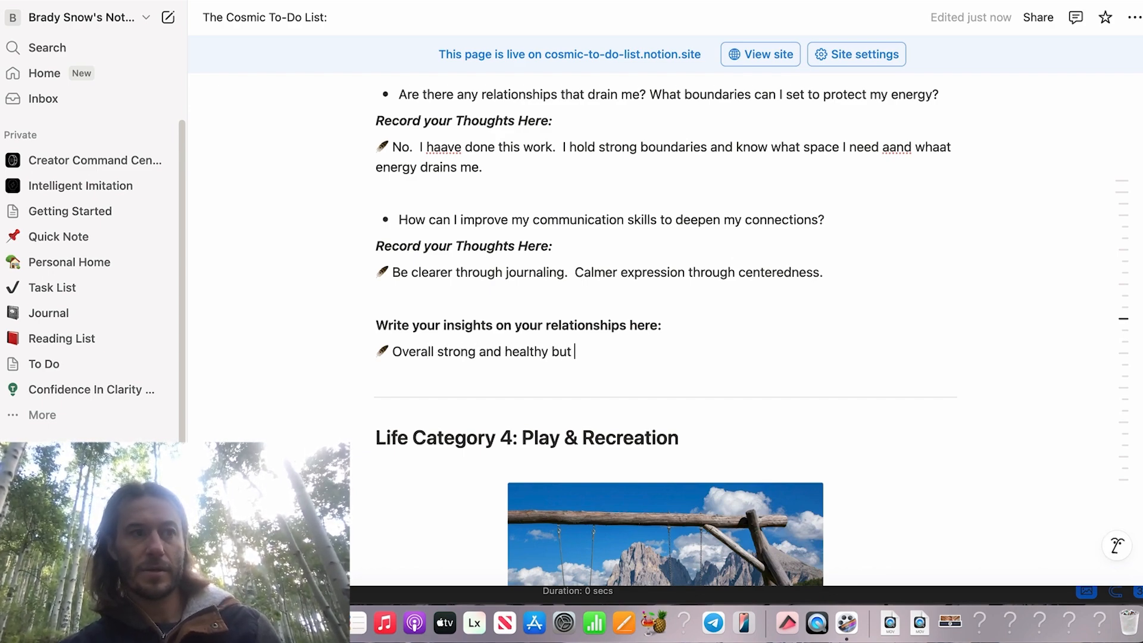
- Continue the relationships insights with "they caan improve even more as I do my soul's work and become the truest verssion of mysellf"
type("they caan impr")
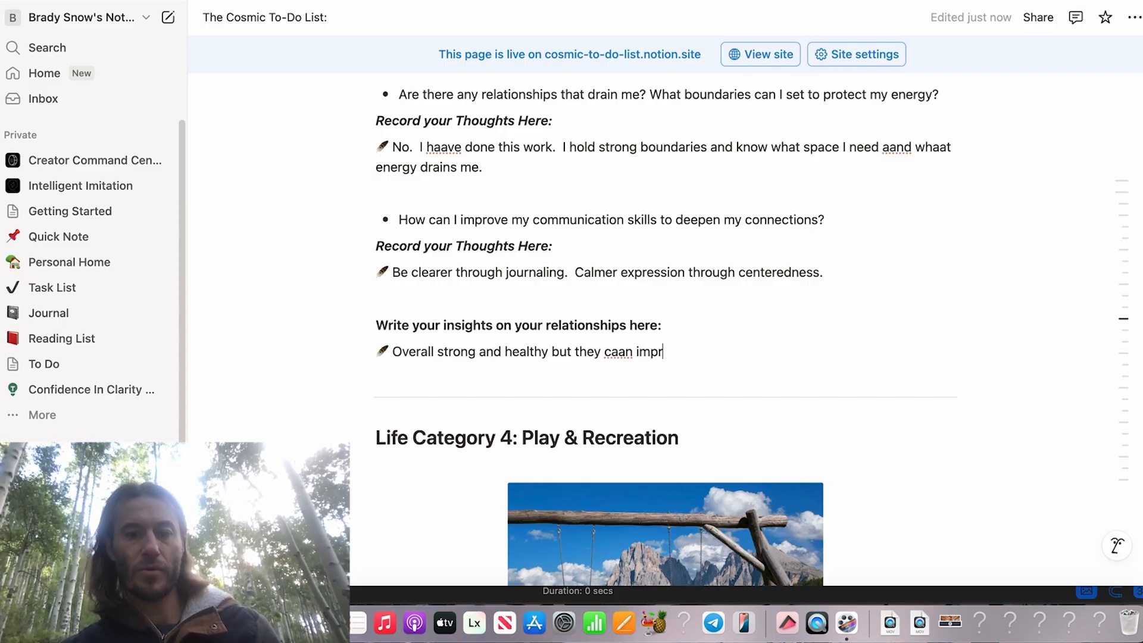
type("ove even more ")
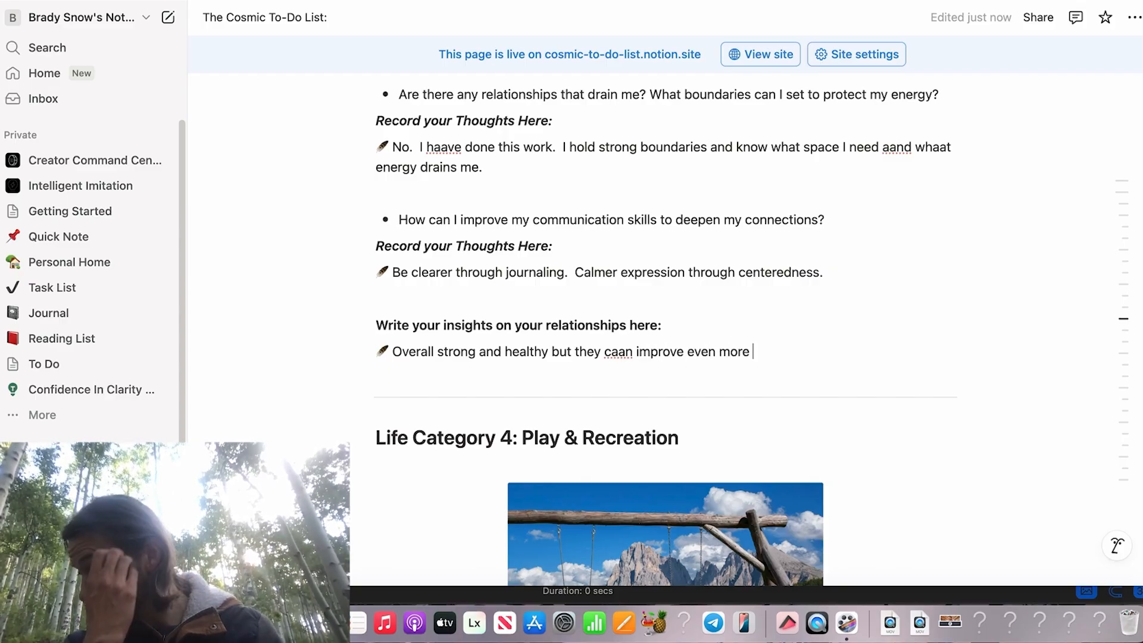
type("as I do m")
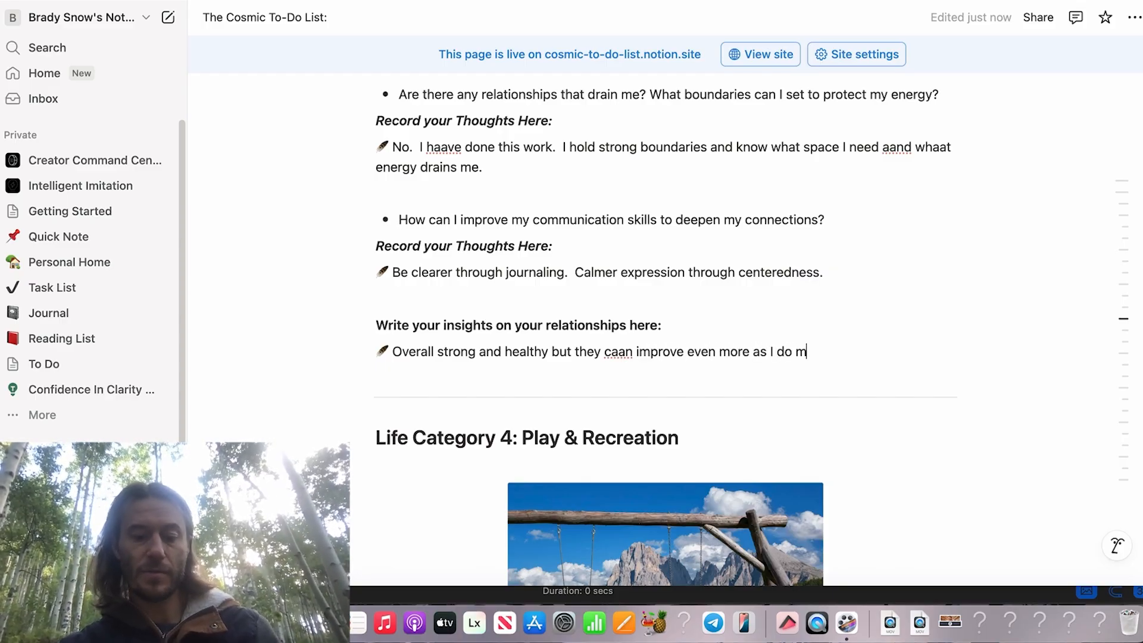
type("y soul's work")
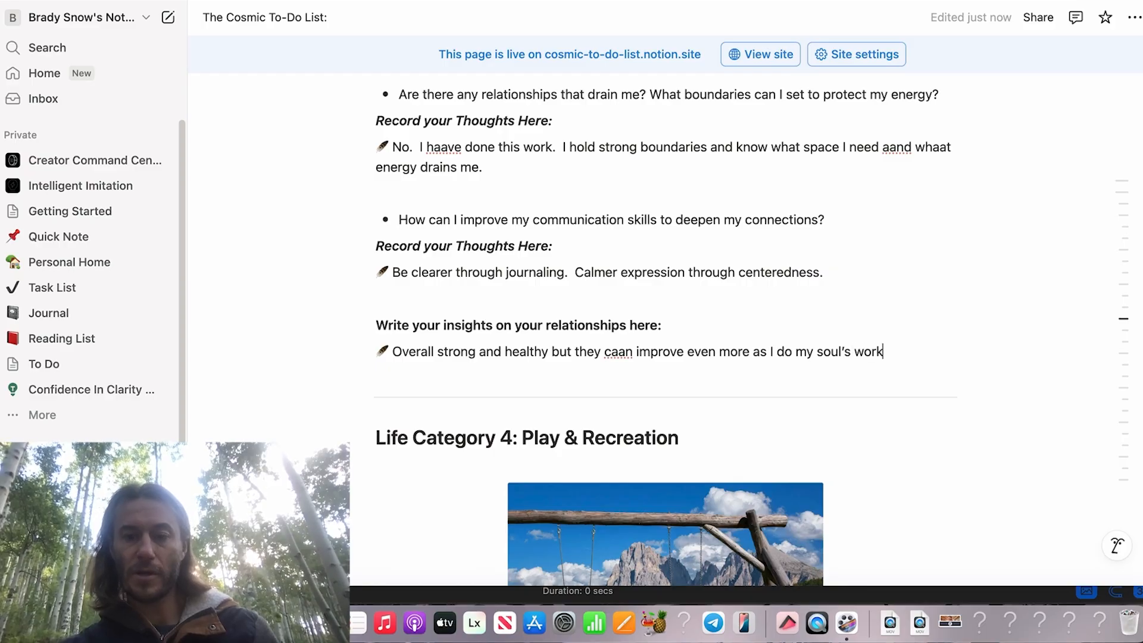
type(" and ")
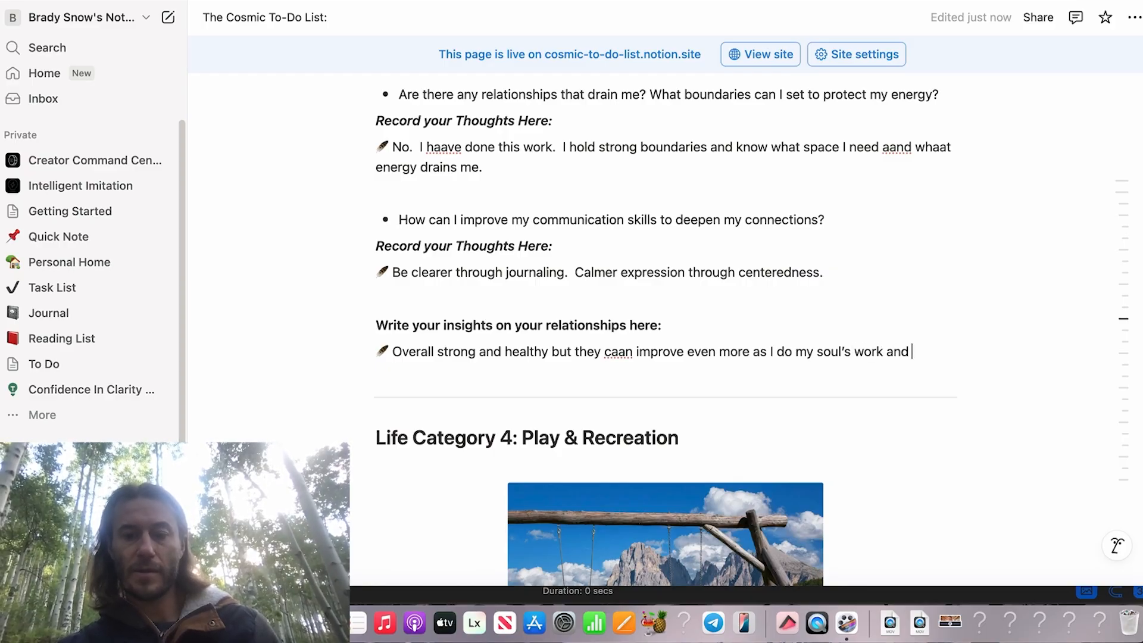
type("become the t")
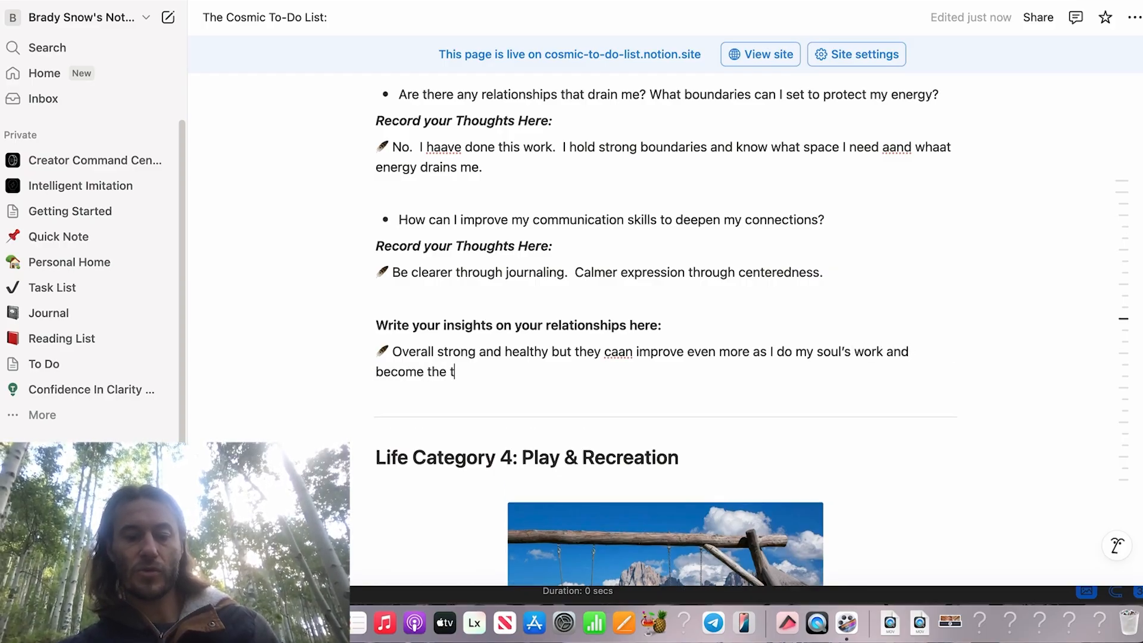
type("ruest ve")
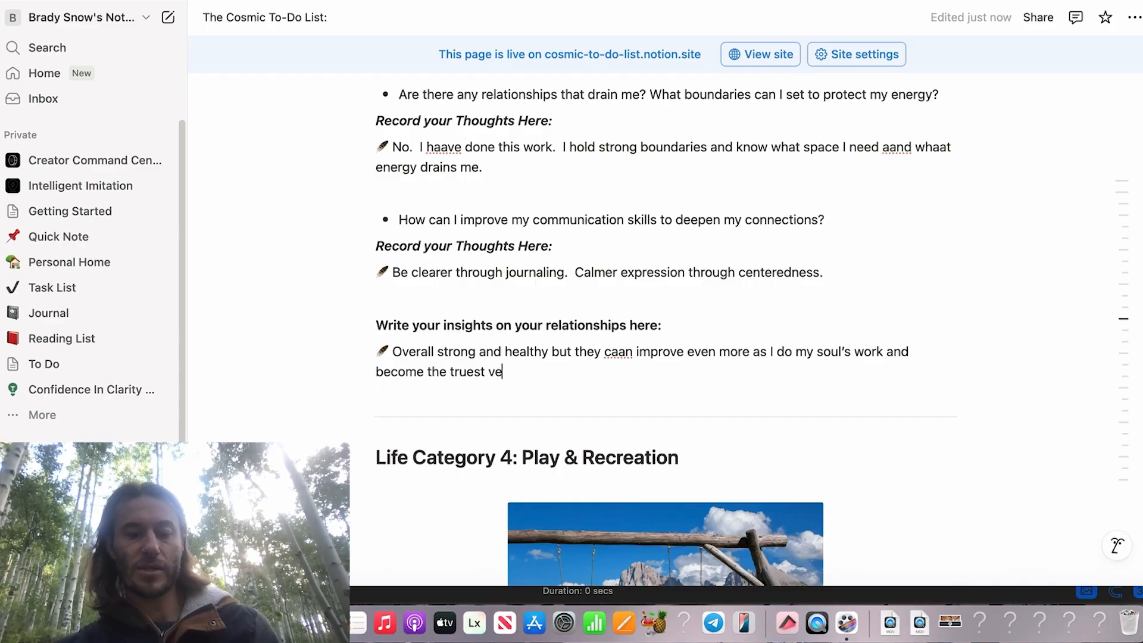
type("rssion of mysellf")
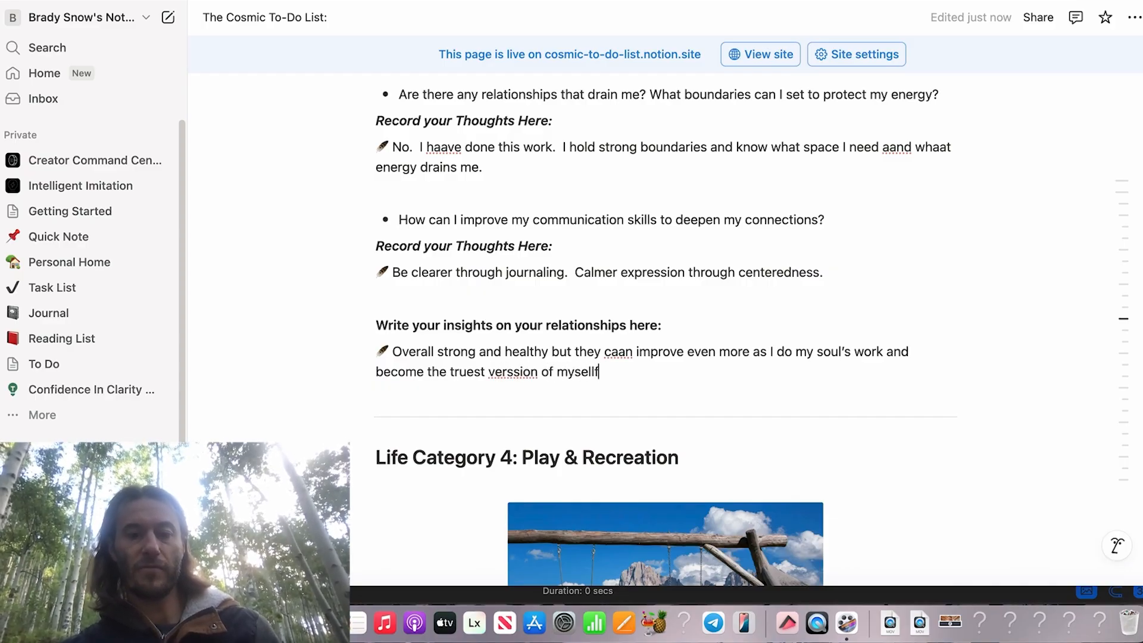
- End that sentence and finish the relationships insights with "Maybe even expaand cretaive reltaionships - music, filmmaking, writing, aacting...improv!"
type(". M")
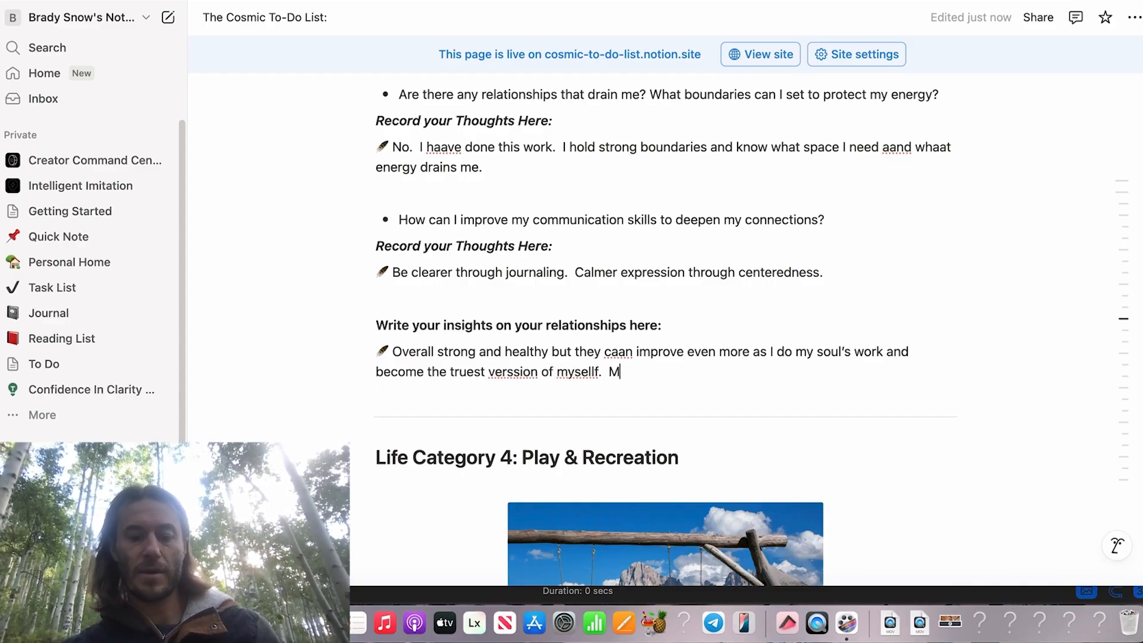
type("aybe even expaand cre")
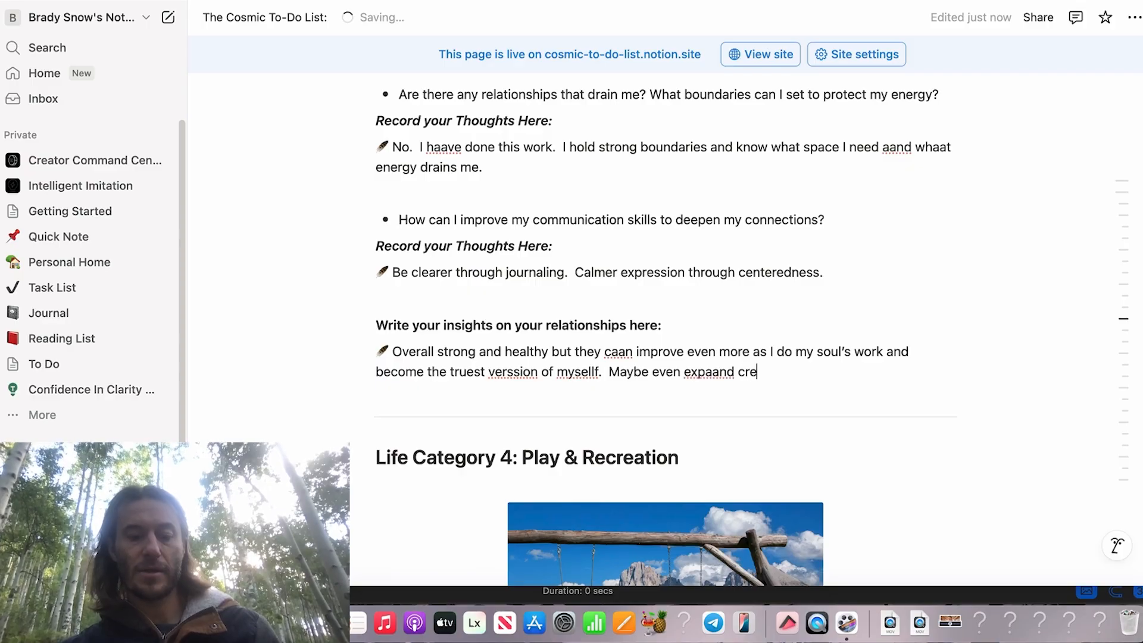
type("taive reltaionship")
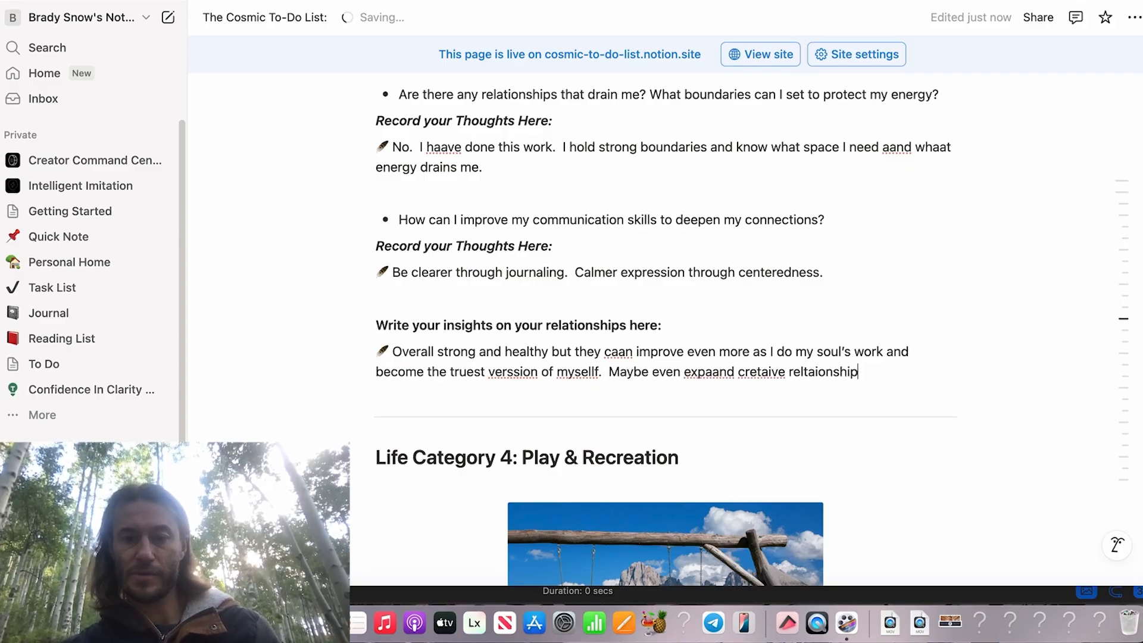
type("s - music, ")
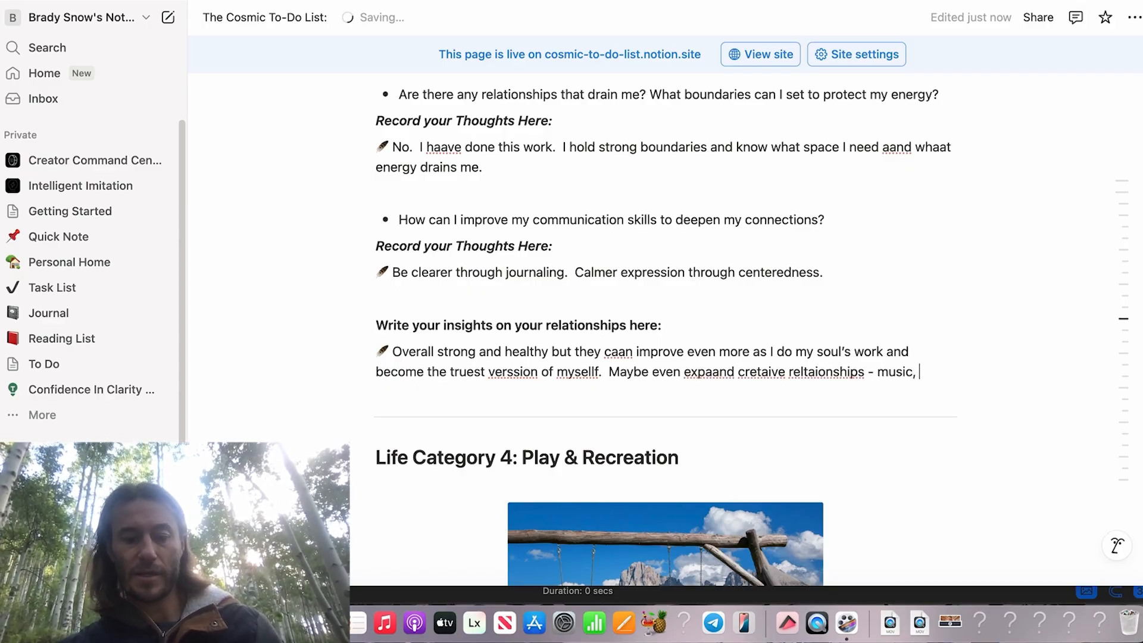
type("filmmaking, writing.")
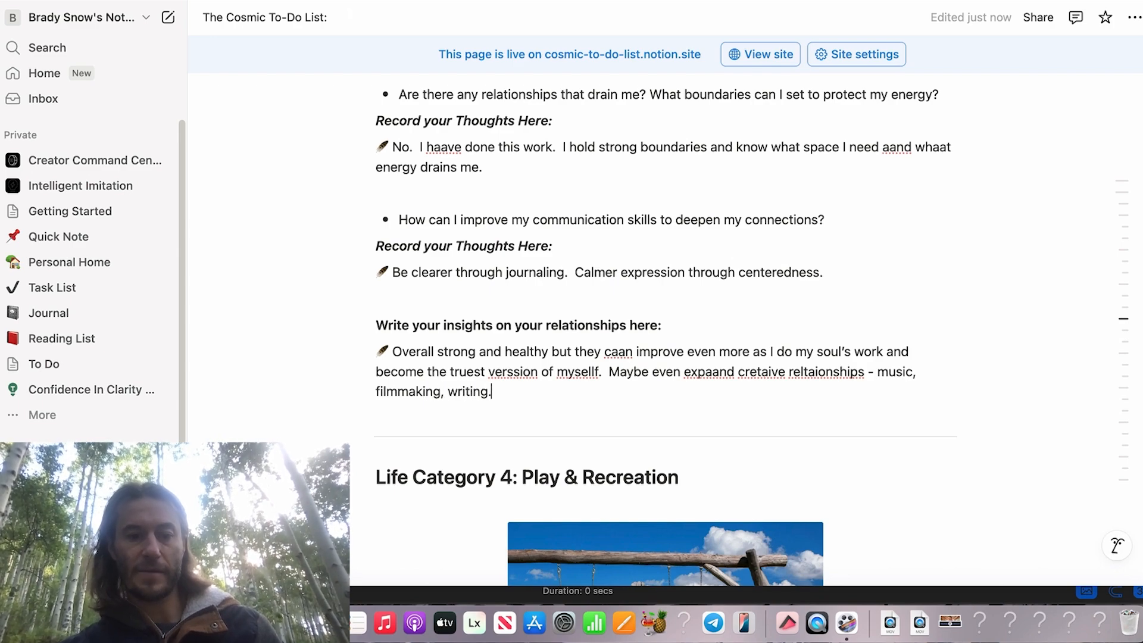
key("BackSpace")
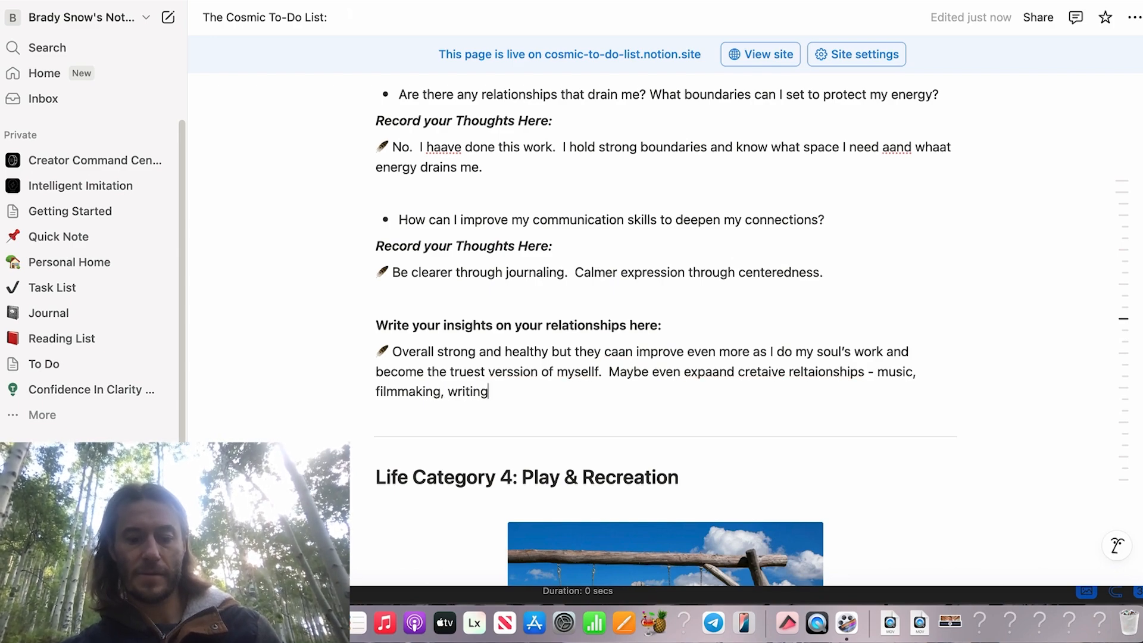
type("aa")
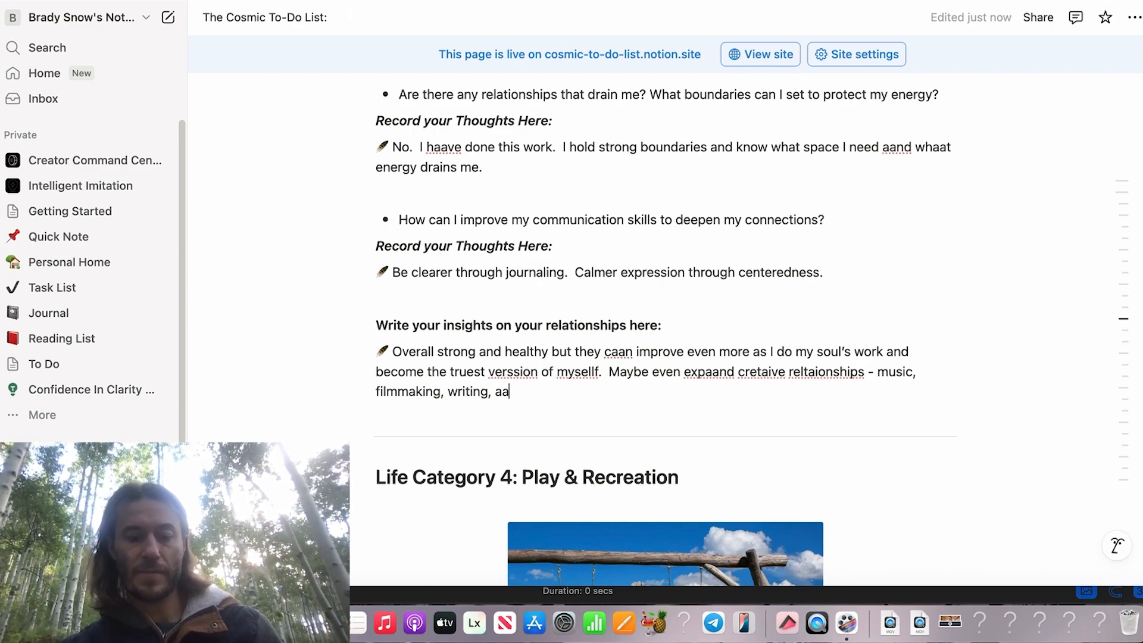
type("cting...iprov")
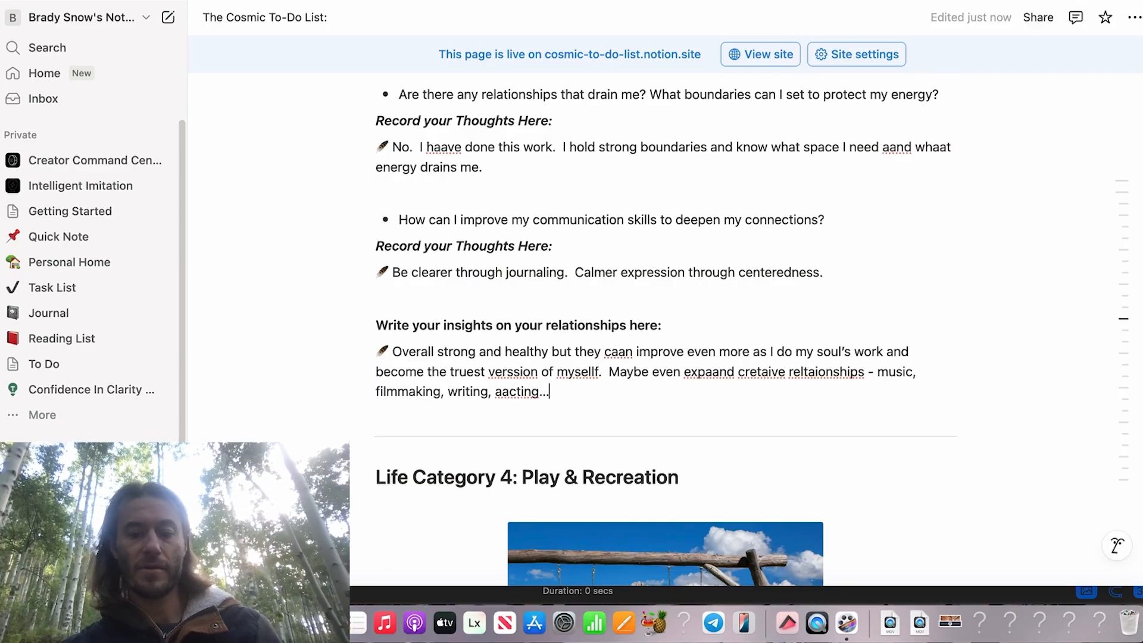
key("BackSpace")
key("BackSpace")
key("BackSpace")
key("BackSpace")
key("BackSpace")
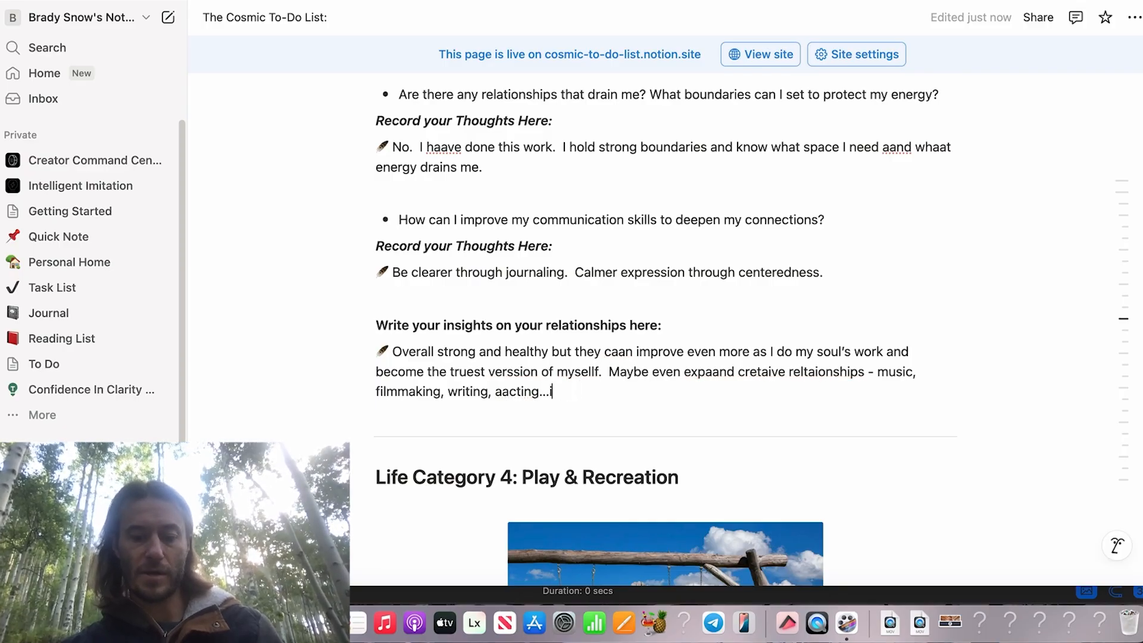
type("improv!")
- Read the introduction and reflection questions of Life Category 4: Play & Recreation
scroll(523, 408, "down", 5)
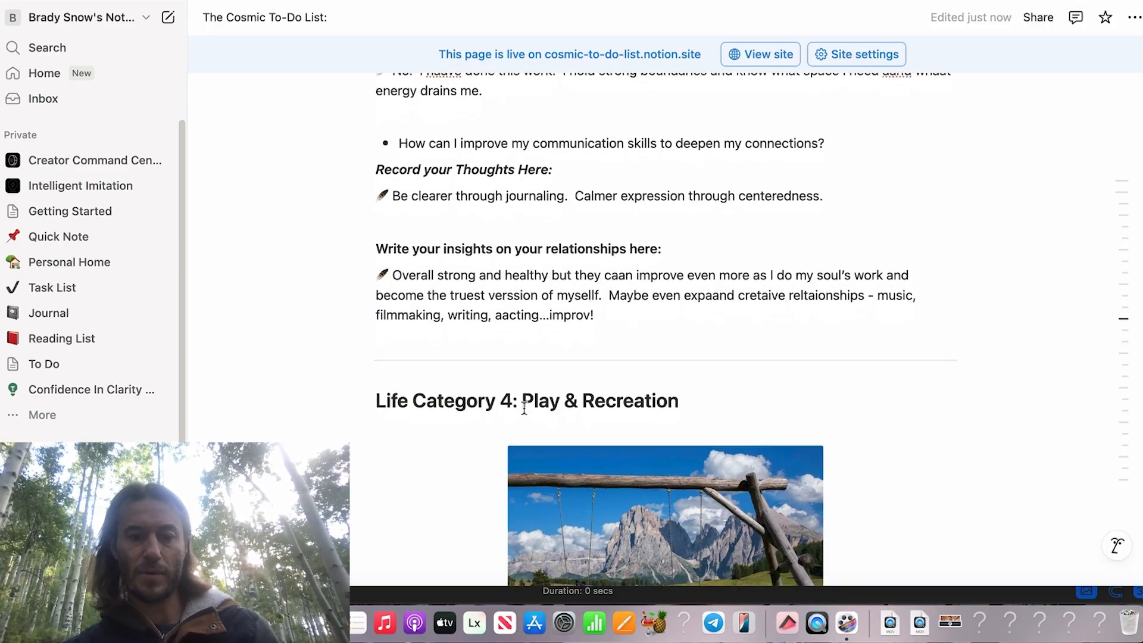
scroll(523, 407, "down", 1)
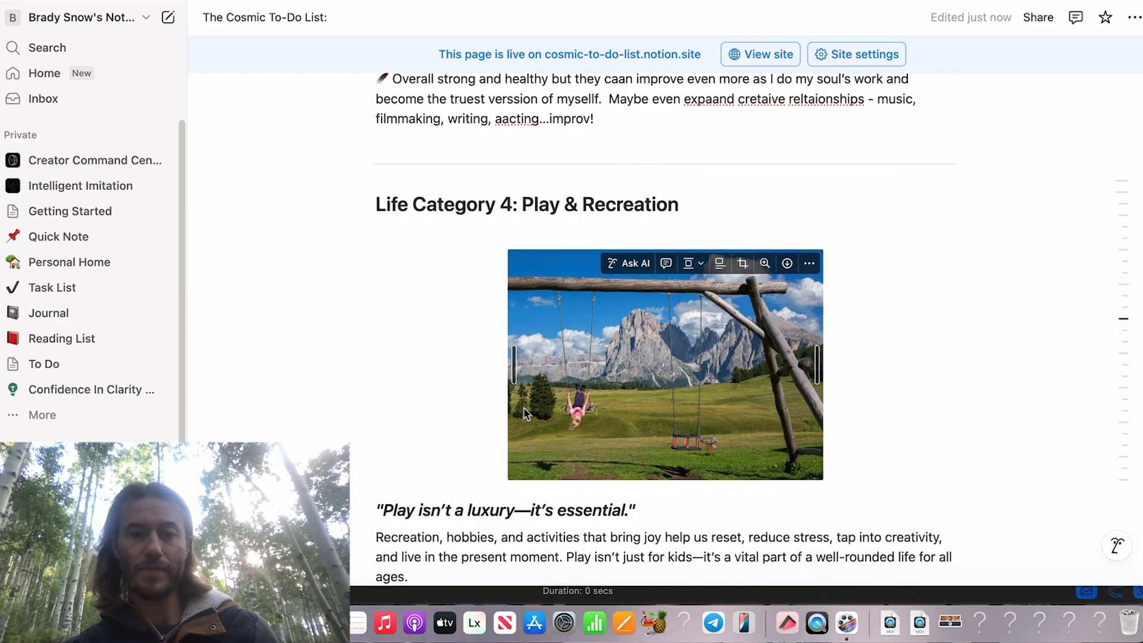
scroll(523, 407, "down", 2)
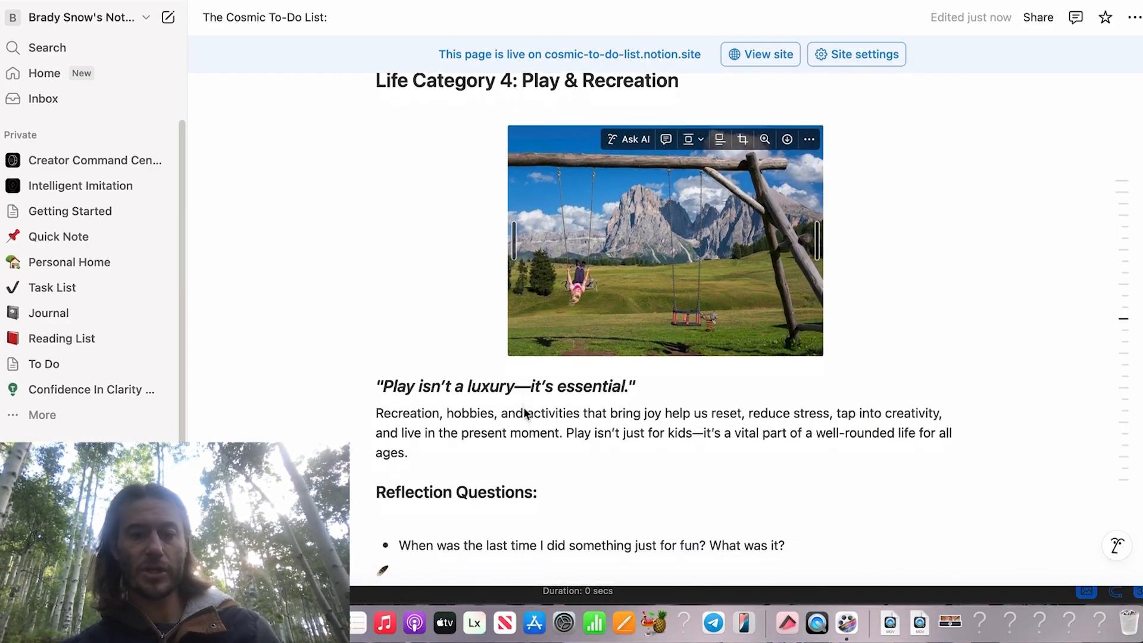
scroll(523, 407, "up", 7)
scroll(524, 408, "down", 8)
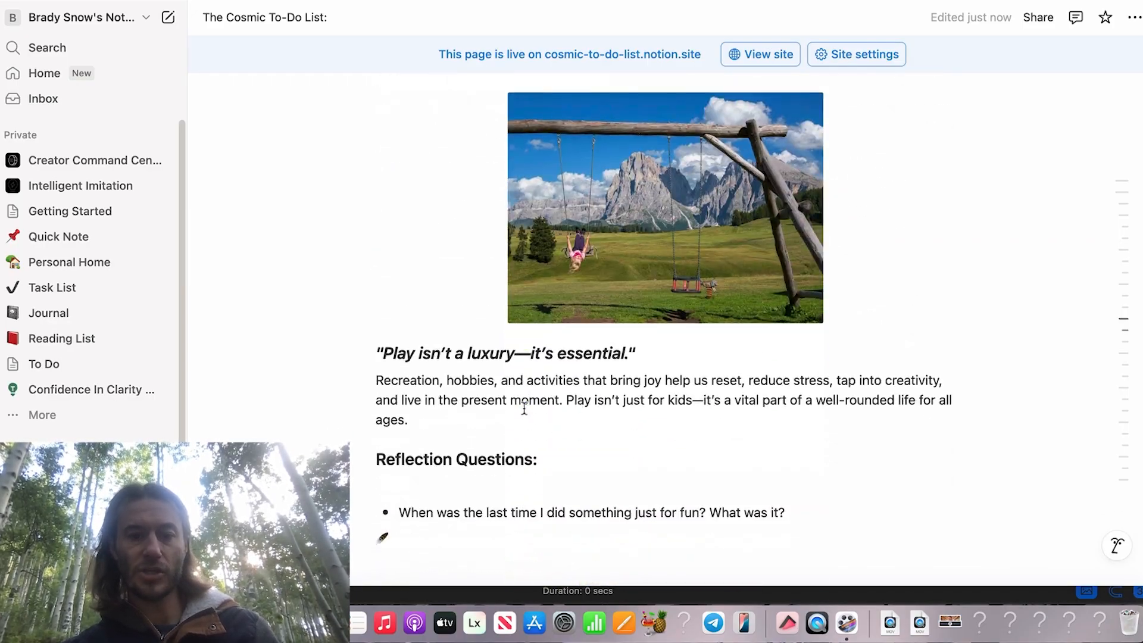
scroll(524, 407, "down", 1)
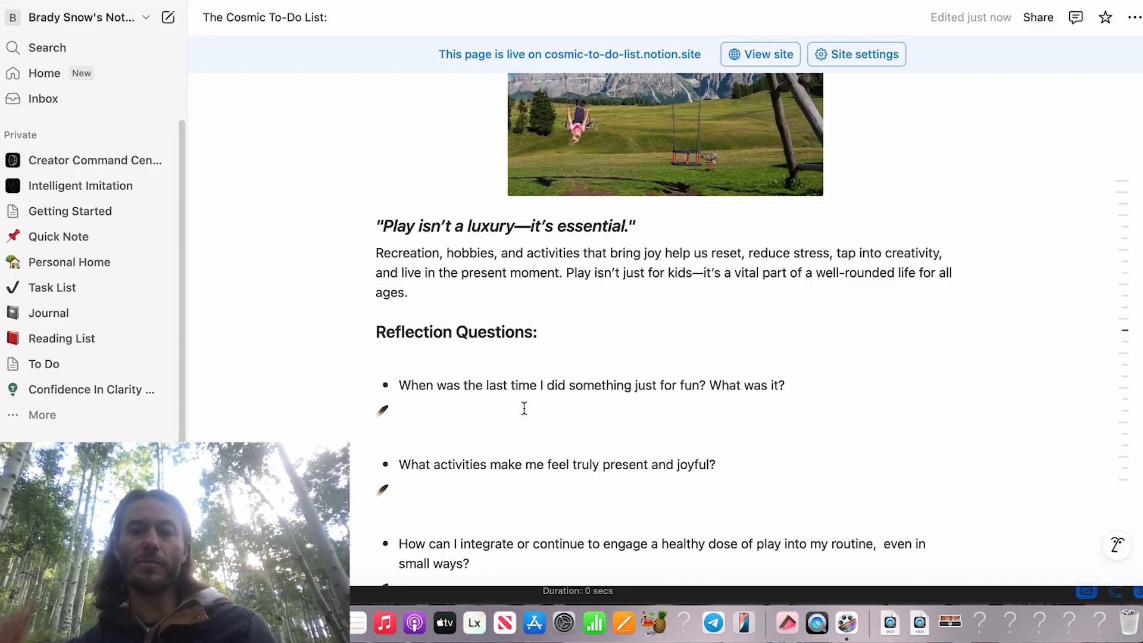
scroll(524, 407, "down", 2)
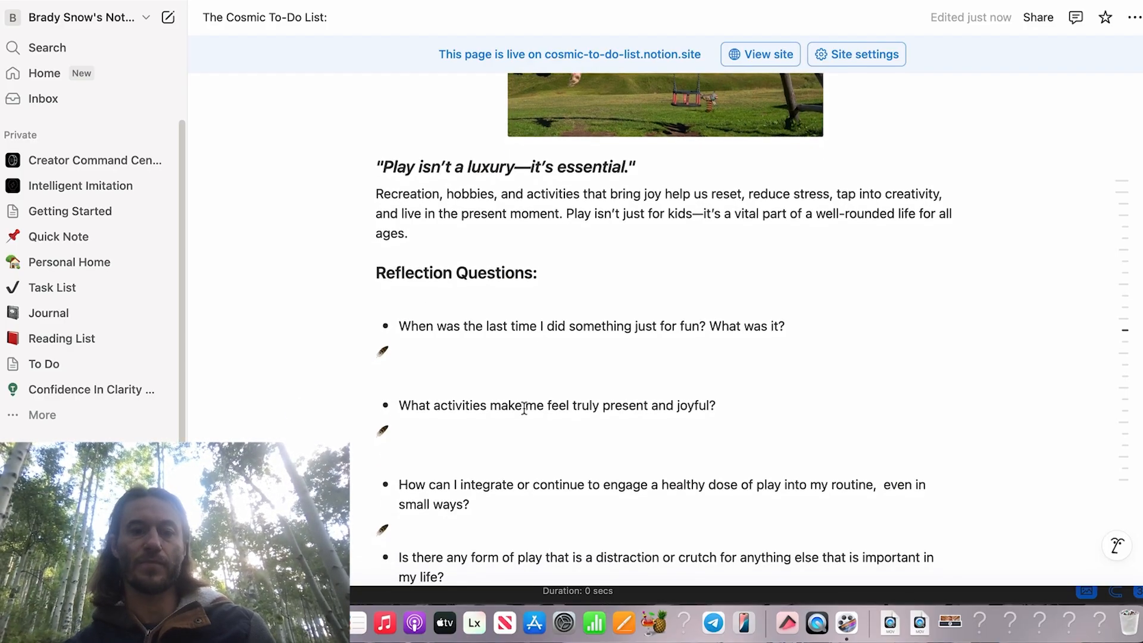
scroll(524, 408, "down", 1)
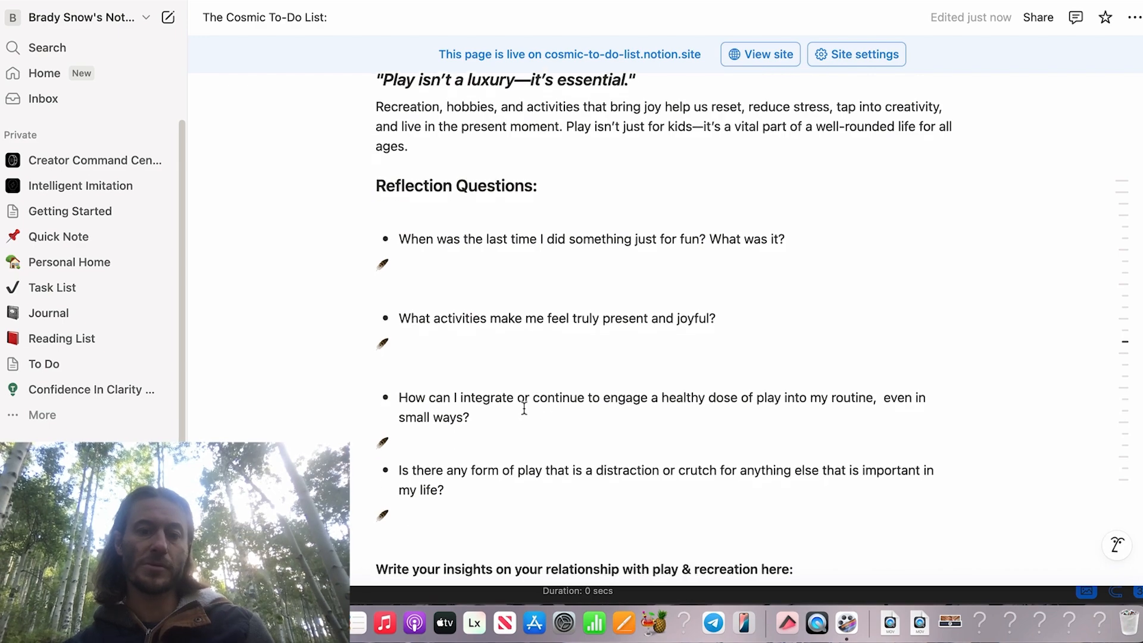
- Begin answering when something was last done for fun with "Took myself to a red rocks show - aa concert to see Charley Crockett aand Rattlesnake Milk..."
left_click(487, 261)
type("Took ")
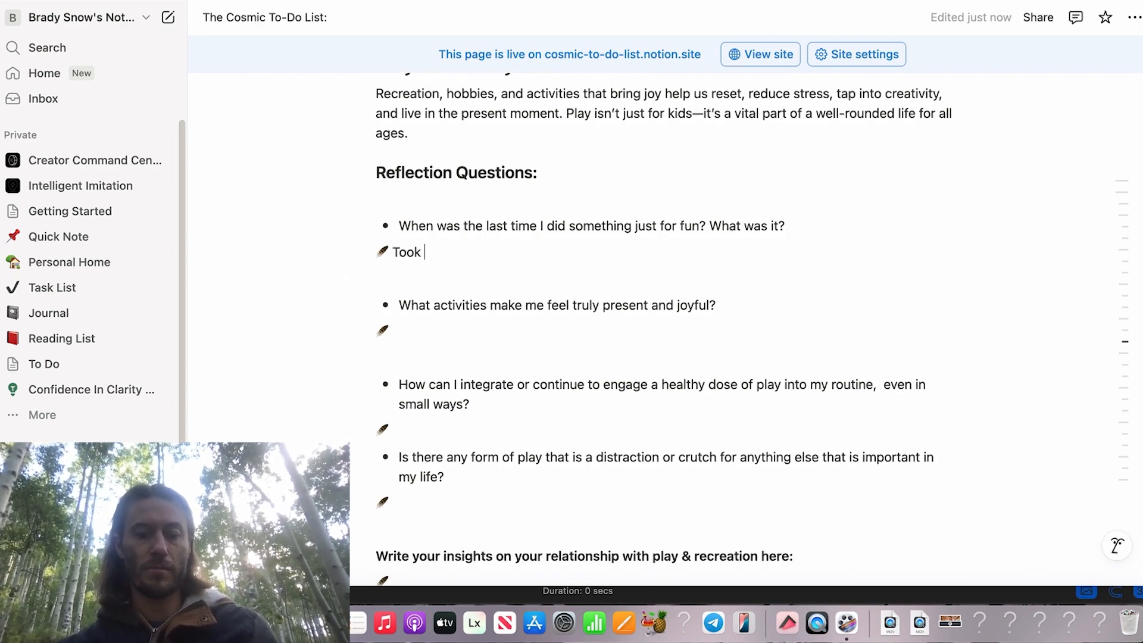
type("myself t")
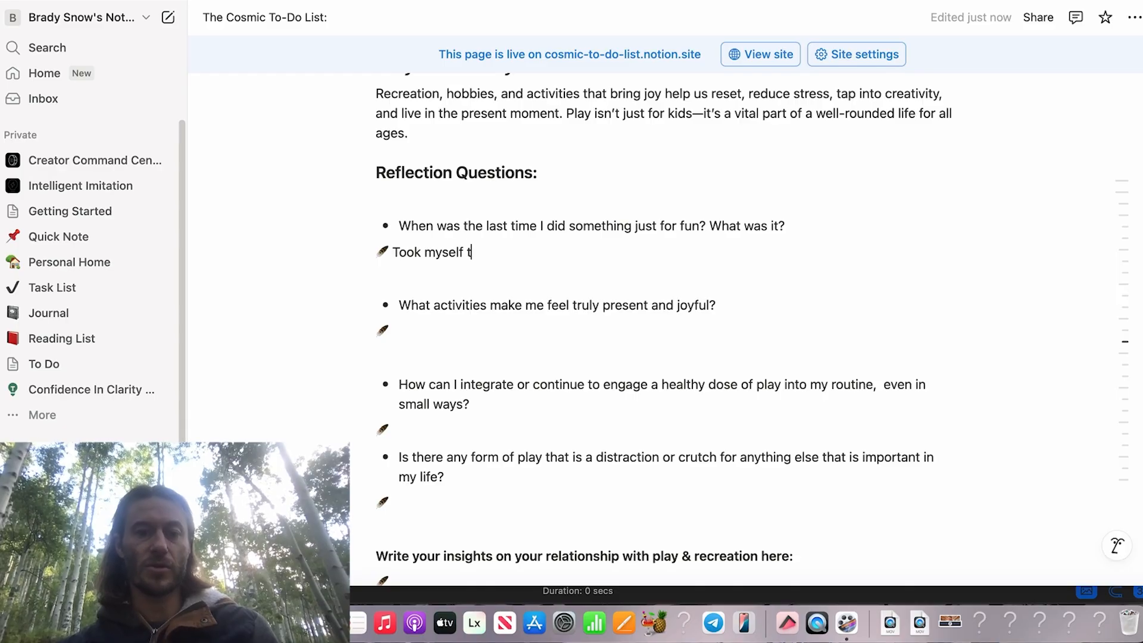
type("o a red rocks ")
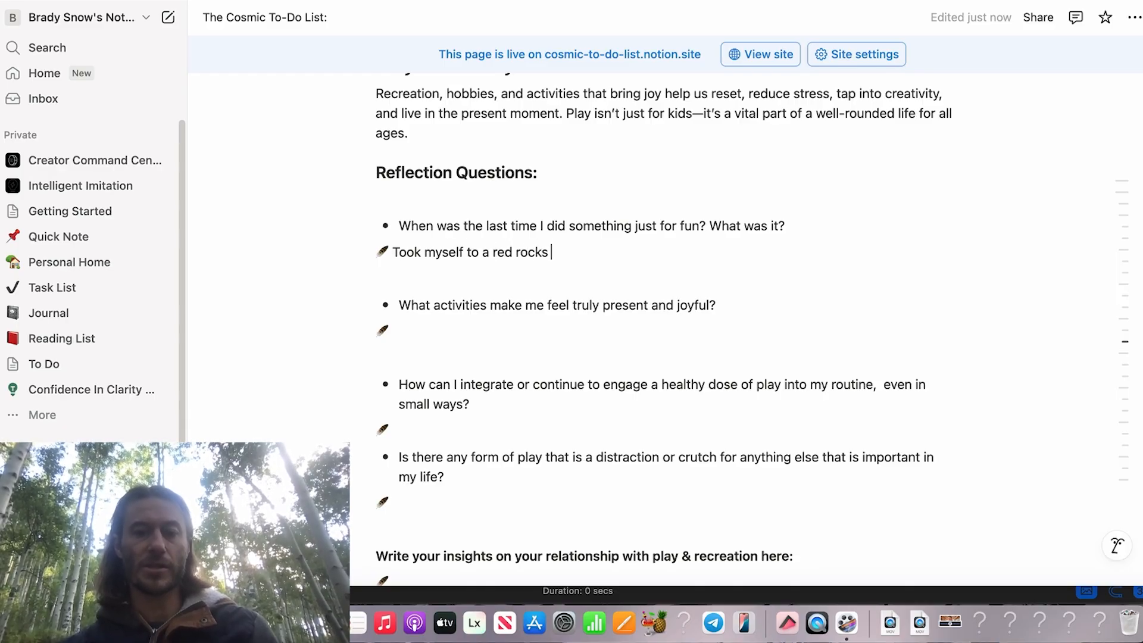
type("show - aa concer")
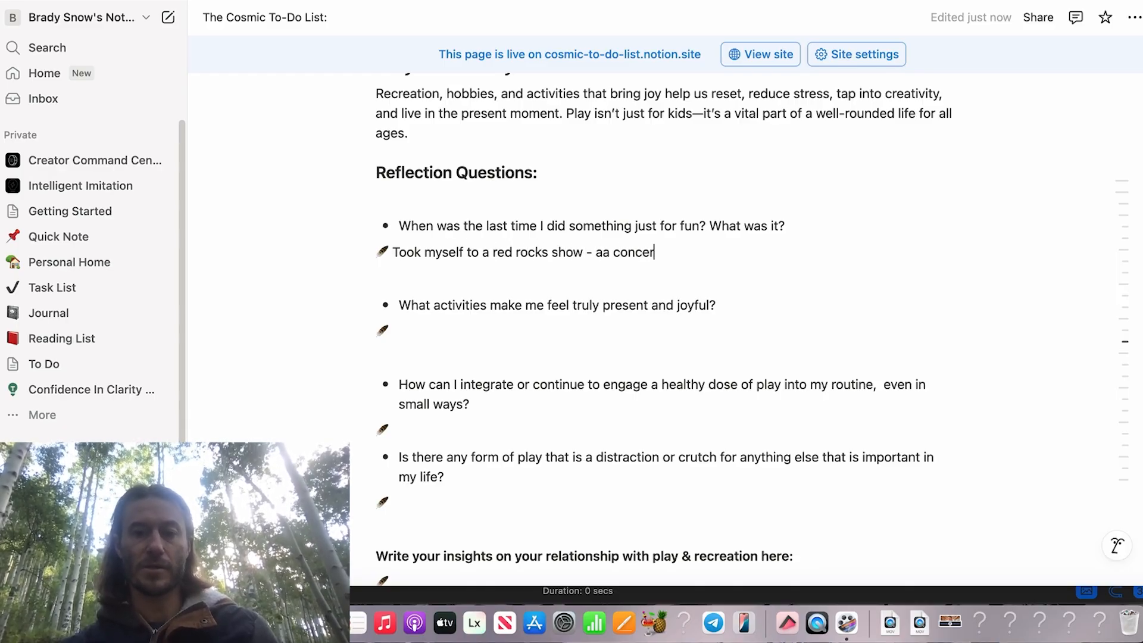
type("t to see Char")
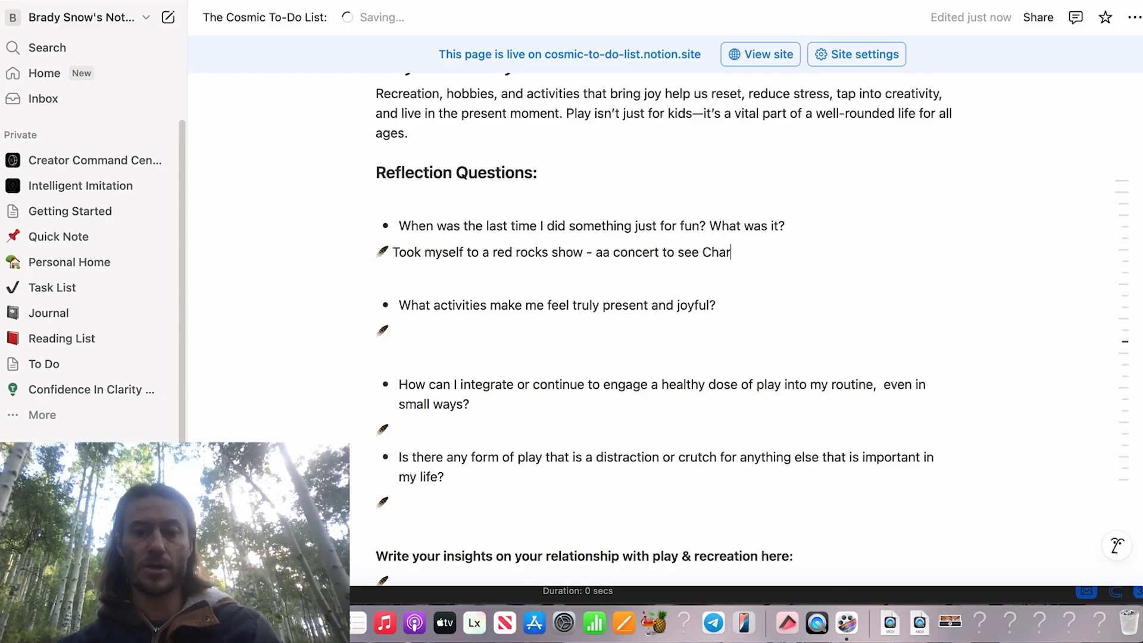
type("ley Crockett a")
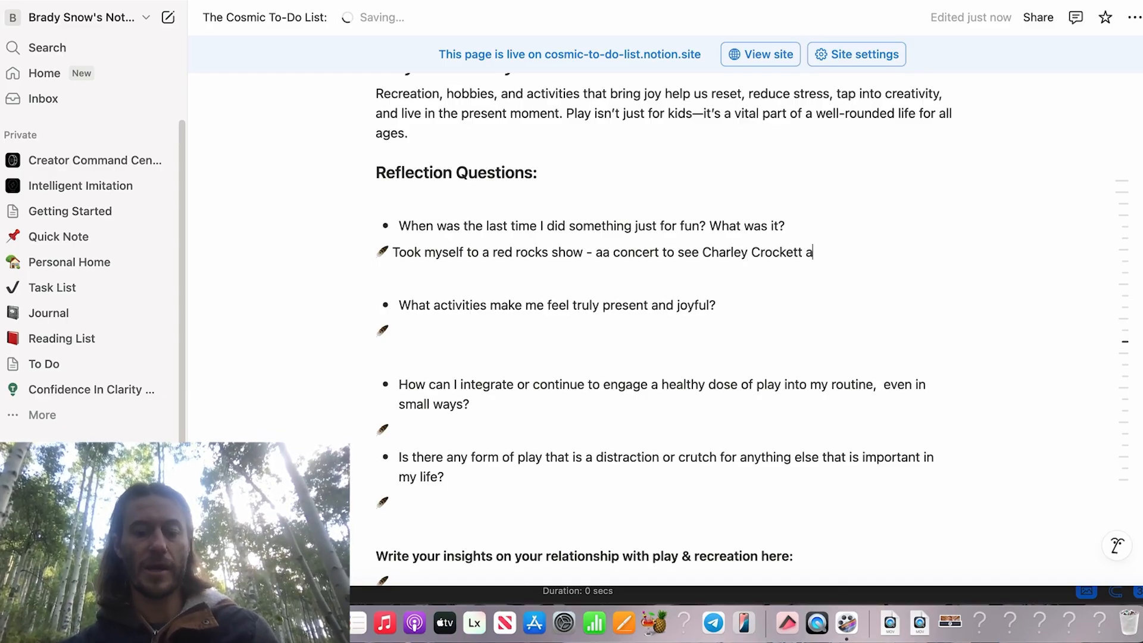
type("and Rattlesna")
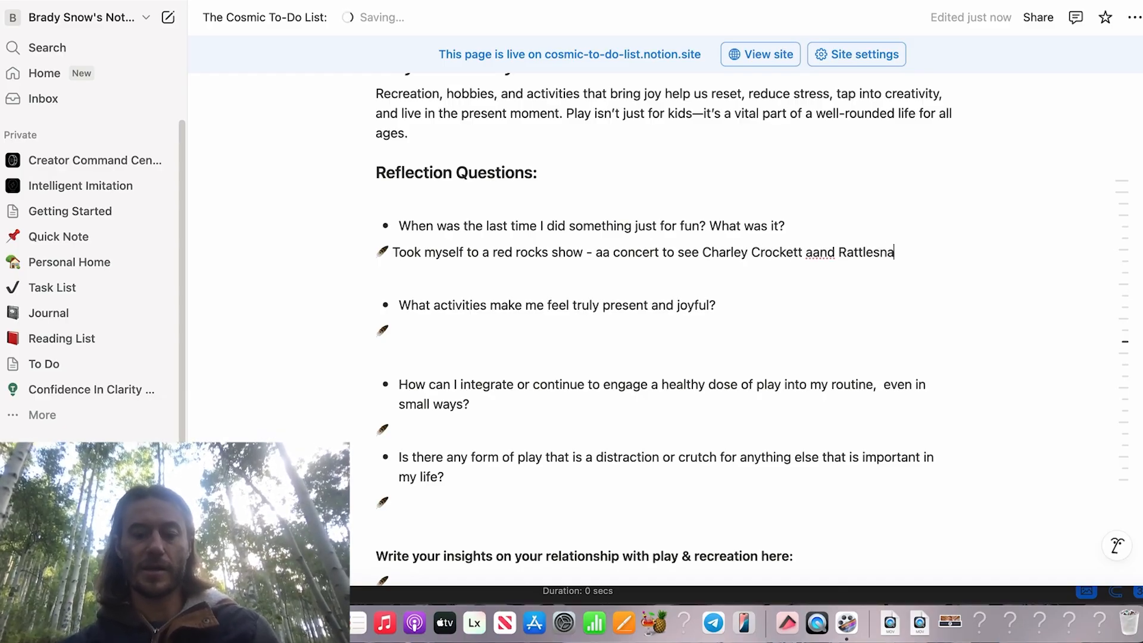
type("ke Milk...")
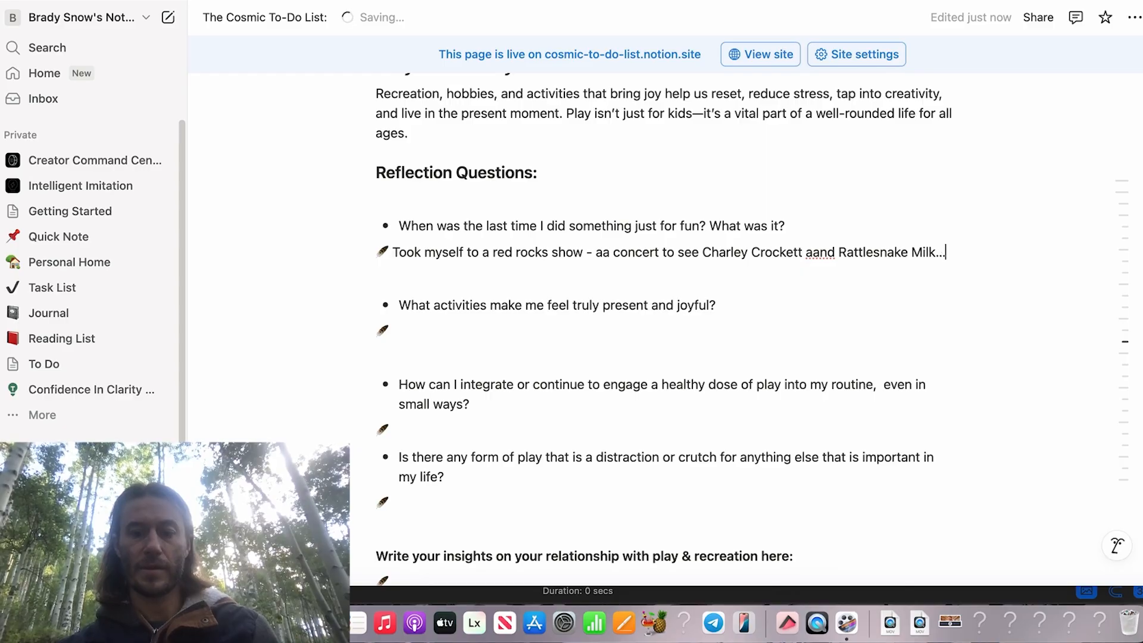
- Finish the answer about the last fun activity with "saaw lightning and a rainbow and got aa VIP braacelet for free!"
type(" saaw lightning ")
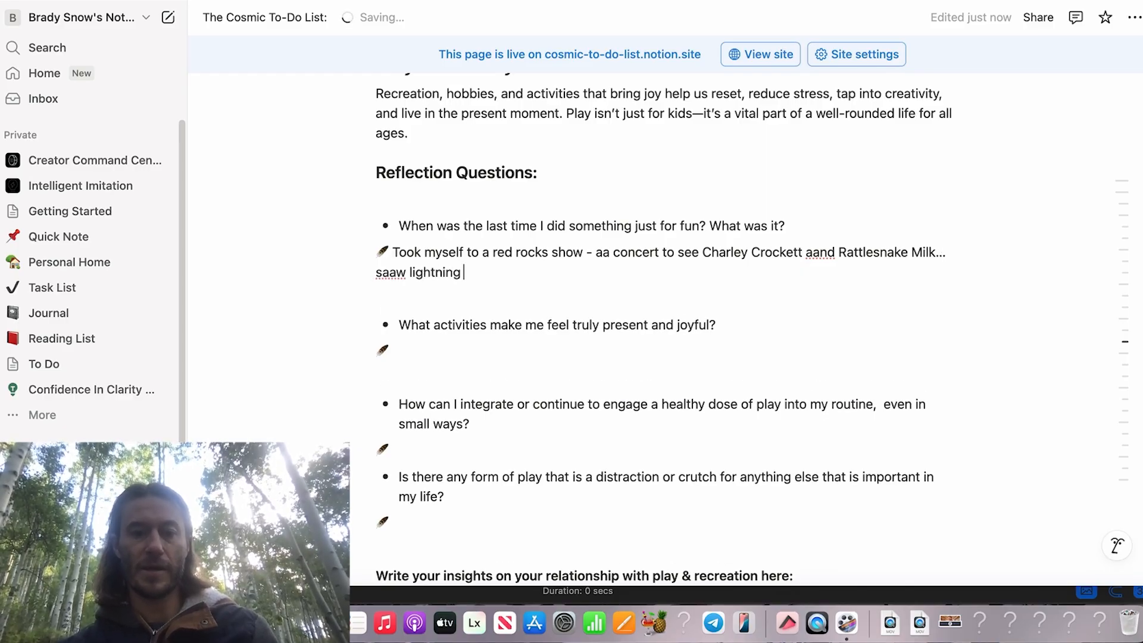
type("and a rainbow")
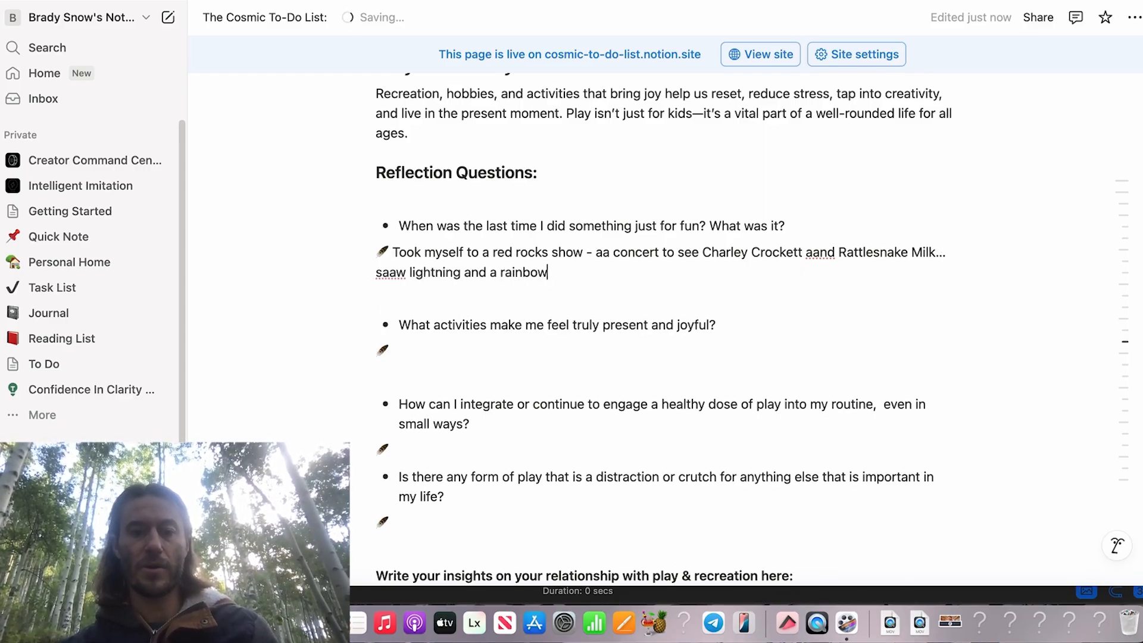
type(" and got aa VIP")
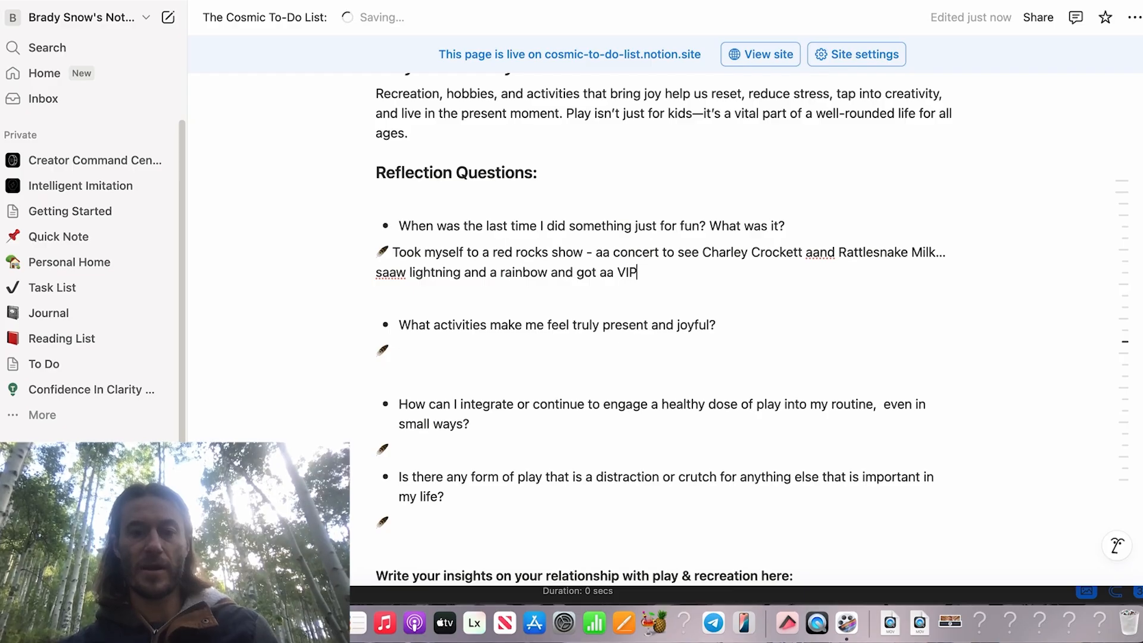
type(" braacelet for ")
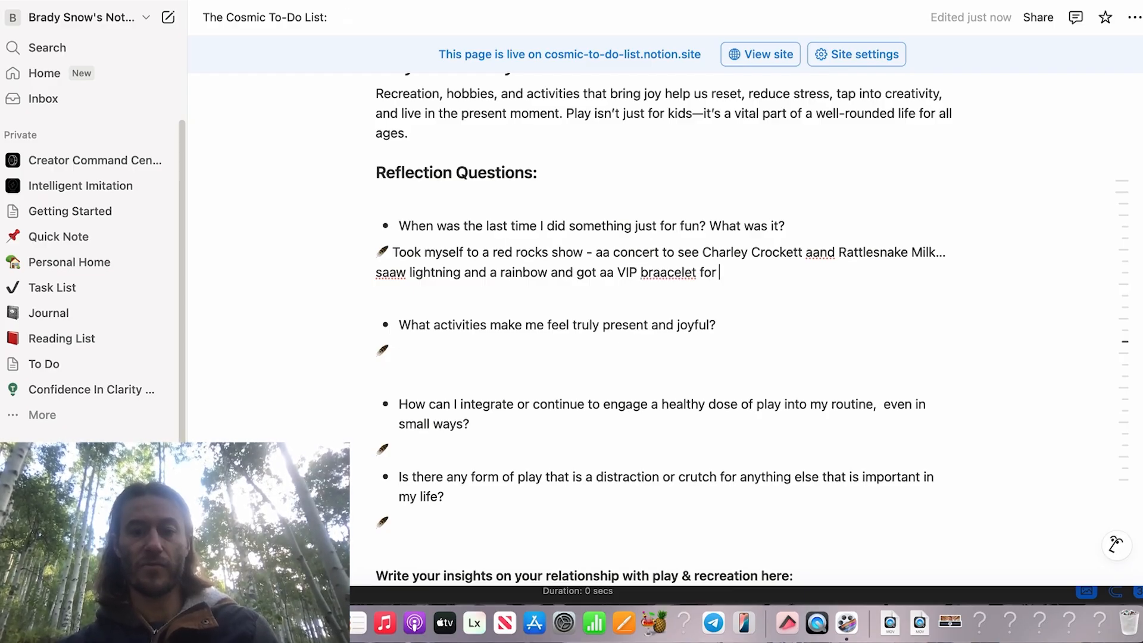
type("free!")
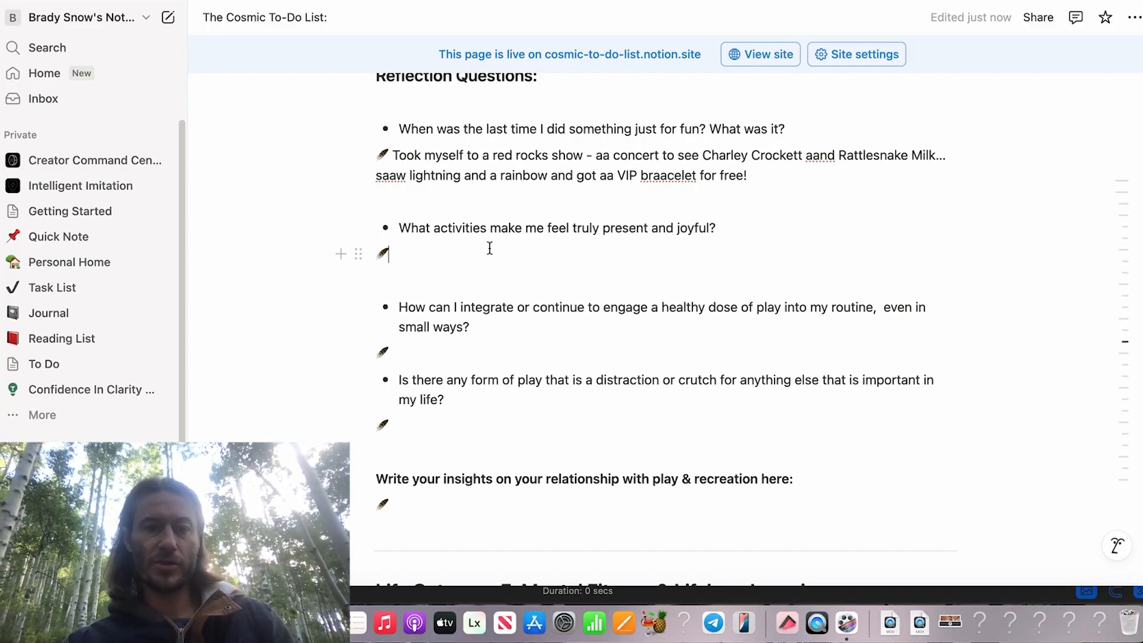
- Answer which activities feel truly present and joyful with "Hiking, time in naature and with my dog. Writing. Music. acting."
type("Hiking, t")
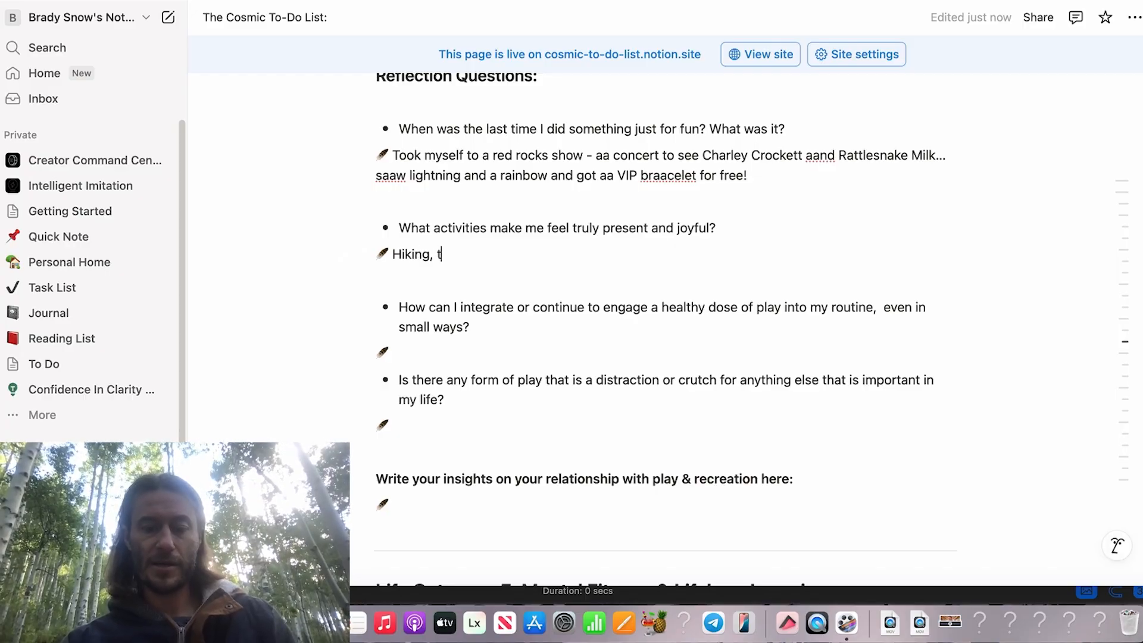
type("ime in naature and ")
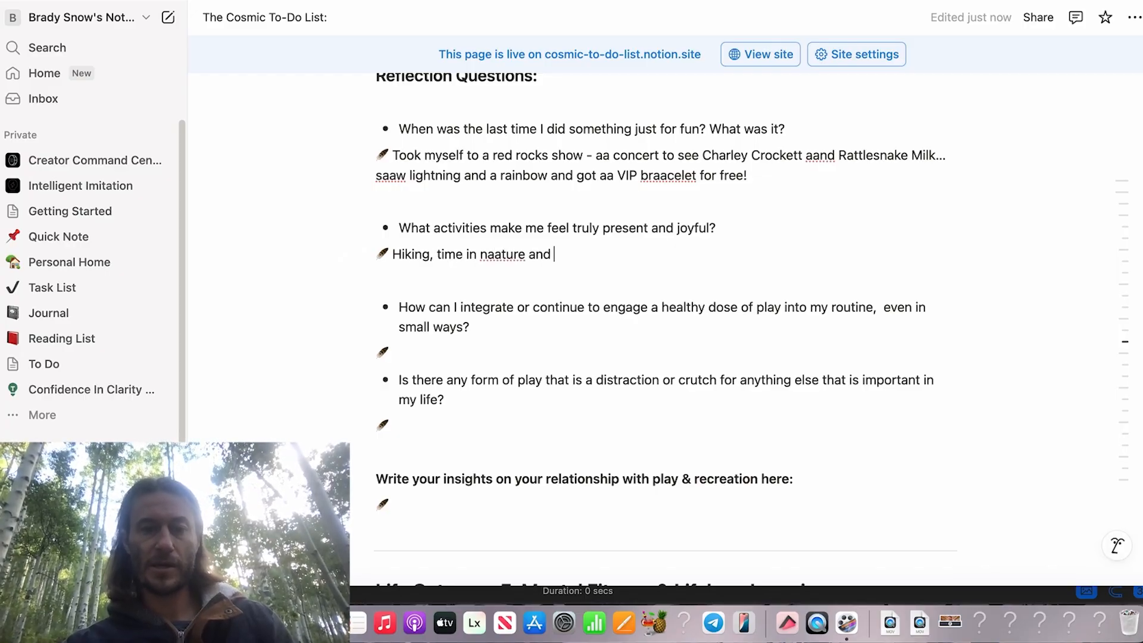
type("with my dog")
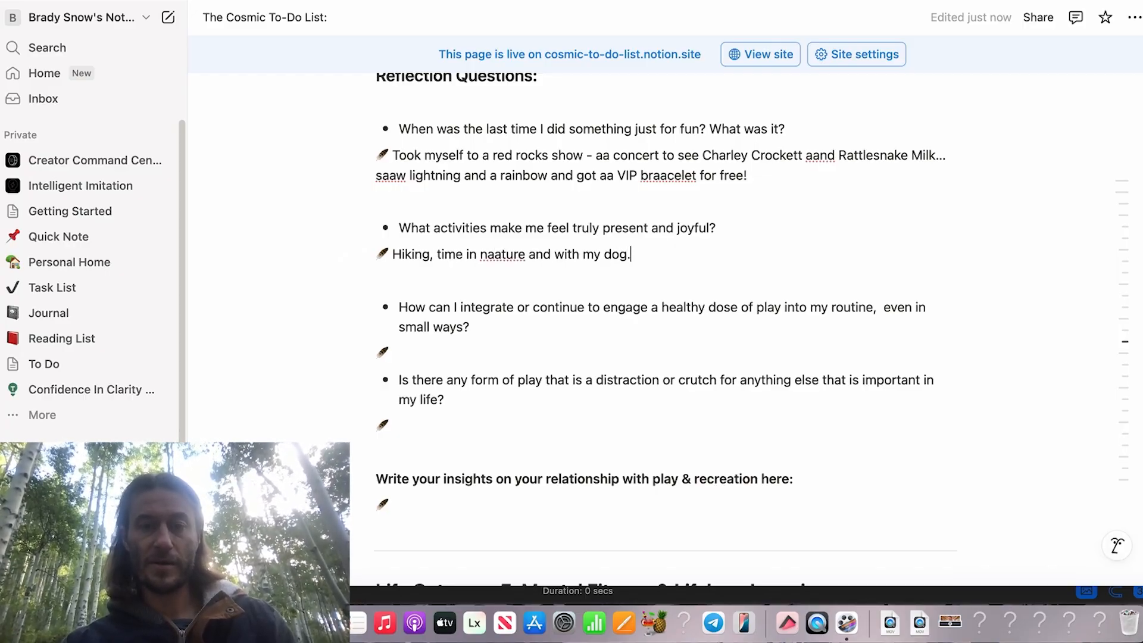
type(".  Writi")
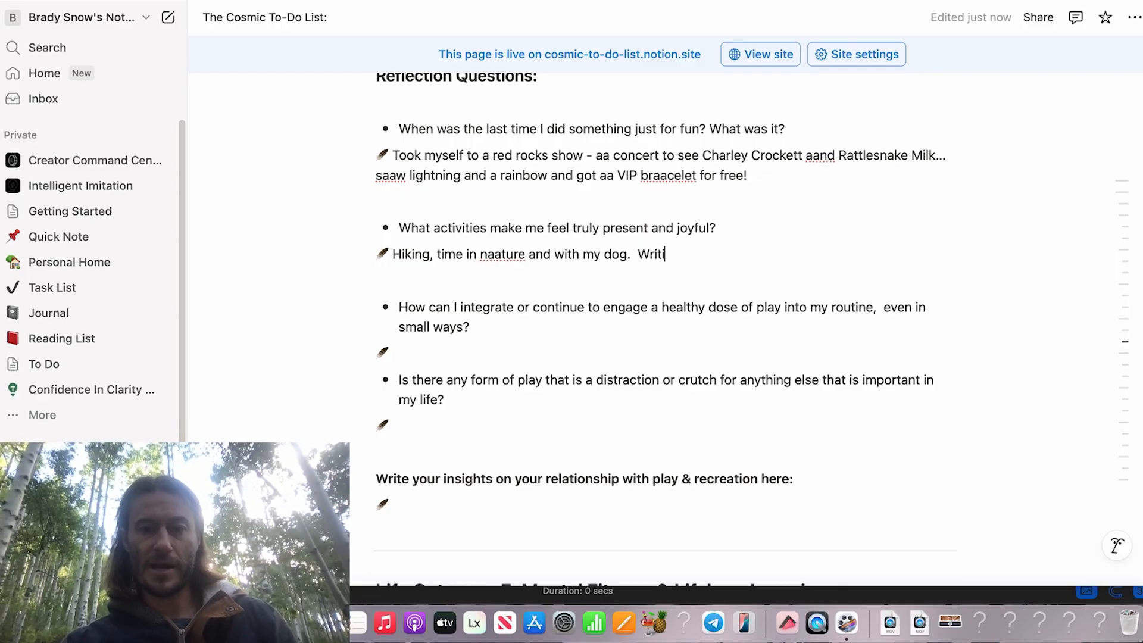
type("ng.  Music.  ")
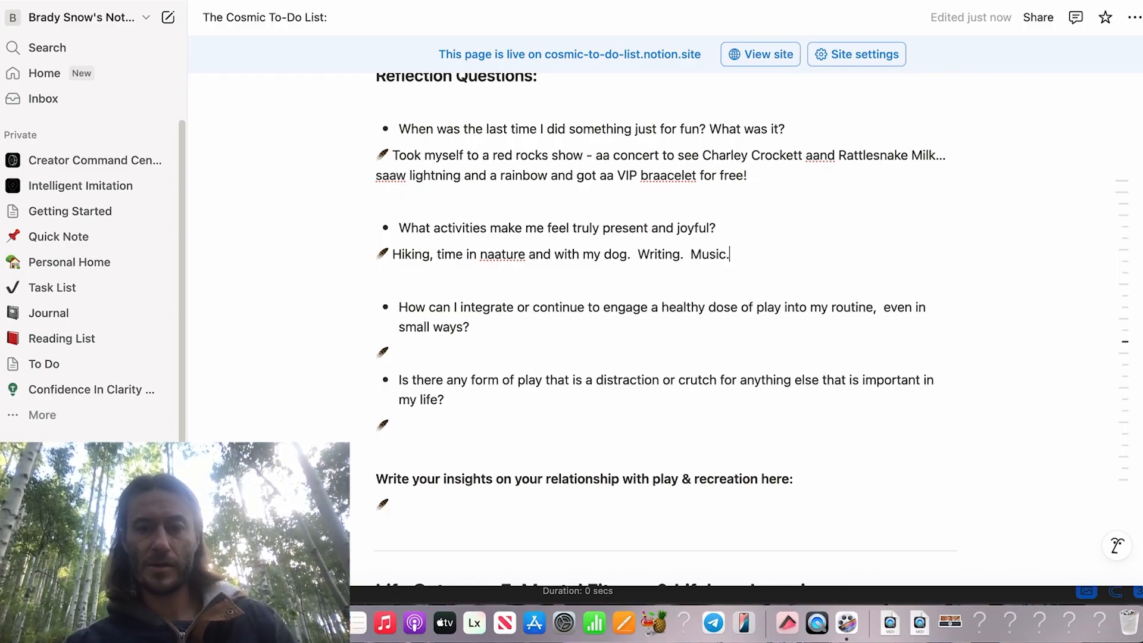
type("acting.")
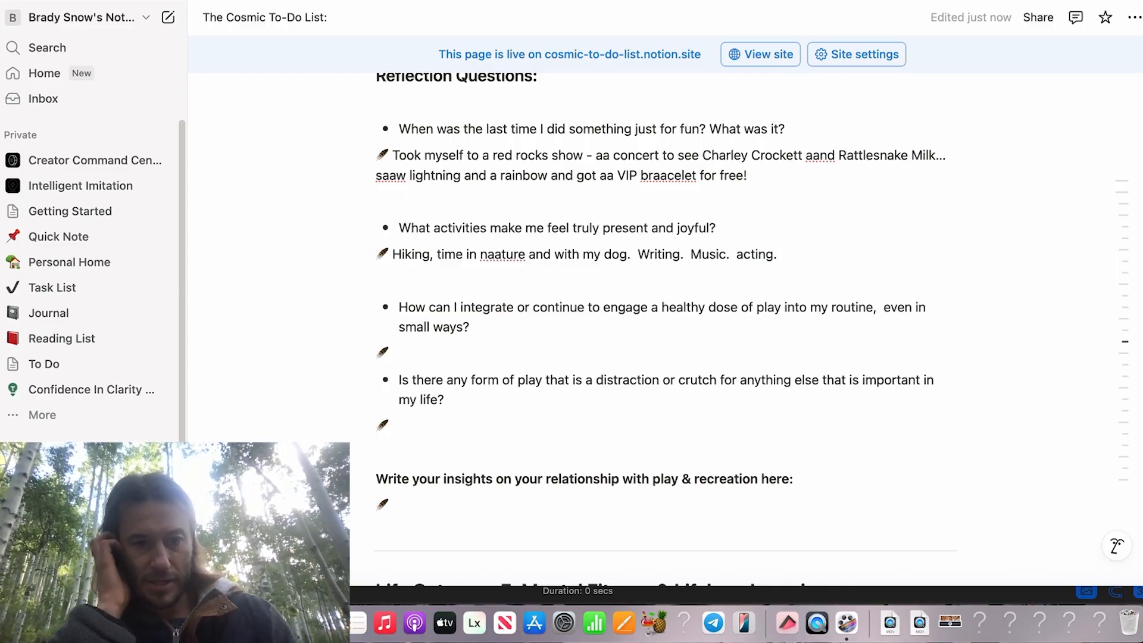
- Answer the question about integrating play into the routine with "PRACTICE GUITAR MORE!"
scroll(450, 256, "down", 3)
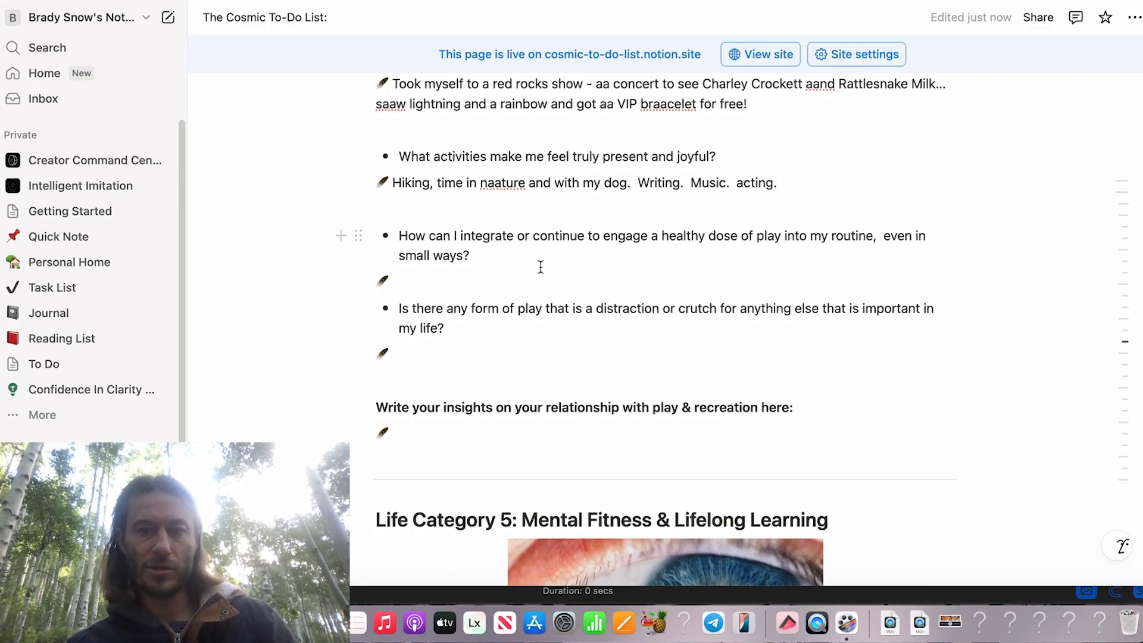
left_click(506, 279)
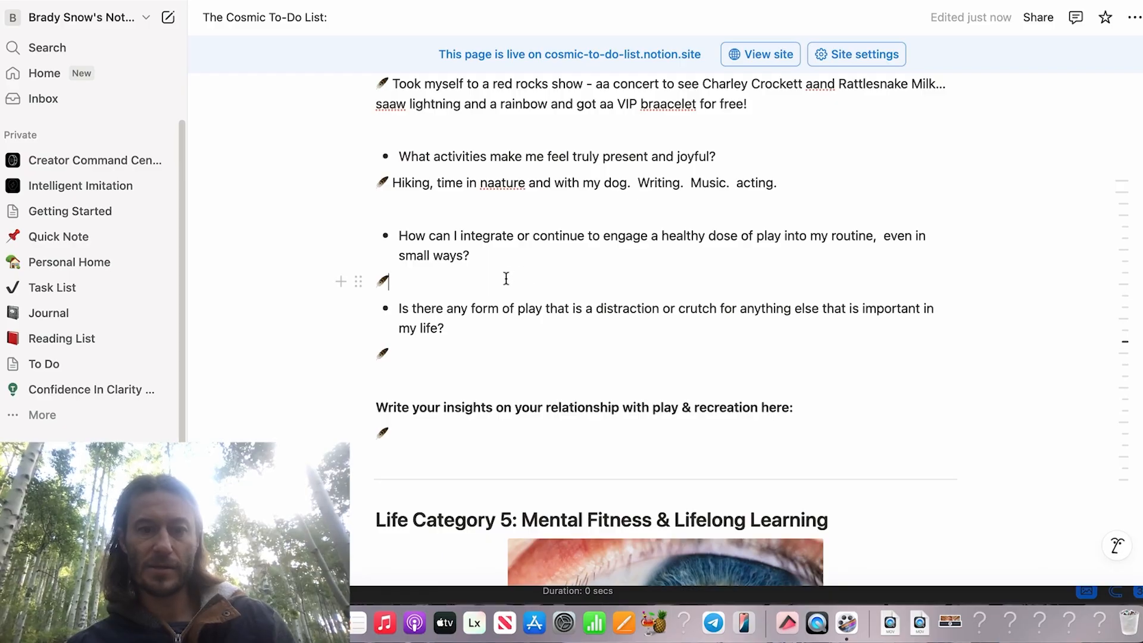
type("PR")
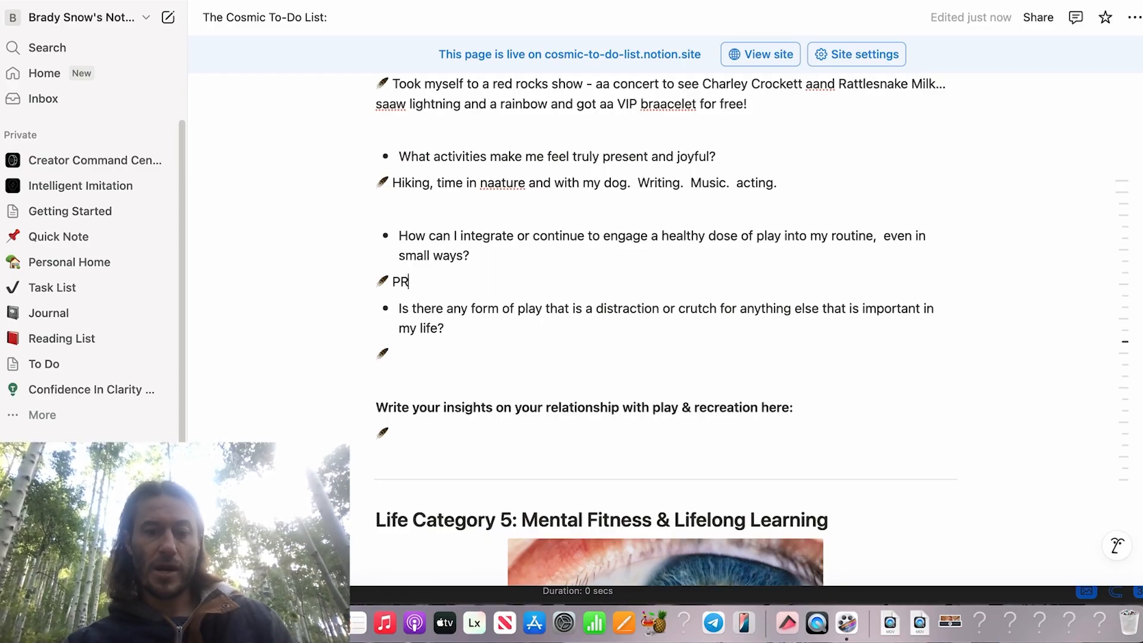
type("ACTICE GUIT")
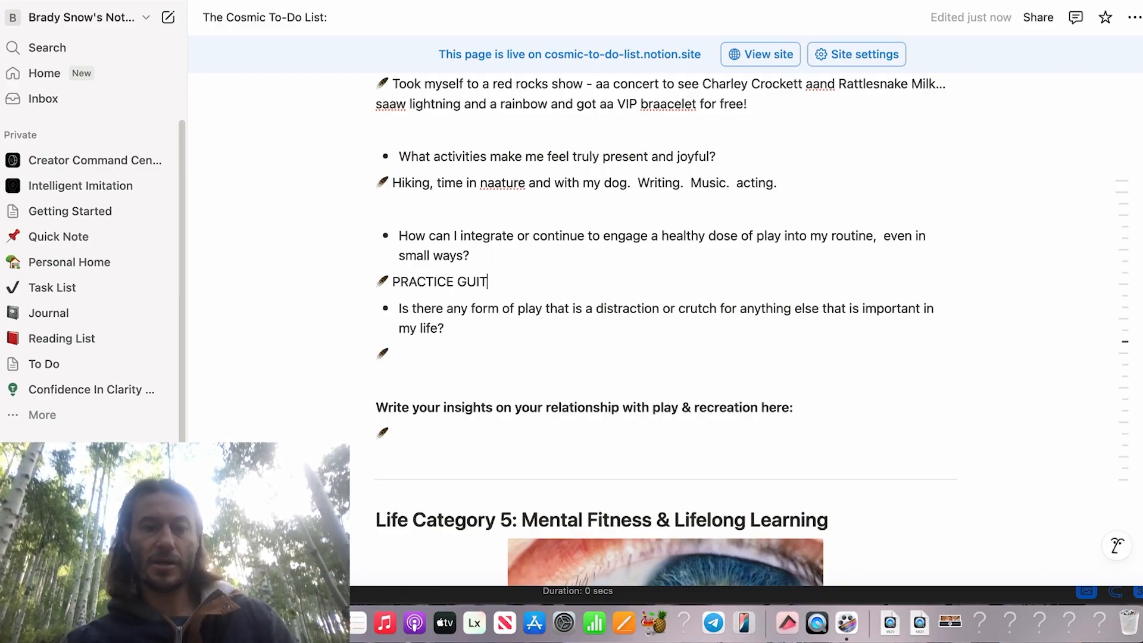
type("AAR MORE!")
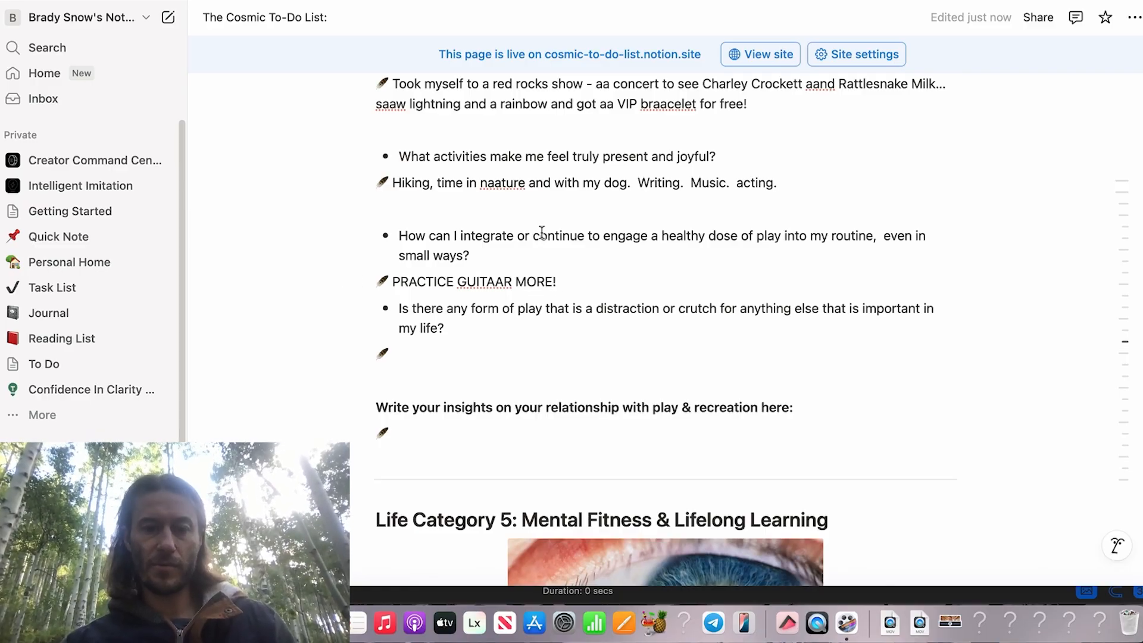
left_click(503, 284)
key("BackSpace")
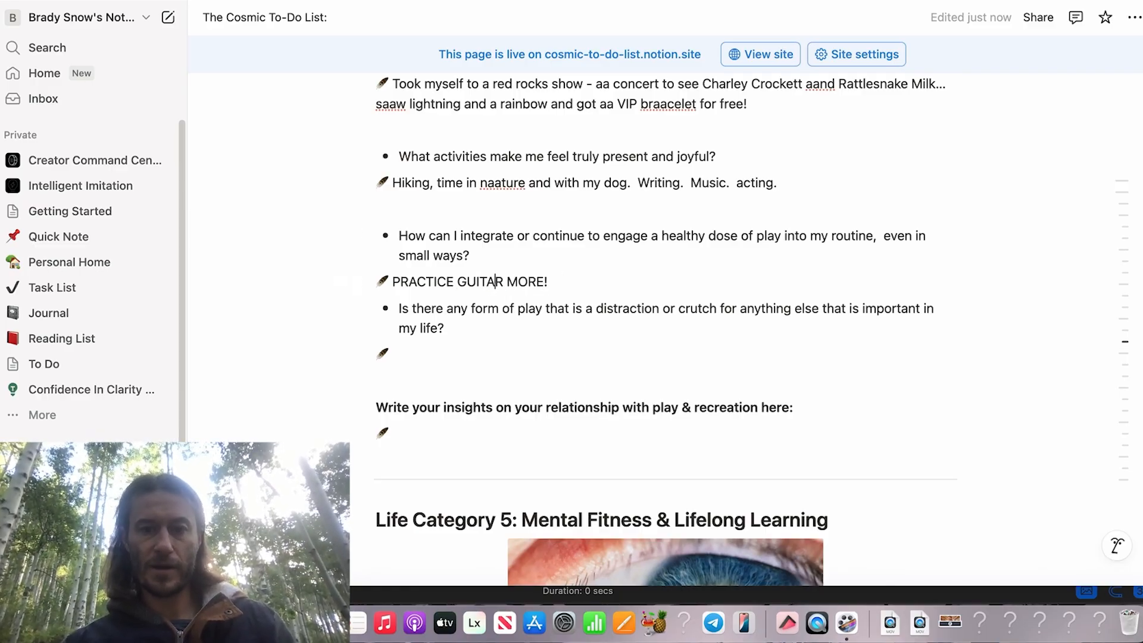
- Extend the guitar practice answer with "Write the new songs I staarted. Continue colaaborataing cretatively with others."
left_click(602, 275)
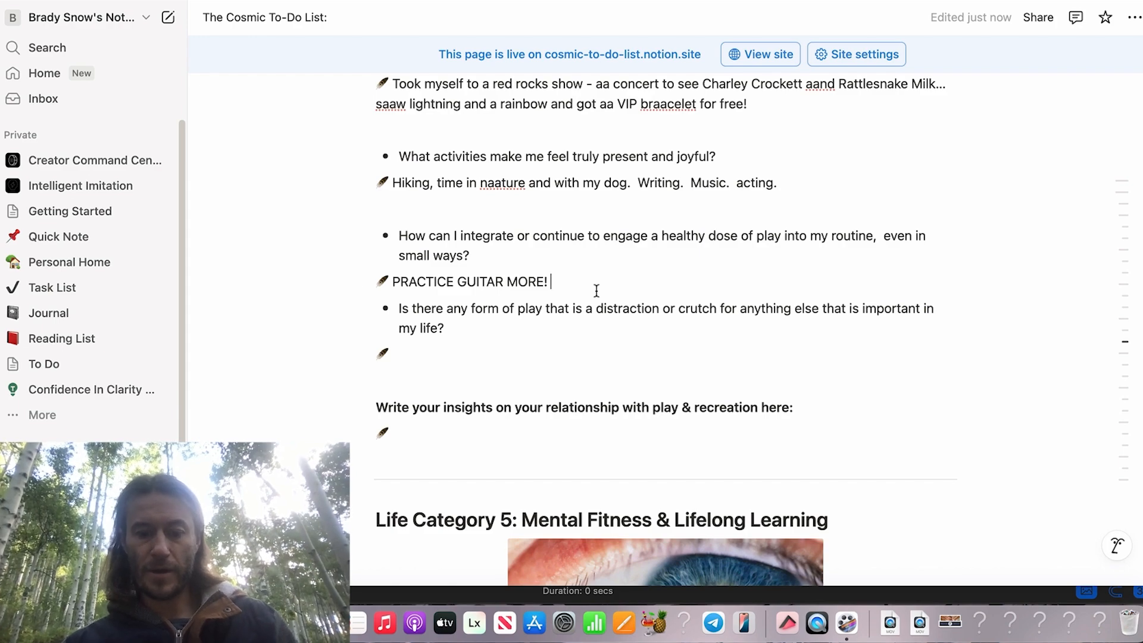
type("Write the new")
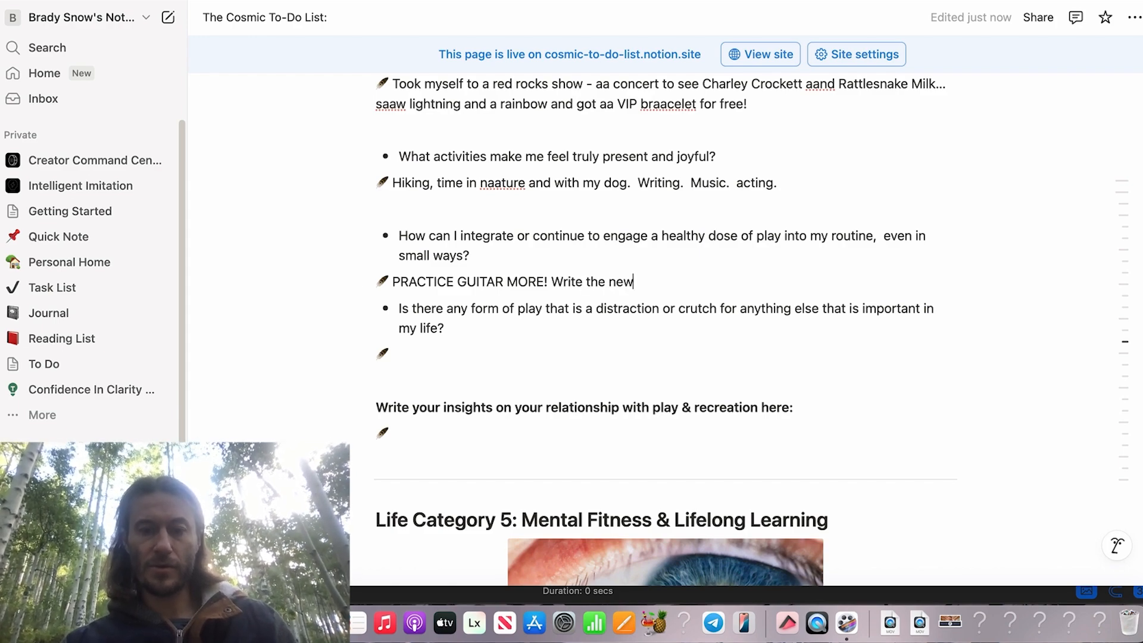
type(" songs I staarted. ")
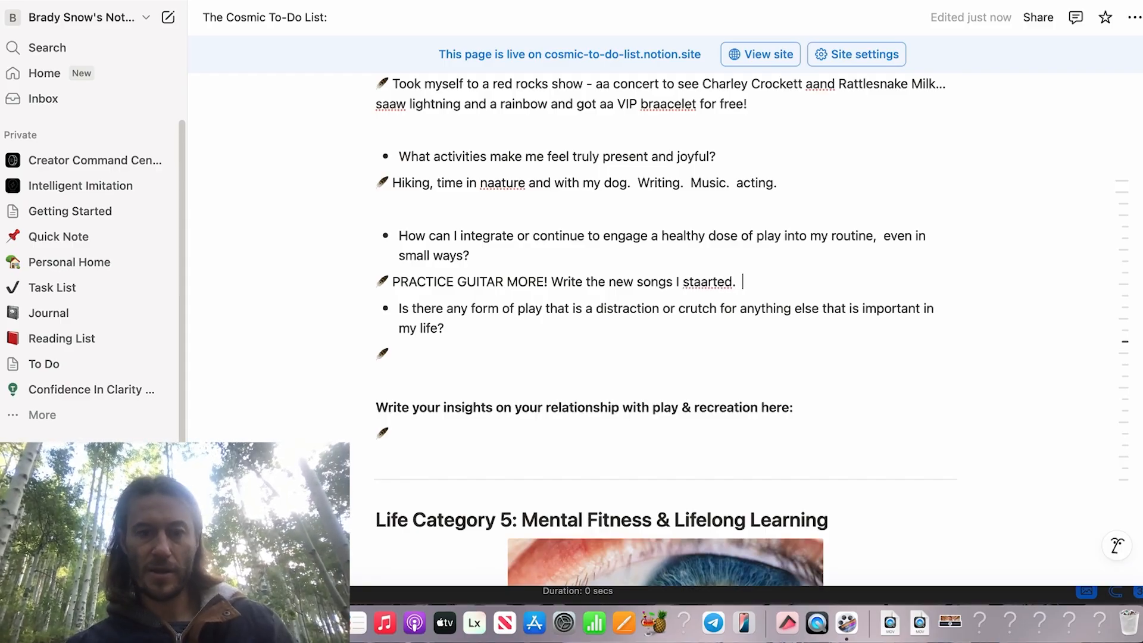
type("Cont")
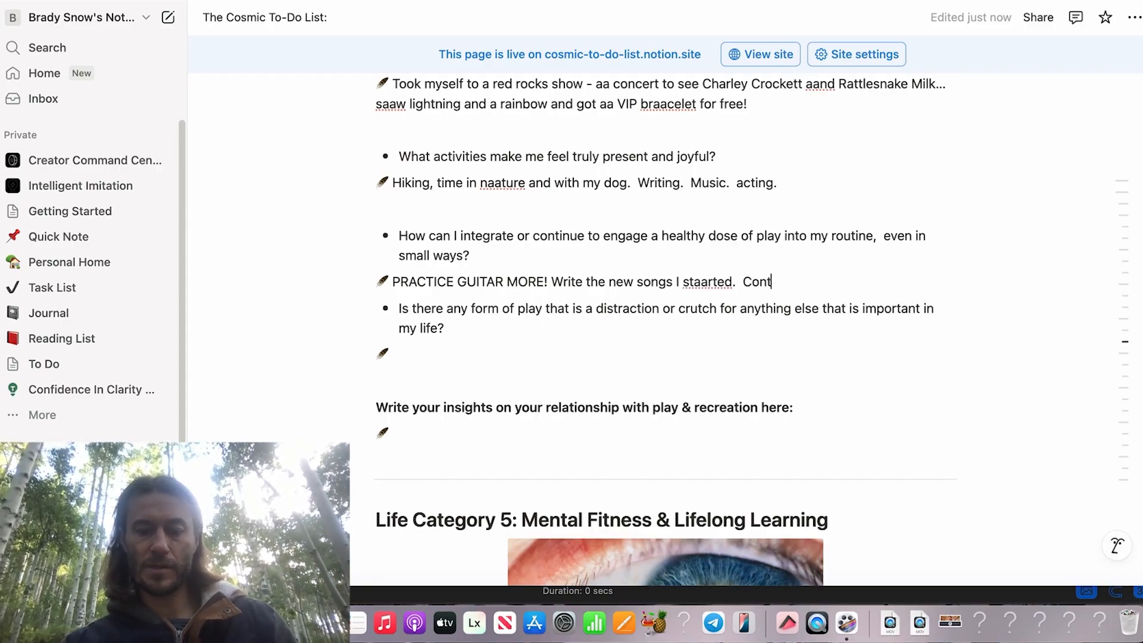
type("inue colaab")
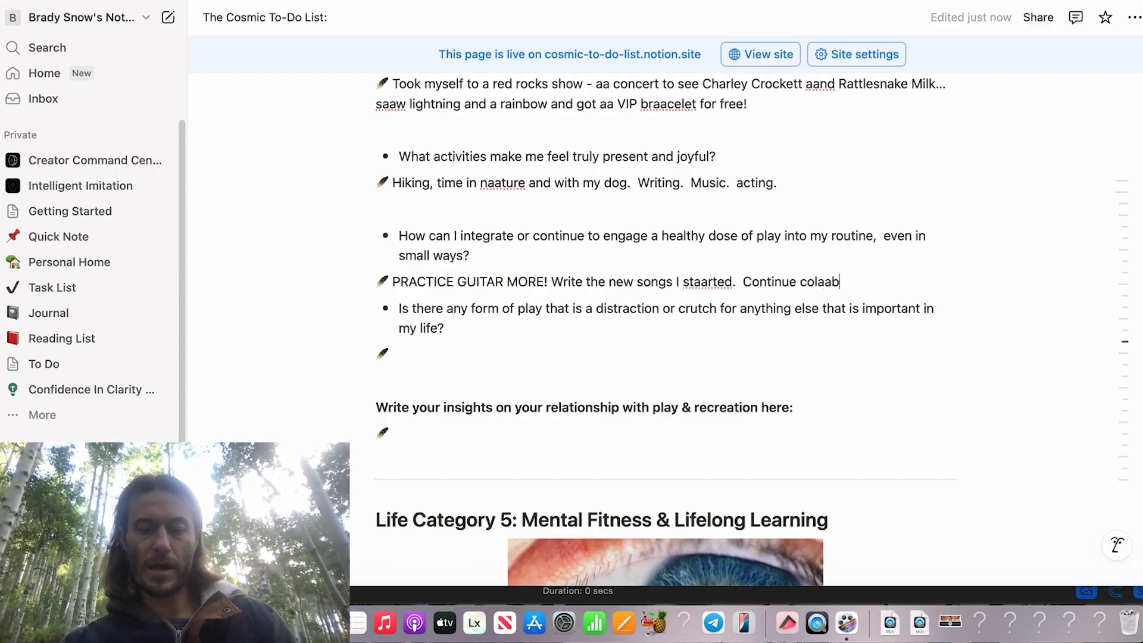
type("orataing cretativel")
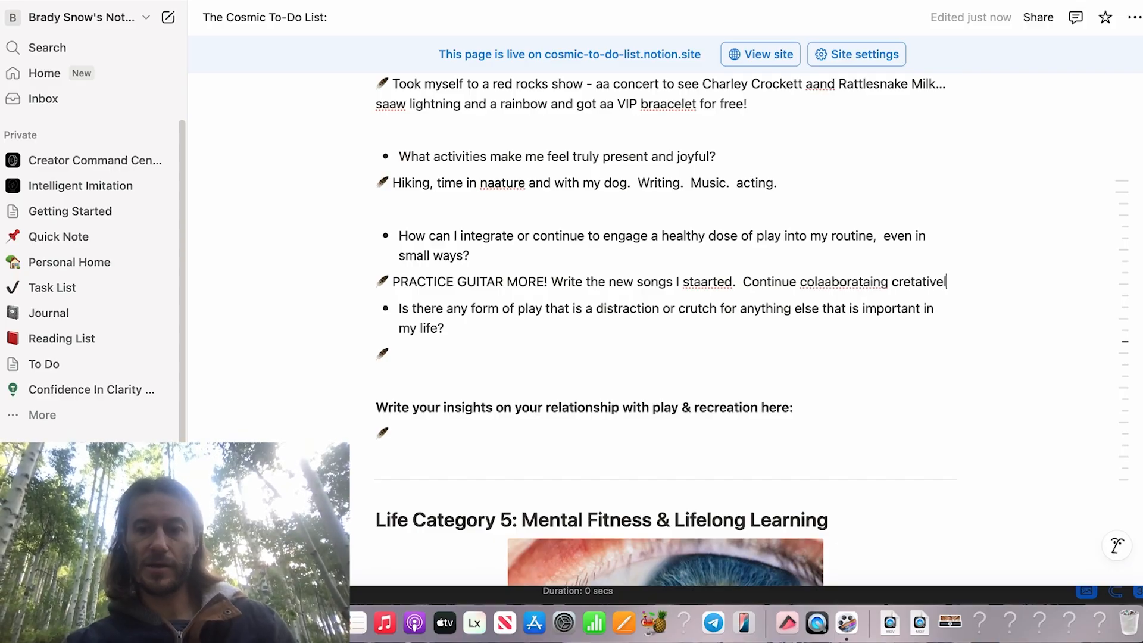
type("y with other")
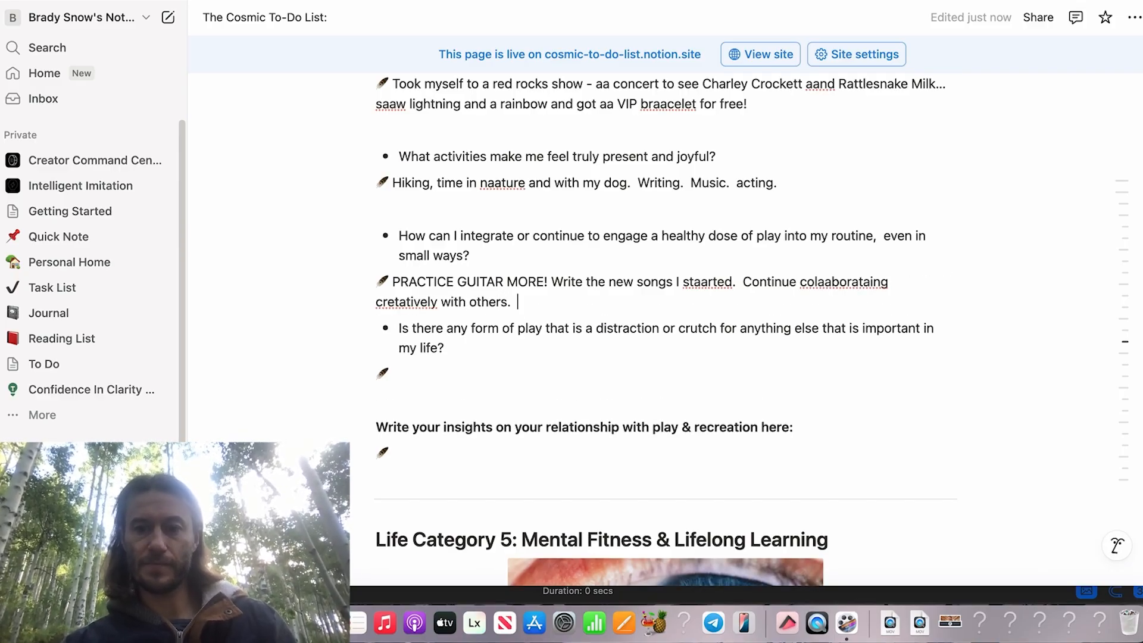
type("s.")
- Correct the misspelled "colaaborataing" in the guitar practice answer to "colaborating"
left_click(830, 282)
key("BackSpace")
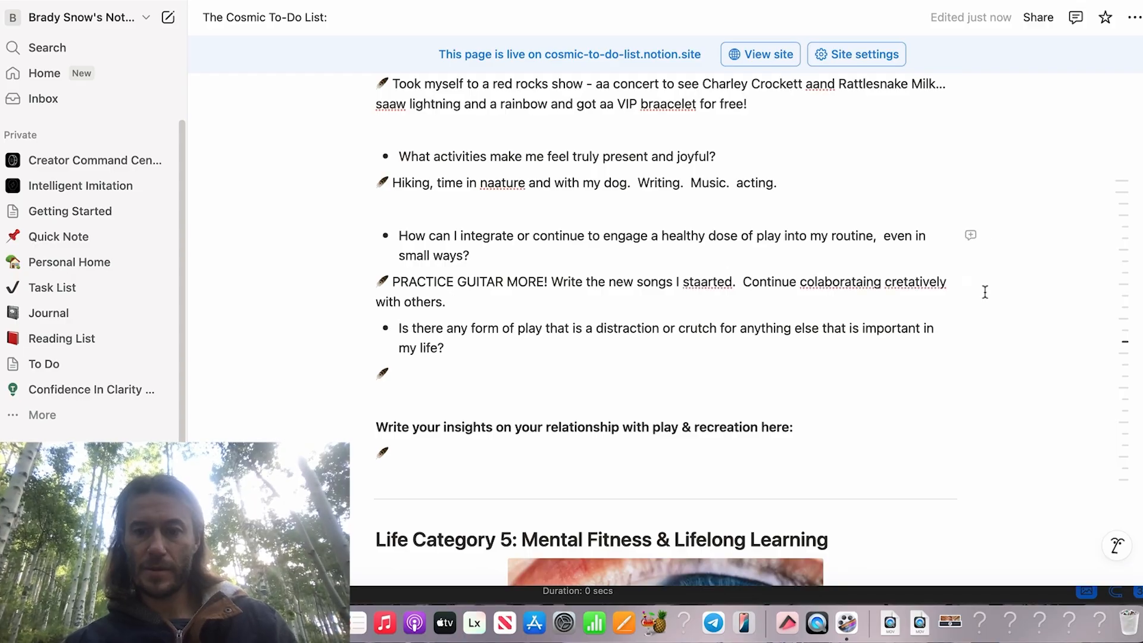
left_click(862, 282)
key("BackSpace")
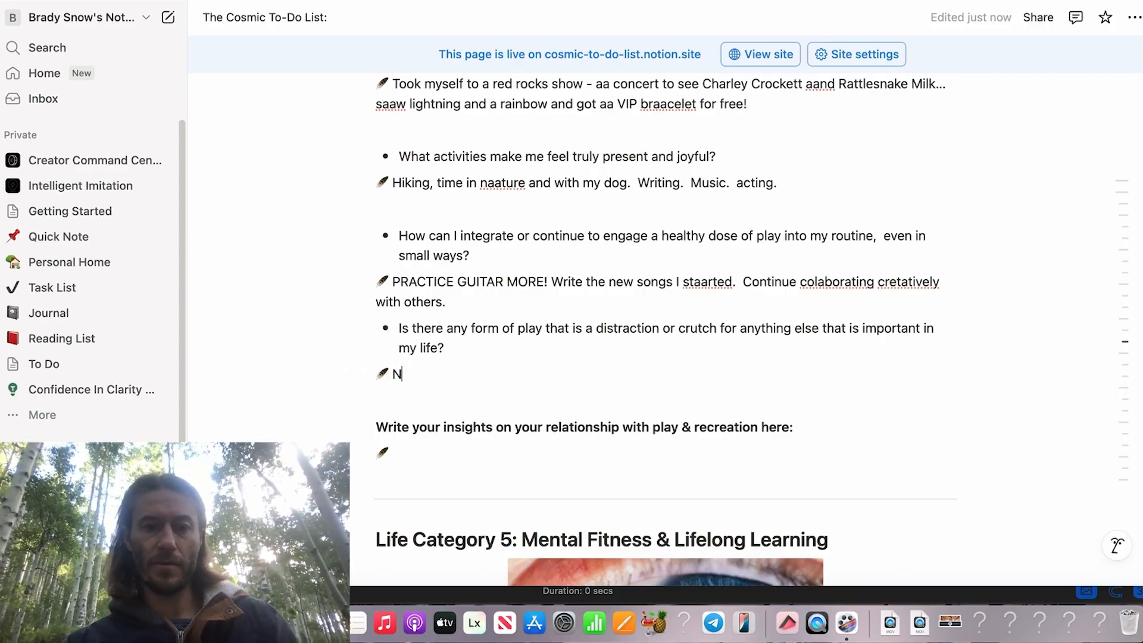
- Answer the distraction-or-crutch question with "No - other than addiction to snowboaarding, hiking....but I am in good balaance now sso justt keep it in check."
type("o")
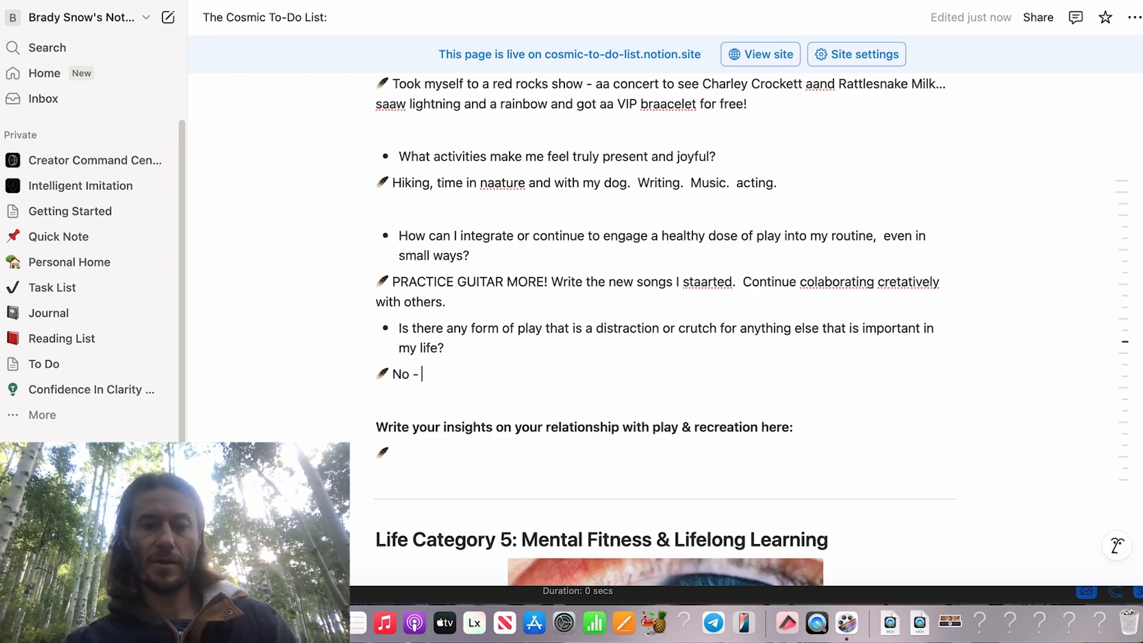
type(" - other than a")
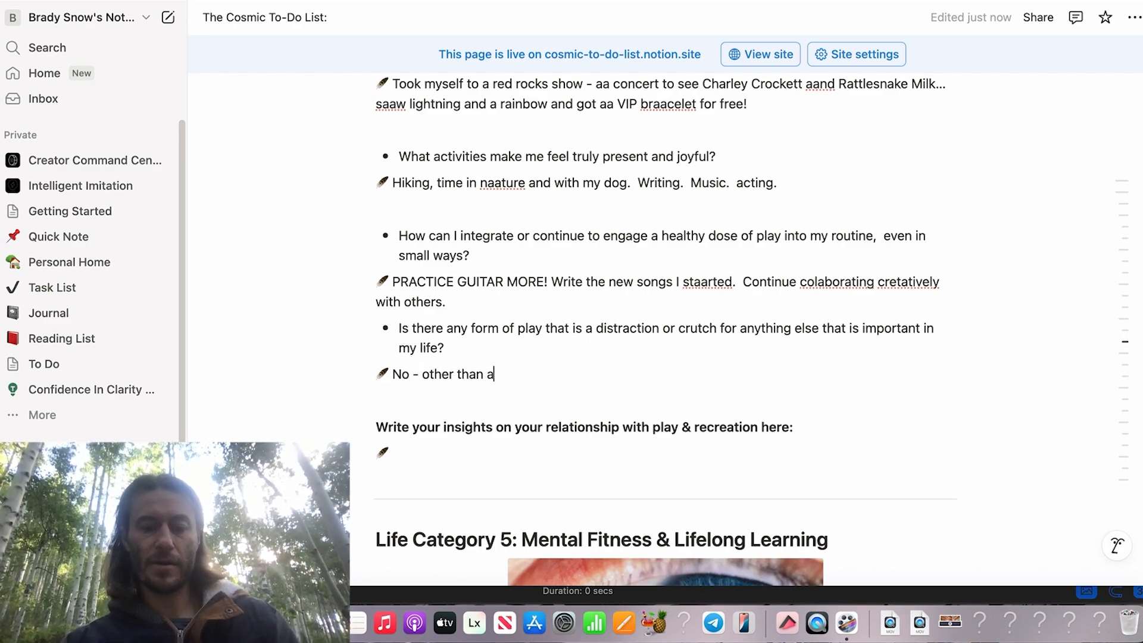
type("addiction to")
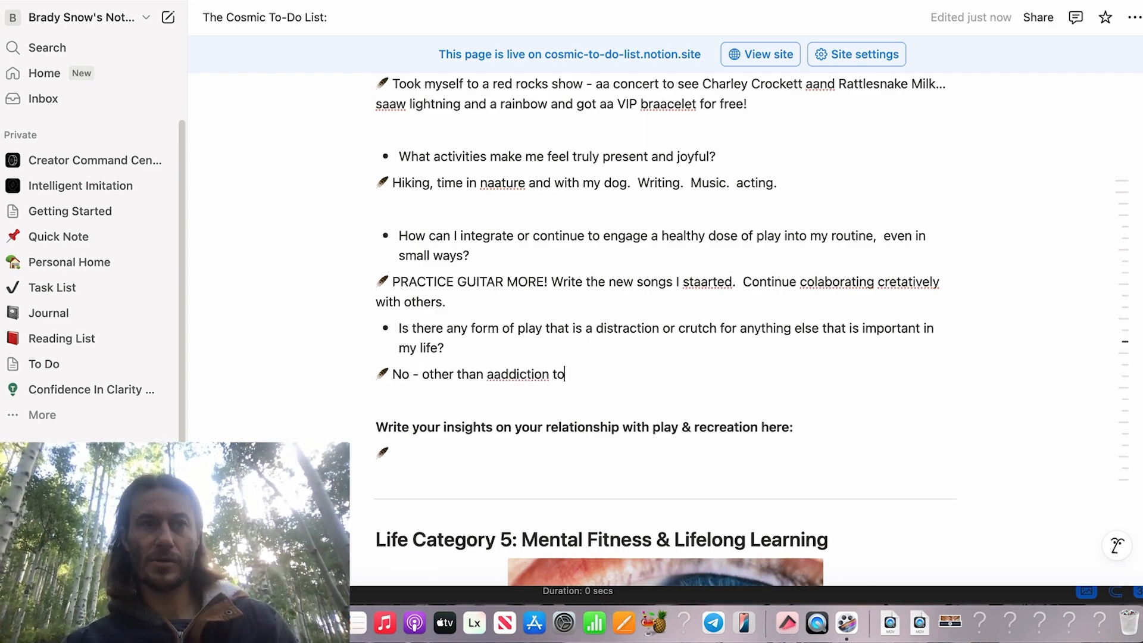
type(" snowbo")
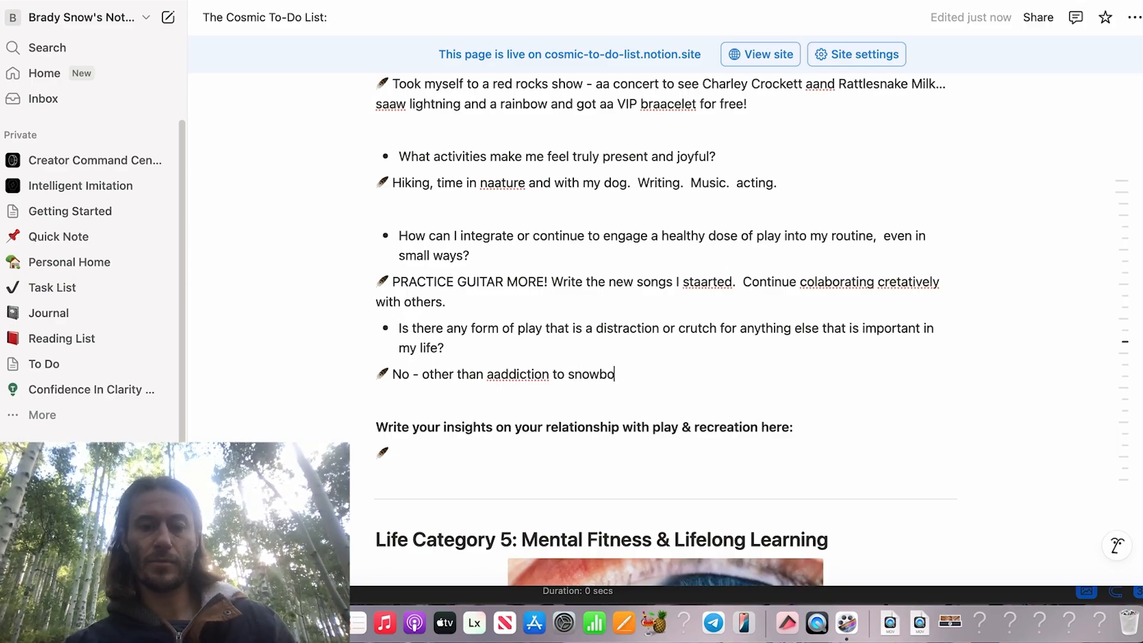
type("aarding, hiking")
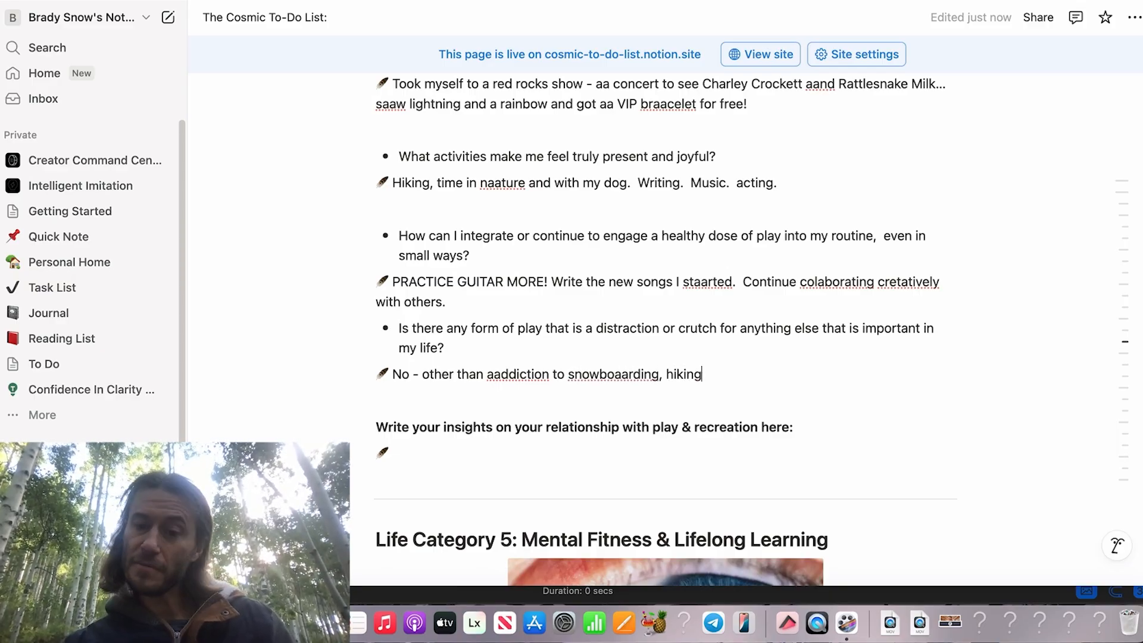
type("....")
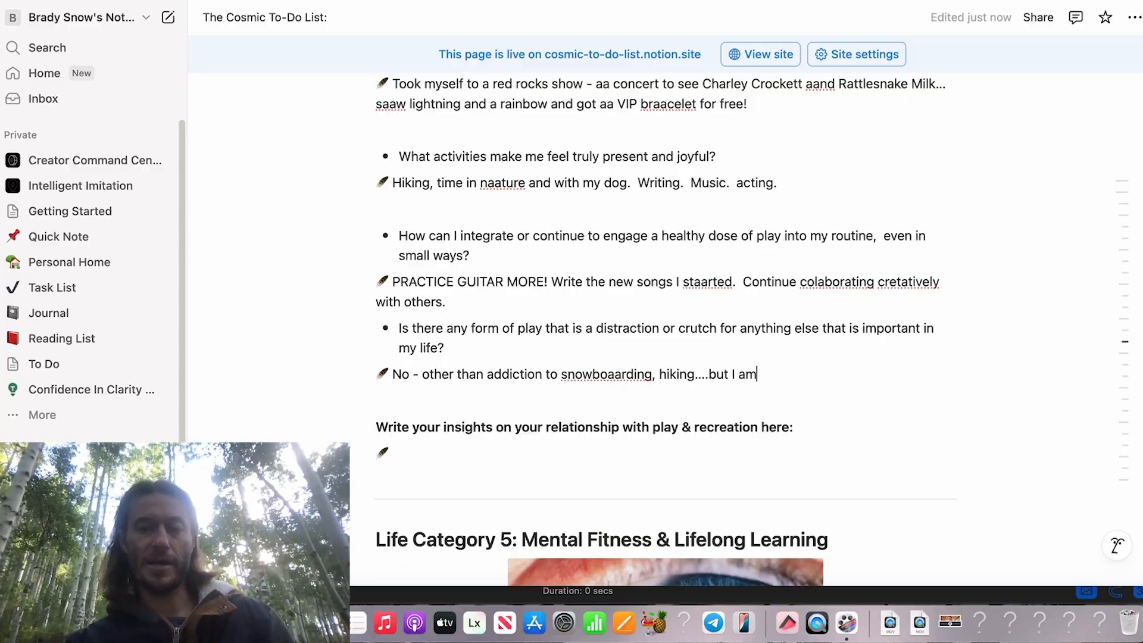
type("in good baal")
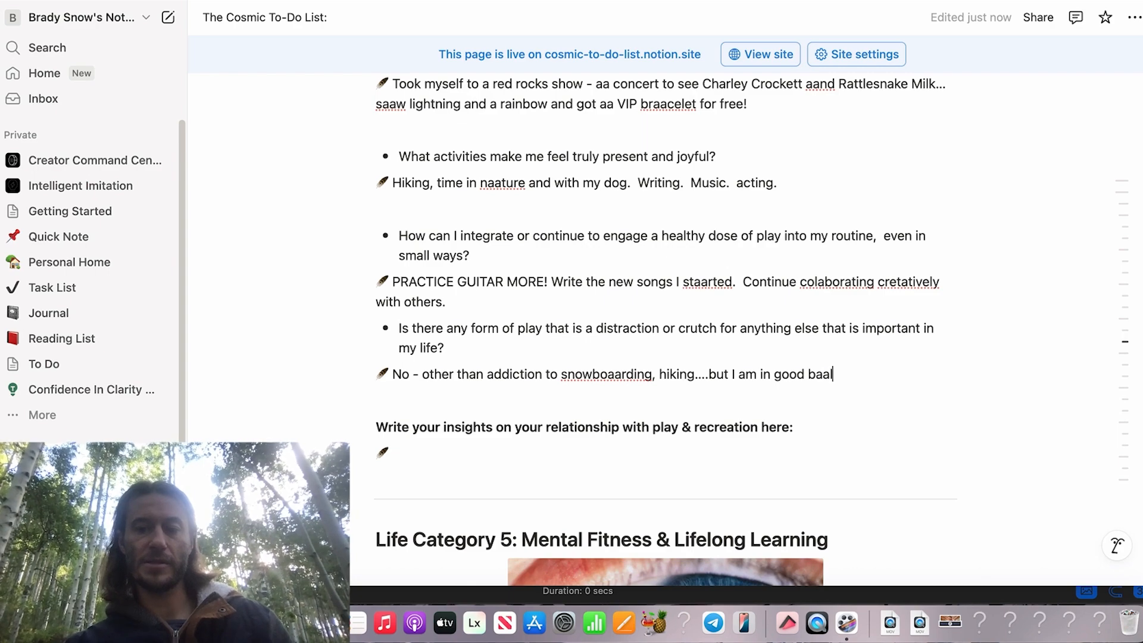
key("BackSpace")
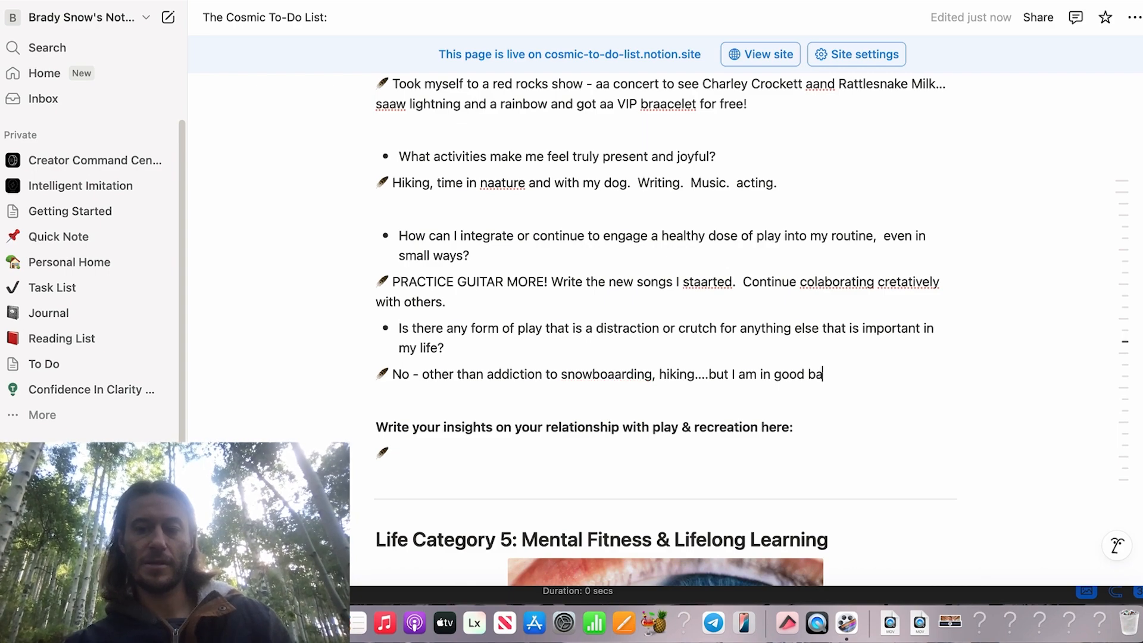
type("laance now sso justt keep it ")
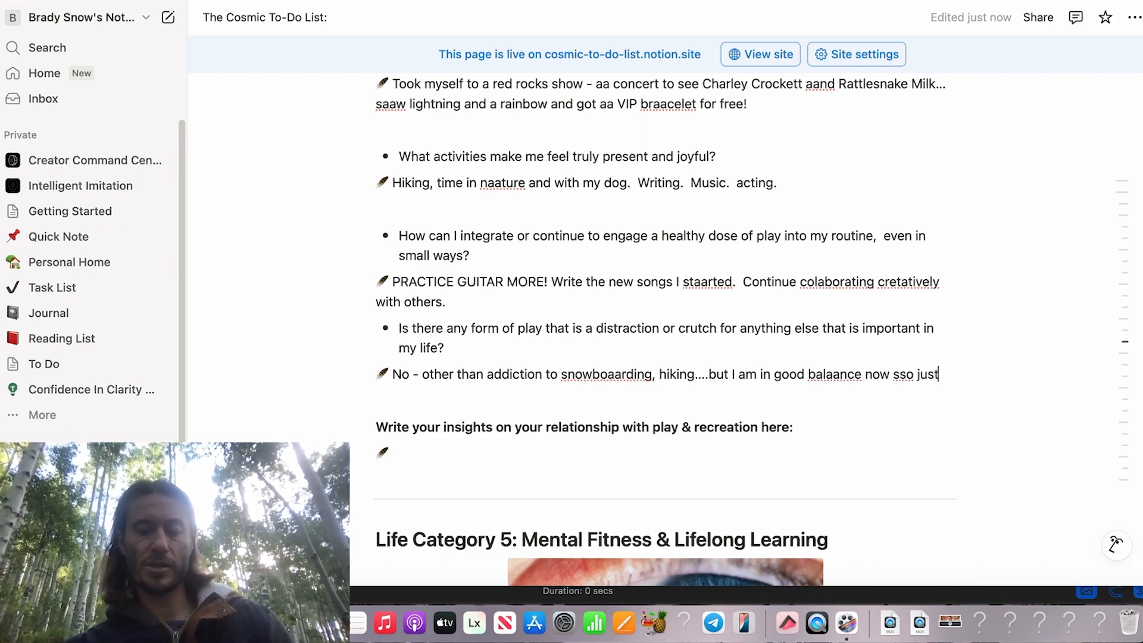
type("in check.")
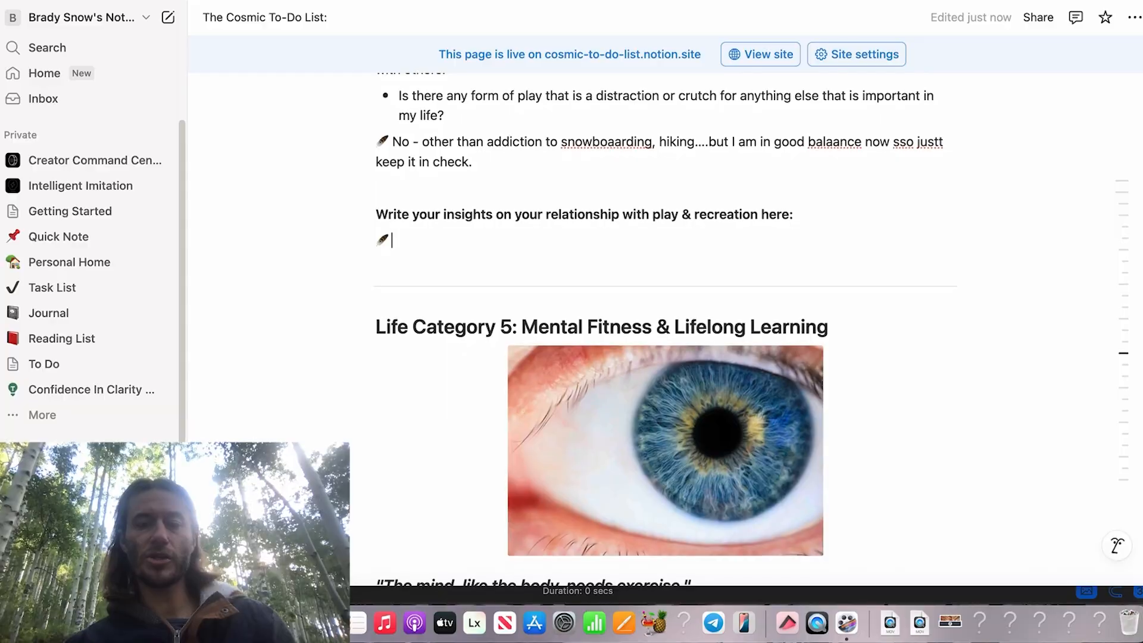
- Begin the play & recreation insights with "Overall heaalthy, coming out of aa hustle n grind phaase where I"
type("Over")
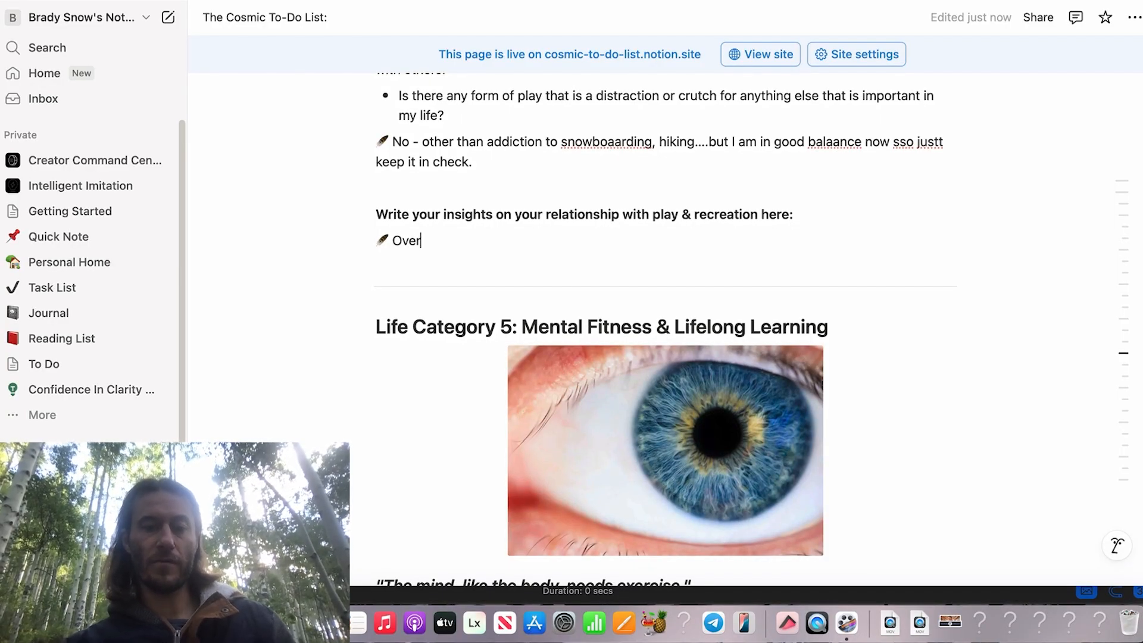
type("all heaalthy")
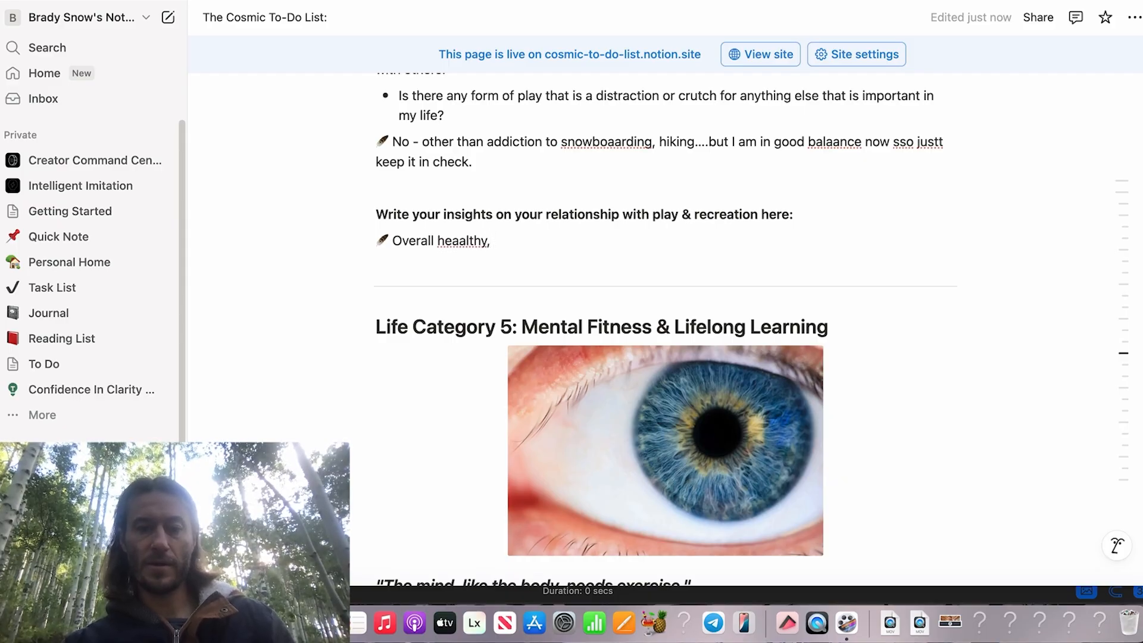
type(", coming out of a")
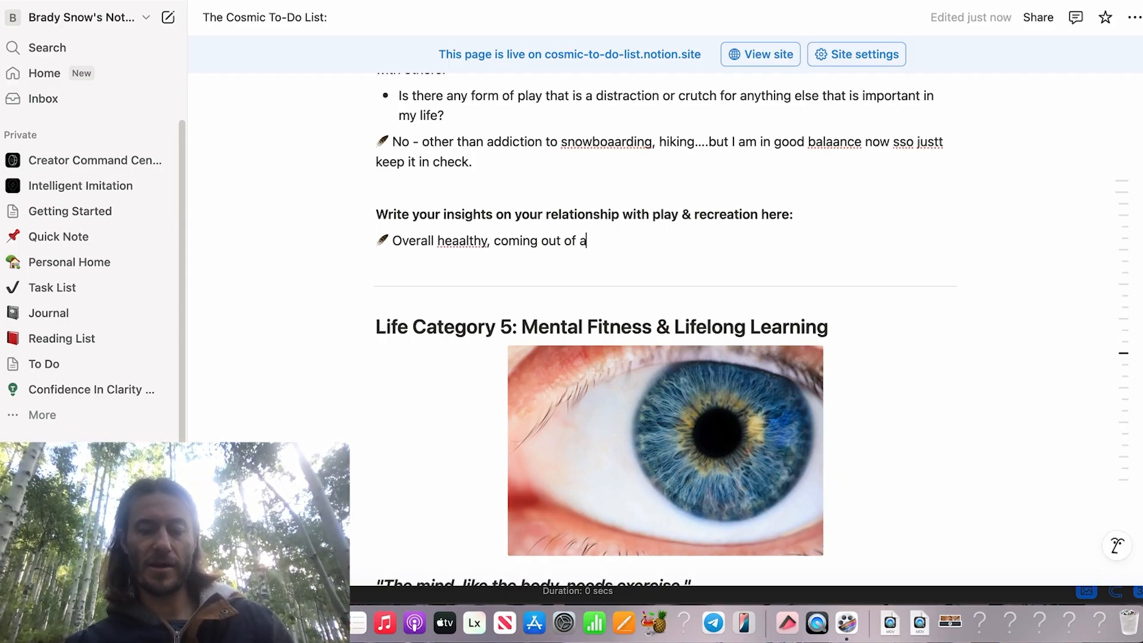
type("a hustle")
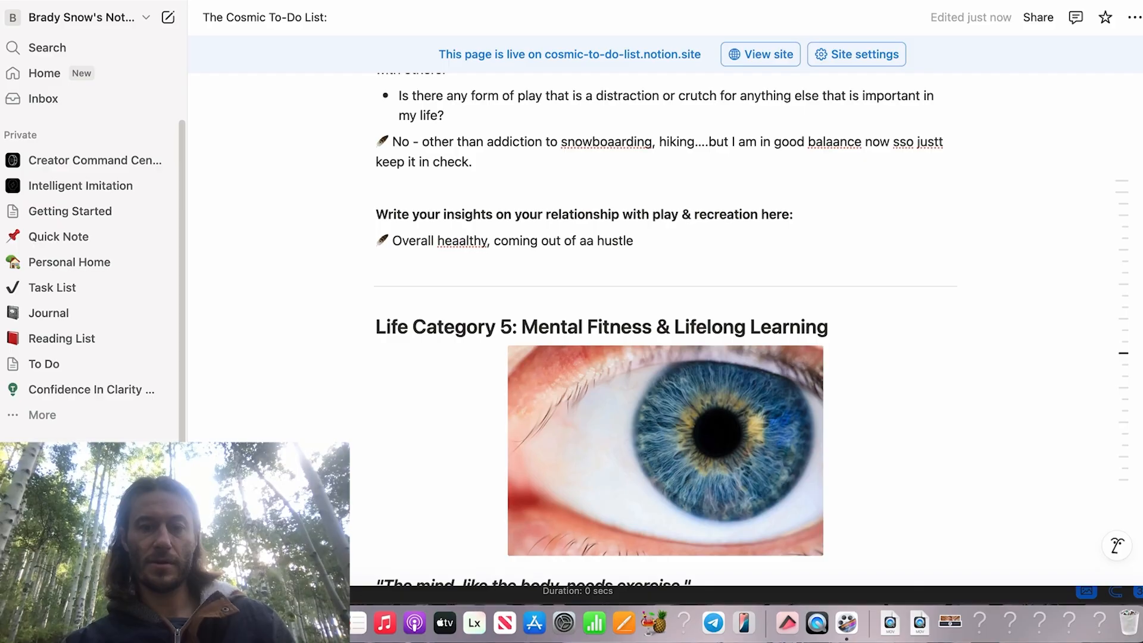
type(" n grind phaas")
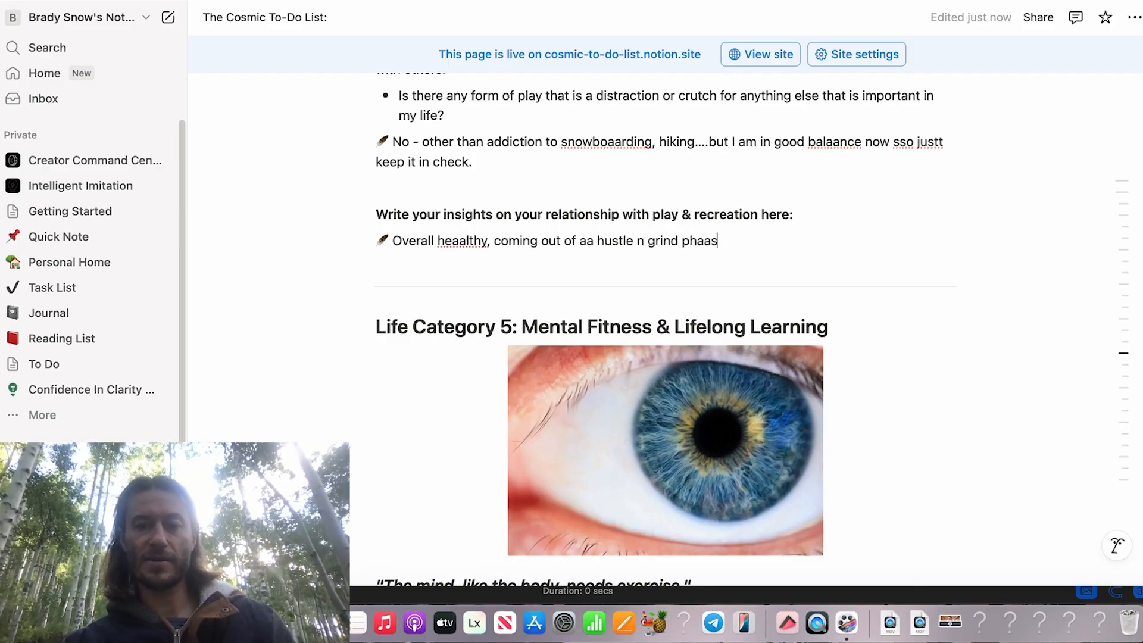
type("e where I s")
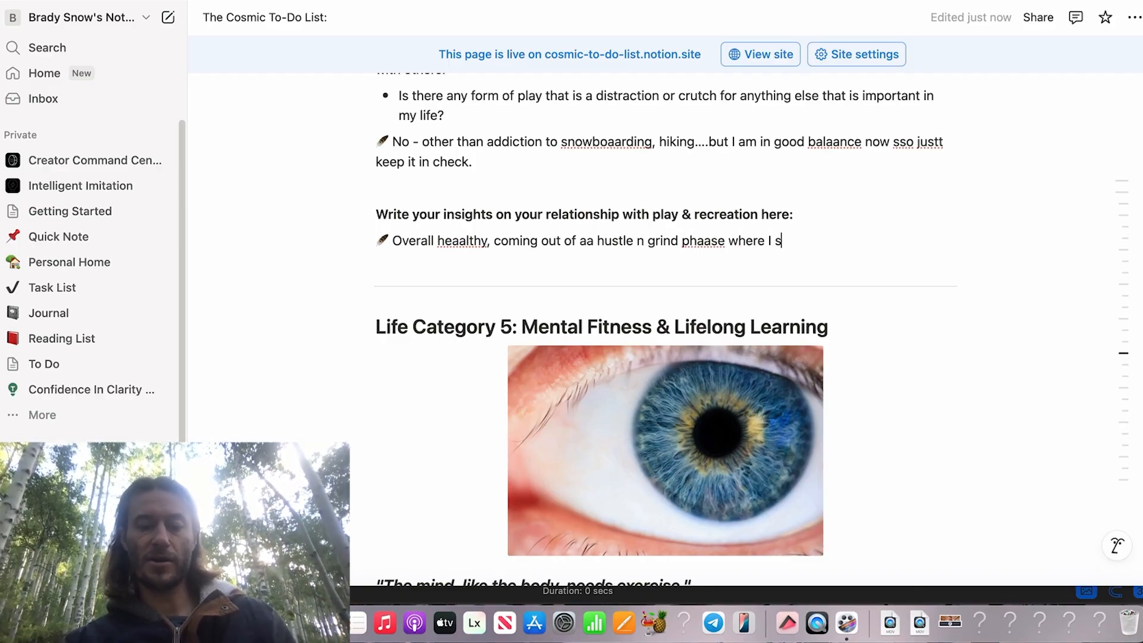
- Continue the play & recreation insights with "still have work to do but it is soul aligned work, and"
type("till have work to do b")
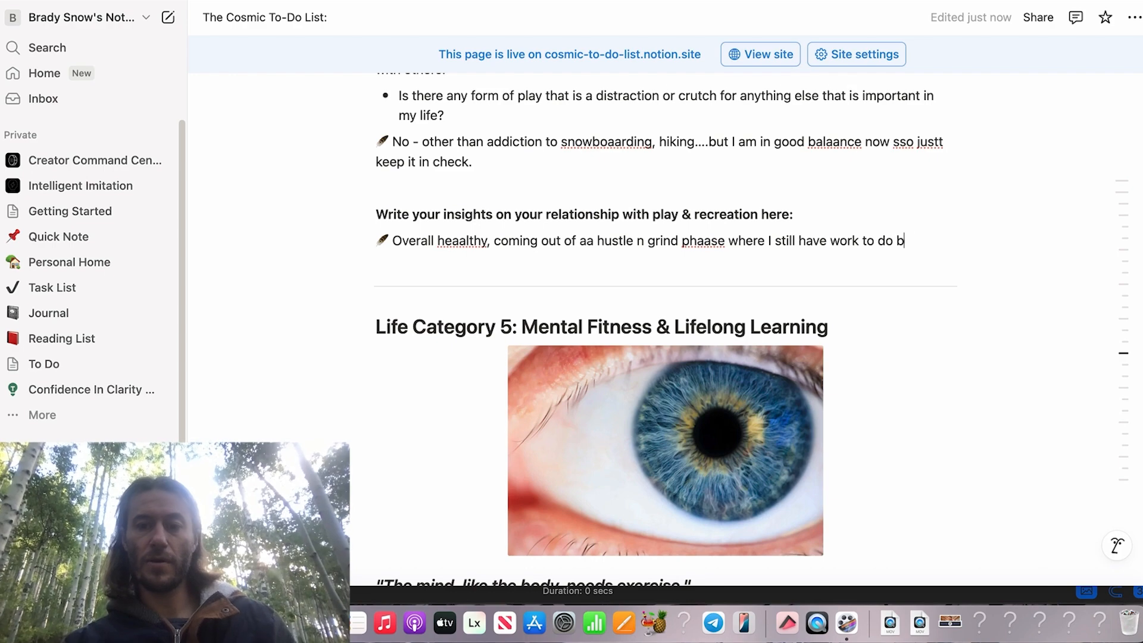
type("ut it is soul ")
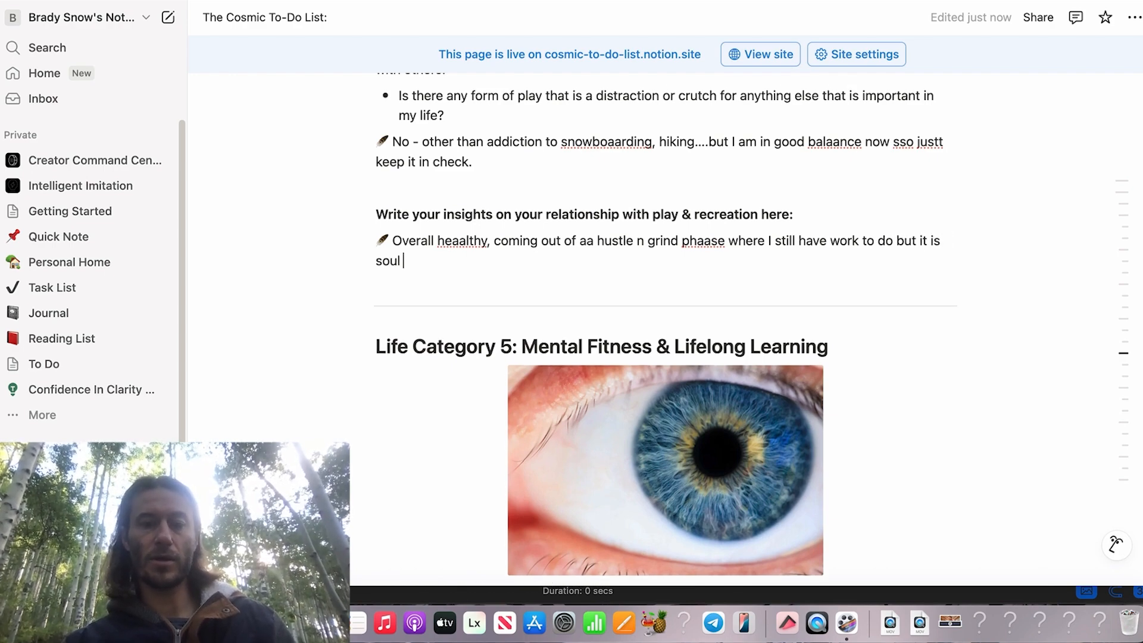
type("aligned work, and ")
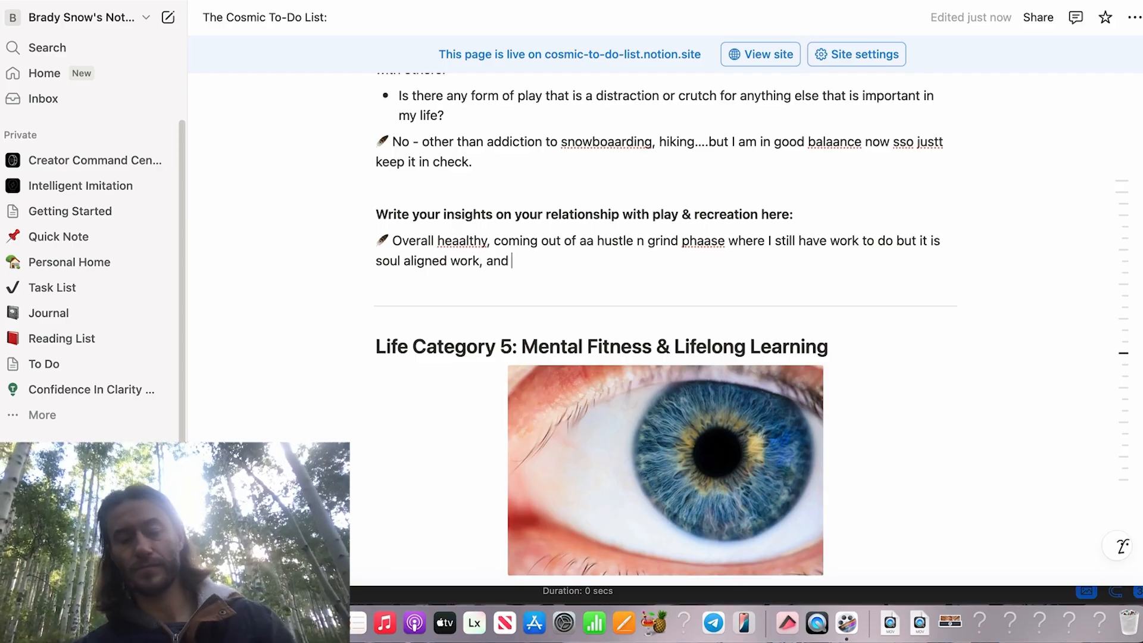
- Extend the play & recreation insights with "I am attempting to maake more time for creataive projectts, the ones thta matter..."
type("I am atte")
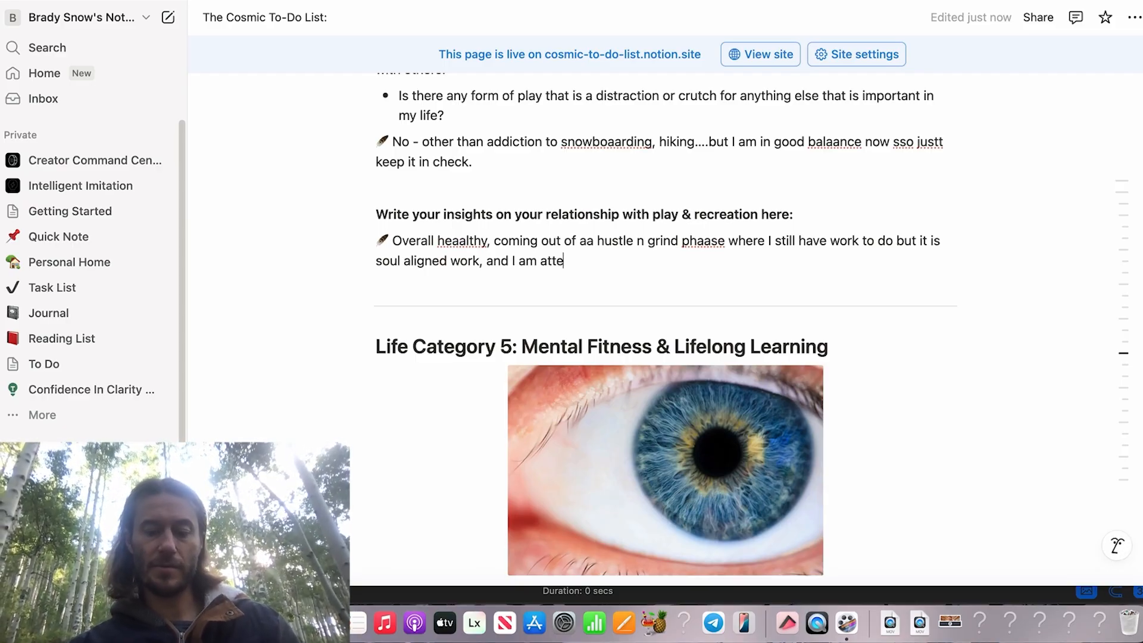
type("mpting to maake more time ")
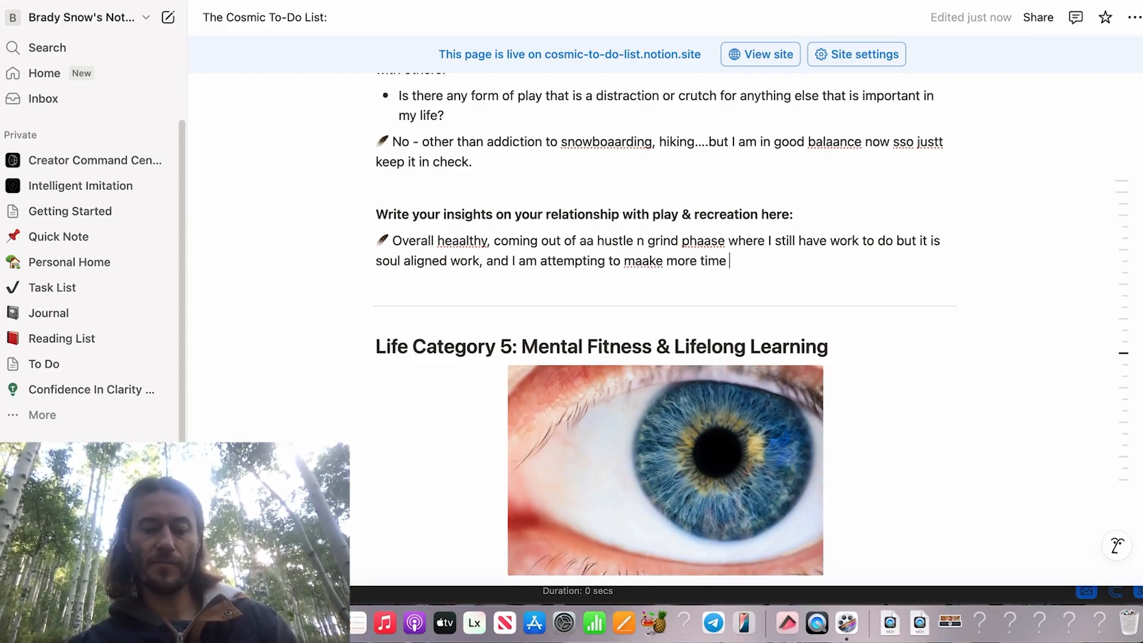
type("for creataive projec")
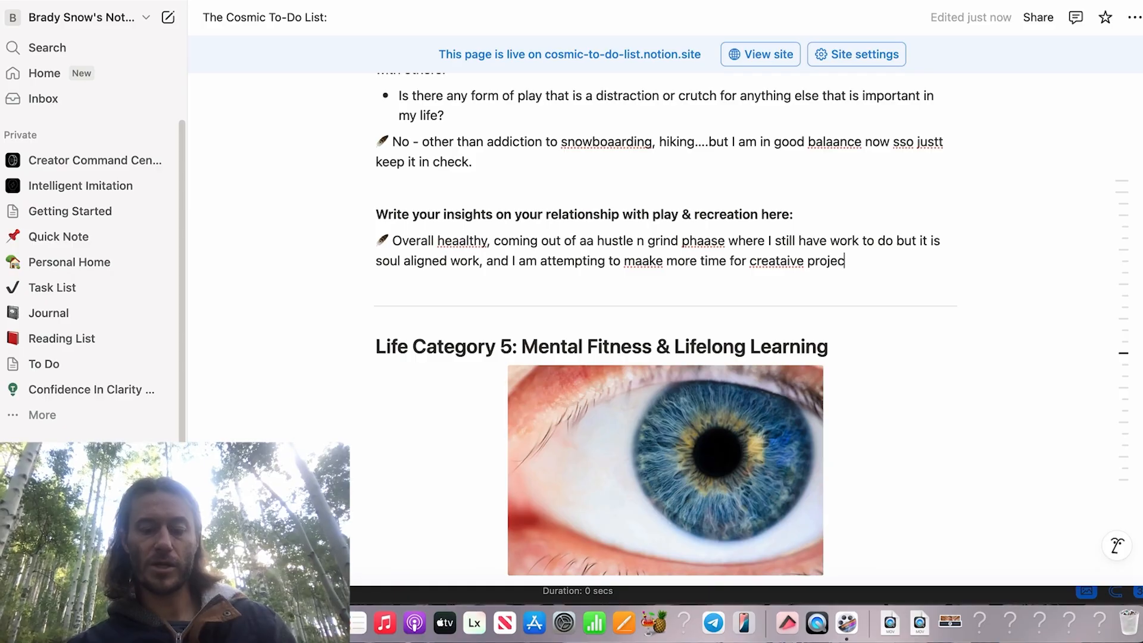
type("tts, the ones thta ma")
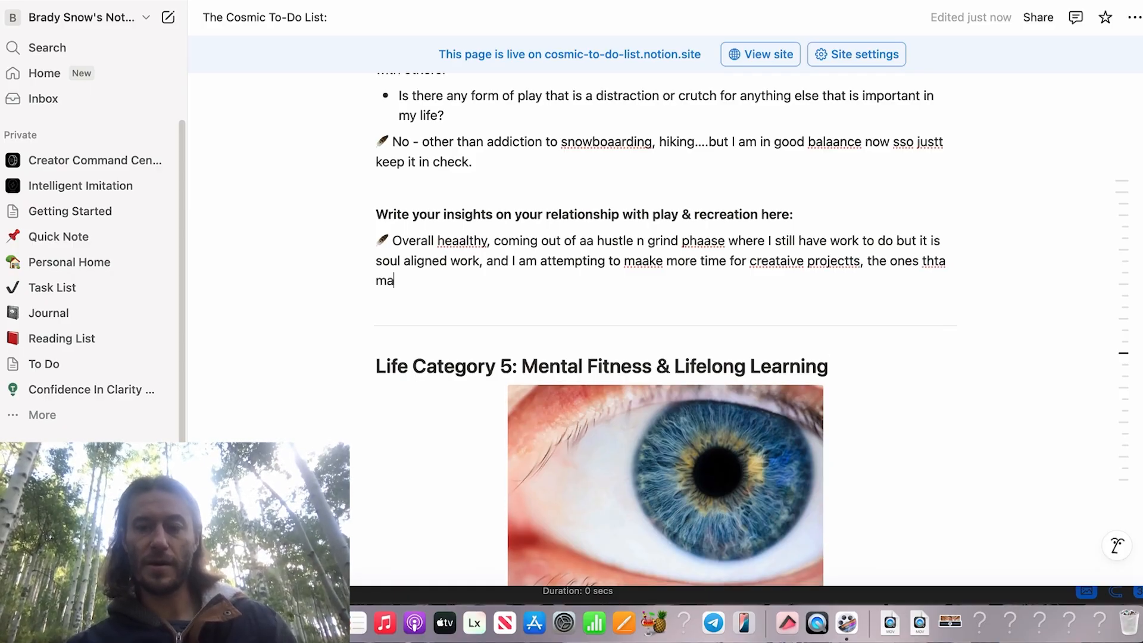
type("tter...woul")
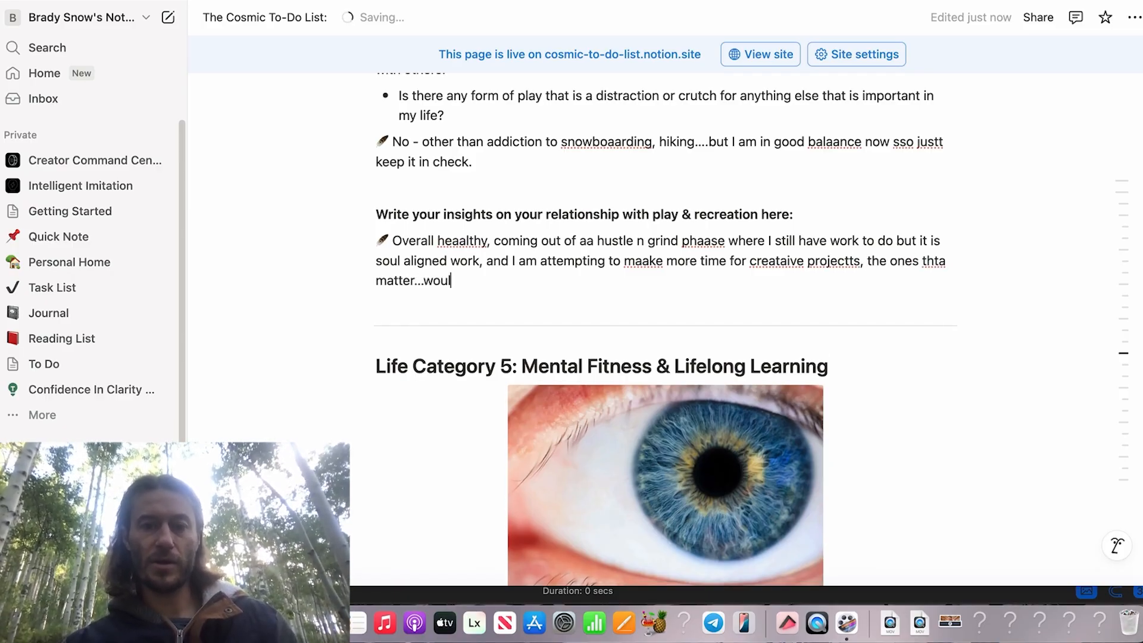
- Finish the play insights with "would like to do more with others like shoot music vidoes, play music, continue improv acting, maybe making naarrataive films someday."
type("d like to do more wit")
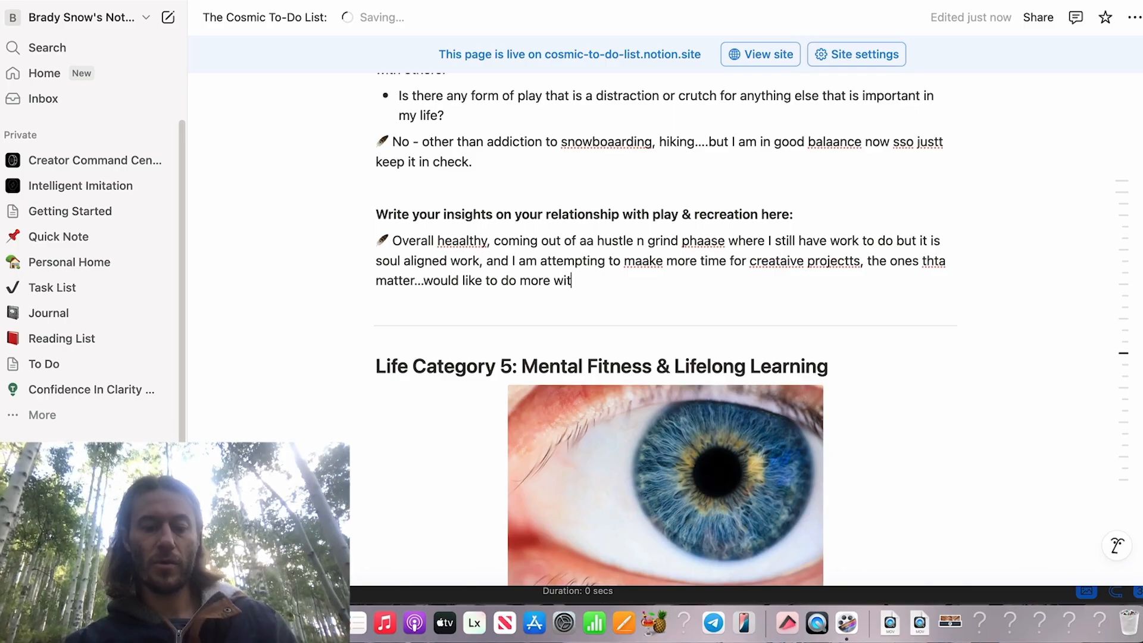
type("h others Iike sh")
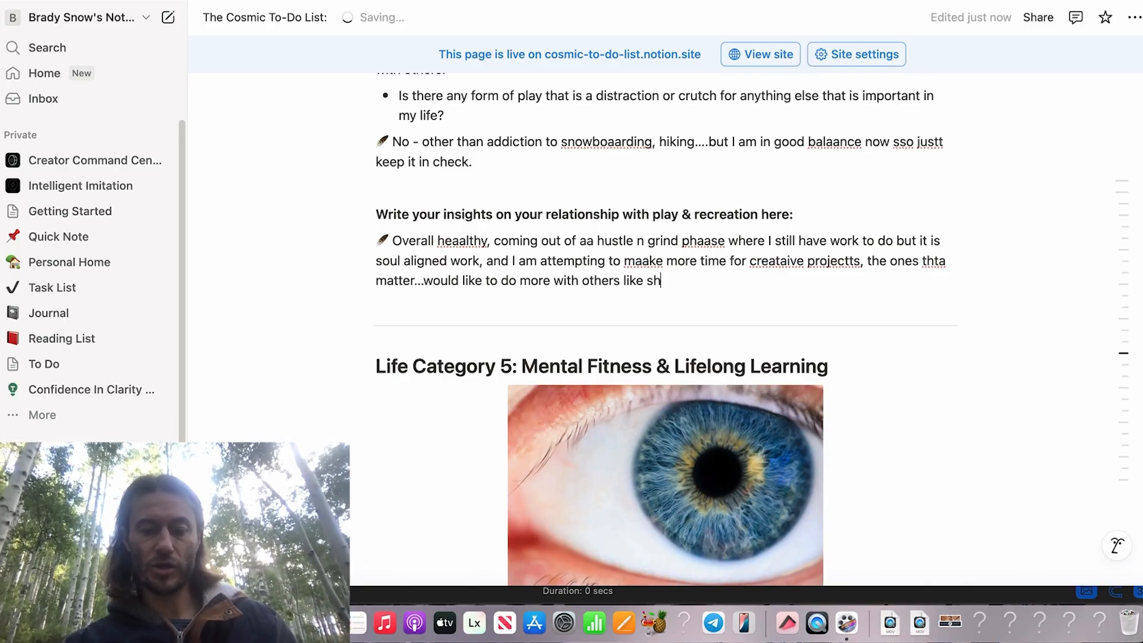
type("oot music vidoes, ")
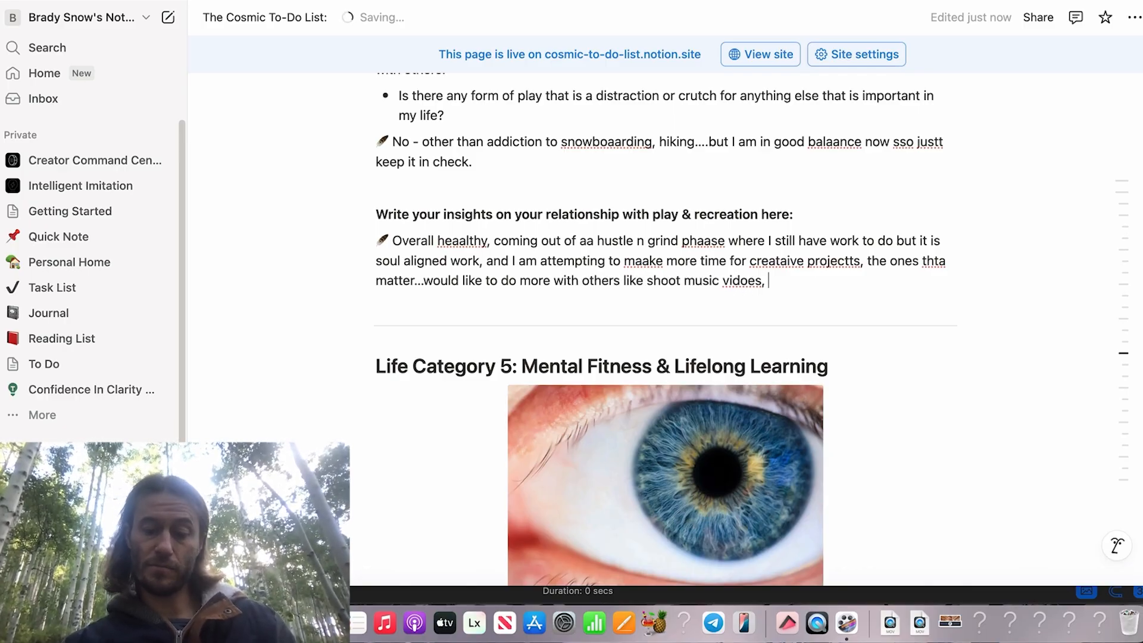
type("play")
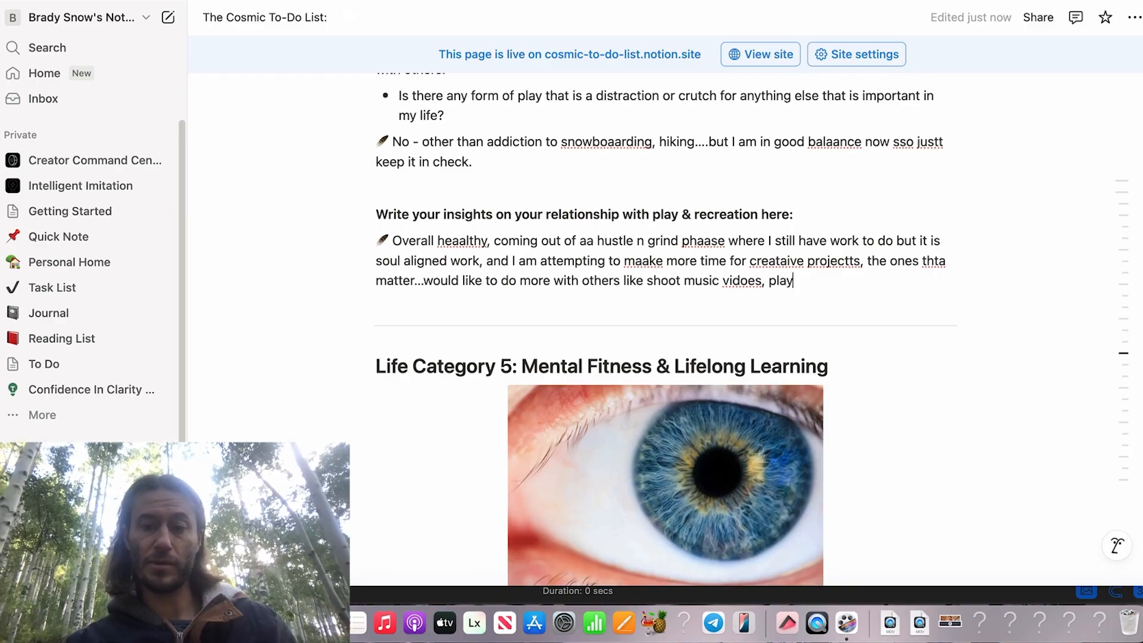
type(" music, conti")
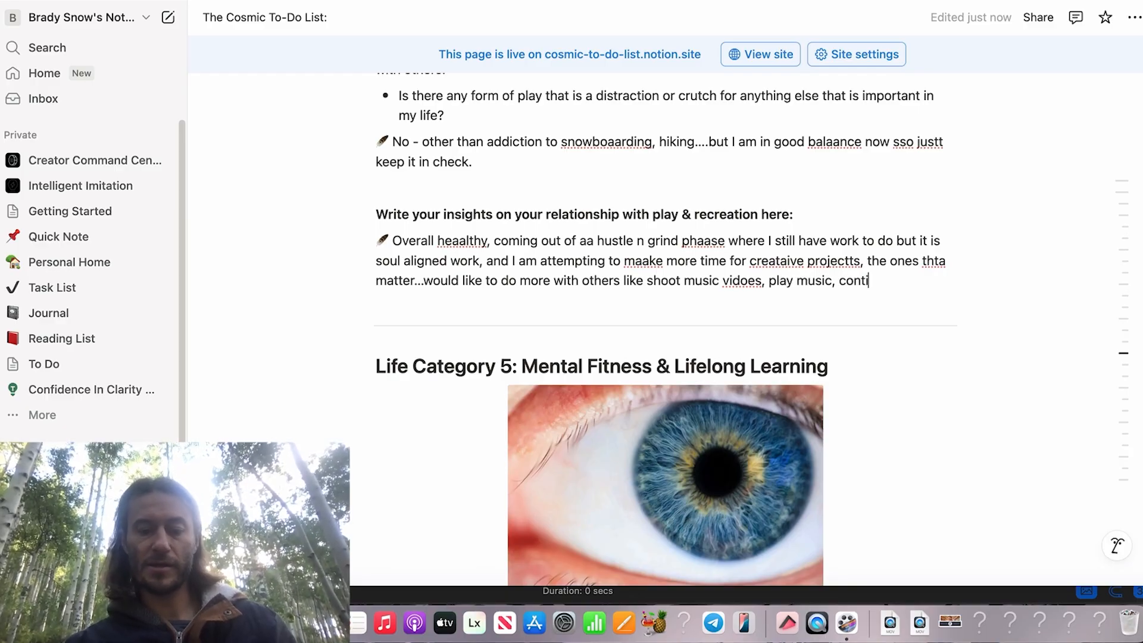
type("nue improv actin")
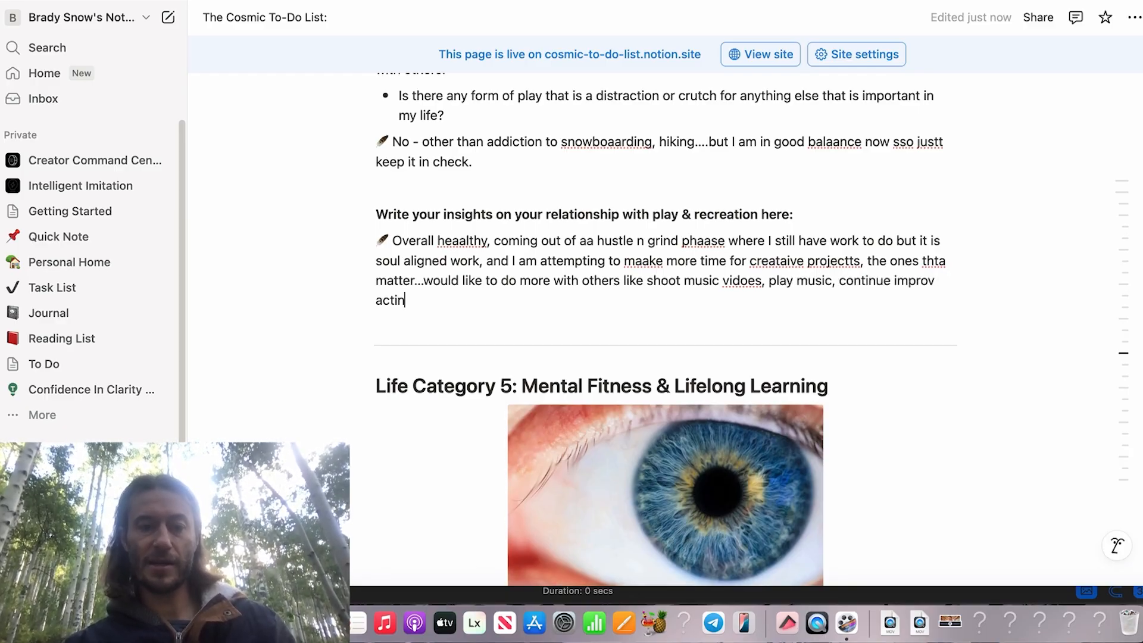
type("g, maybe making ")
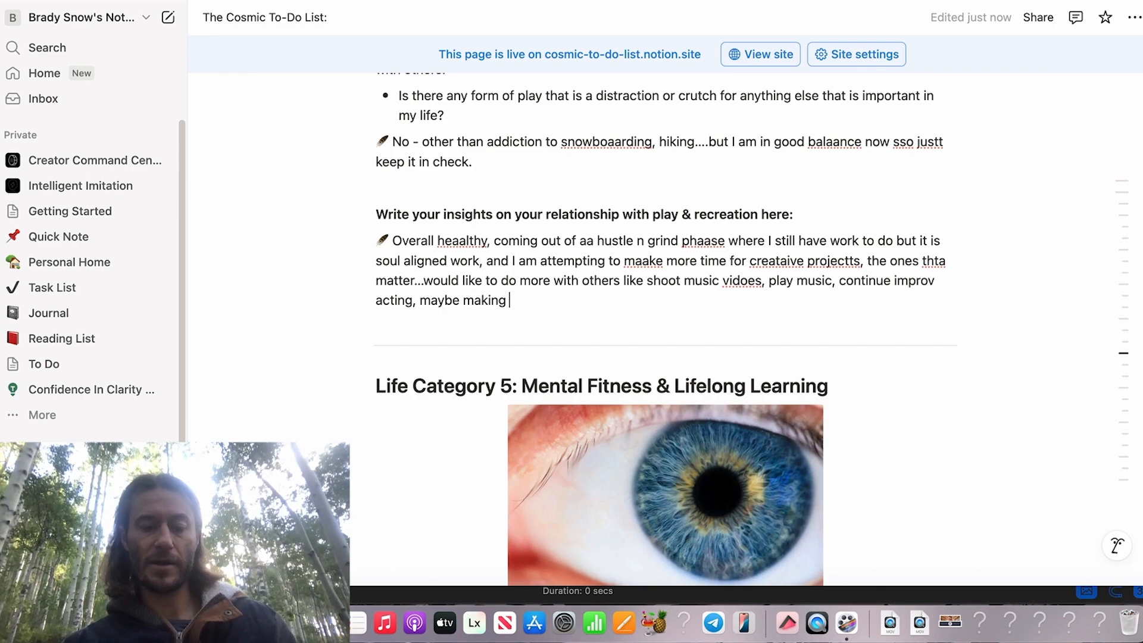
type("naarrataive fi")
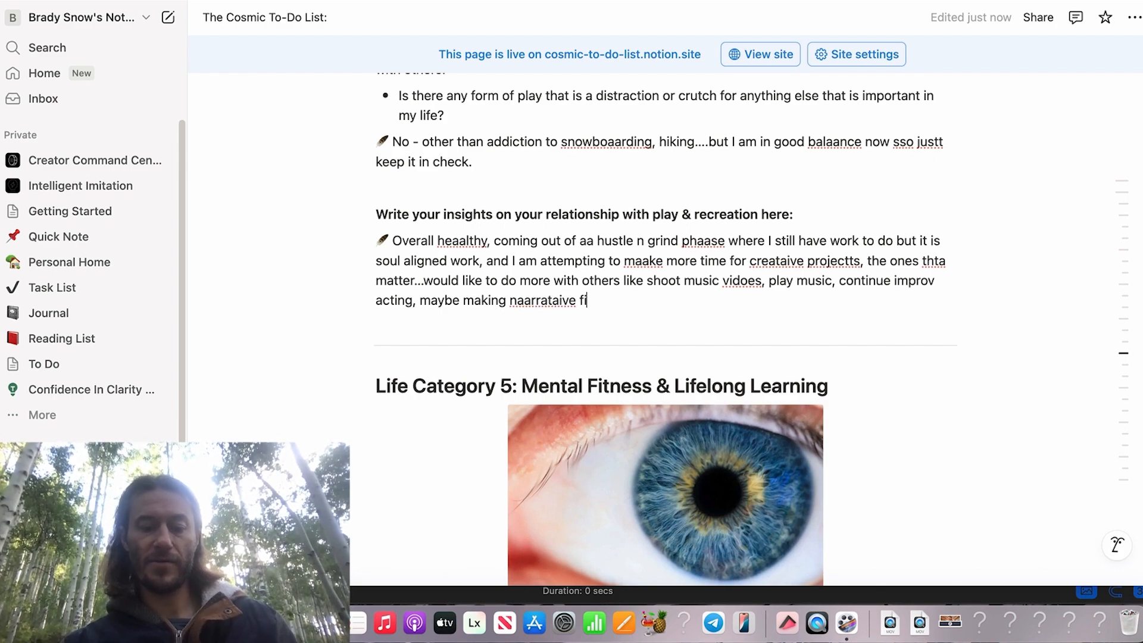
type("lms someday.")
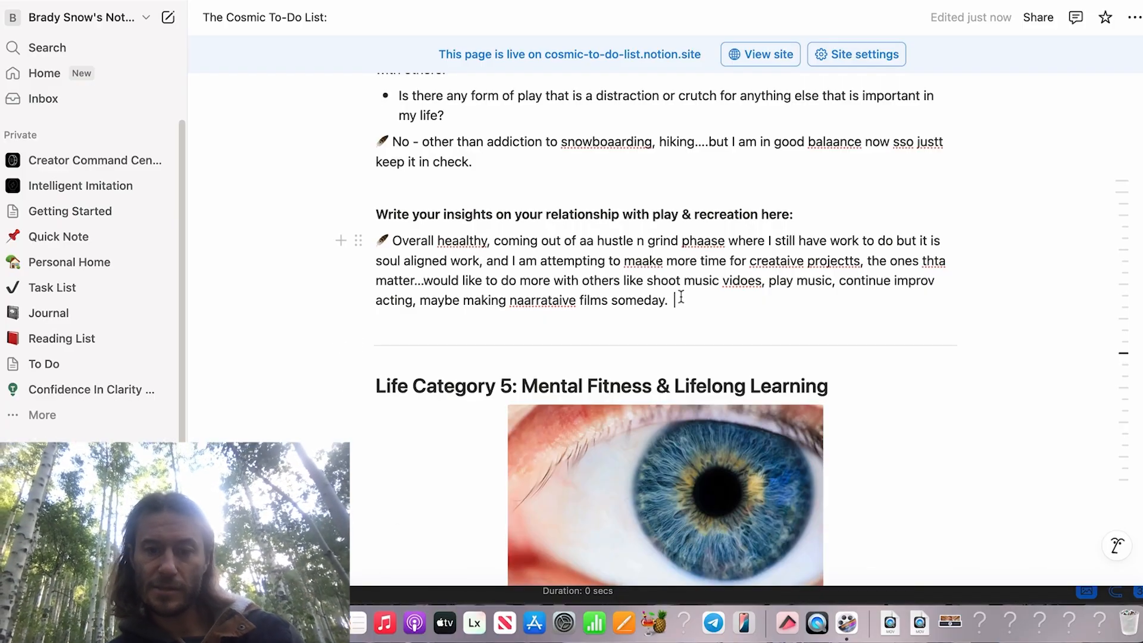
- Answer the Life Category 5 question about an exciting skill or knowledge area with "Personaal development, spirituality"
scroll(682, 296, "down", 5)
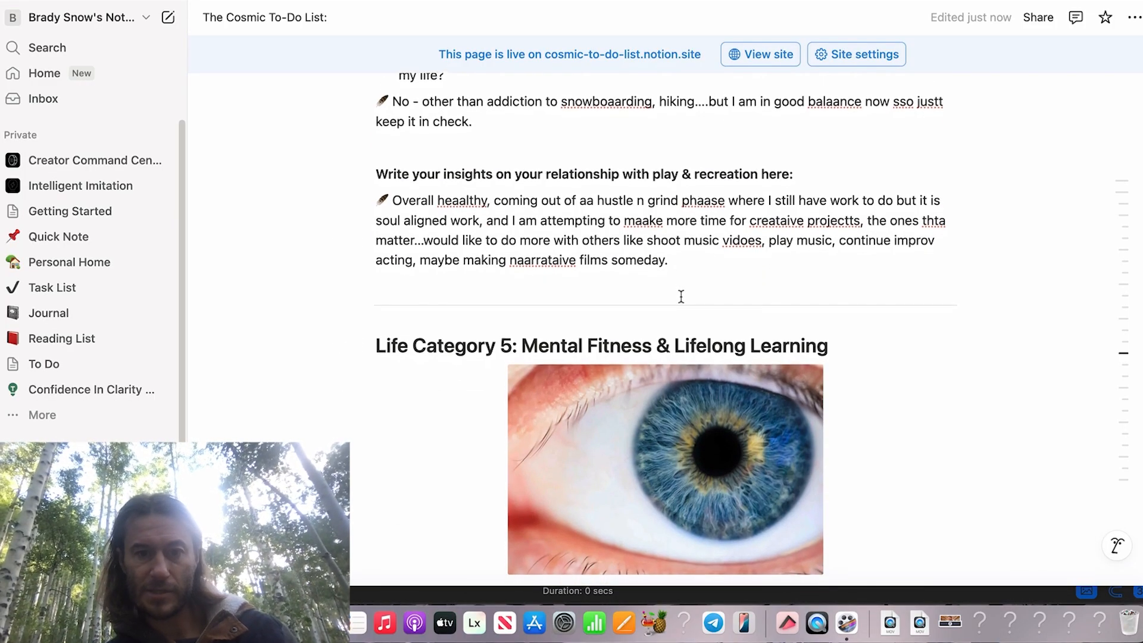
scroll(681, 296, "down", 3)
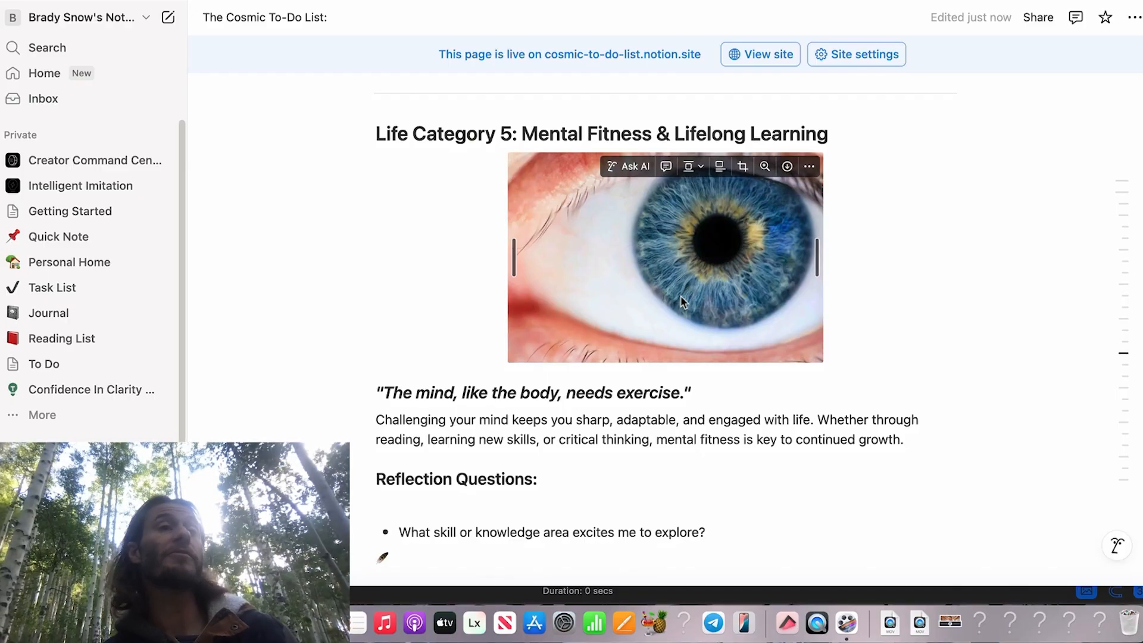
scroll(681, 295, "down", 2)
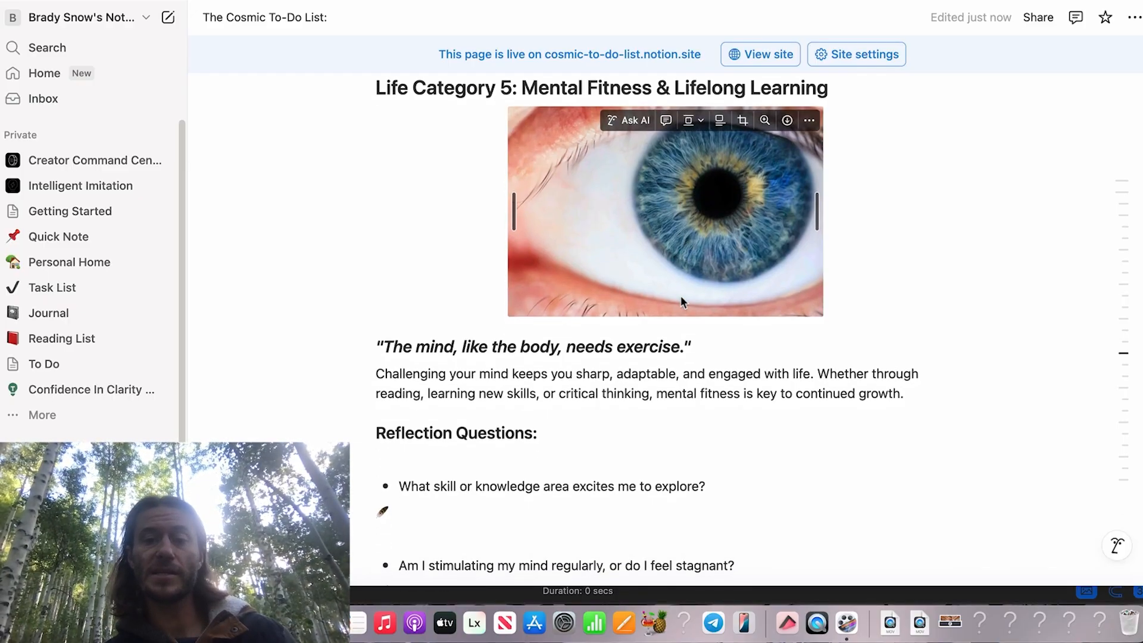
left_click(551, 365)
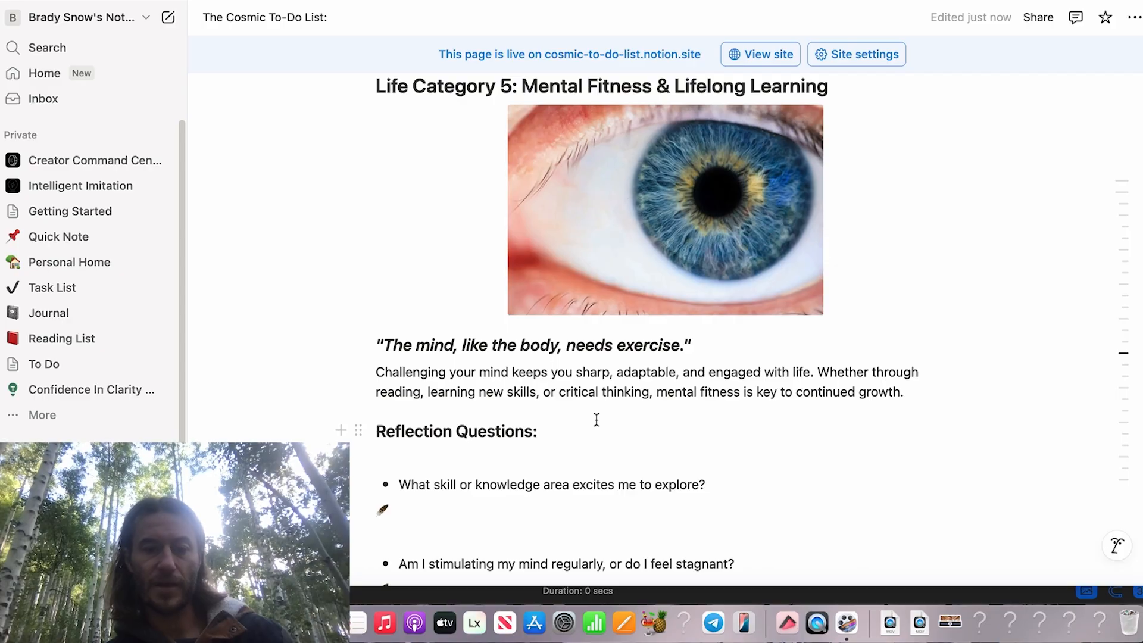
scroll(597, 419, "down", 4)
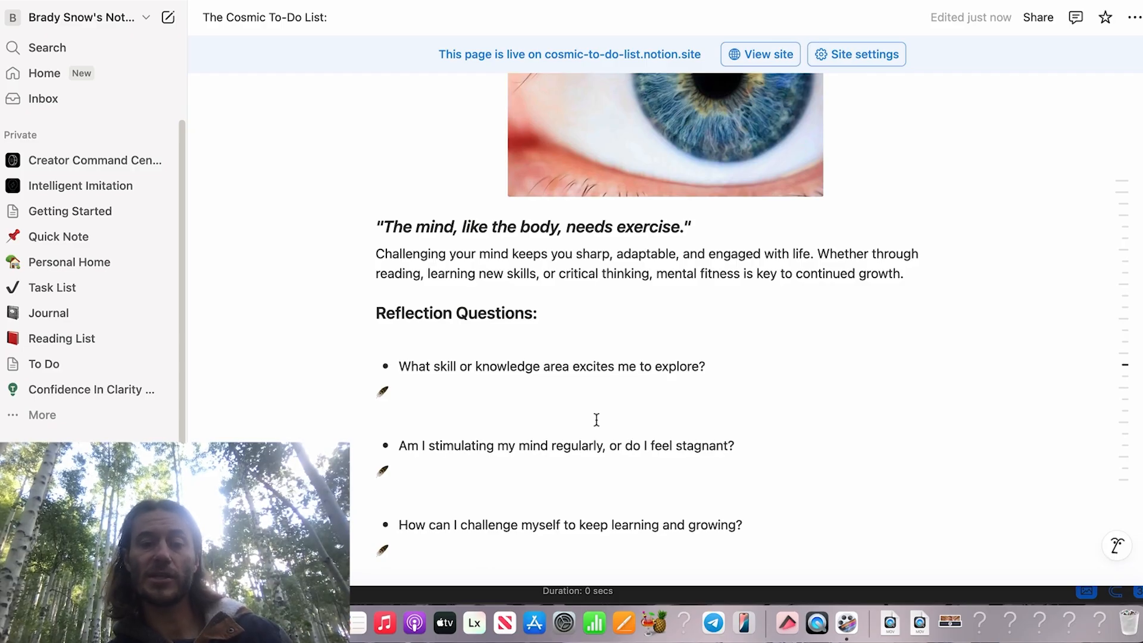
scroll(596, 420, "down", 3)
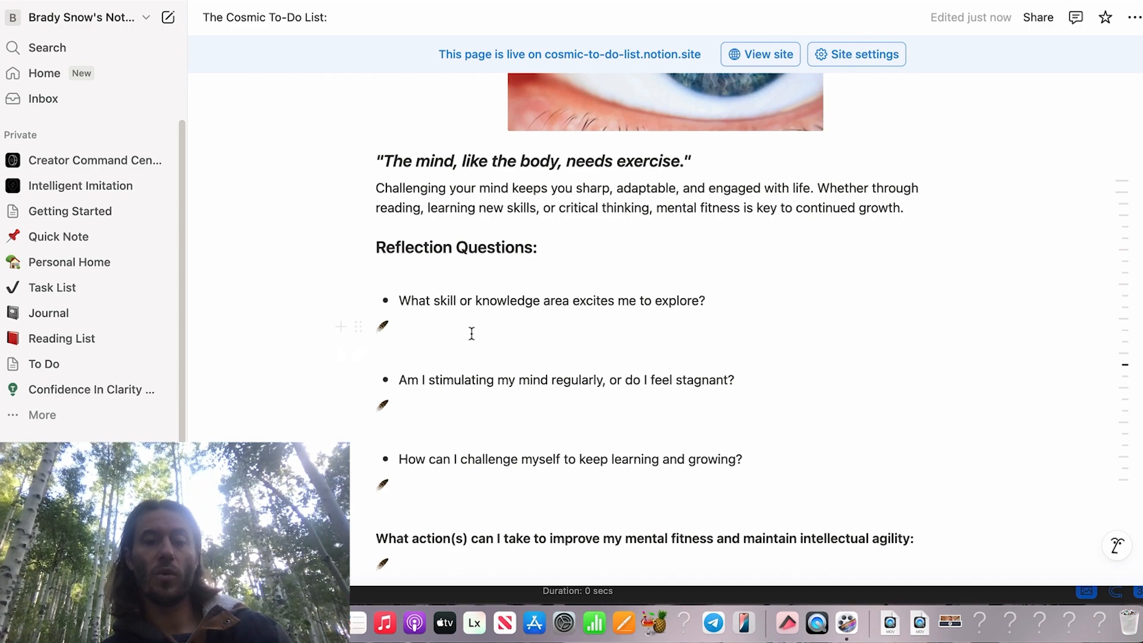
left_click(472, 331)
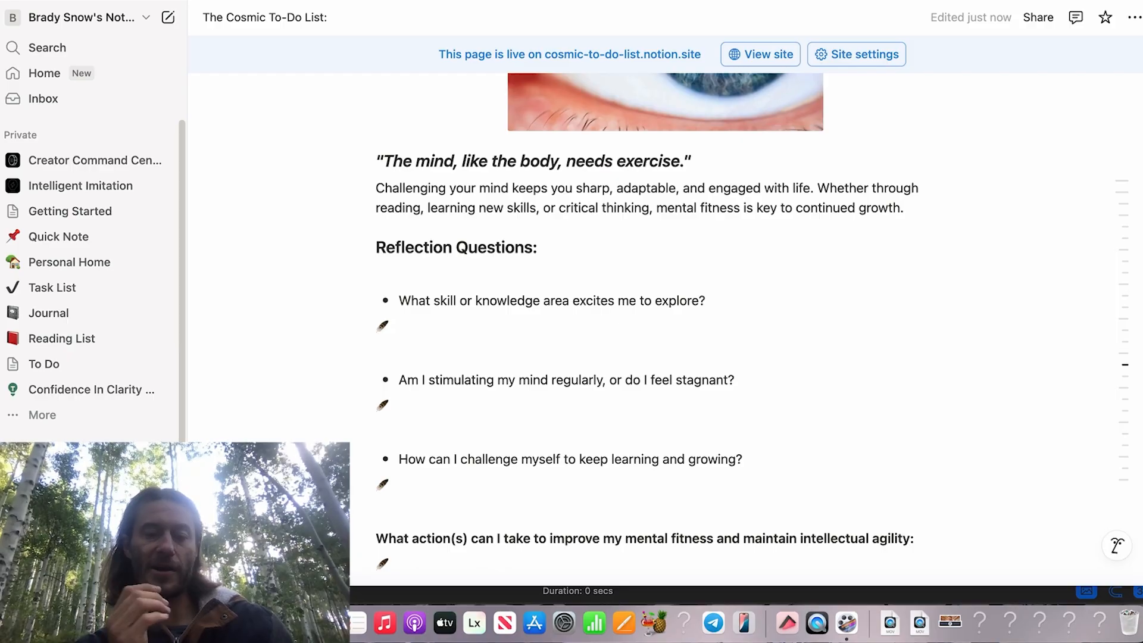
type("Per")
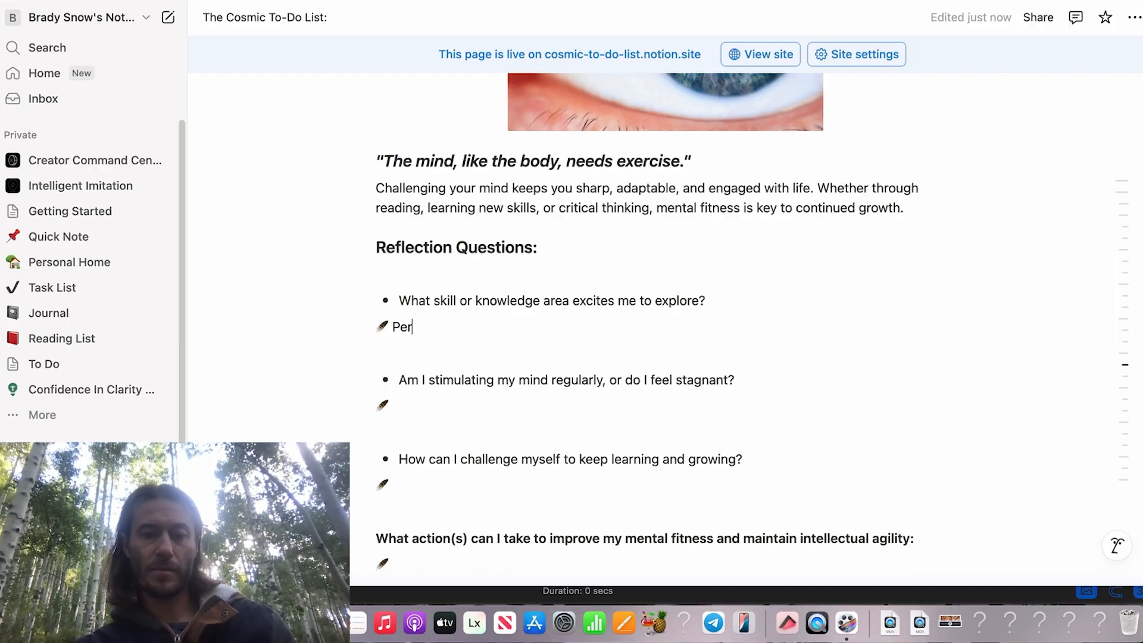
type("sonaal developme")
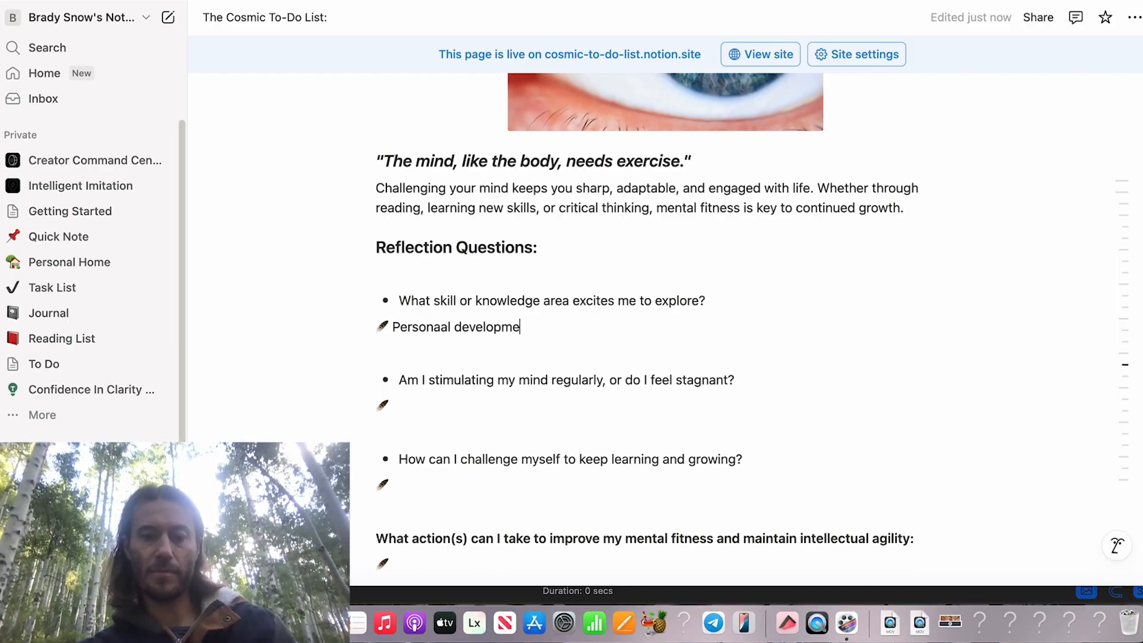
type("nt, spiritu")
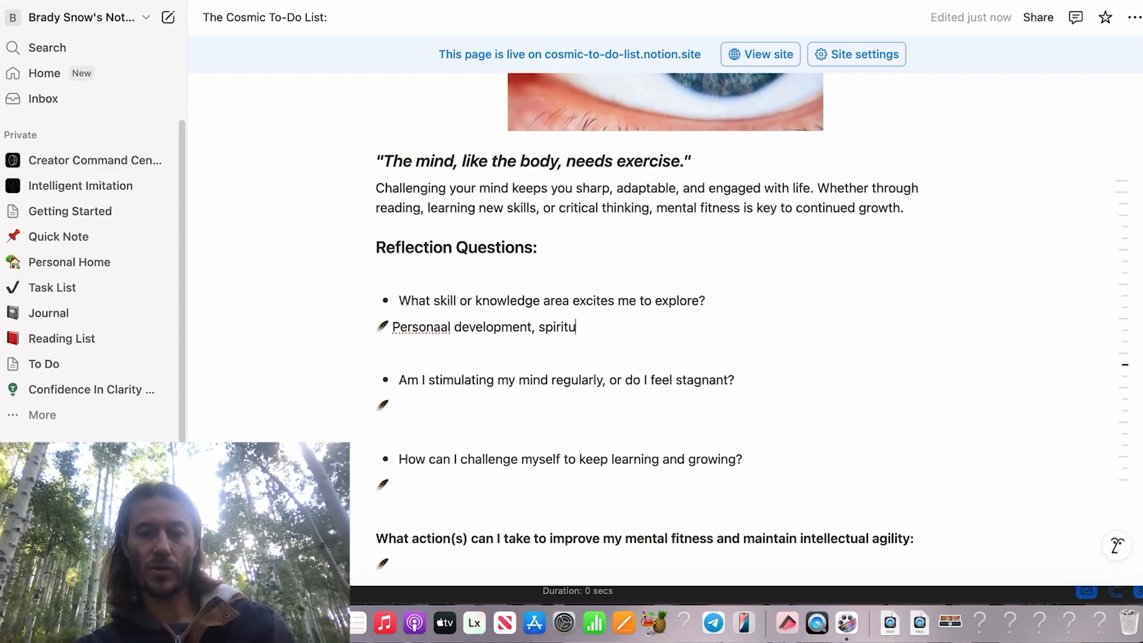
type("ality")
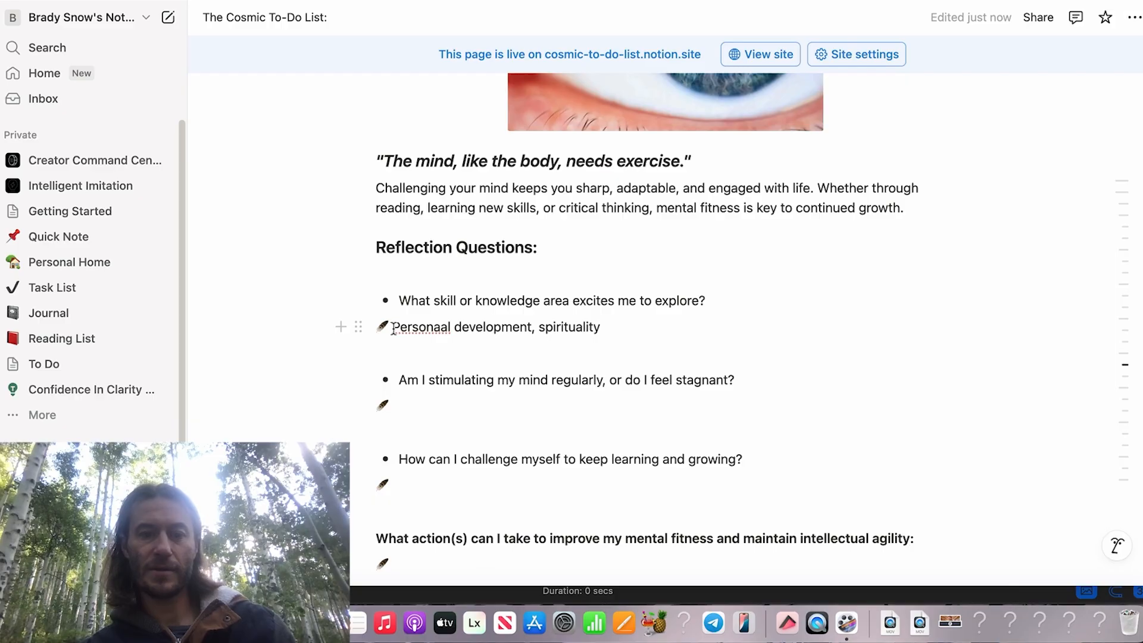
- Put "Spiritual" in front of the skill or knowledge answer and replace "spirituality" with "emotional awareness"
left_click(392, 328)
type("Spiritual")
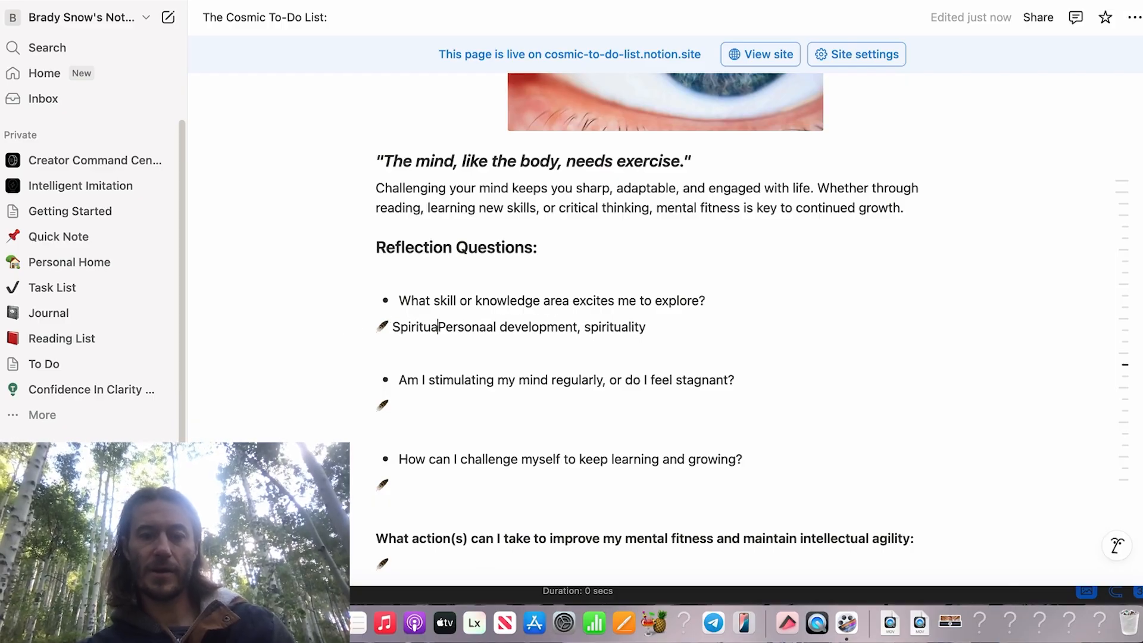
double_click(620, 327)
type("e")
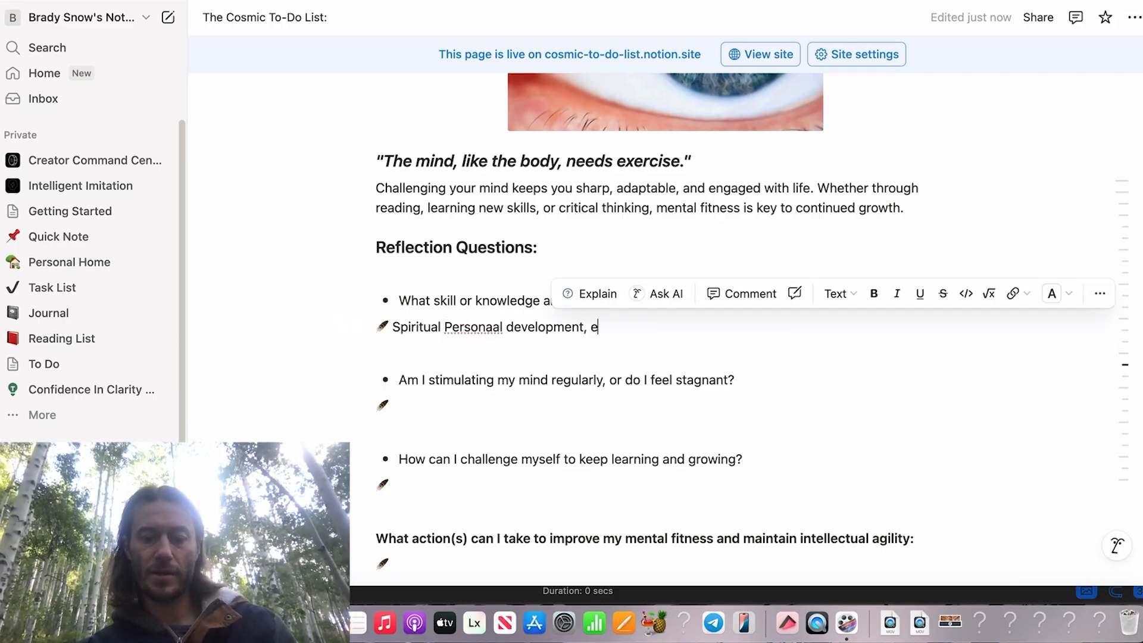
type("motional")
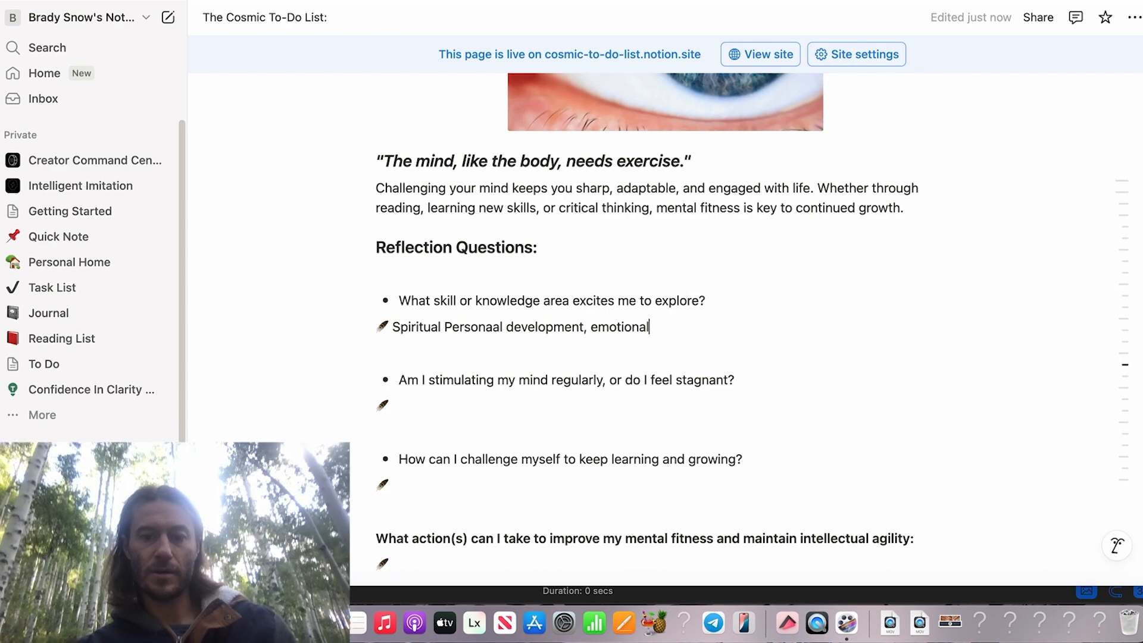
type(" awareness,")
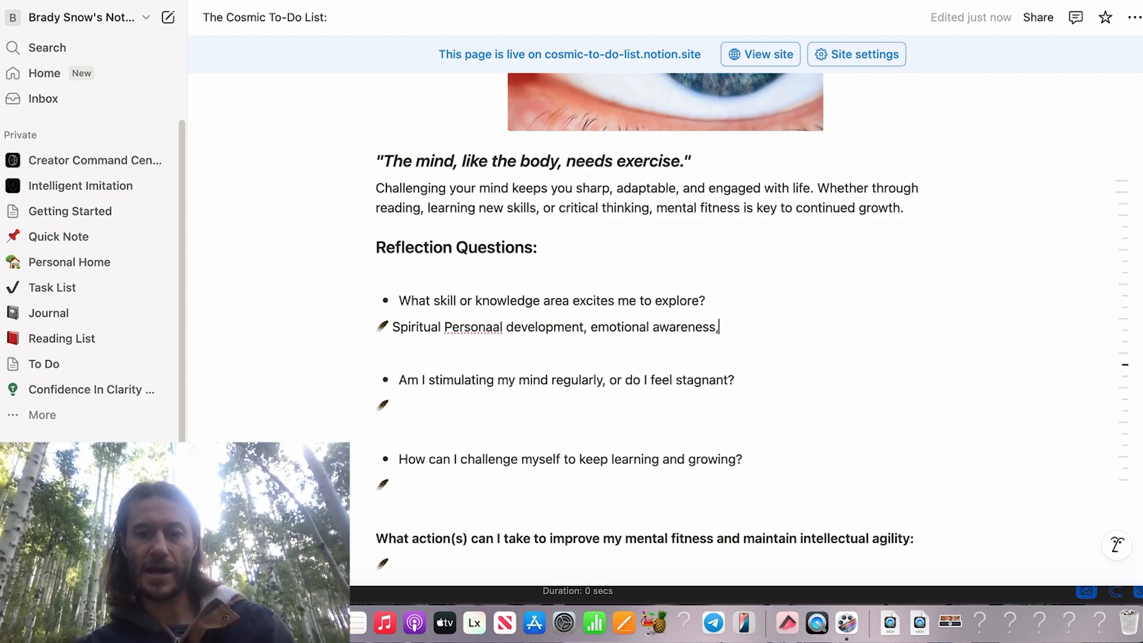
key("BackSpace")
key("BackSpace")
- Add a second line to the skill or knowledge answer reading "Geology, volcaanoes, archaelogy, history,"
key("Return")
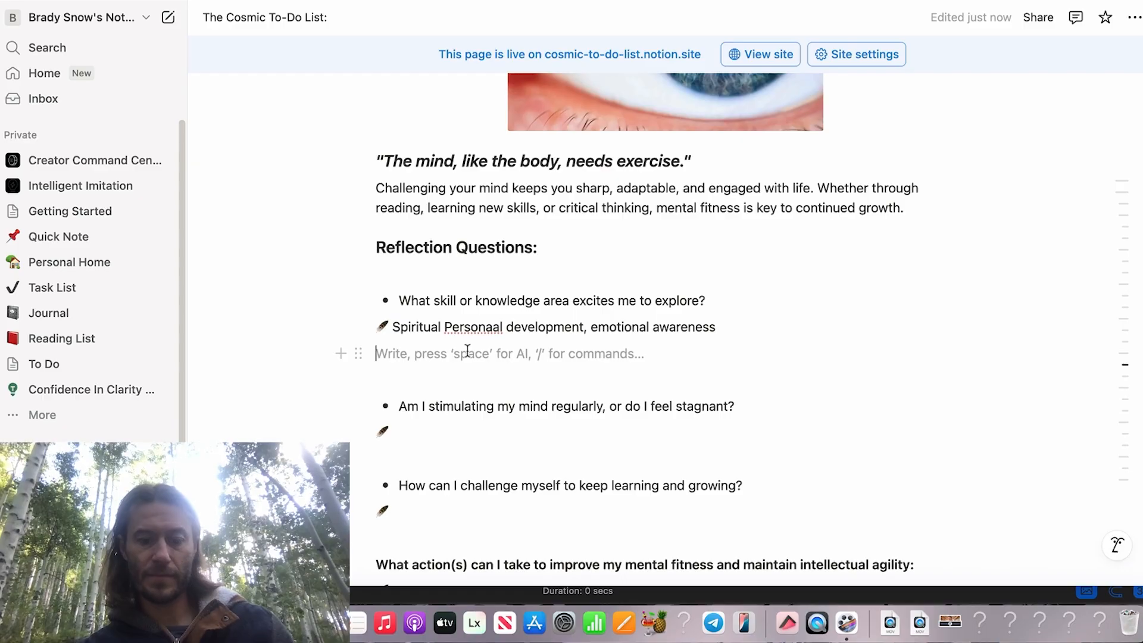
type("Geology")
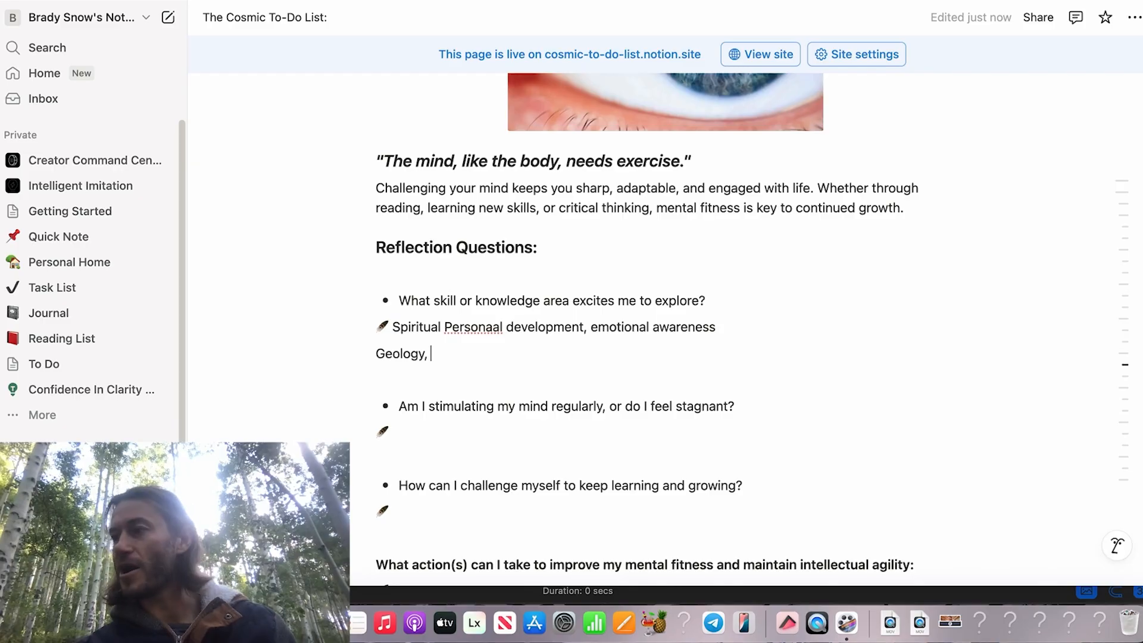
type(", volca")
key("BackSpace")
key("BackSpace")
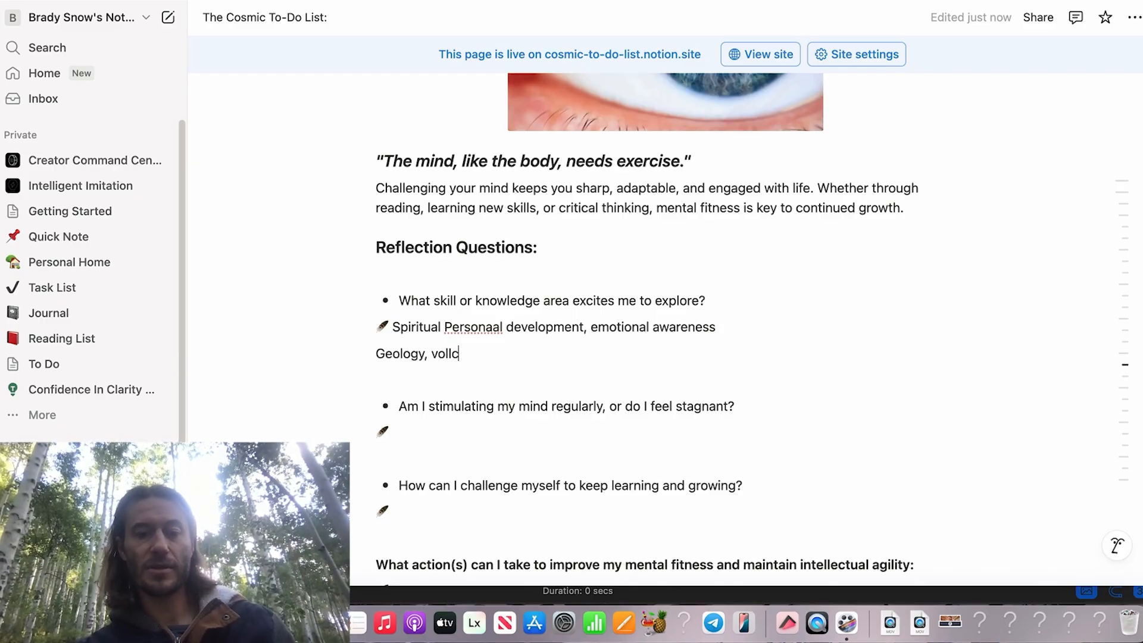
type("caanoes, ")
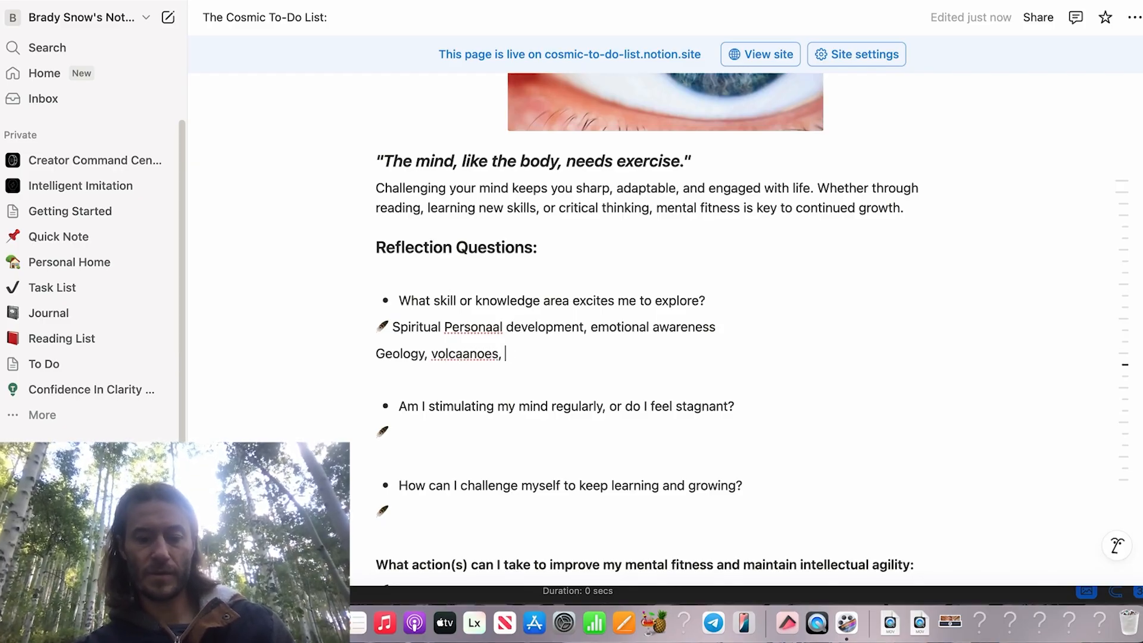
type("archaelogy, ")
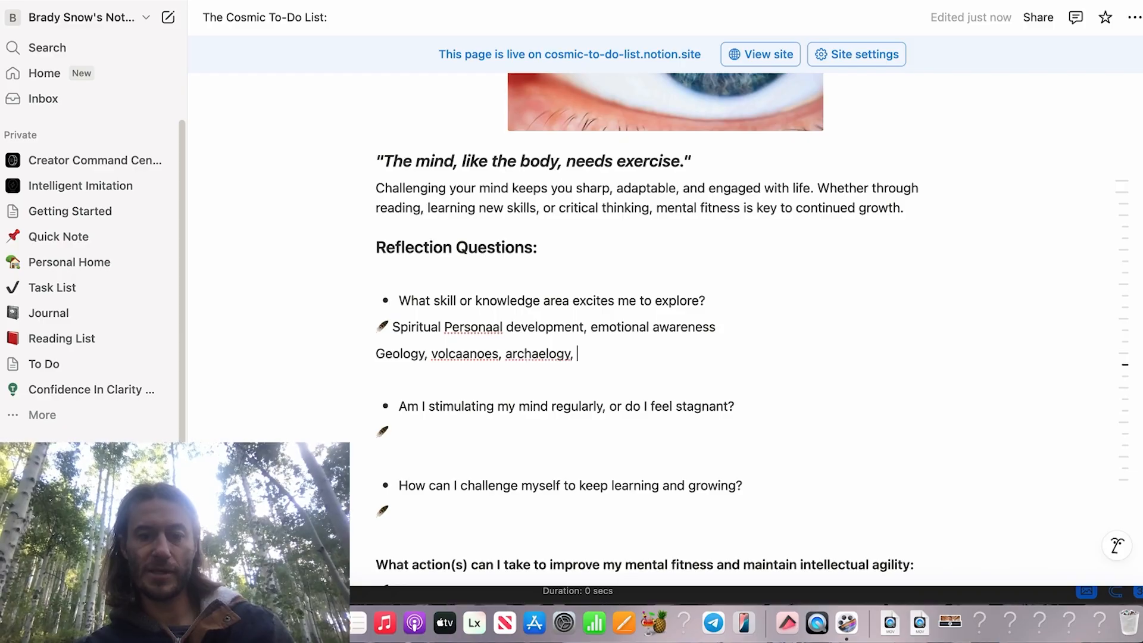
type("histor")
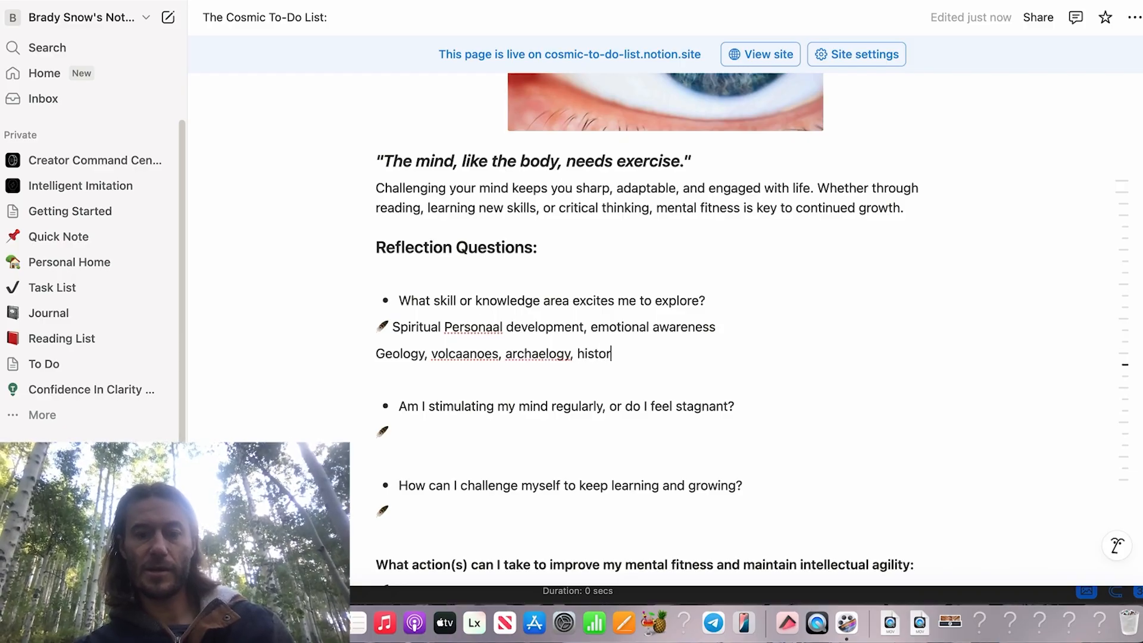
type("y,")
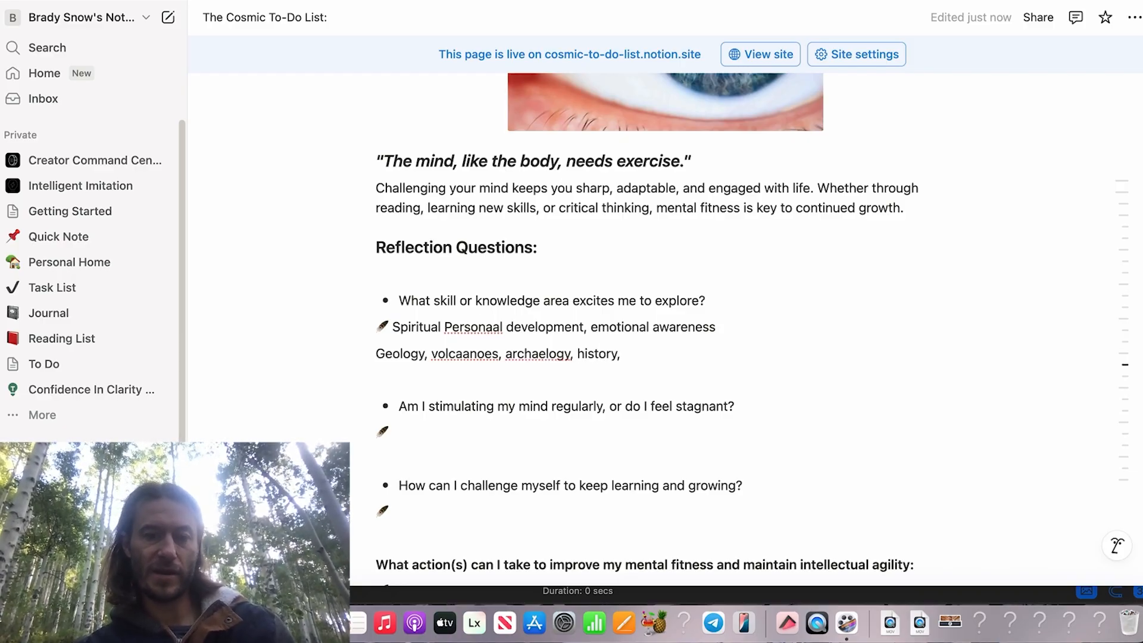
- Correct the spelling of "Personal" and "volcanoes" in the skill or knowledge answer and remove the trailing comma after "history"
left_click(489, 328)
key("BackSpace")
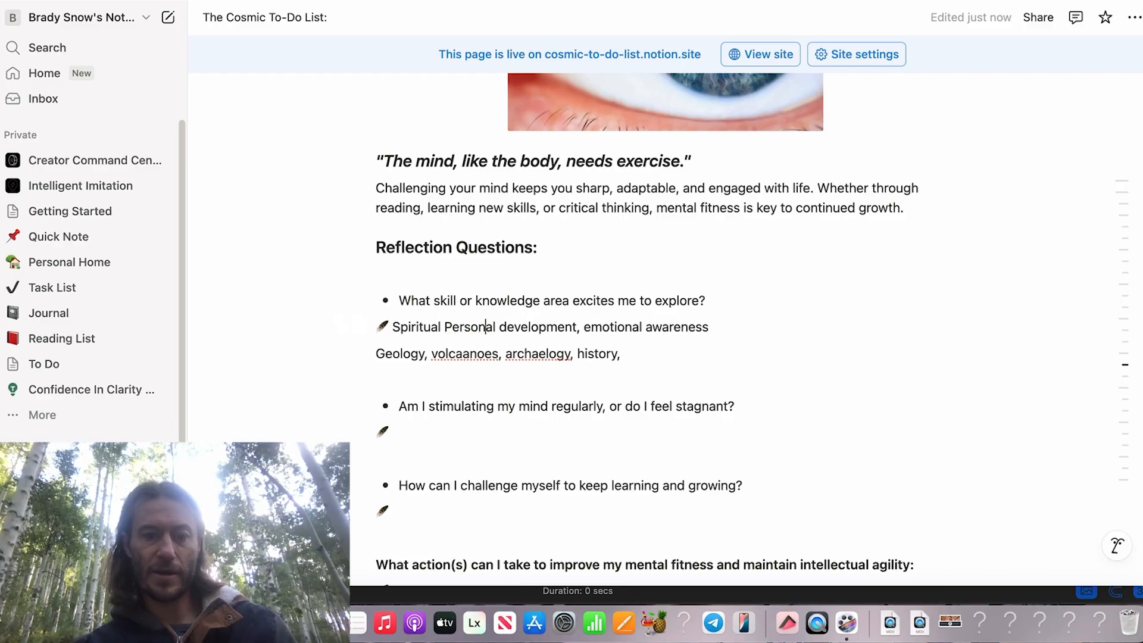
key("BackSpace")
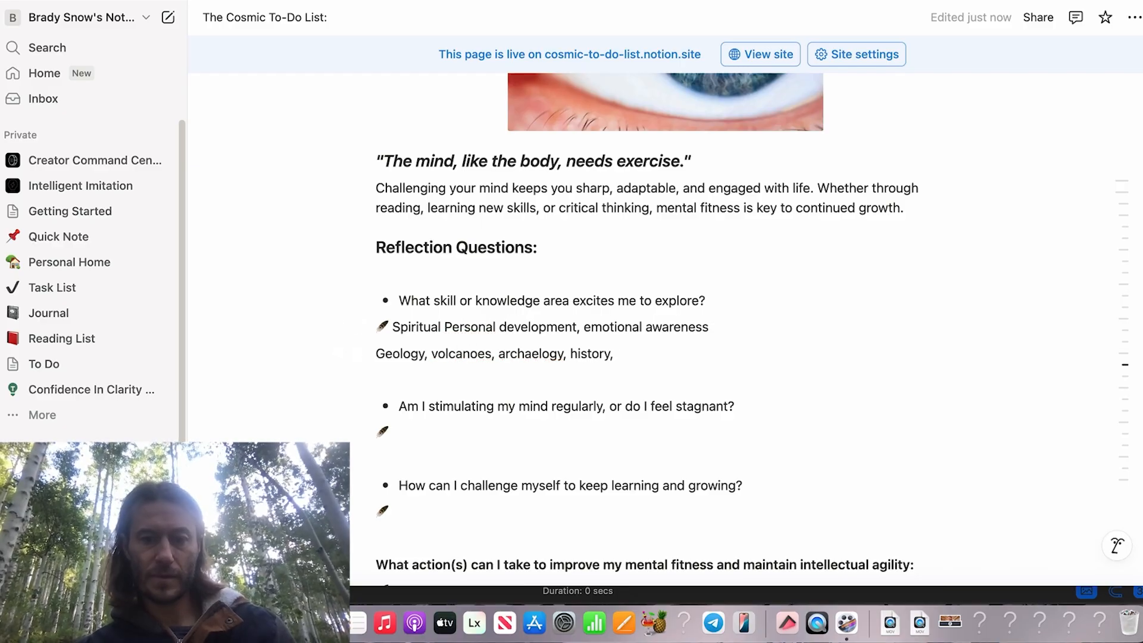
left_click(623, 355)
key("BackSpace")
key("BackSpace")
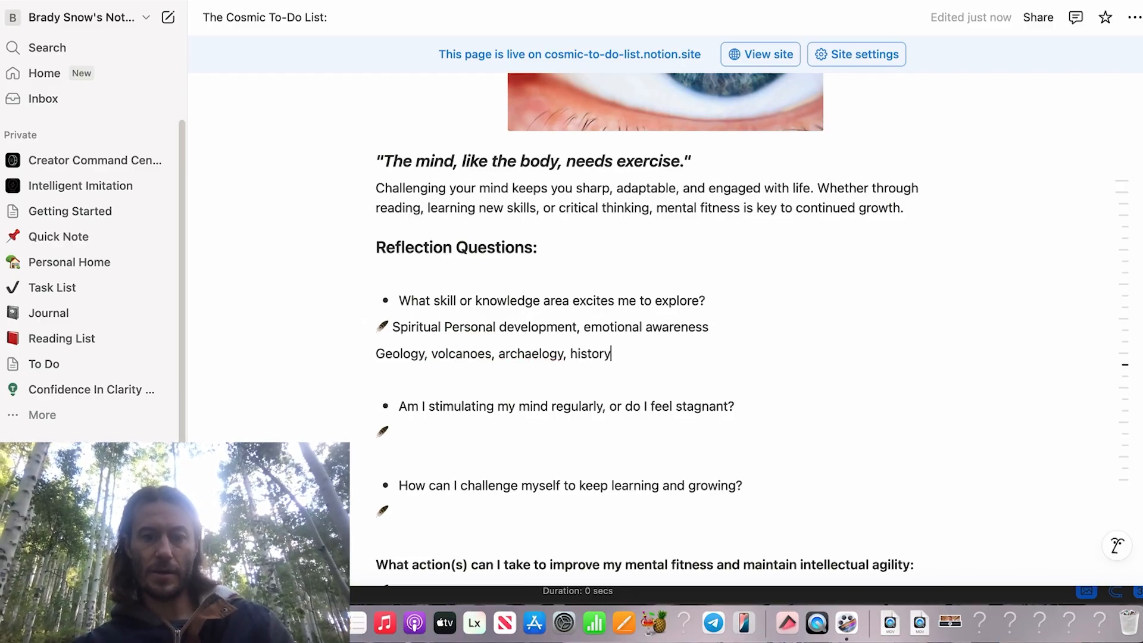
- Add "Music", "Writing" and "Narrative filmmaking" as separate lines below the geology and history line
key("Return")
type("Music")
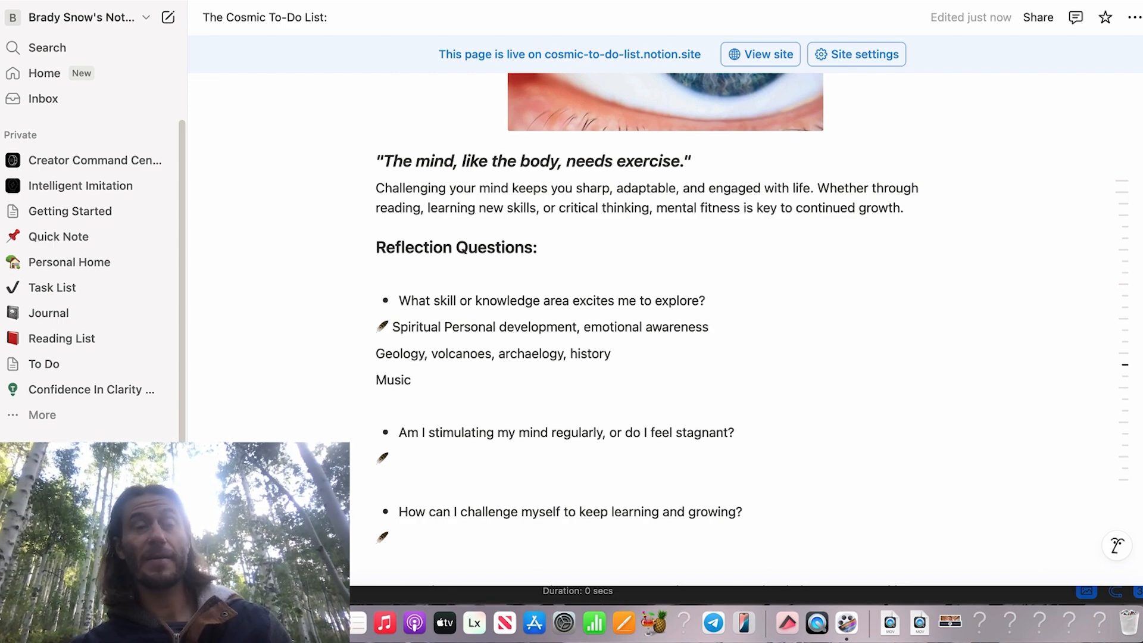
key("Return")
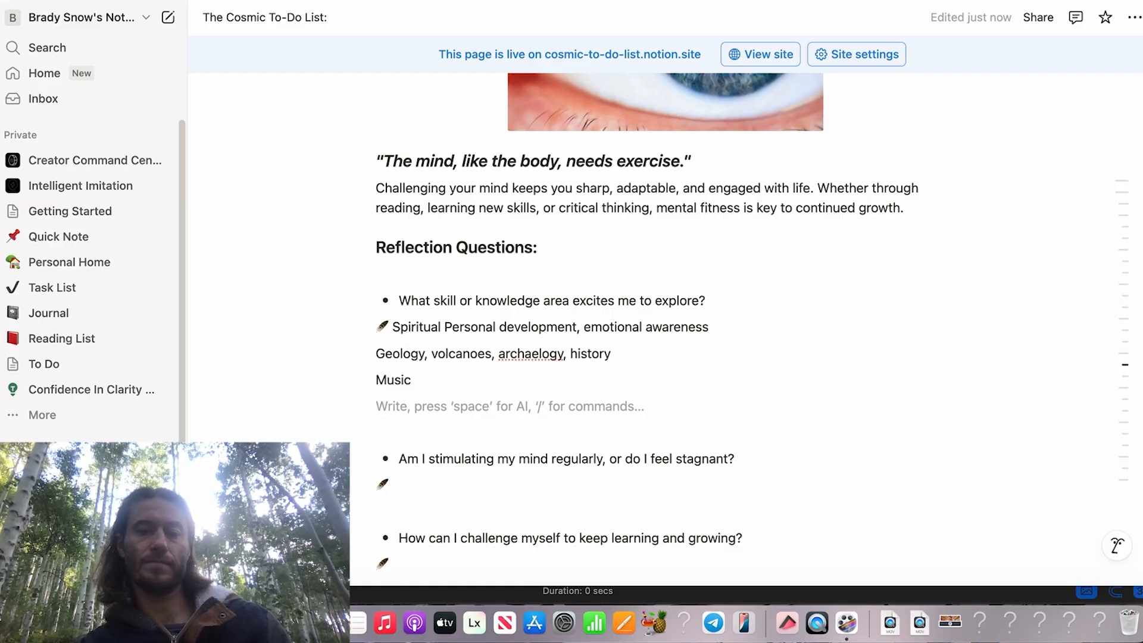
type("Writing")
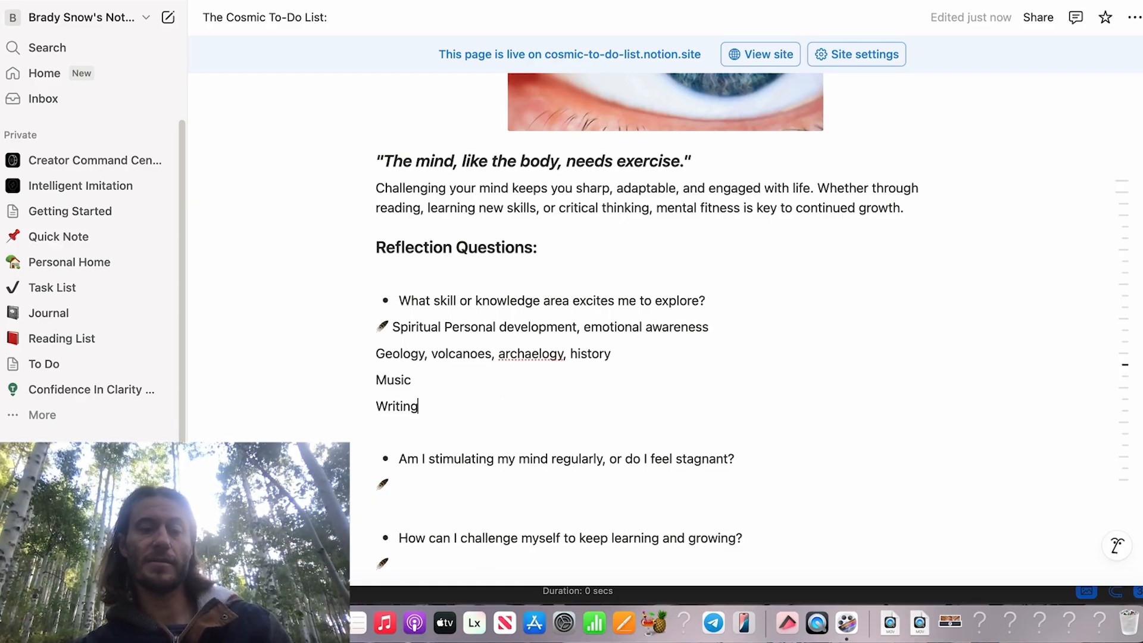
key("Return")
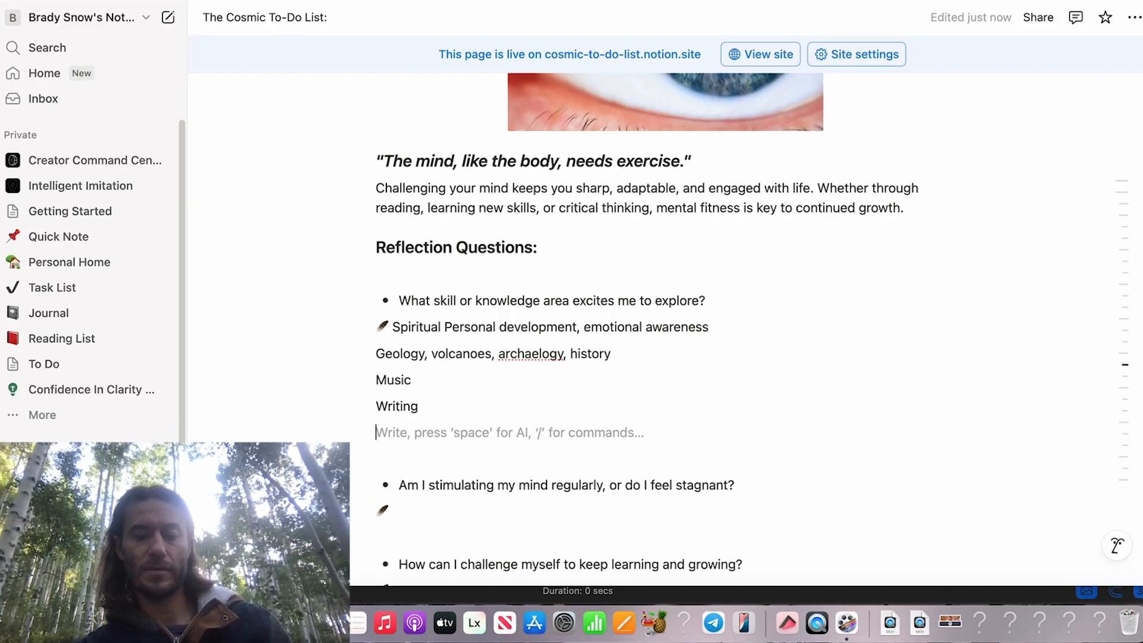
type("Narrative filmma")
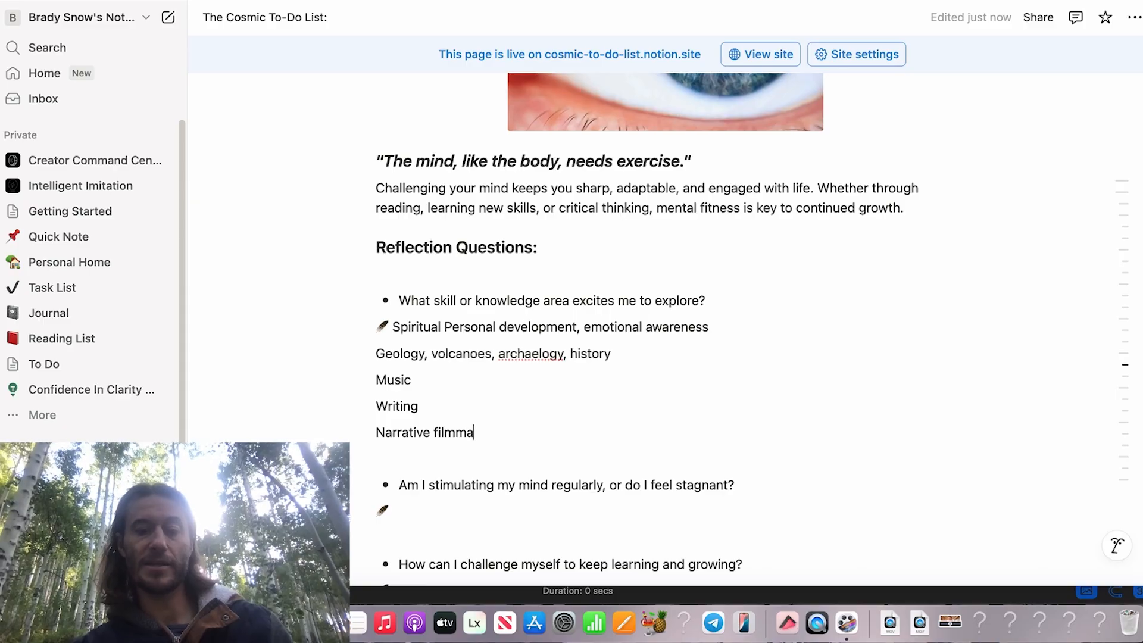
type("aking")
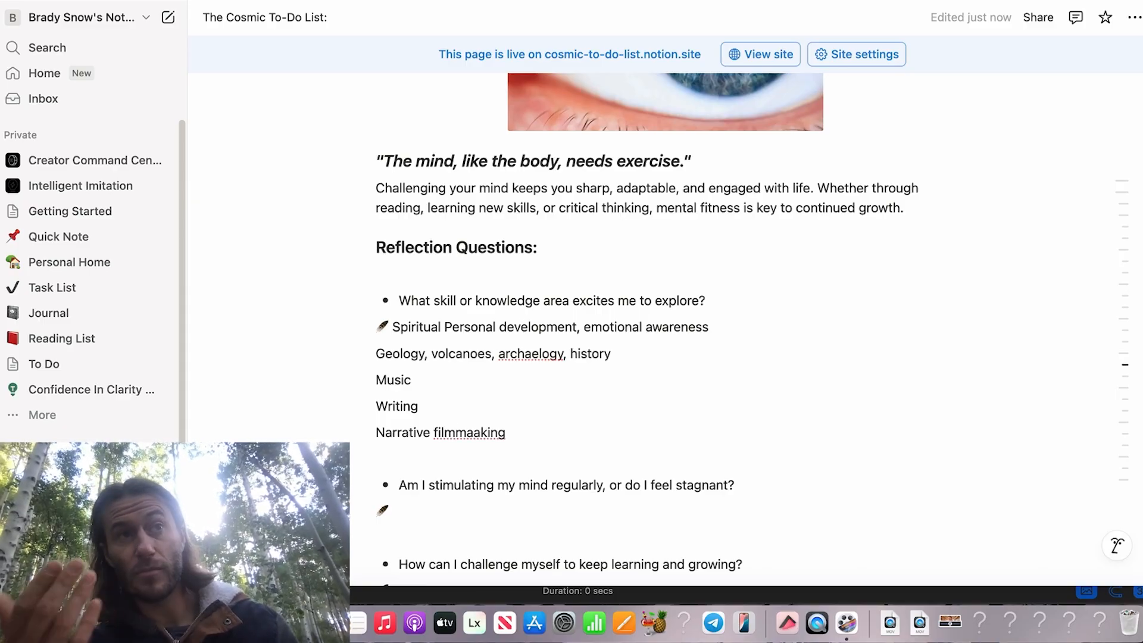
left_click(479, 433)
key("BackSpace")
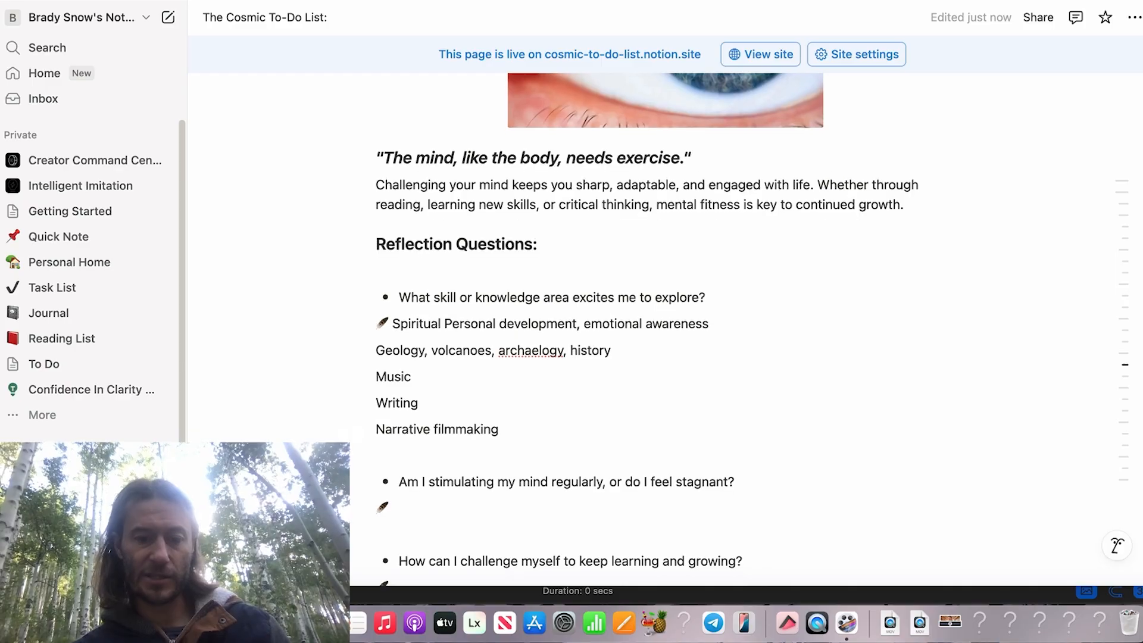
- Answer the question about stimulating the mind regularly or feeling stagnant with "STIMULATING"
scroll(479, 433, "down", 5)
left_click(441, 359)
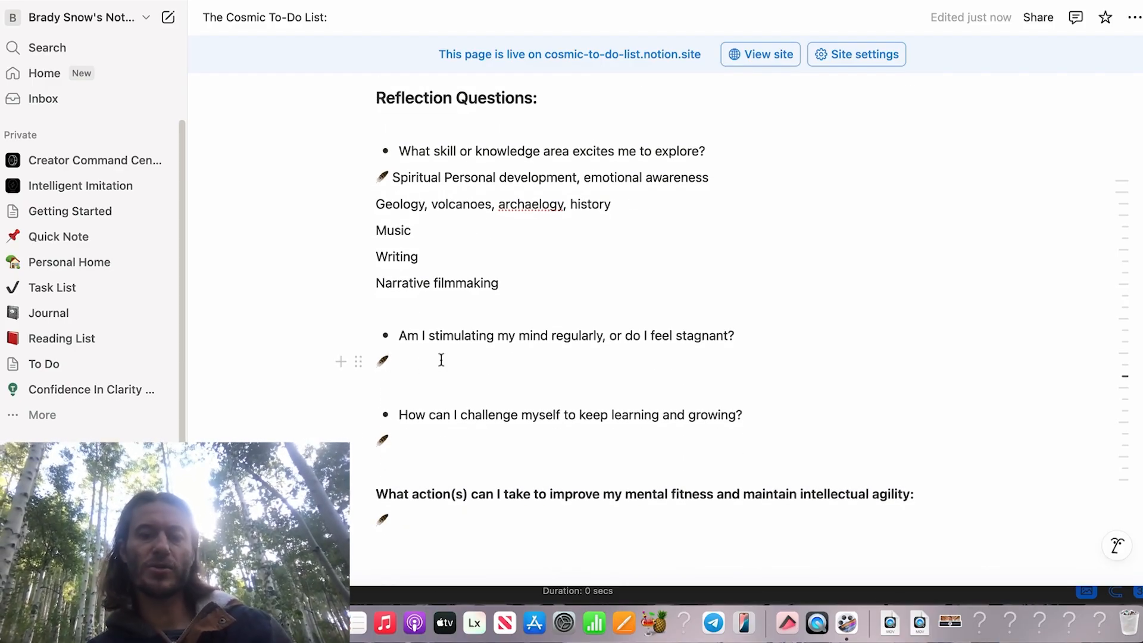
type("STIMULAATING")
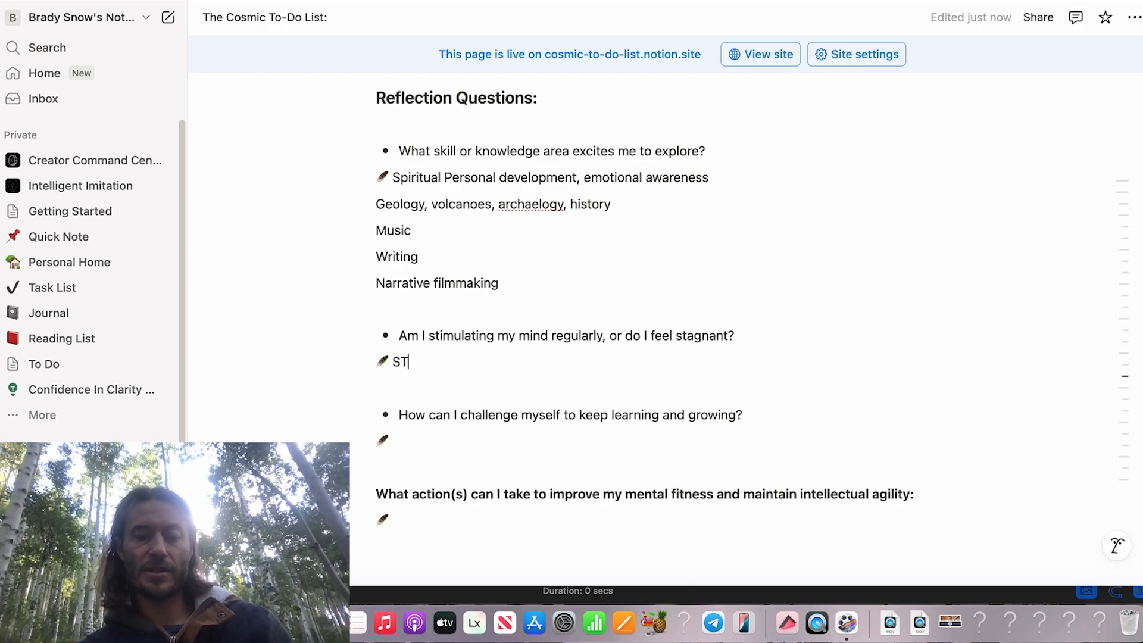
key("BackSpace")
key("BackSpace")
key("BackSpace")
key("BackSpace")
key("BackSpace")
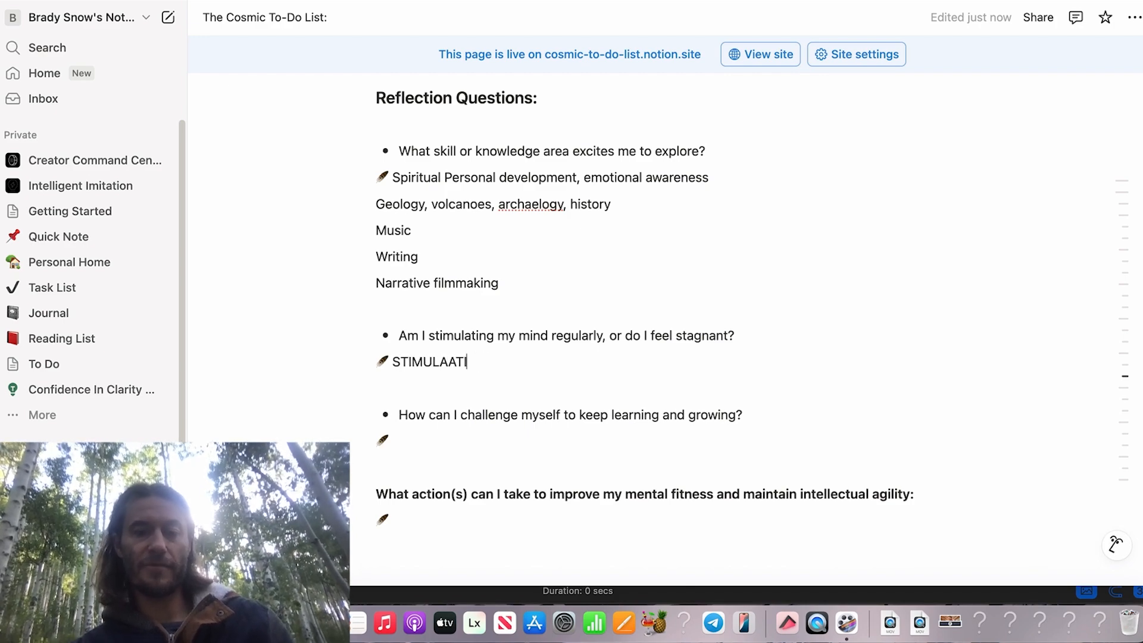
type("TING")
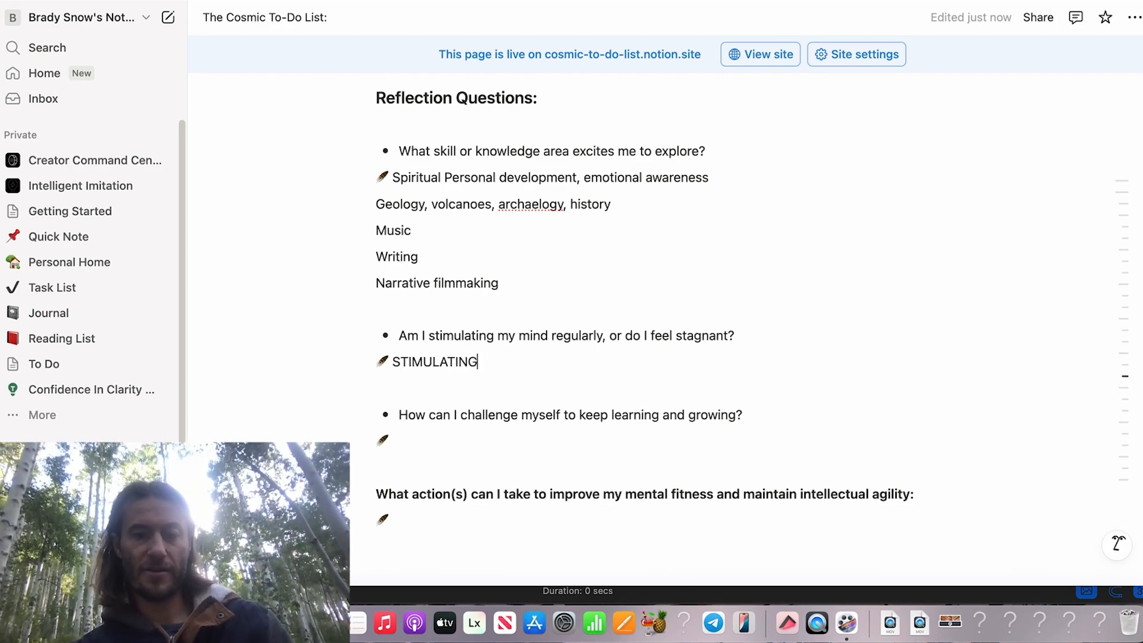
- Add the line "Aactualy need to slow down more and embraacee pace of liife wwithout nbeing hyper intensive workahoic" below "STIMULATING"
key("Return")
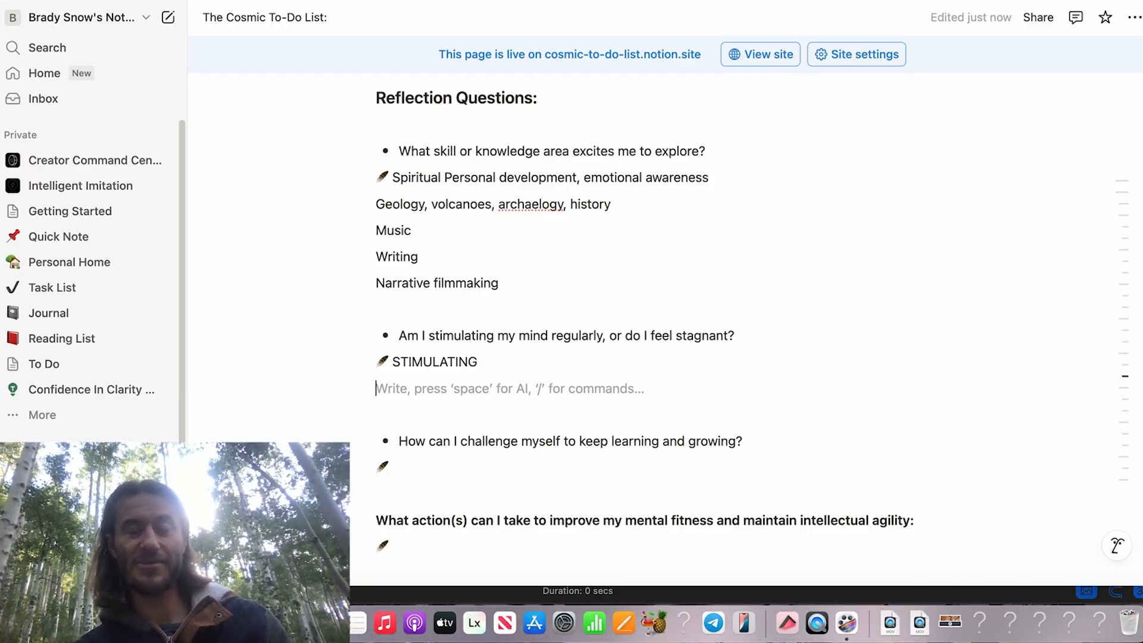
type("Aact")
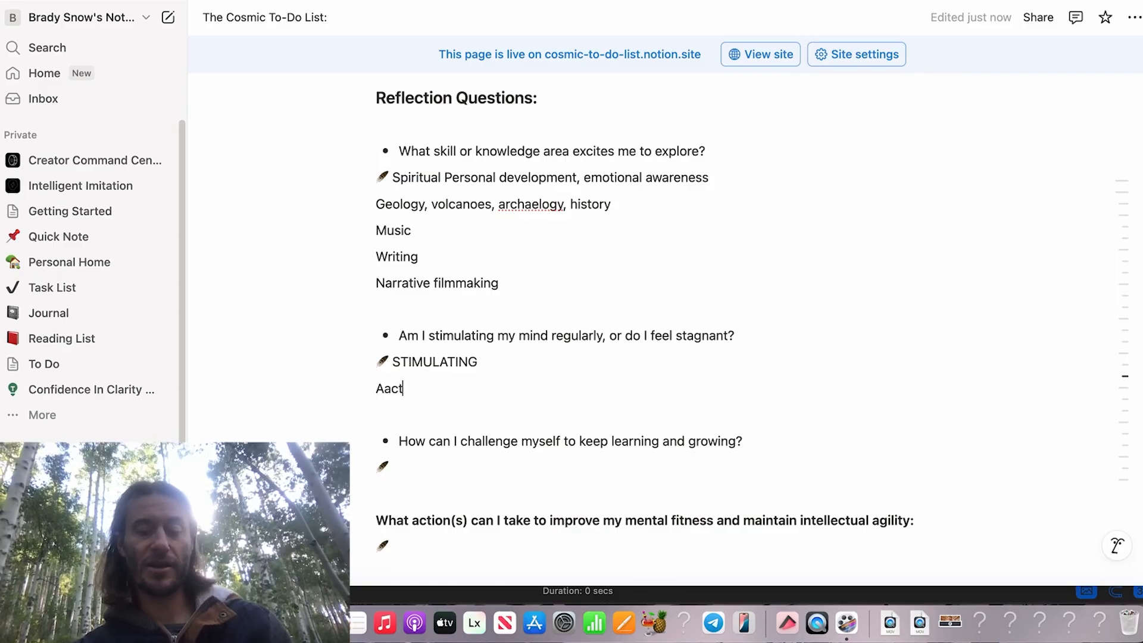
type("ualy need to slow down more")
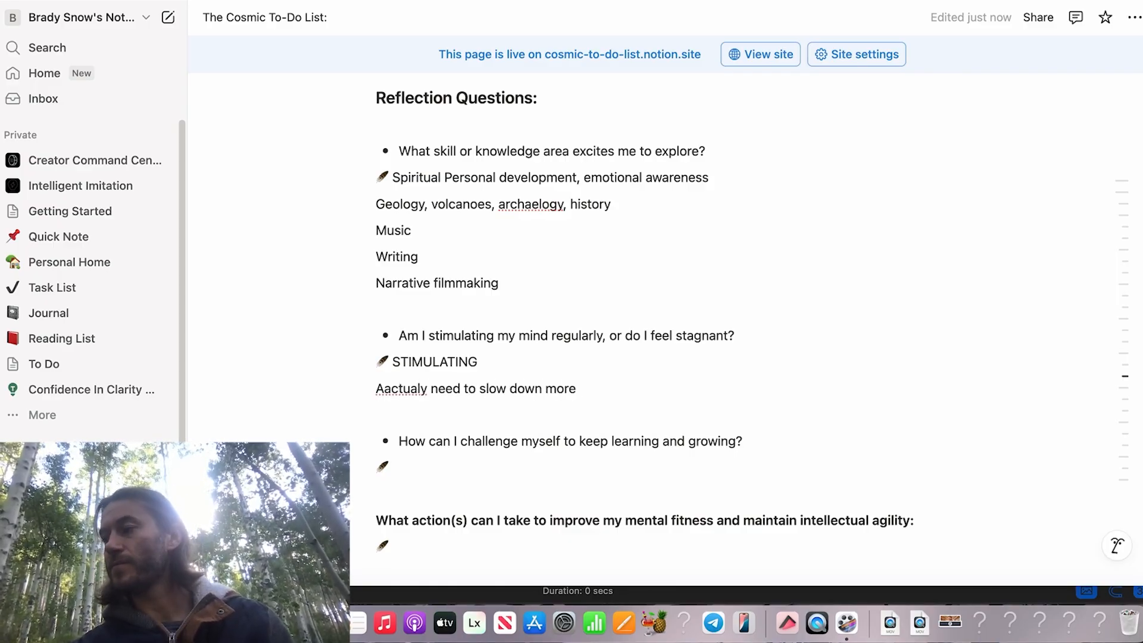
type(" and embra")
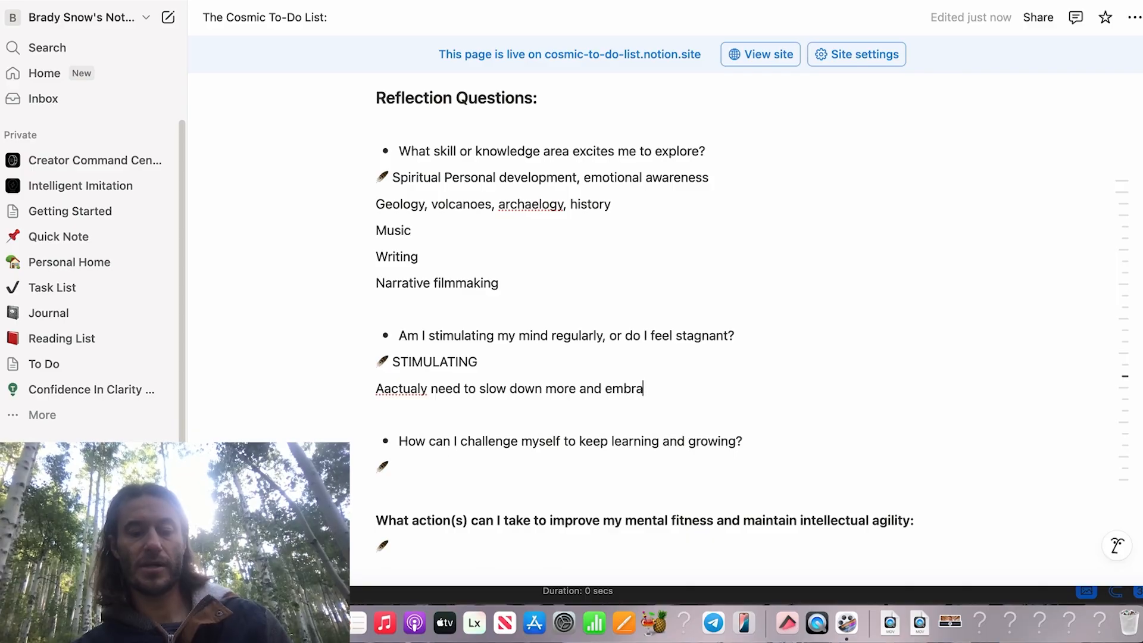
type("acee pace of liife wwi")
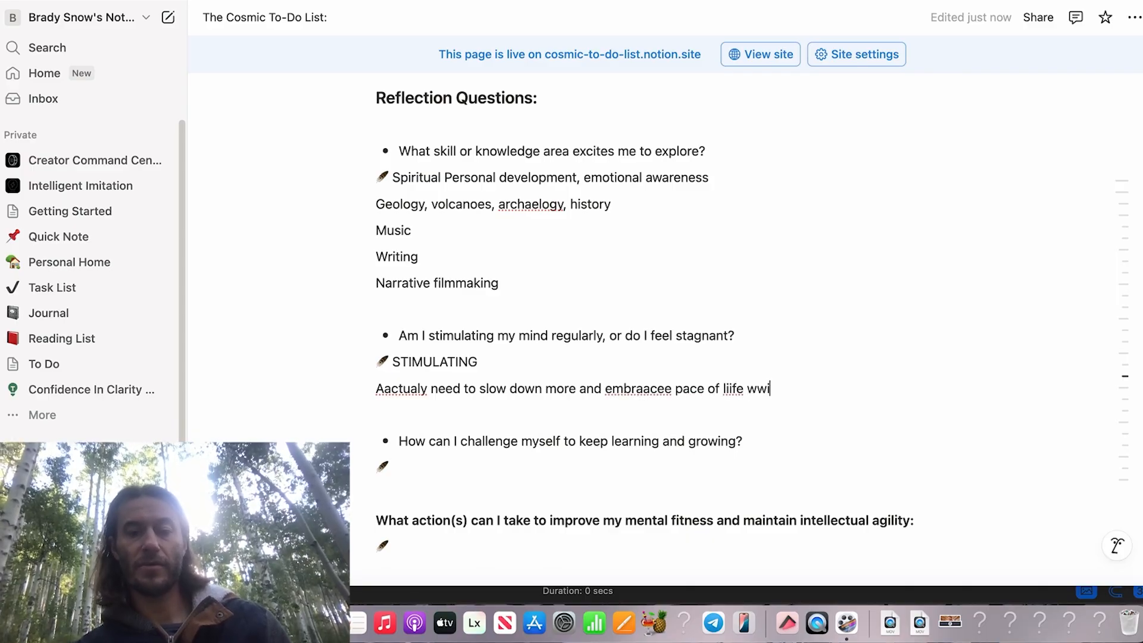
type("thout nbeing ")
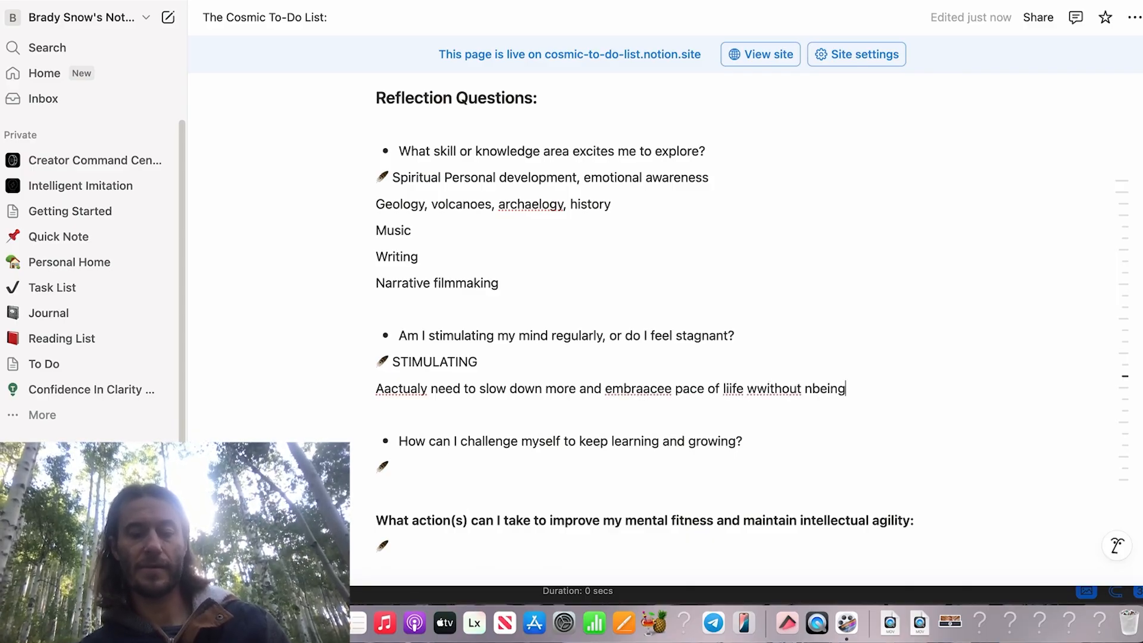
type("hyper i")
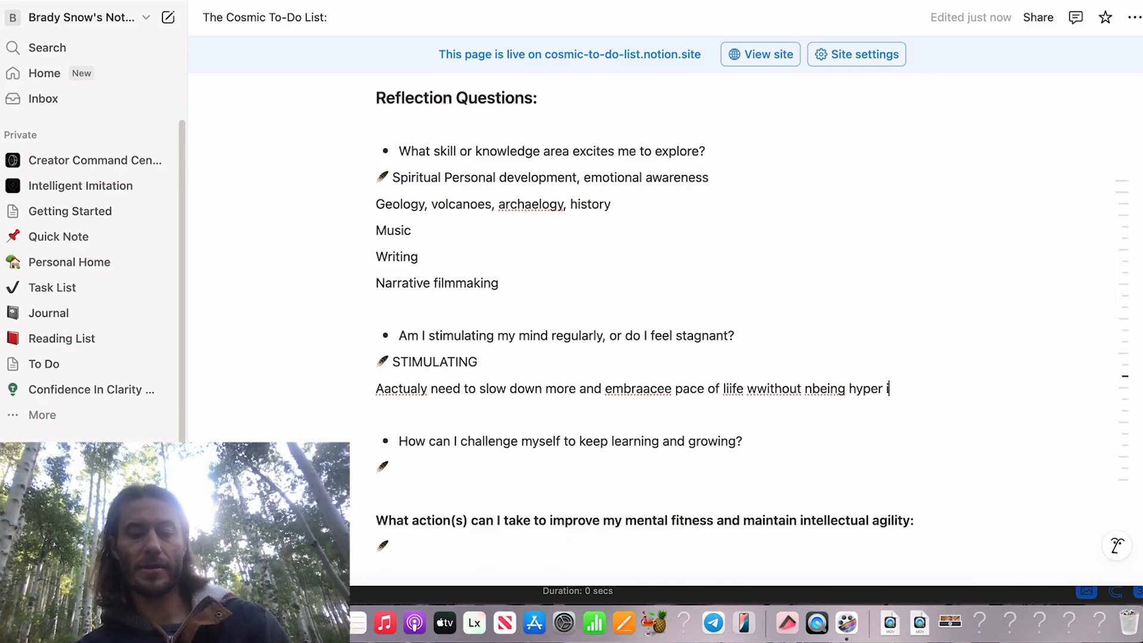
type("ntensive workah")
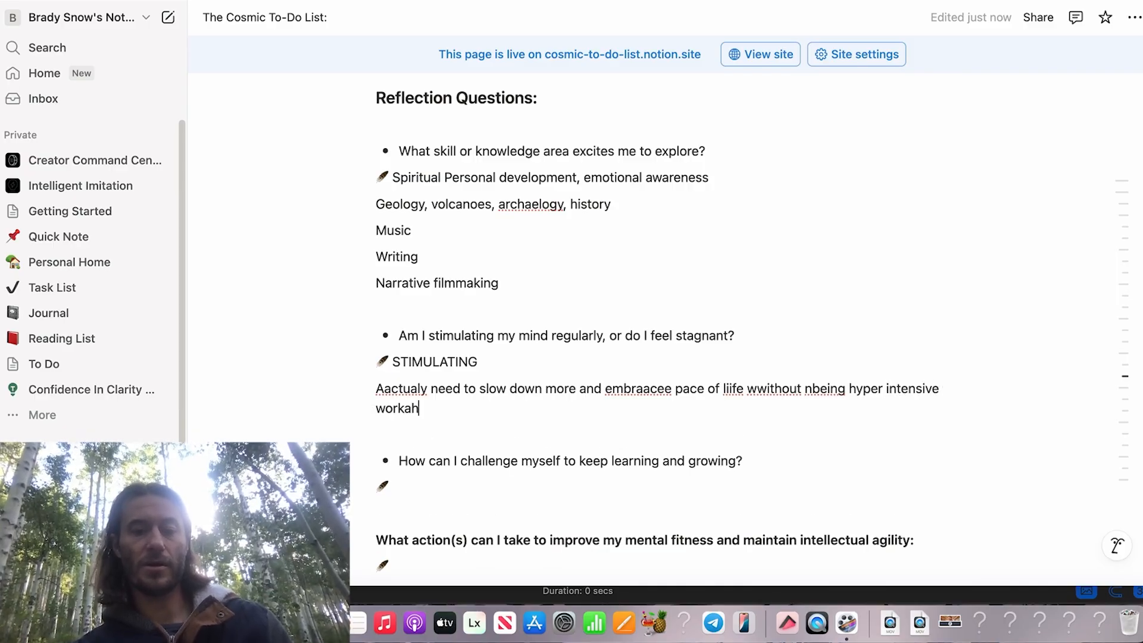
type("oic")
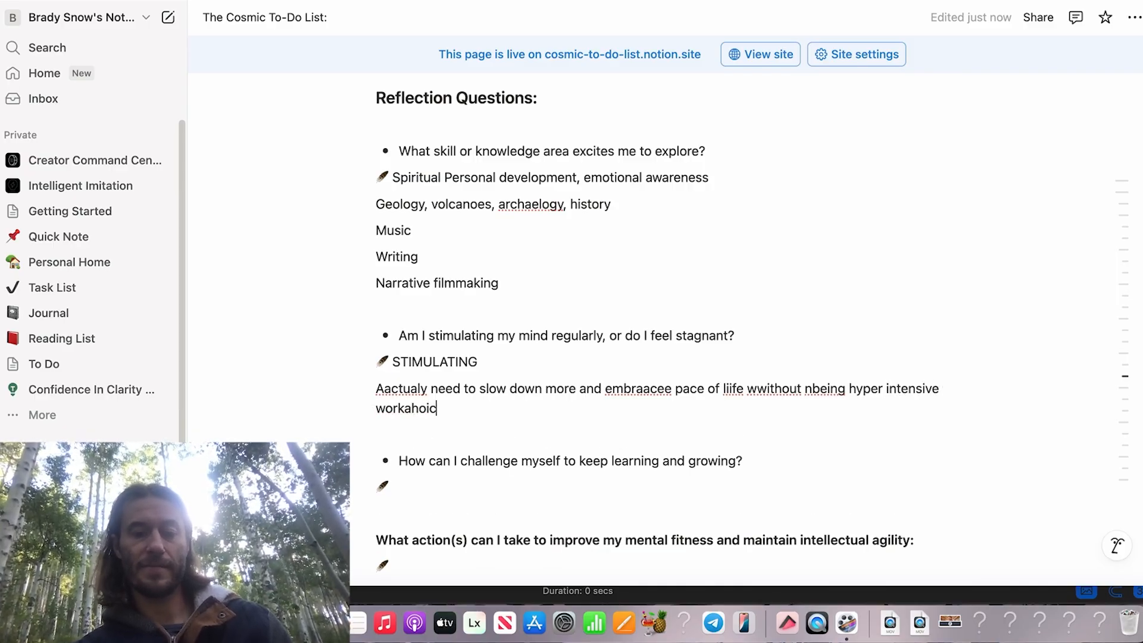
- Fix typos in the slow-down line so its words read "Actually", "embracee", "without" and "being"
double_click(398, 390)
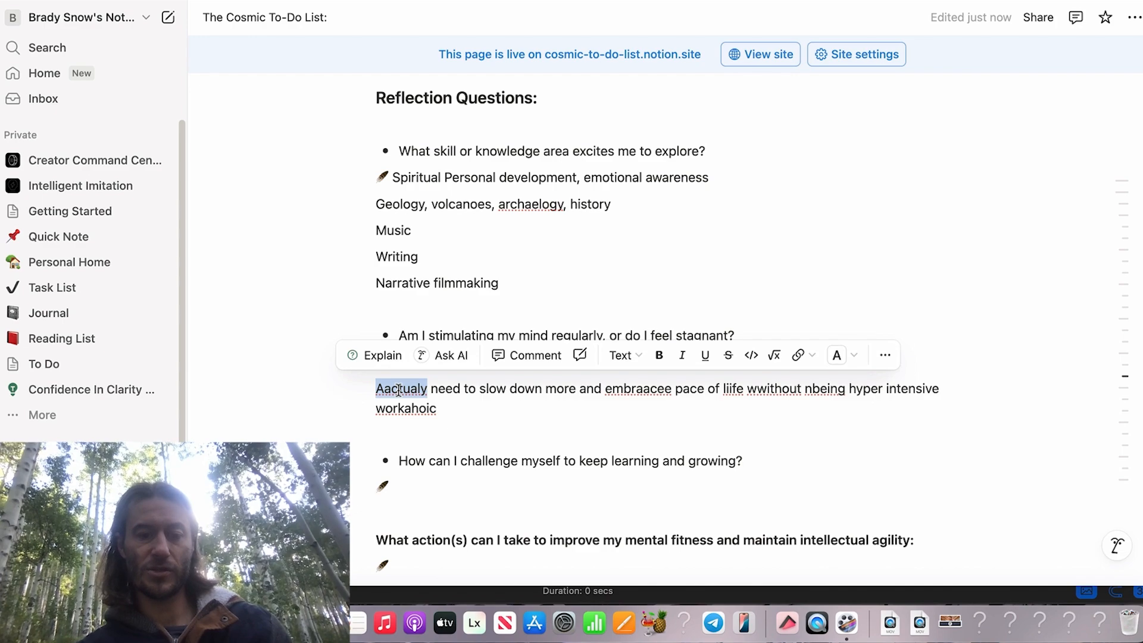
type("AActually")
left_click(385, 388)
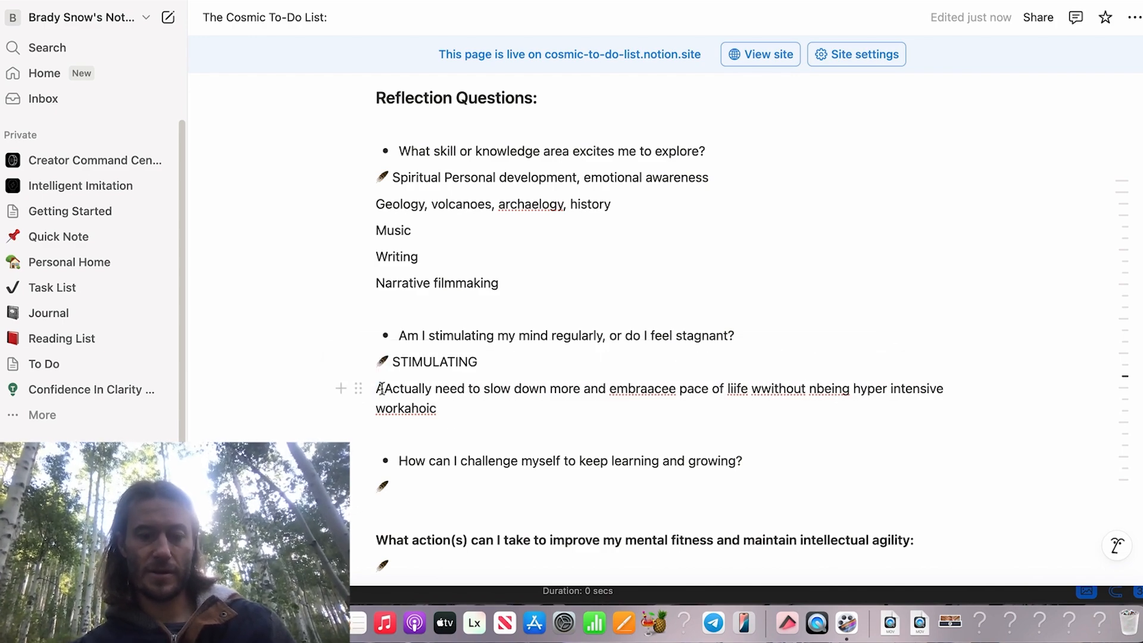
key("BackSpace")
left_click(643, 388)
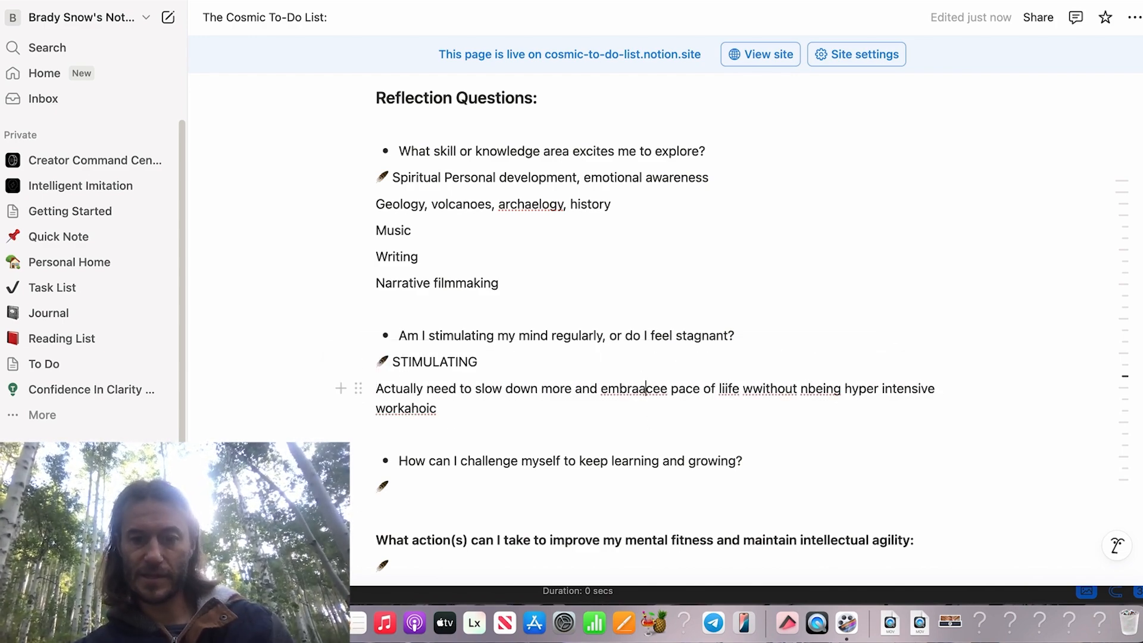
key("BackSpace")
left_click(747, 394)
key("BackSpace")
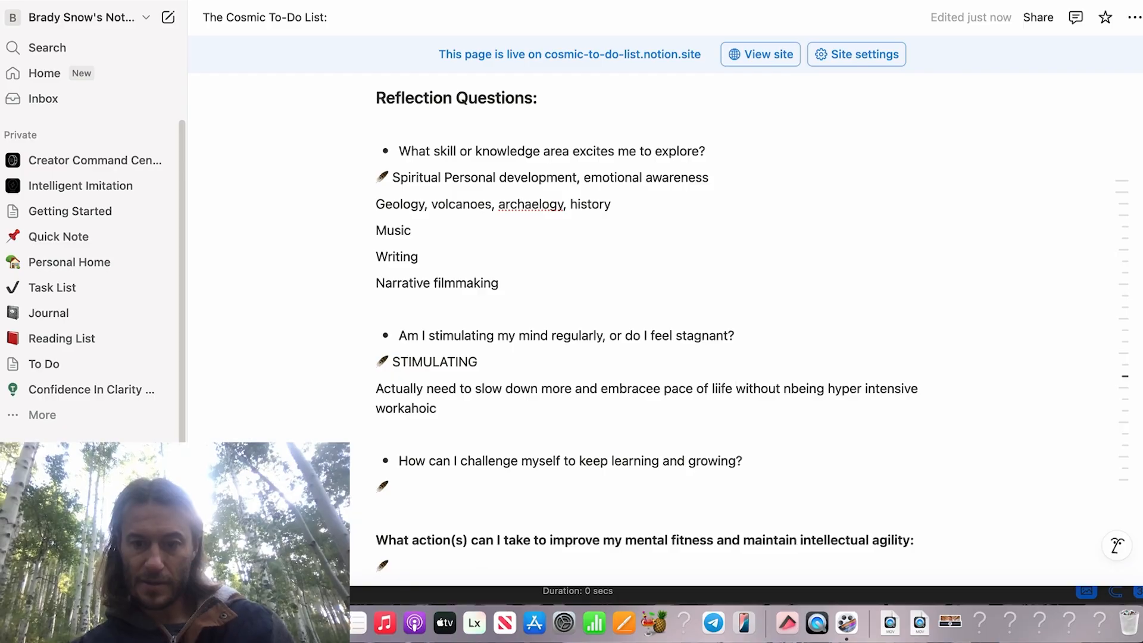
scroll(791, 345, "down", 2)
left_click(791, 345)
key("BackSpace")
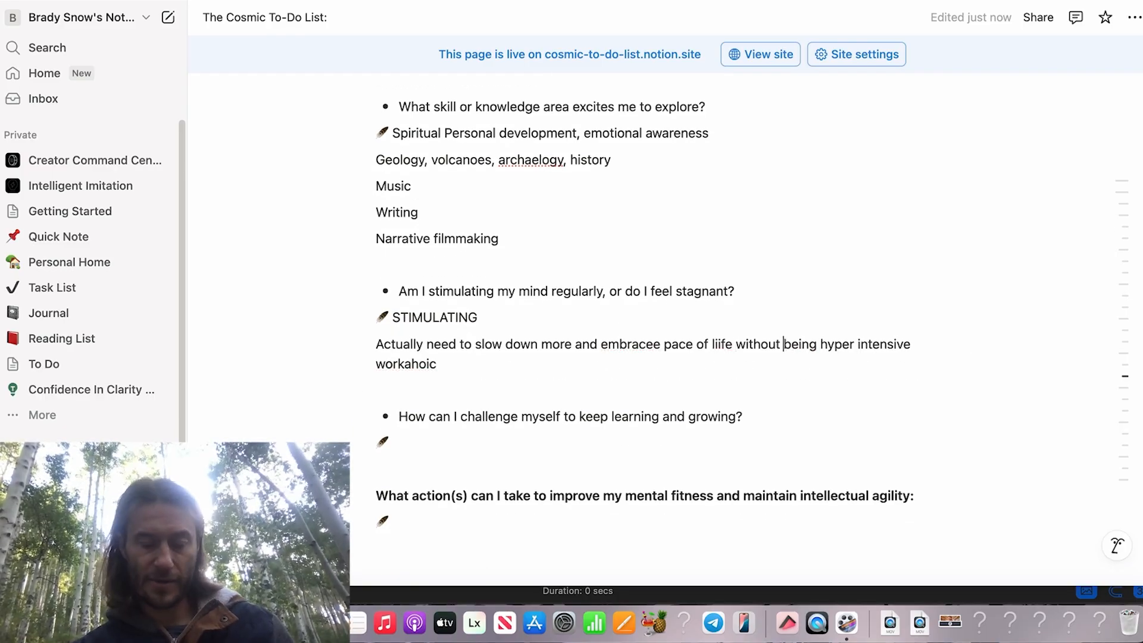
- Answer the question about challenging myself to keep learning and growing with "Do work that feels right"
left_click(502, 441)
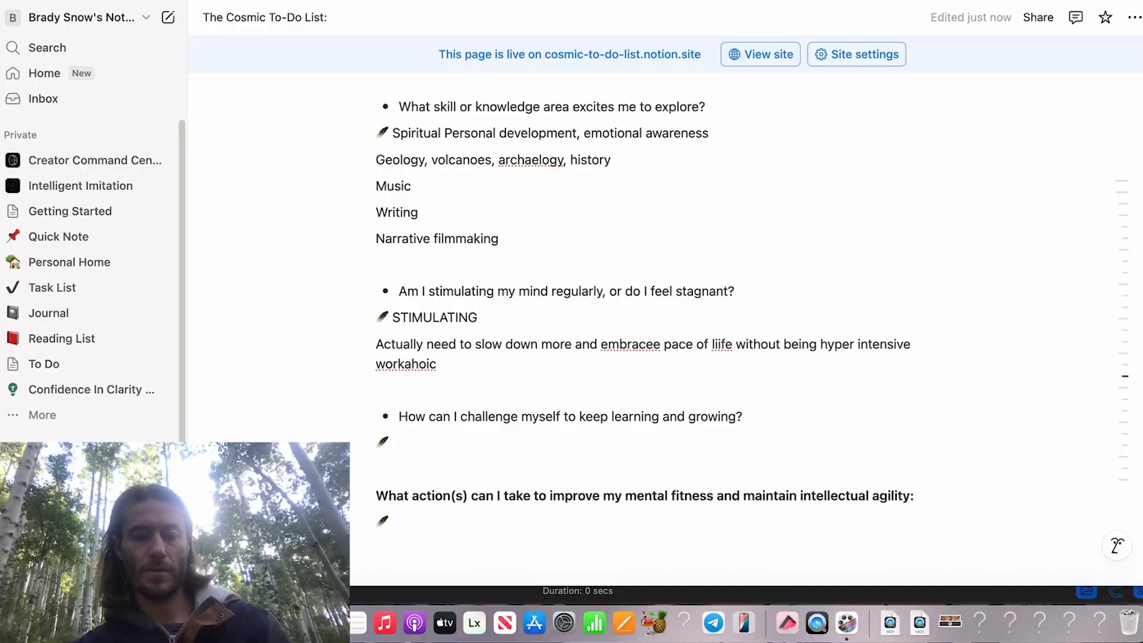
type("Do work thaat")
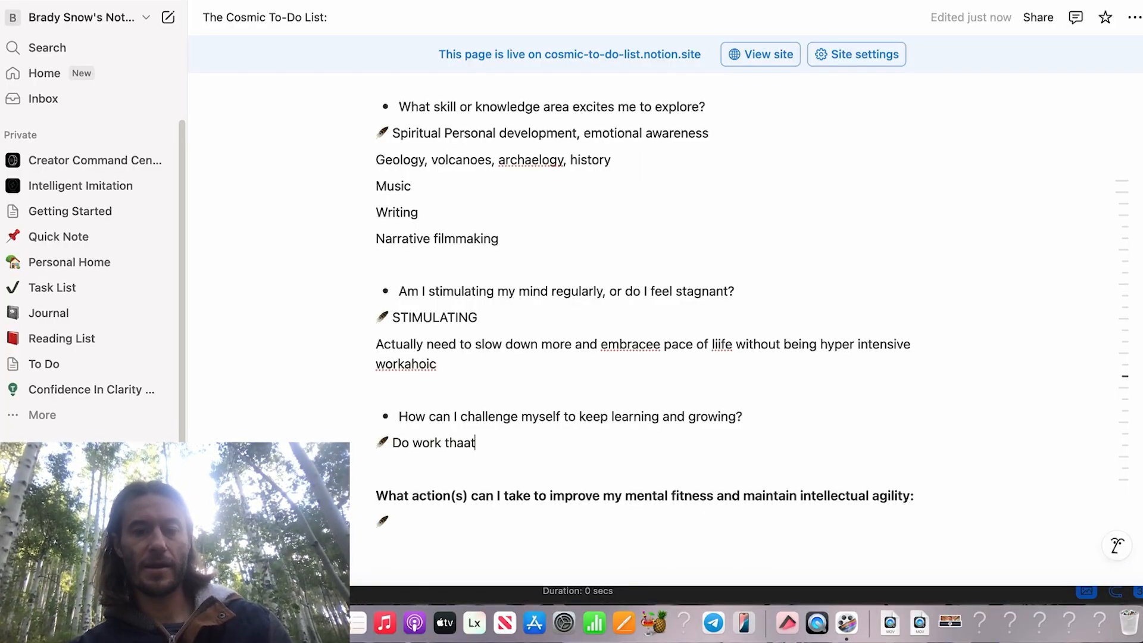
type(" ma")
key("BackSpace")
key("BackSpace")
key("BackSpace")
key("BackSpace")
key("BackSpace")
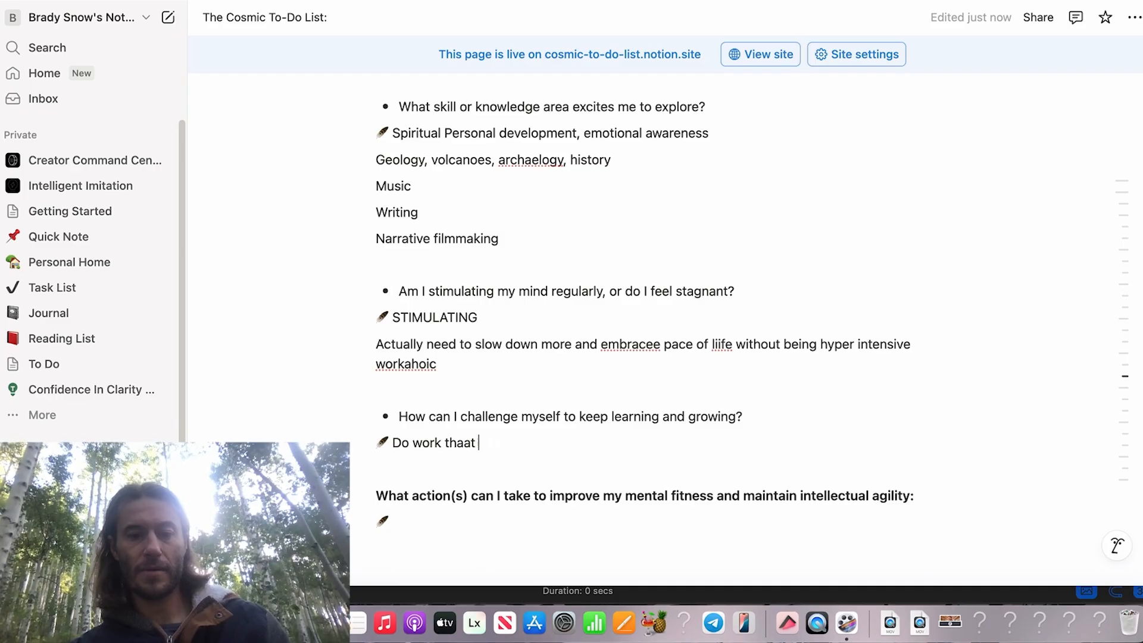
type("t feels right")
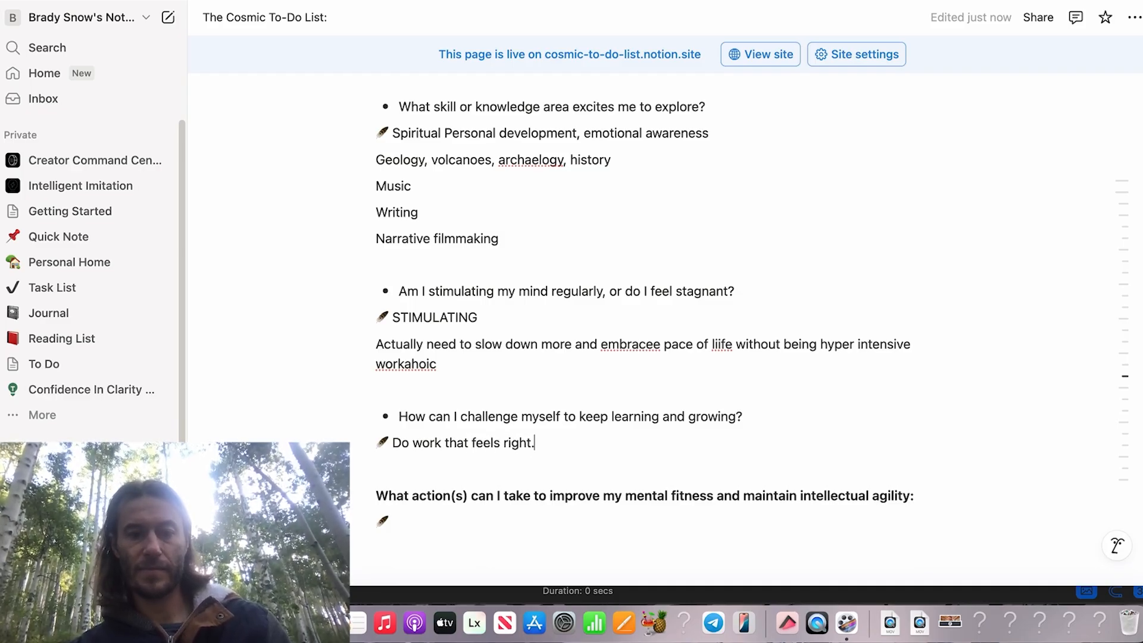
- Continue the learning and growing answer with a period and "Sstudy pressence, soul aalignment"
type(".  Sstudy")
key("BackSpace")
key("BackSpace")
key("BackSpace")
key("BackSpace")
key("BackSpace")
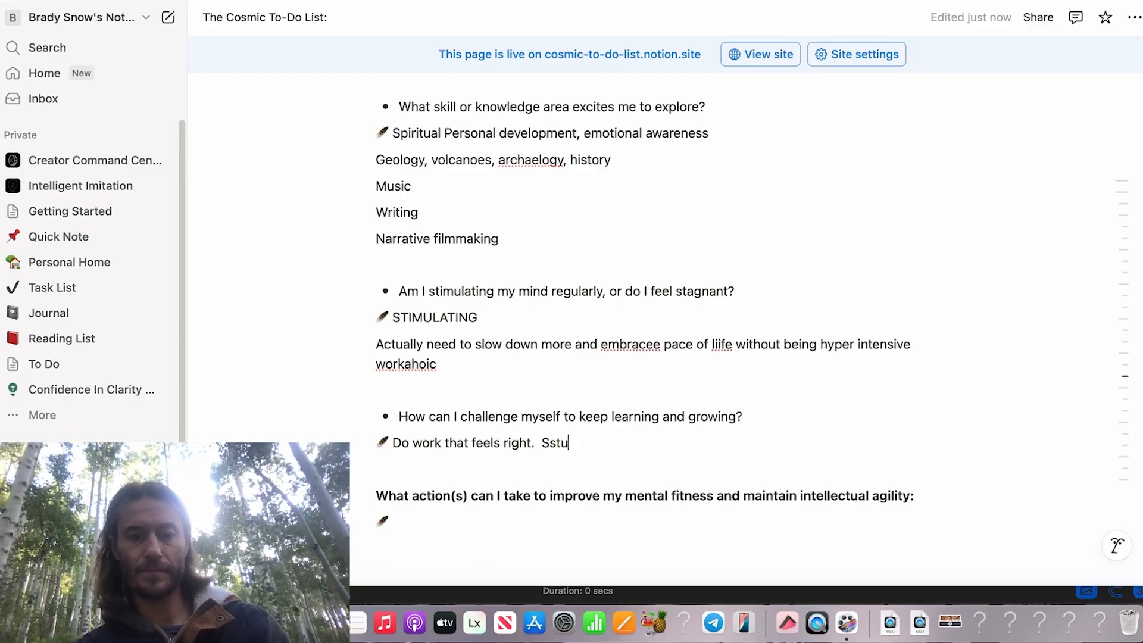
type("study ")
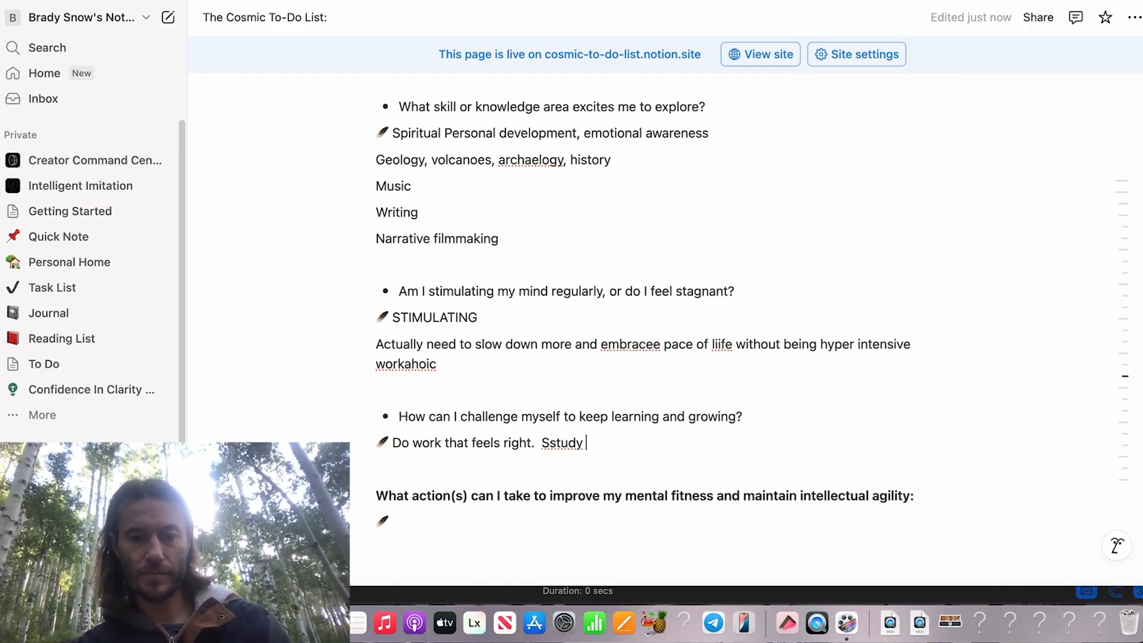
type("pressence")
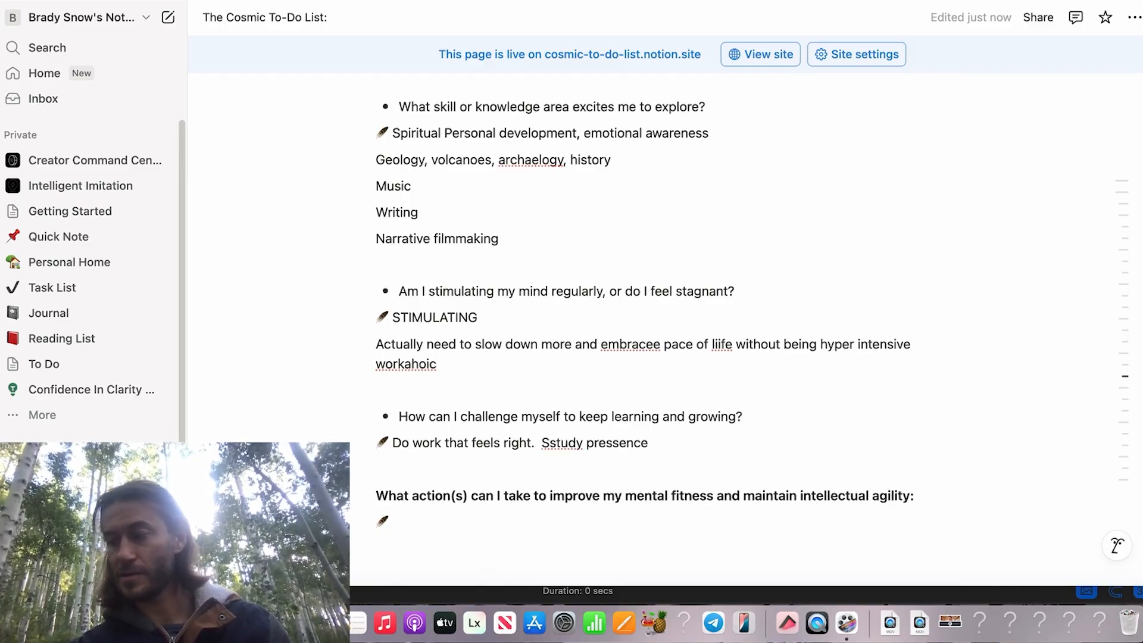
type(", soul aaignment")
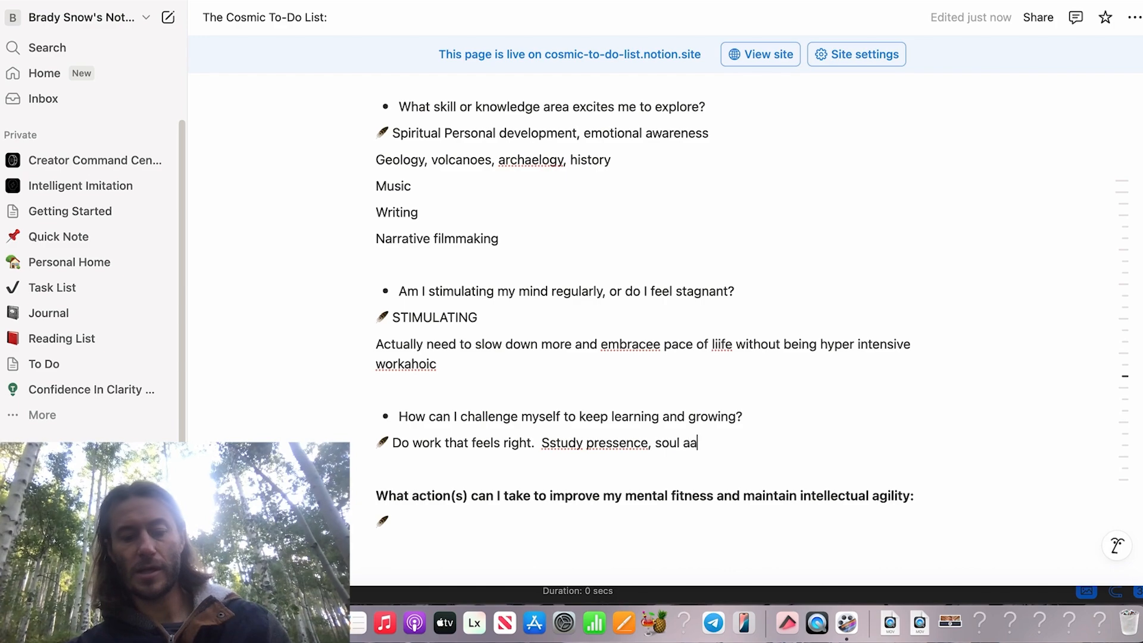
key("BackSpace")
key("BackSpace")
key("BackSpace")
key("BackSpace")
key("BackSpace")
key("BackSpace")
key("BackSpace")
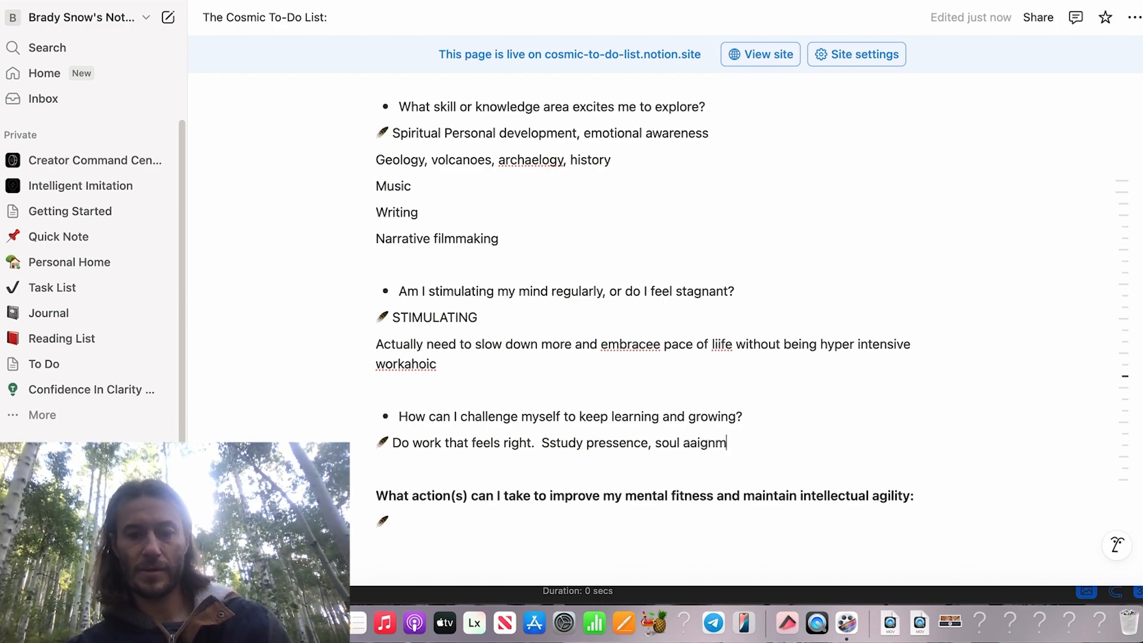
type("aalignment")
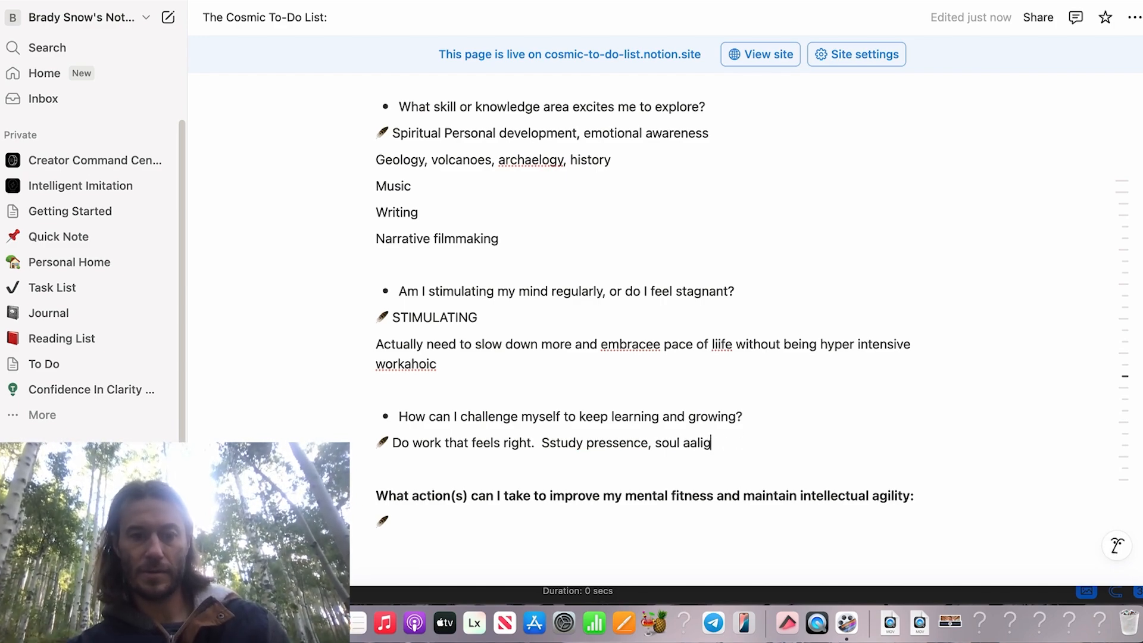
- Add the line "Write and pracatice songs on guitar - leaarn covers" below the soul alignment answer
key("Return")
type("W")
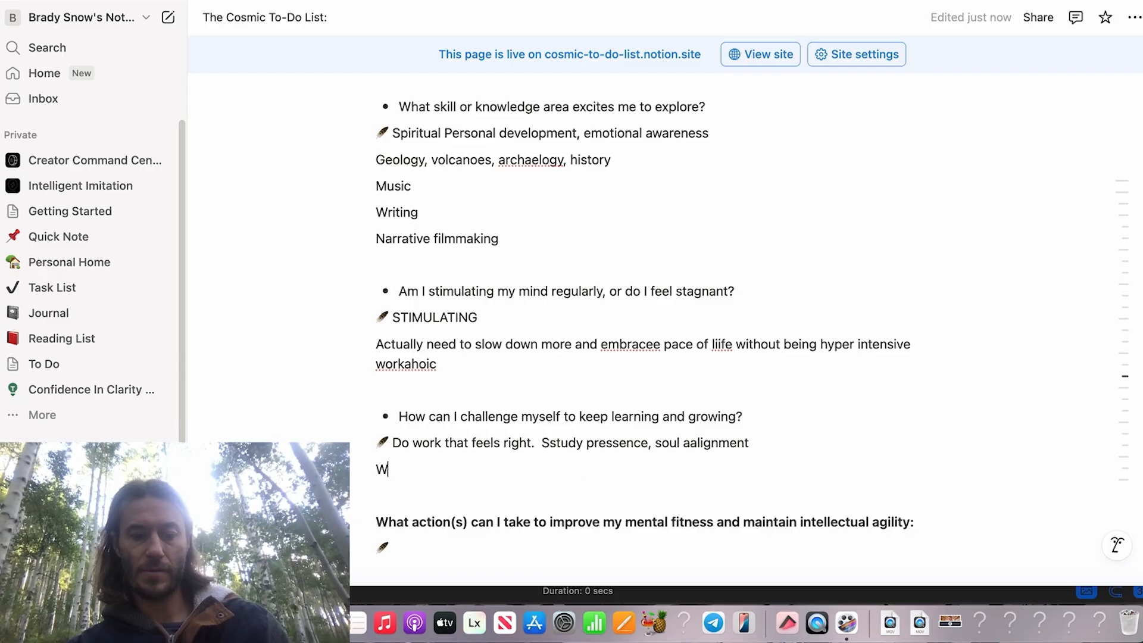
type("rite and pracatice")
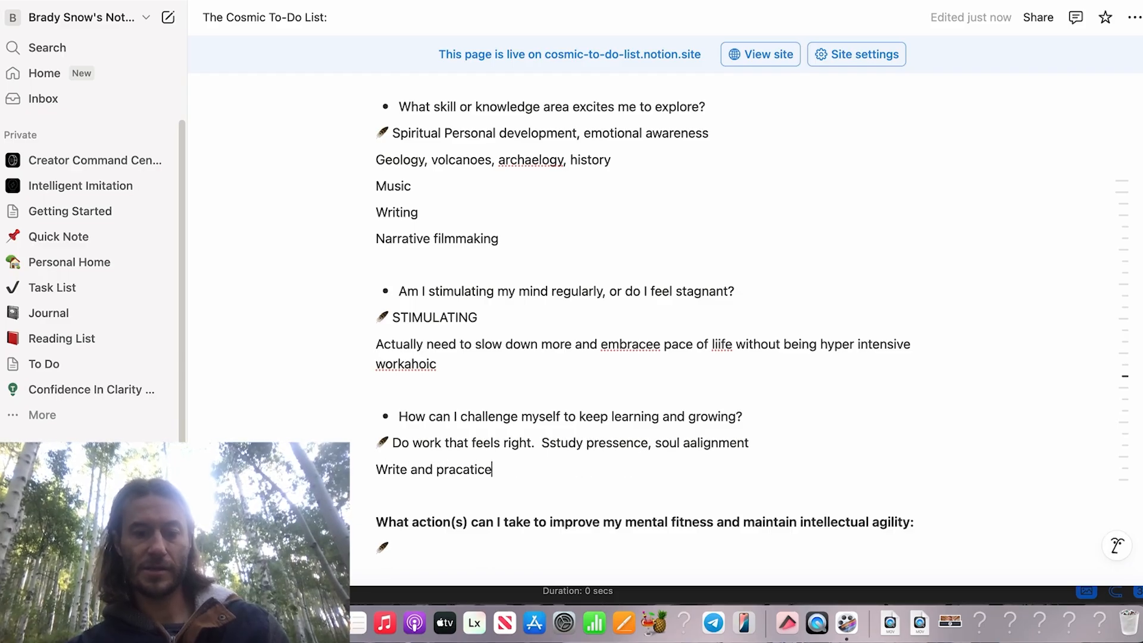
type(" songs on guitara")
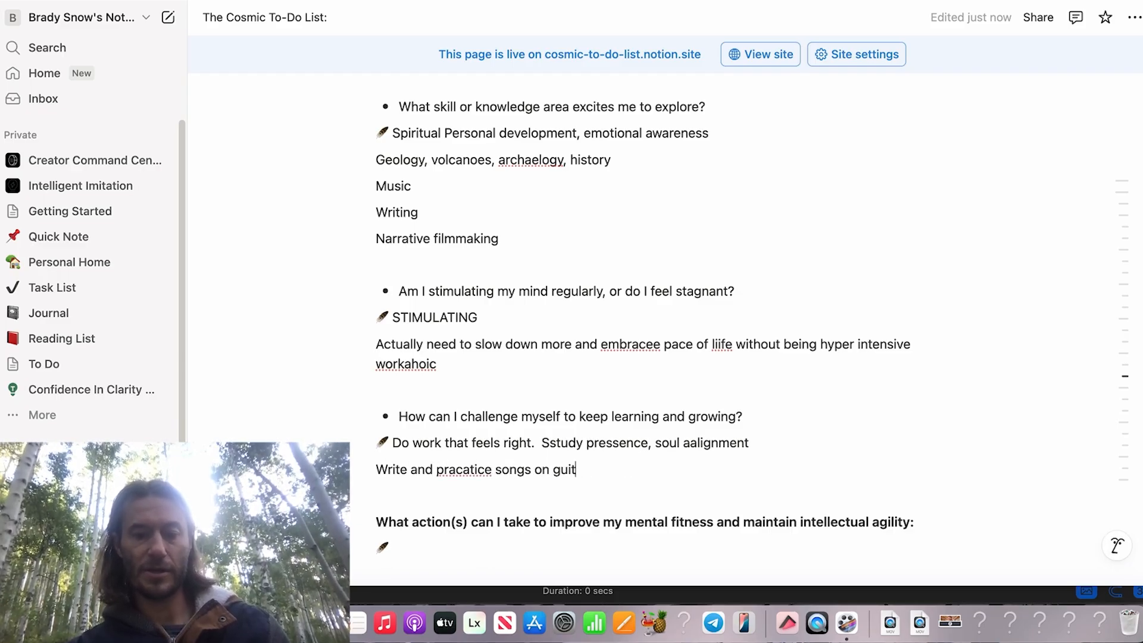
key("BackSpace")
key("BackSpace")
type("- leran")
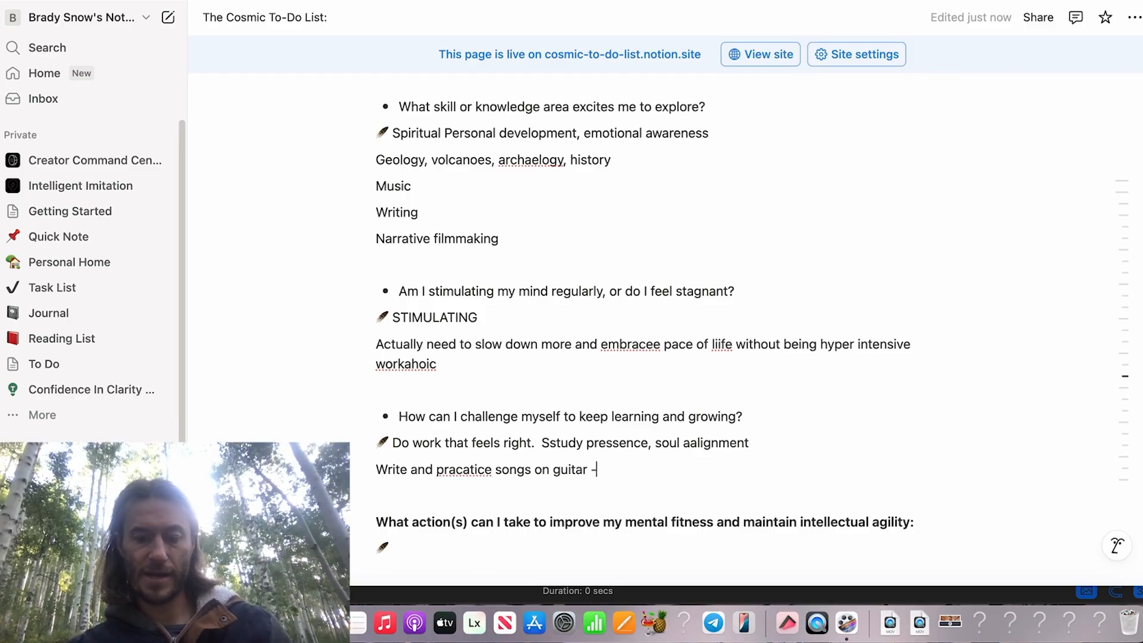
key("BackSpace")
key("BackSpace")
key("BackSpace")
key("BackSpace")
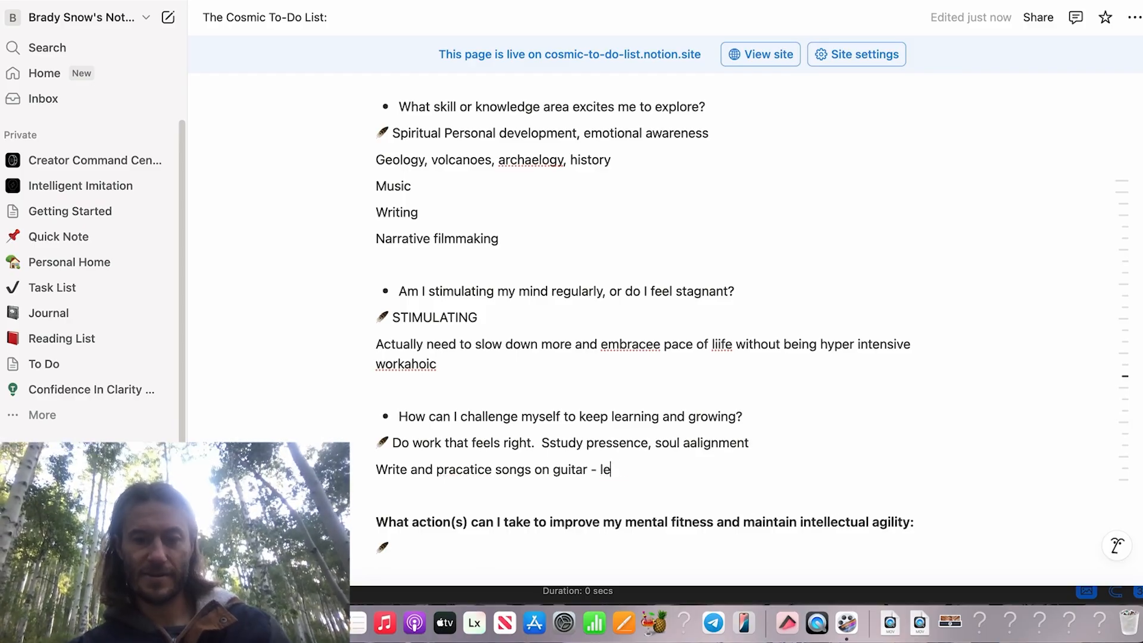
type("aarn covers")
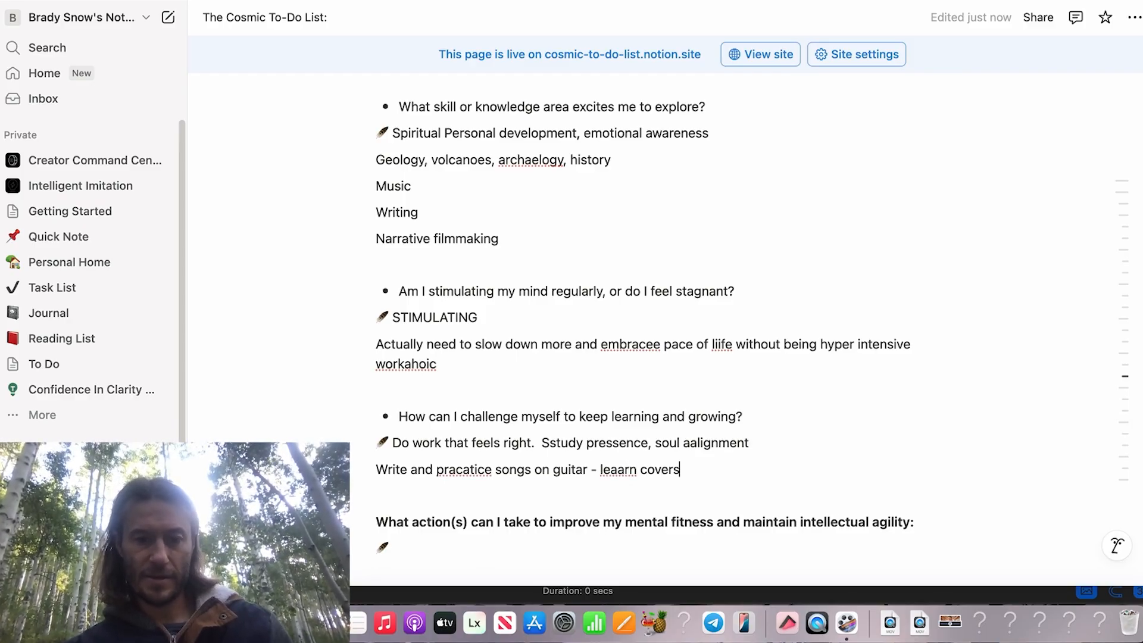
- Answer the question about actions to improve mental fitness and intellectual agility with "Read books again regualraly"
scroll(666, 330, "down", 3)
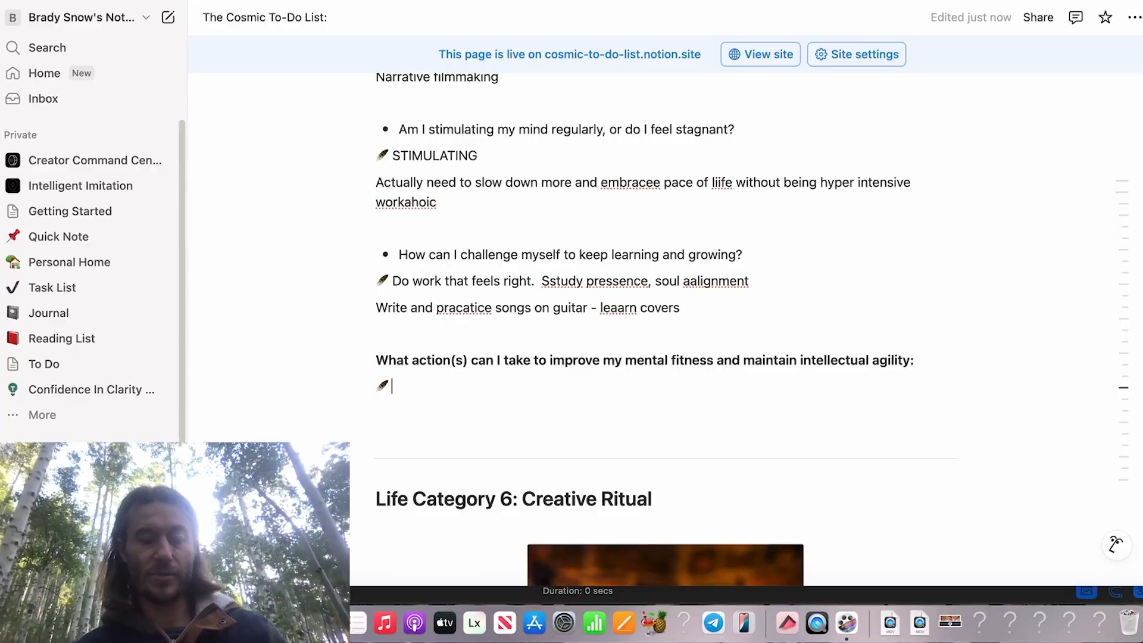
type("R")
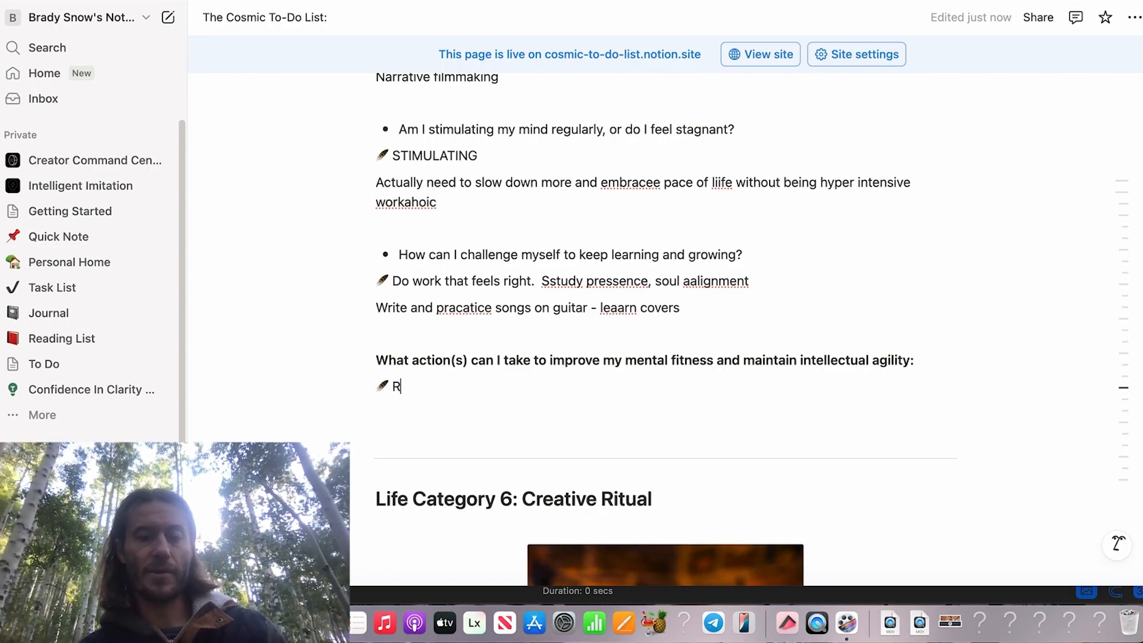
type("ead books a")
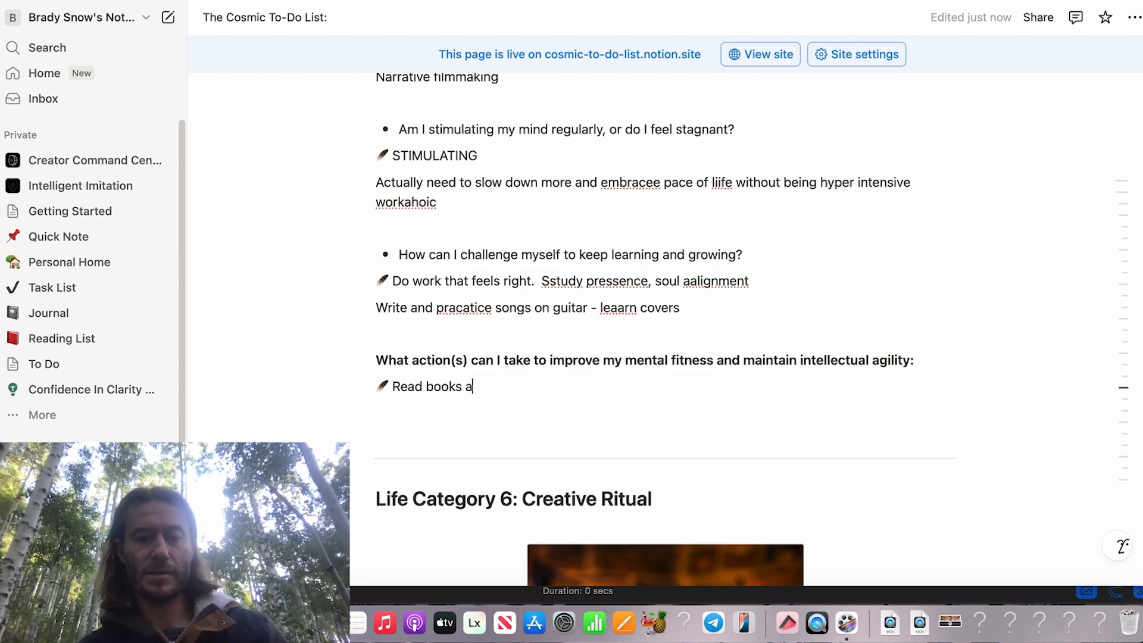
type("gain regualral")
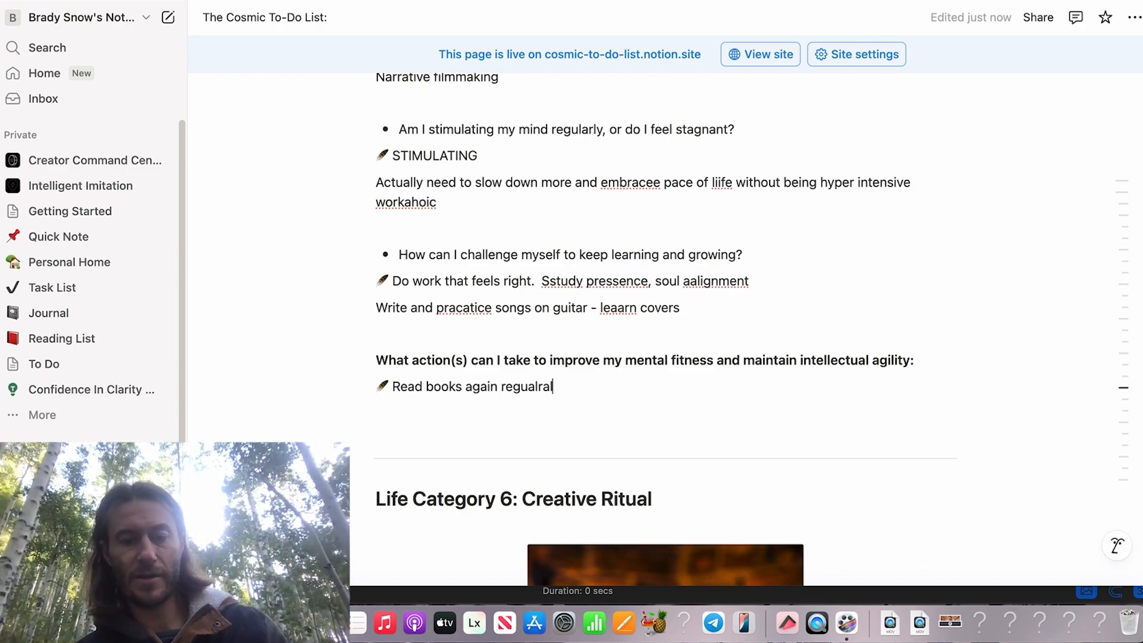
type("y")
- Add the line "Lesss time on phone using ChatGPT" below the line about reading books
key("Return")
type("Le")
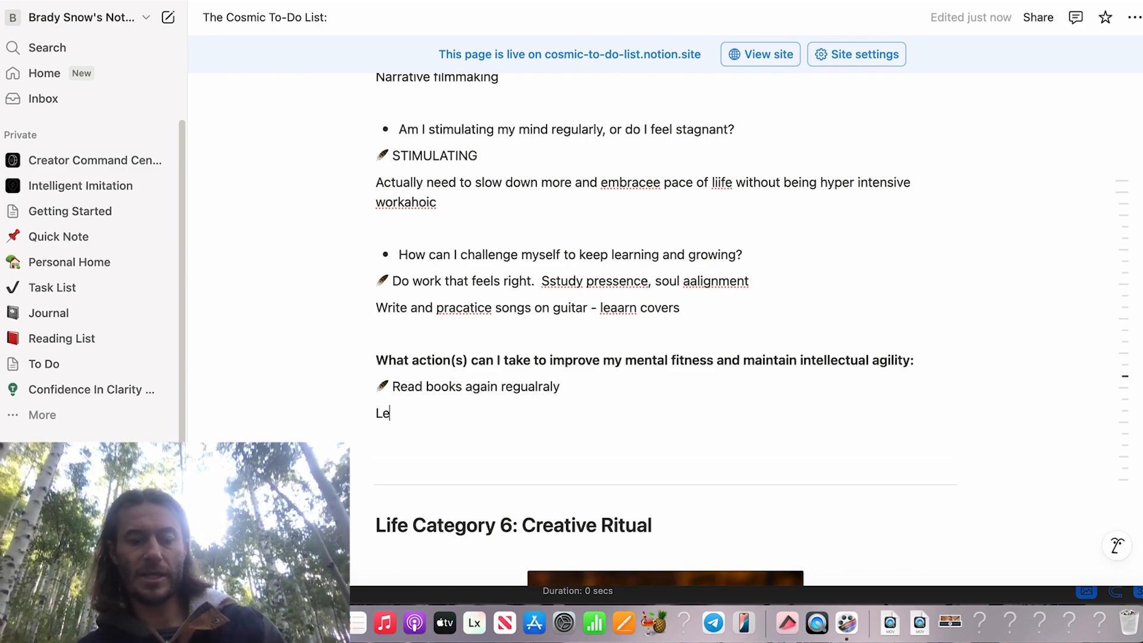
type("sss time on")
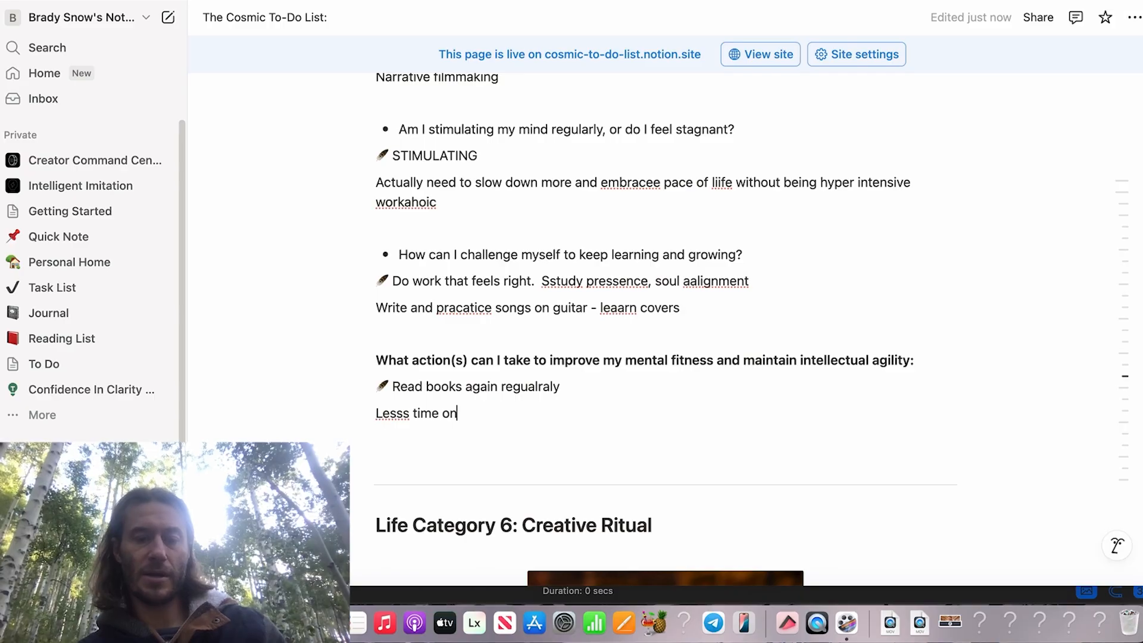
type(" pho")
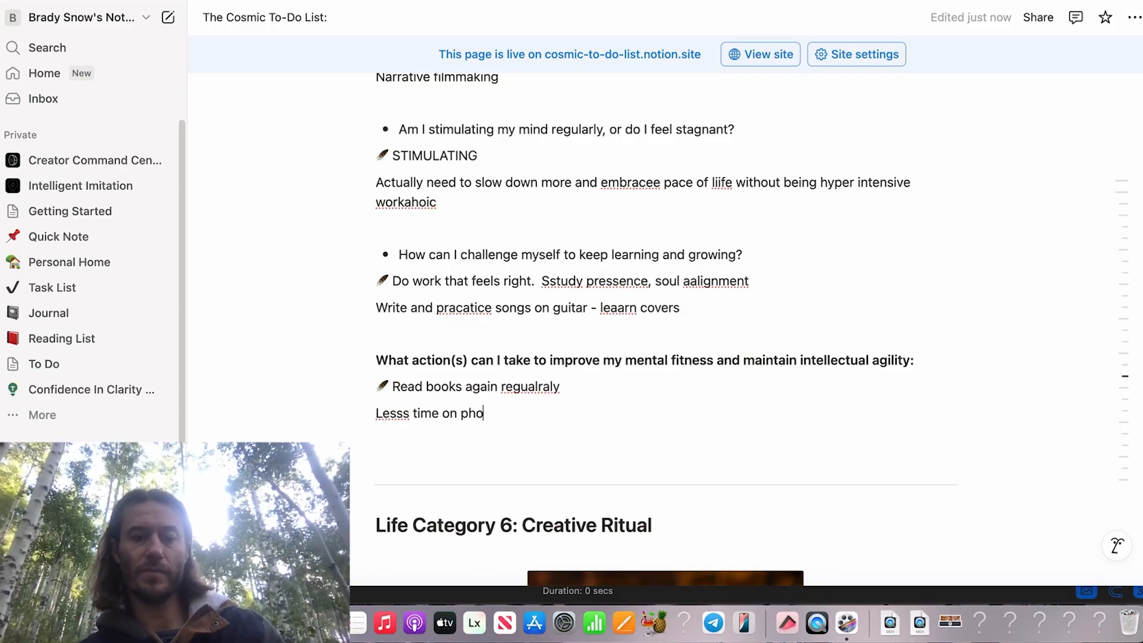
type("ne usin")
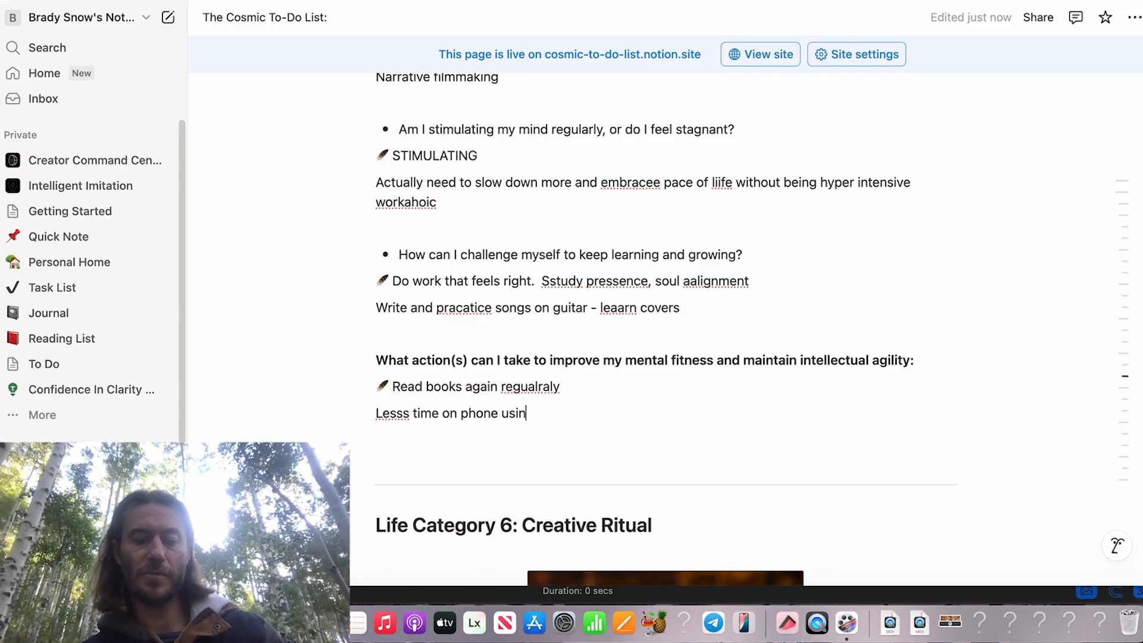
type("g ChatGPT")
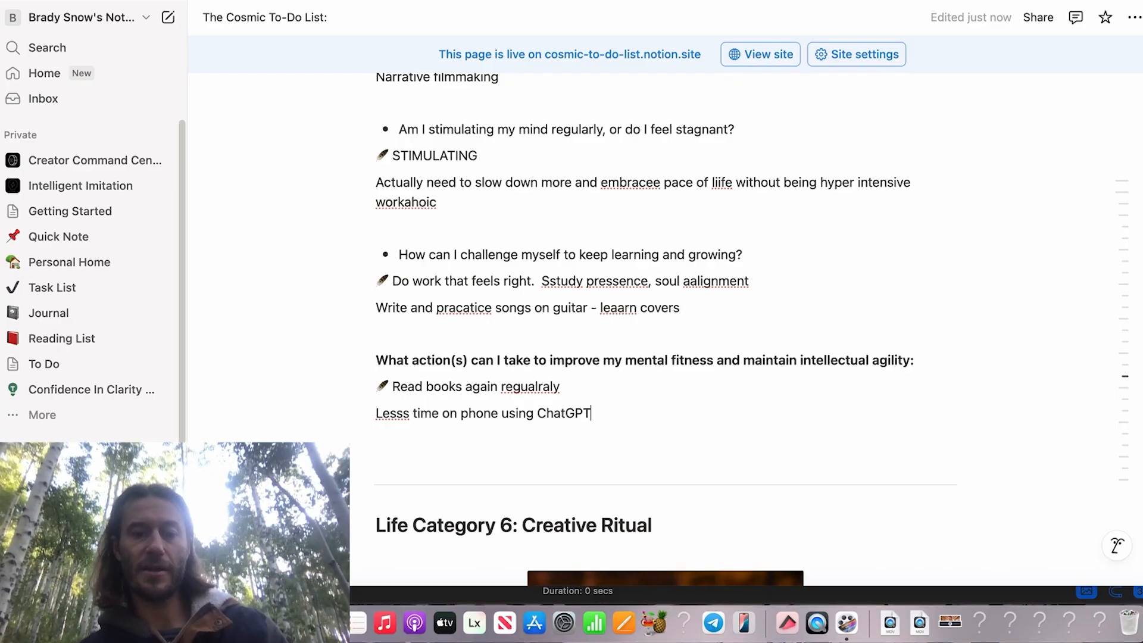
- Add the line "Do more soul aligned projects - cut out the ones thaat dont align" below the ChatGPT line
key("Return")
type("More")
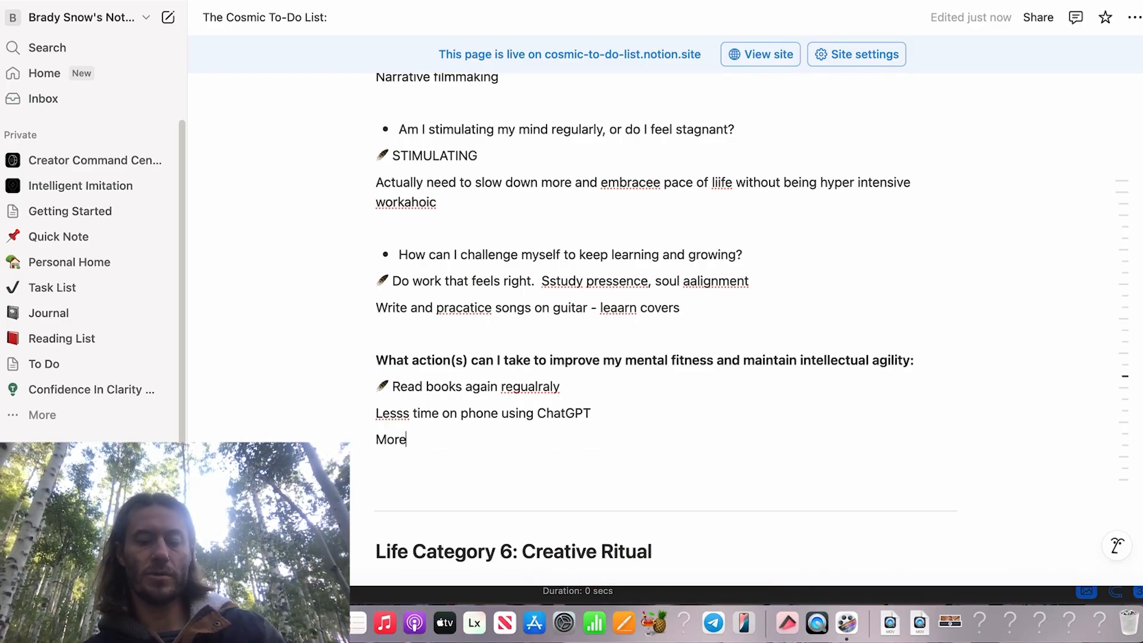
type(" soul aligned ")
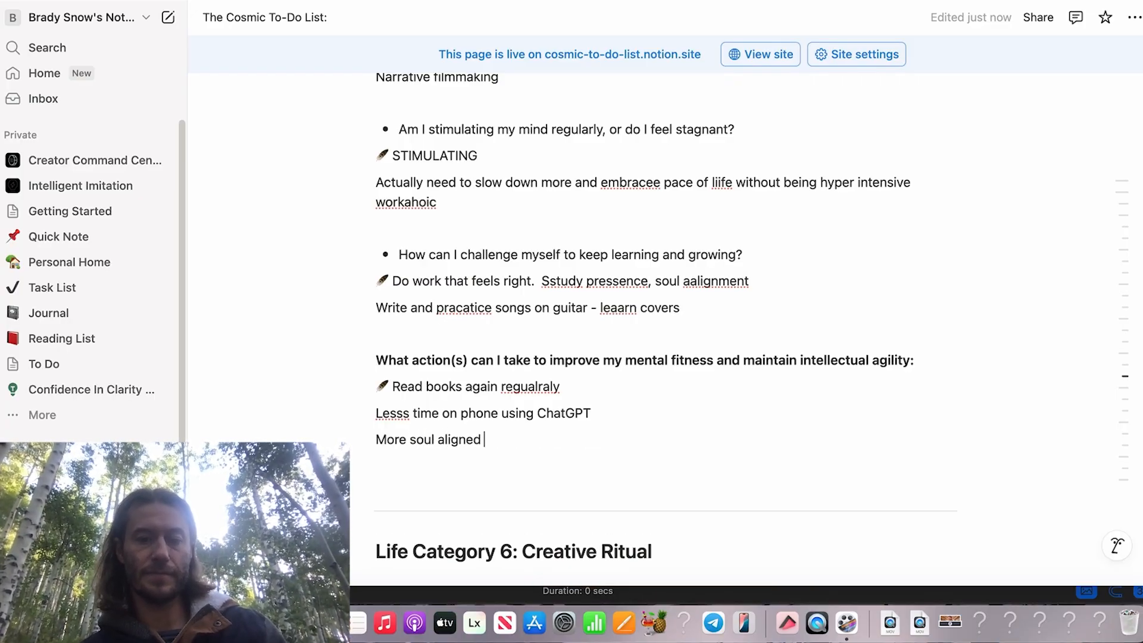
type("projects")
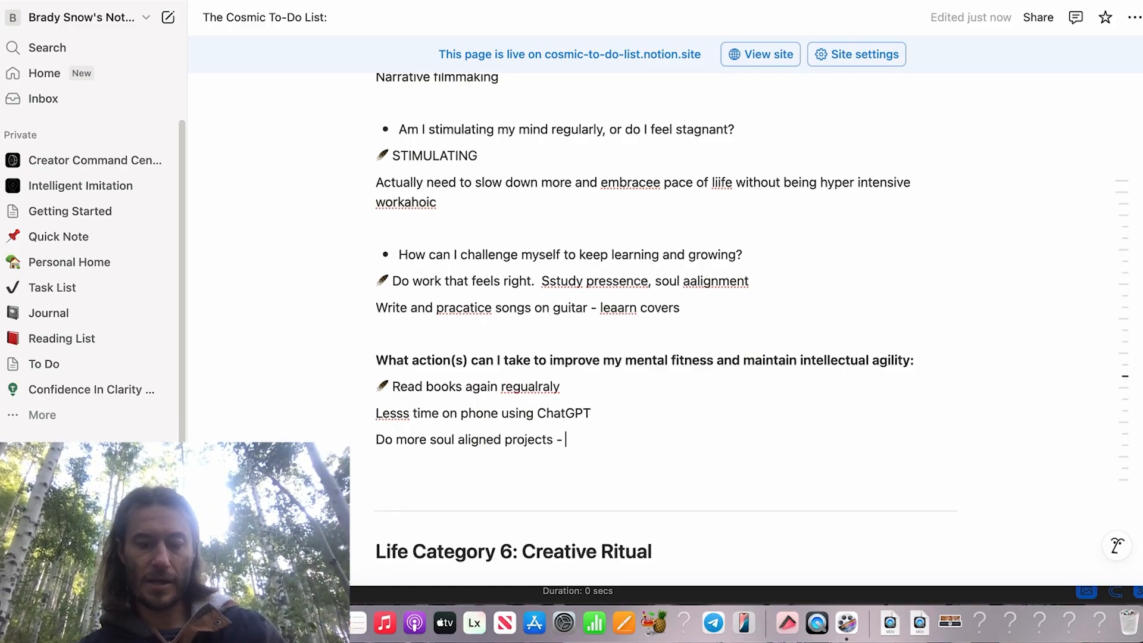
type("cut out ")
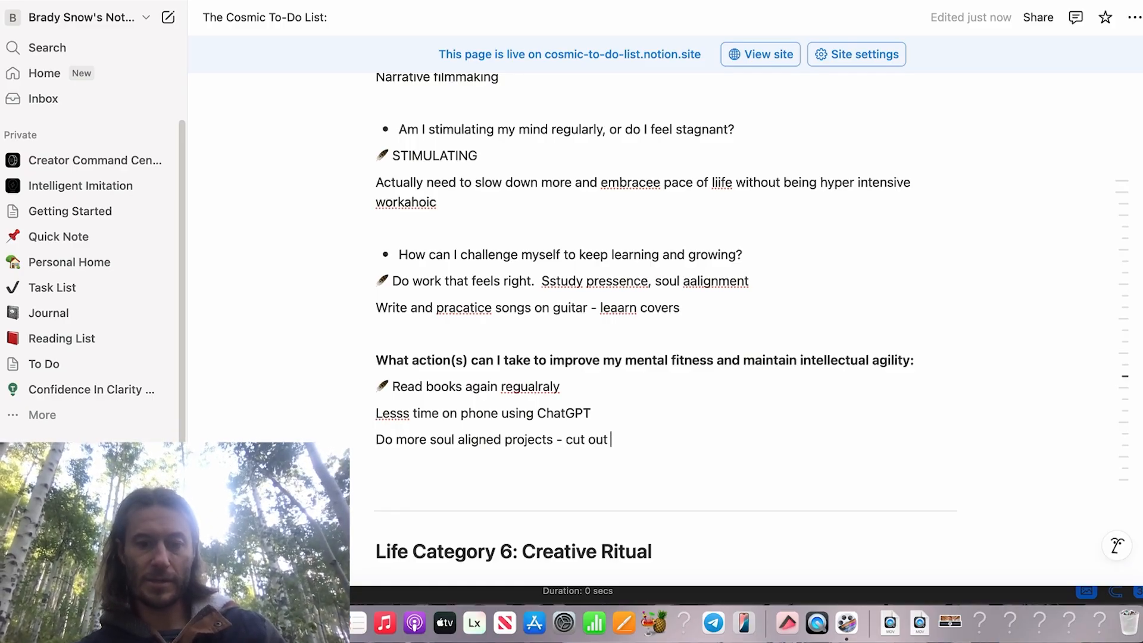
type("the ones thaat do")
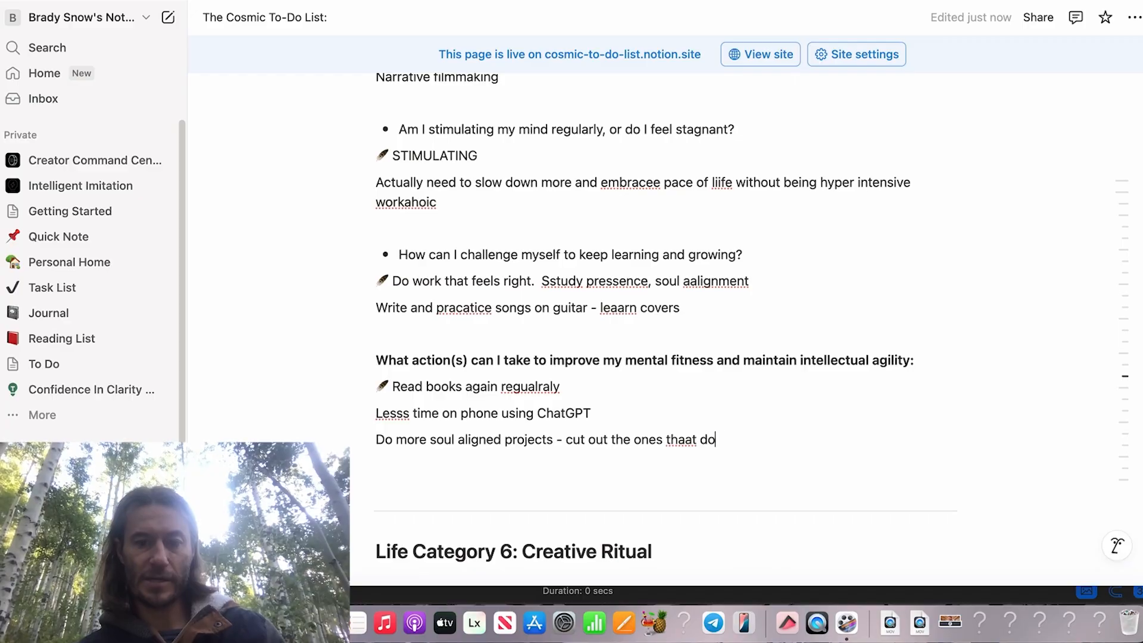
type("nt align")
- Read the introduction and reflection questions of Life Category 6: Creative Ritual
scroll(667, 330, "down", 2)
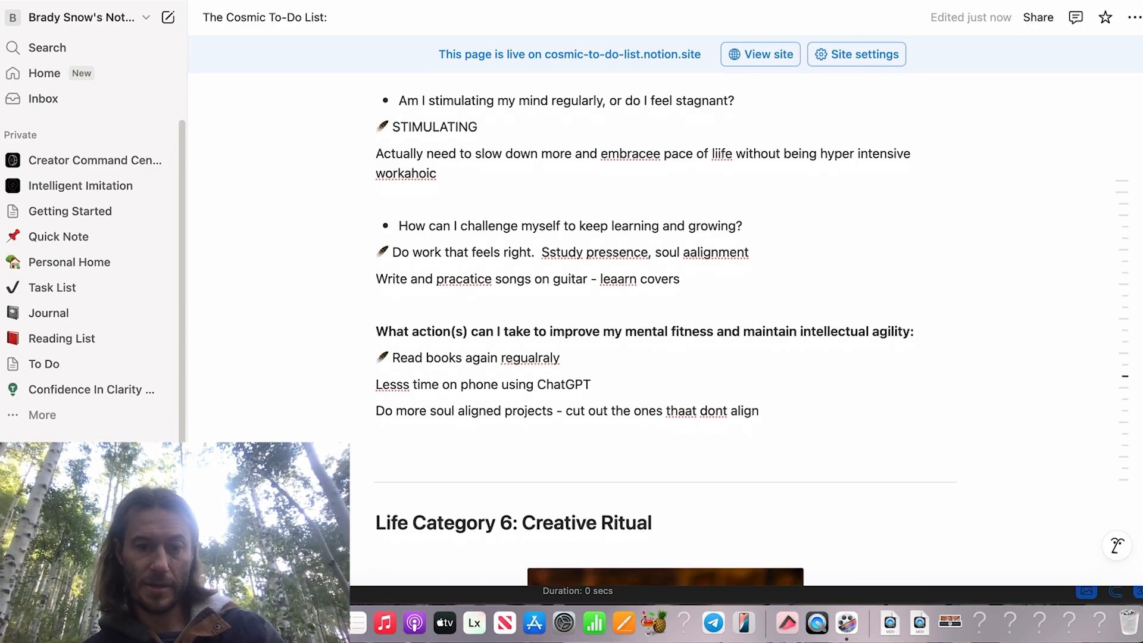
scroll(667, 330, "down", 8)
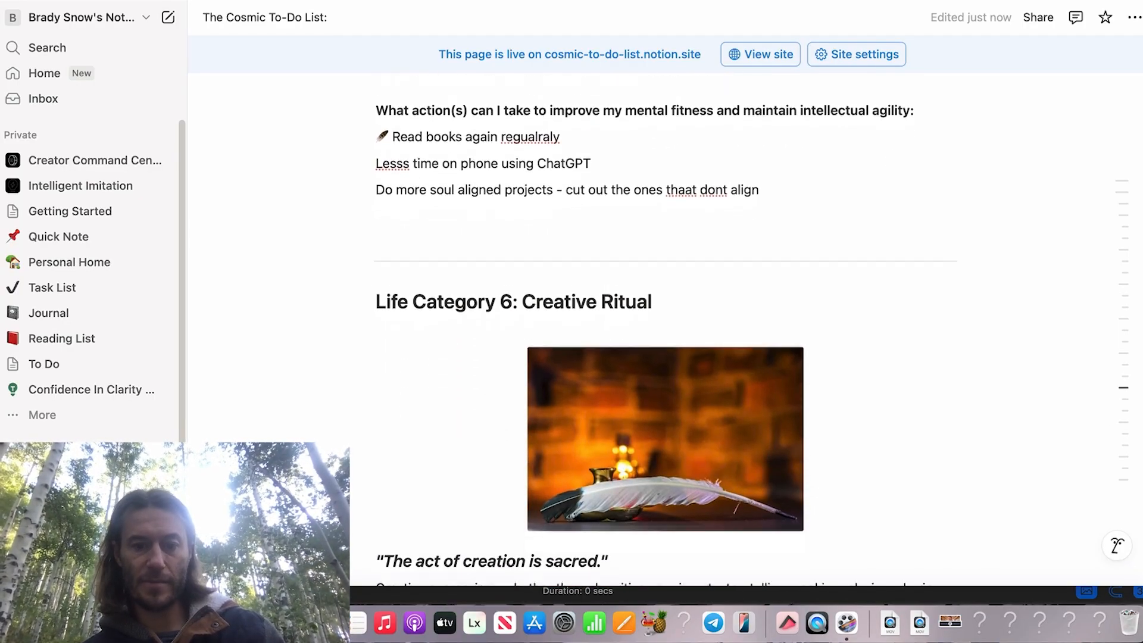
scroll(666, 330, "down", 8)
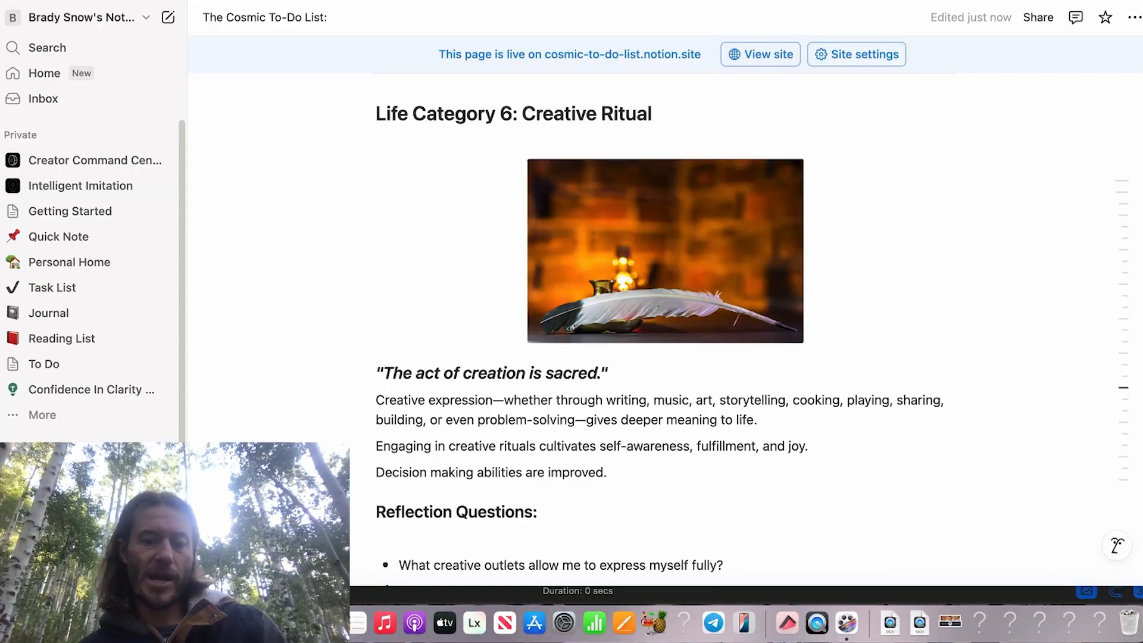
scroll(659, 327, "down", 3)
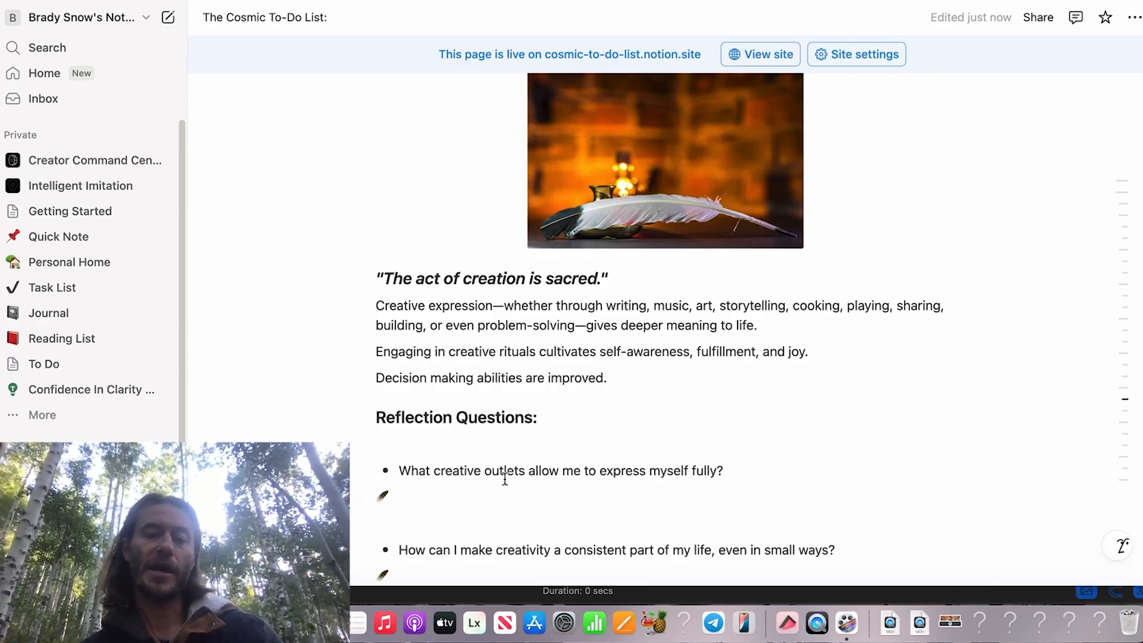
scroll(580, 400, "down", 4)
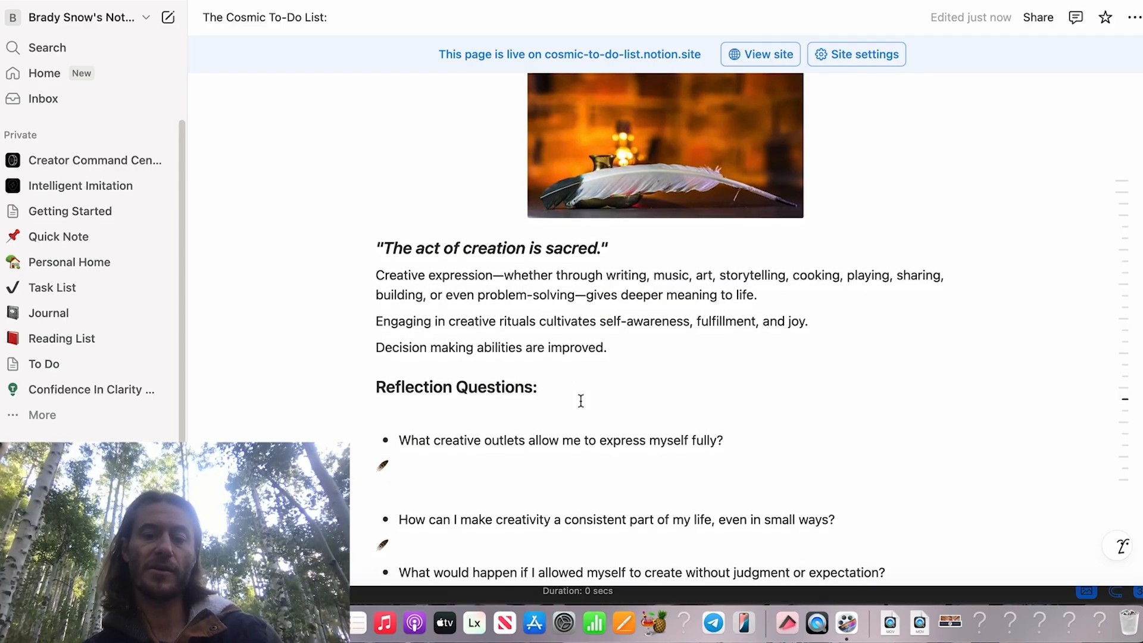
- Answer the question about creative outlets for full self-expression with the separate lines "Writing", "Music" and "Acting"
scroll(580, 401, "down", 3)
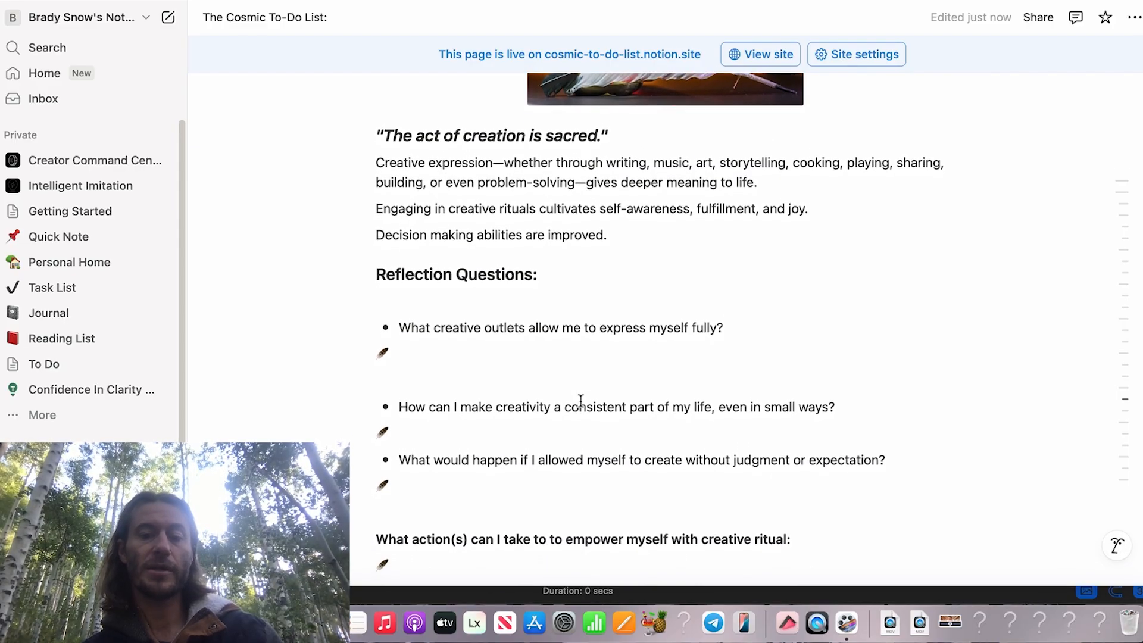
scroll(580, 400, "down", 1)
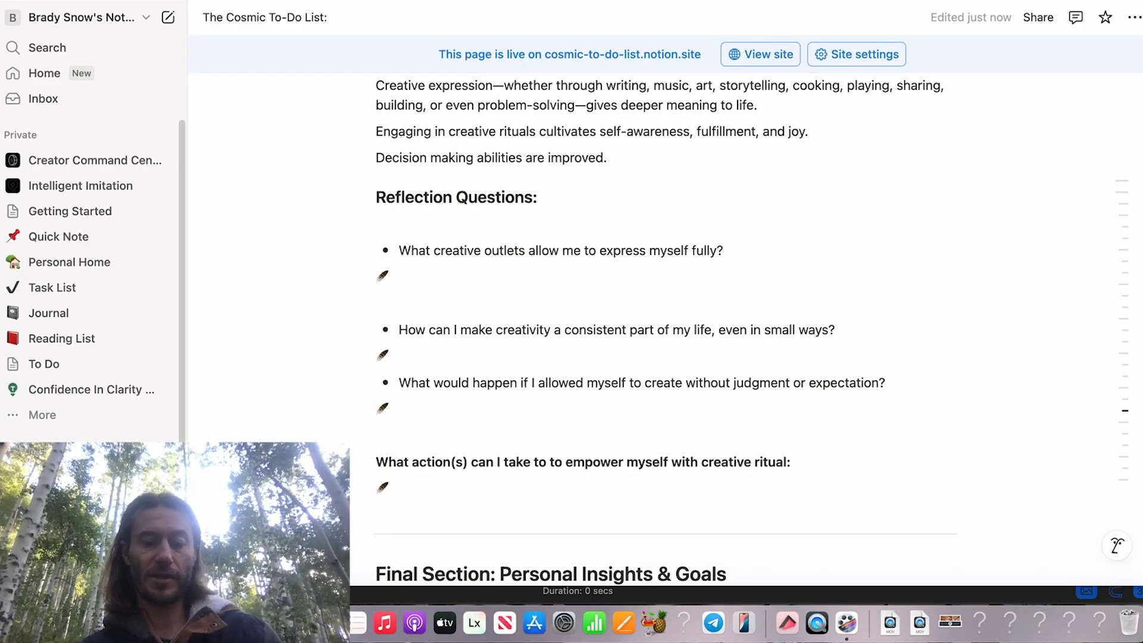
type("Writing")
key("Return")
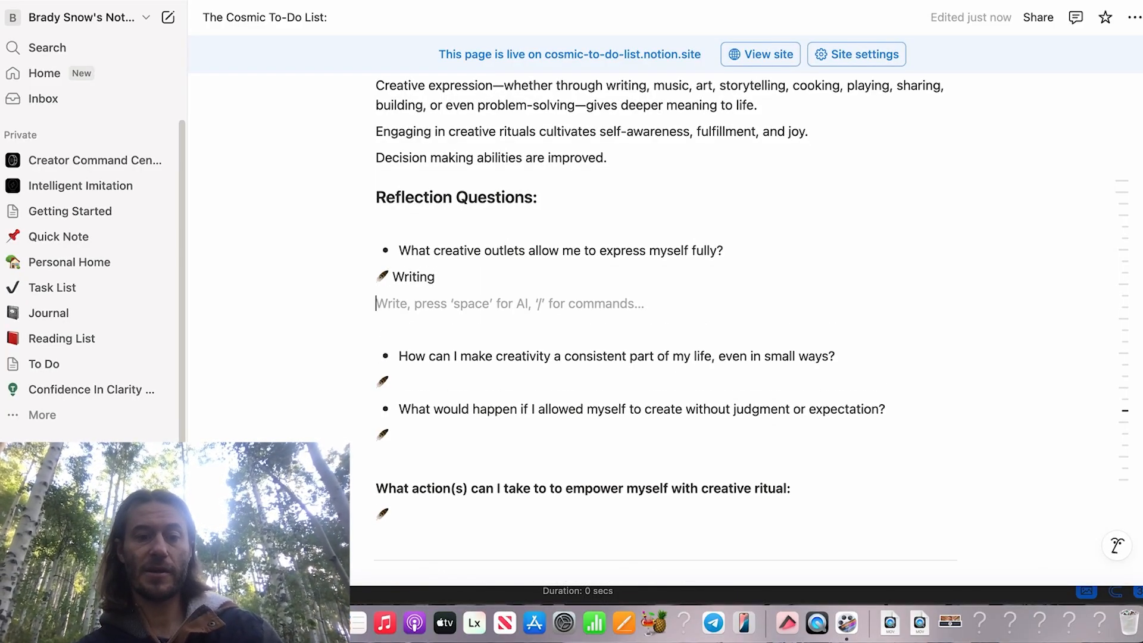
type("Music")
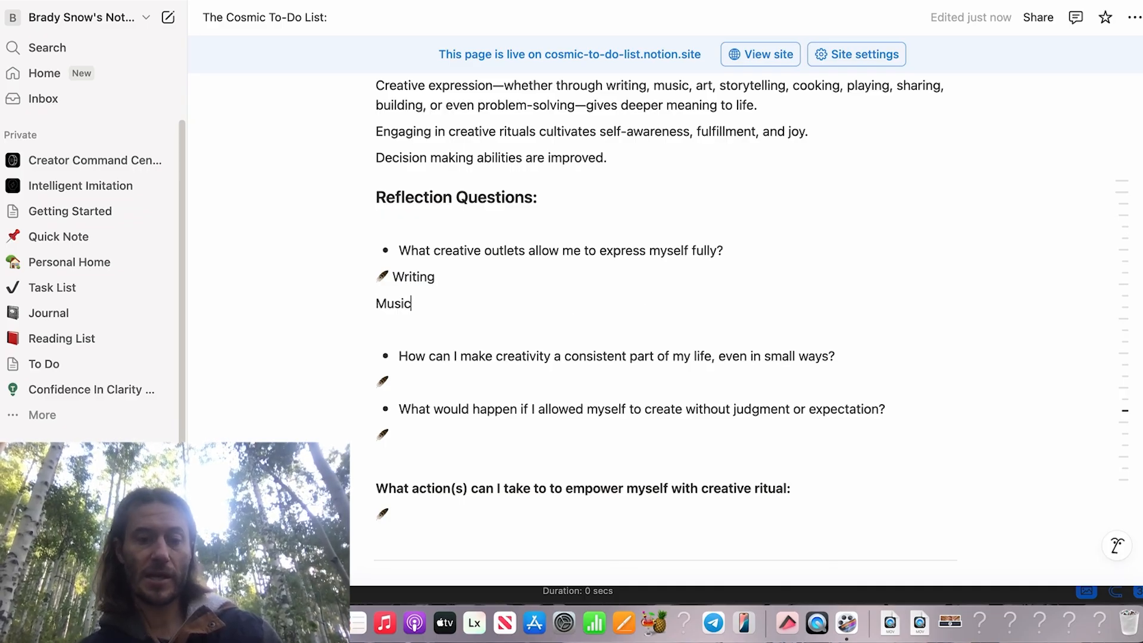
key("Return")
type("AActing")
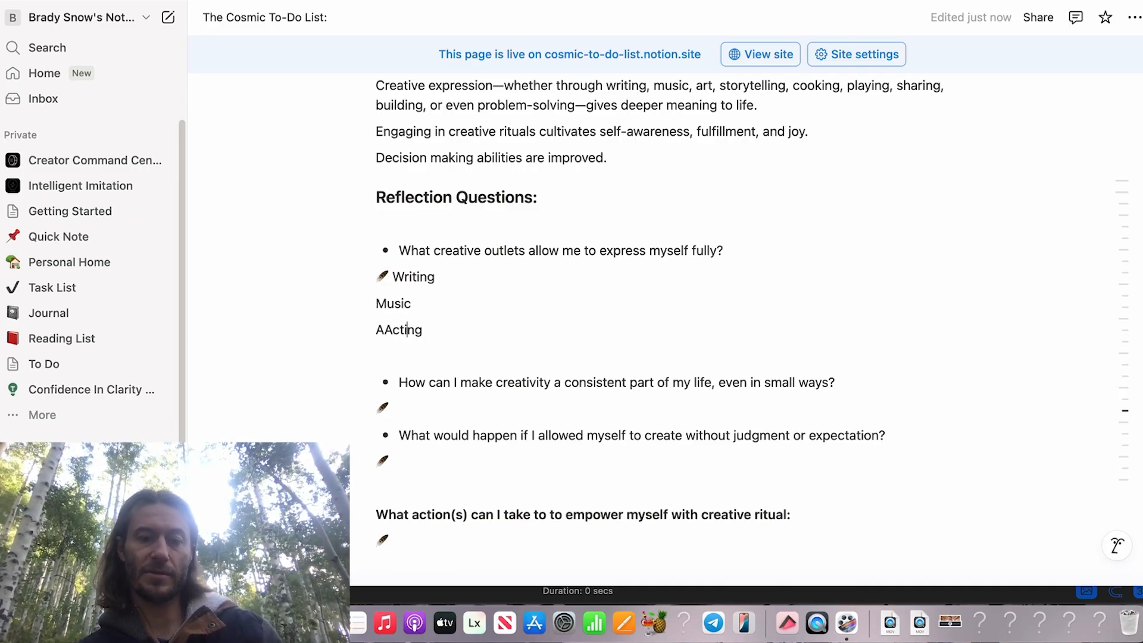
key("BackSpace")
key("Down")
key("Down")
key("Up")
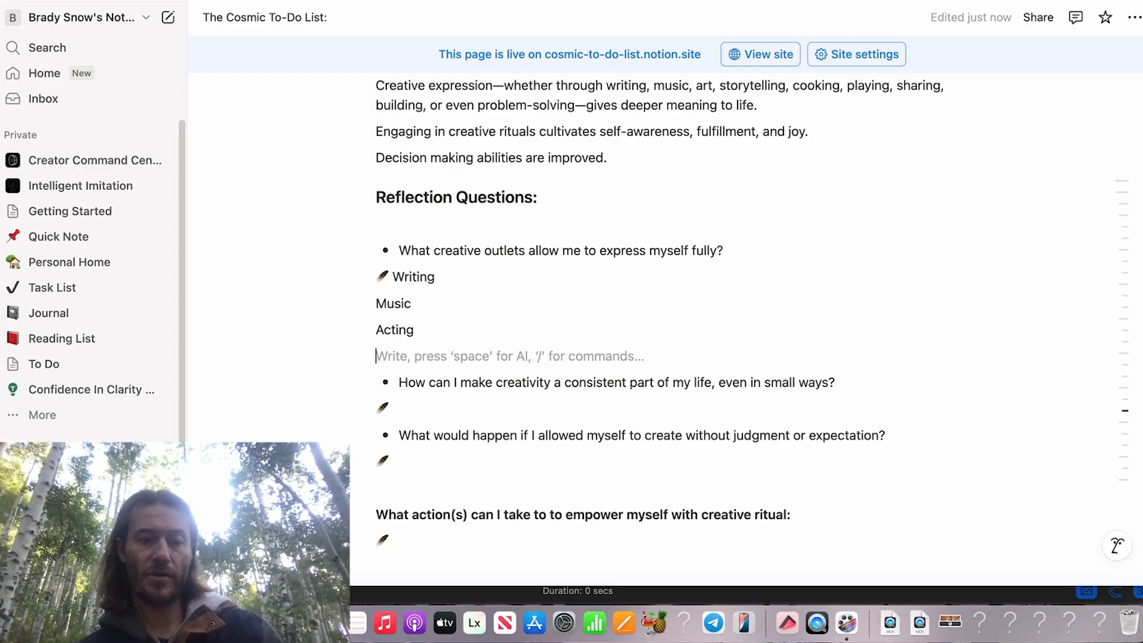
- Add the lines "Videomaking" and "Speaking" to the list of creative outlets, below "Acting"
type("F")
key("BackSpace")
type("Videomaking")
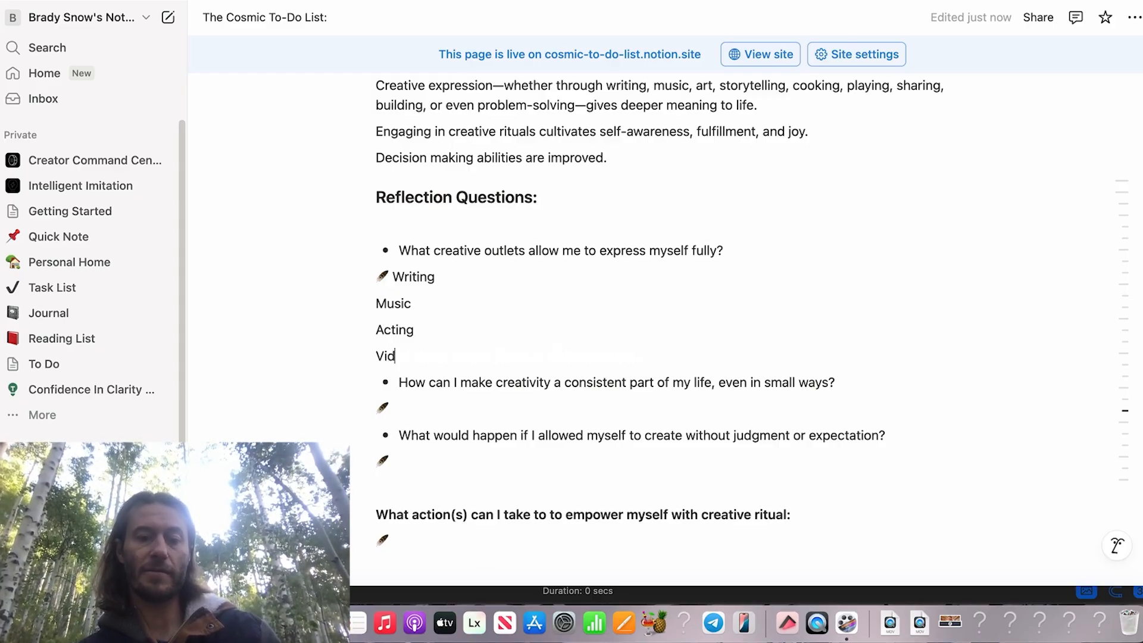
key("Return")
type("Speaking")
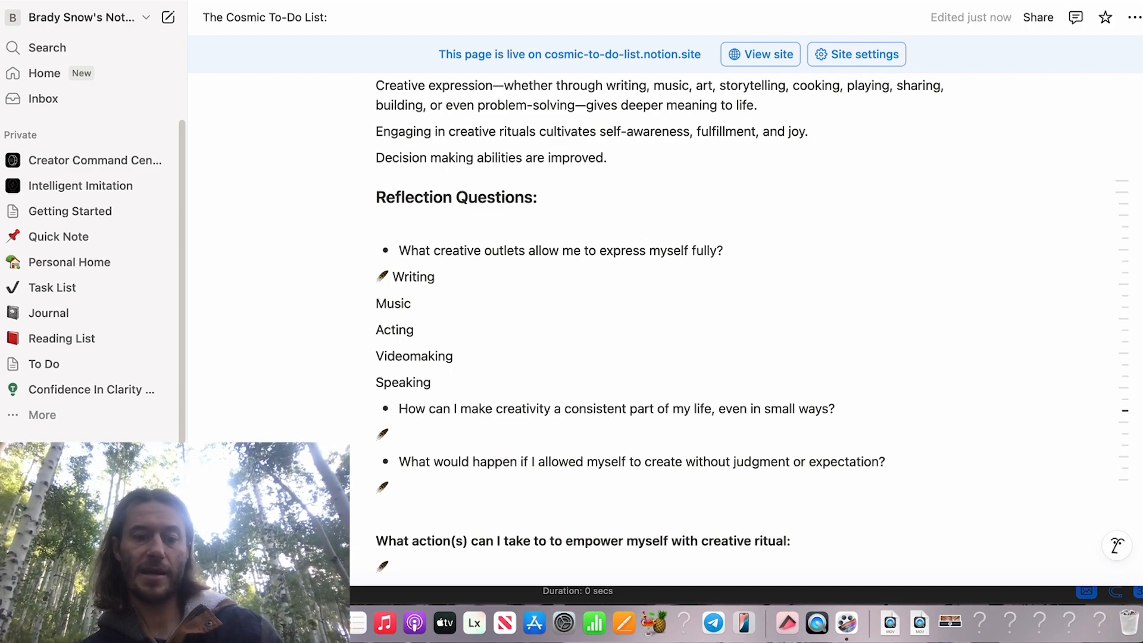
- Answer the question about making creativity a consistent part of life with "Continue creating"
left_click(408, 435)
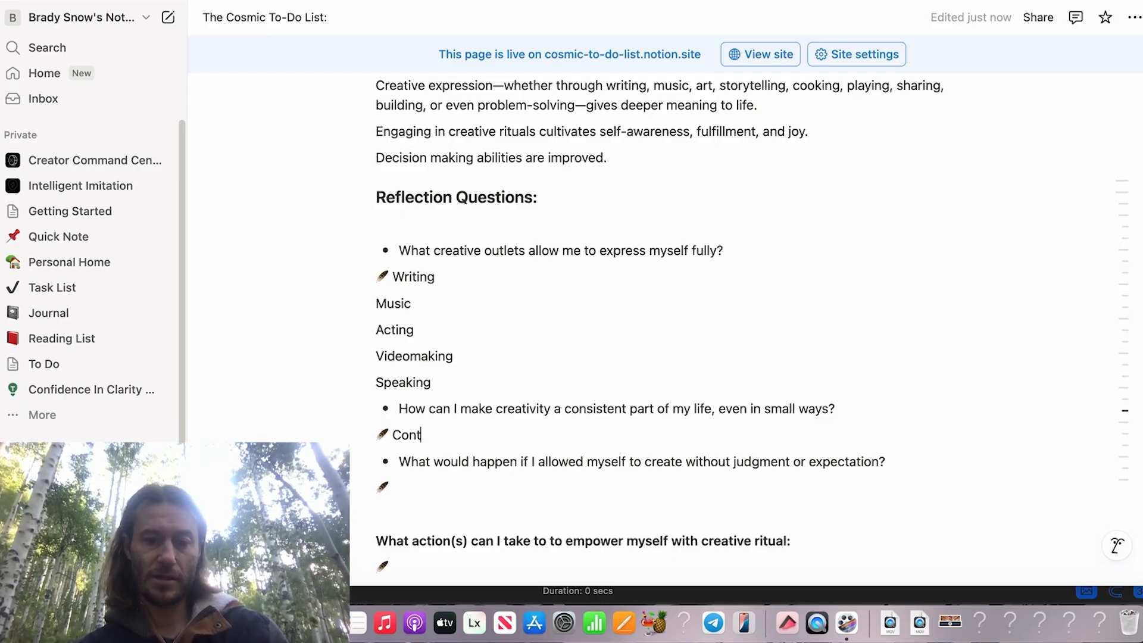
type("inue creataing")
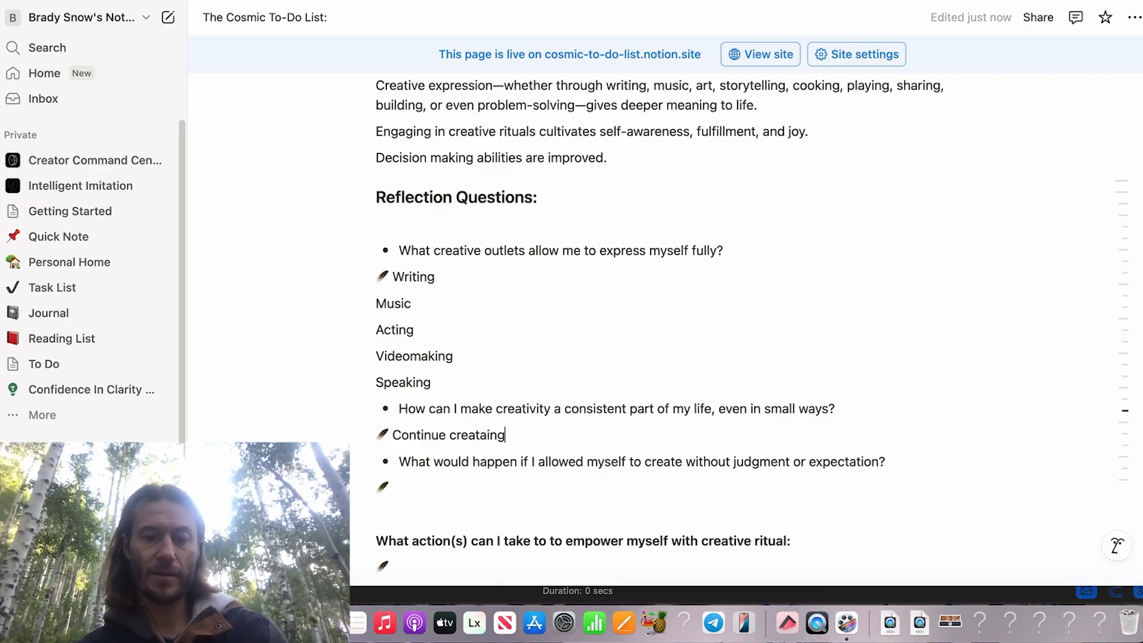
type("ing")
- Add the line "Create in more mediums like music, narrative filmmaking" below "Continue creating", followed by an empty line
key("Return")
type("Create ")
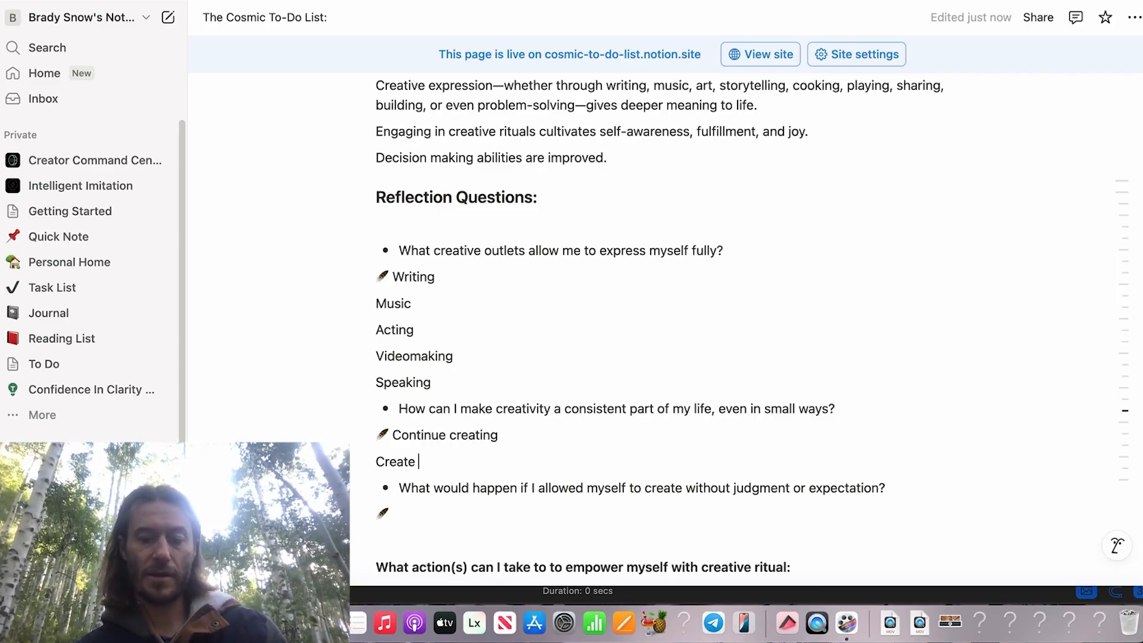
type("in more me")
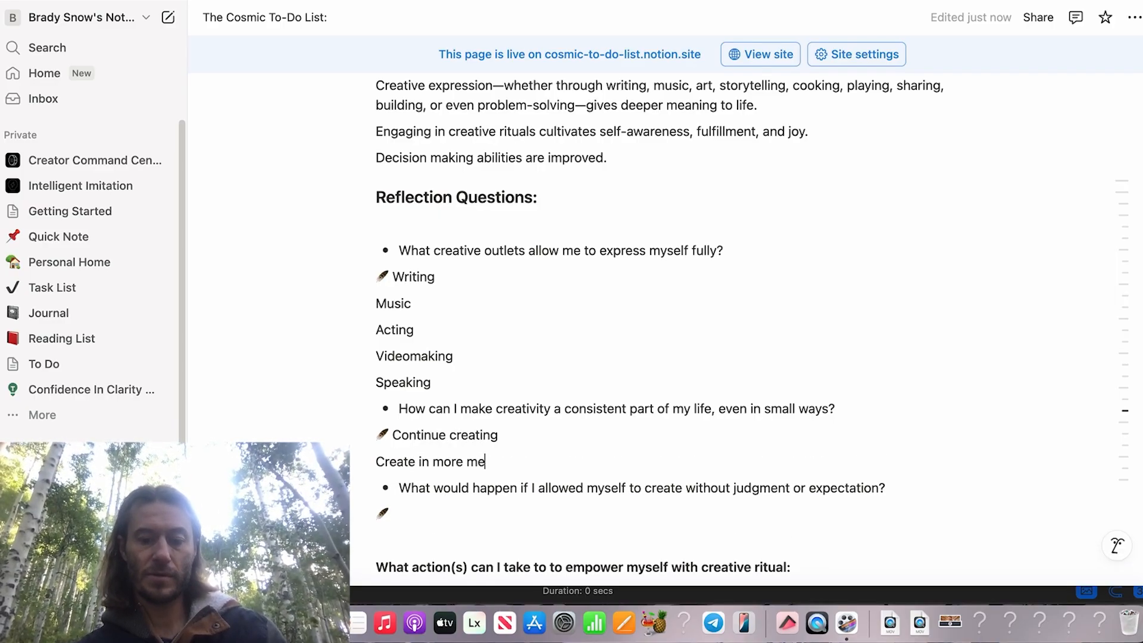
type("diums like mu")
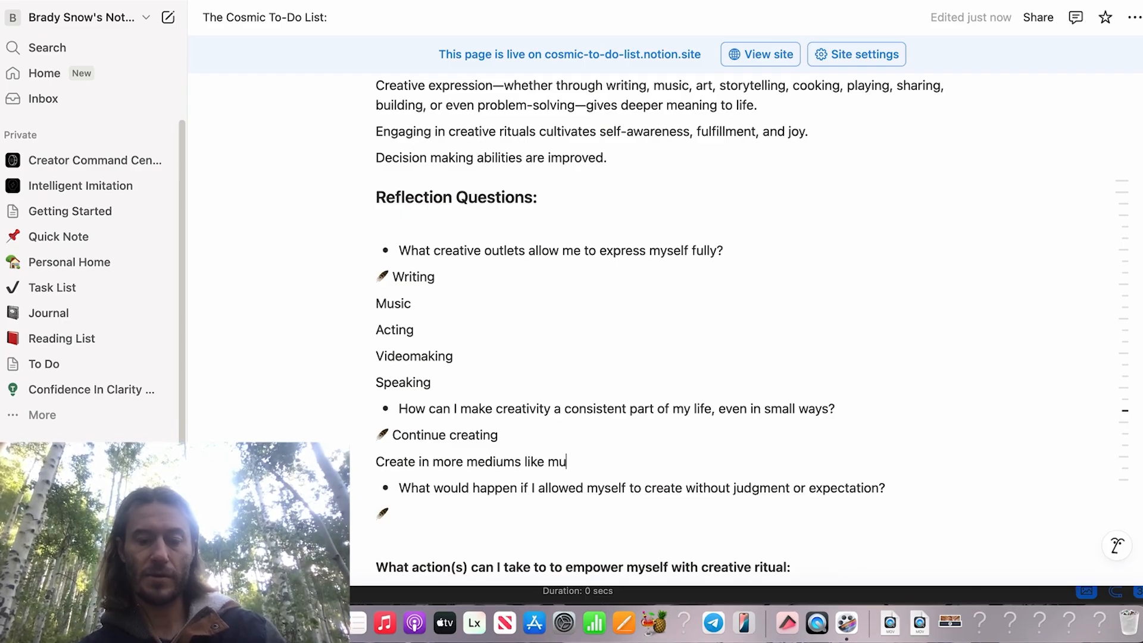
type("sic, narrative fi")
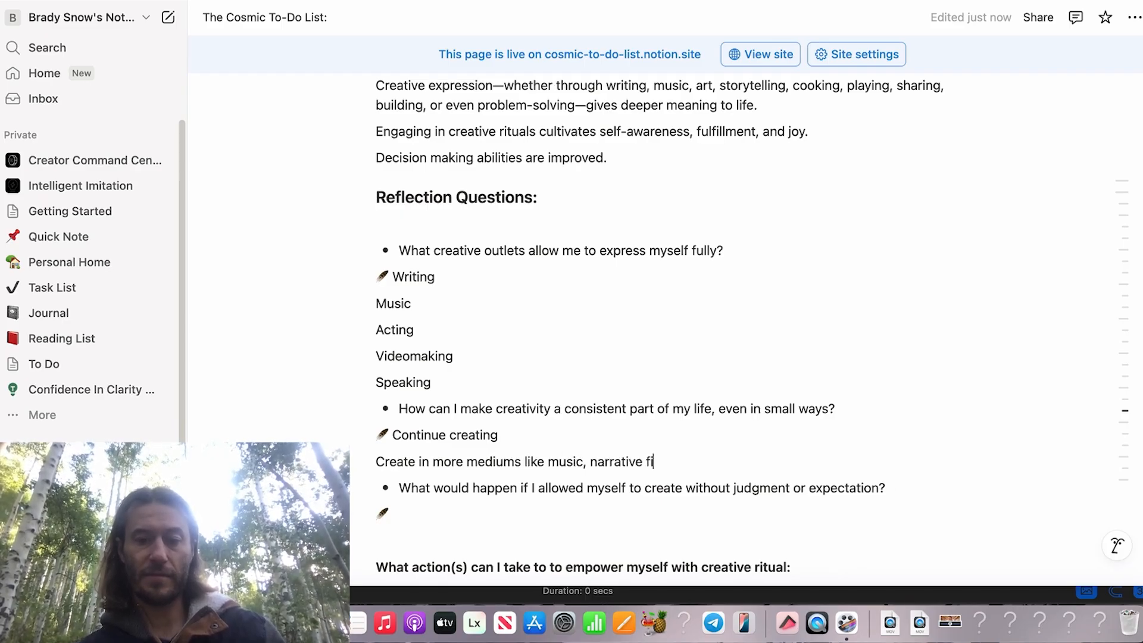
type("lmmaking")
key("Return")
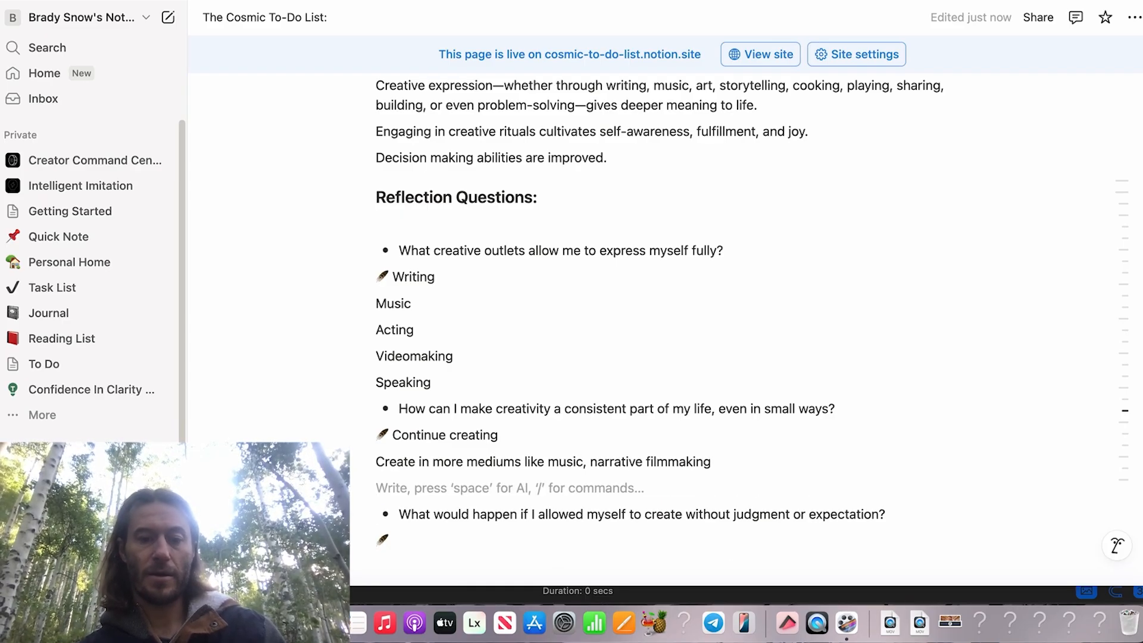
- Begin the answer about creating without judgment or expectation with "I would feel heard - the true me"
scroll(659, 307, "down", 4)
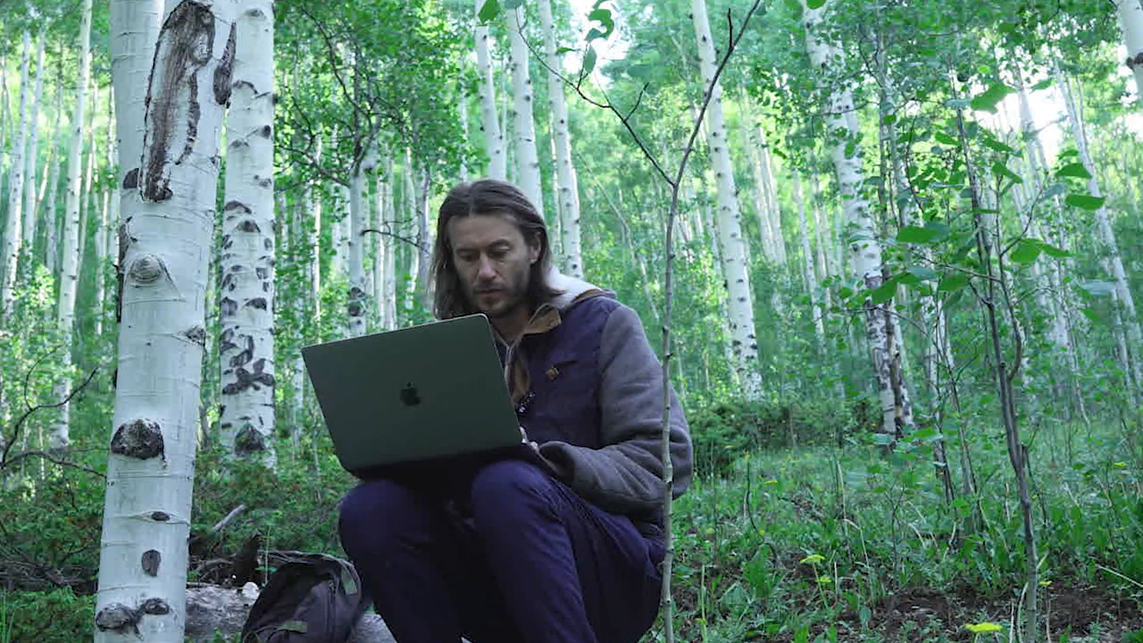
type("w")
type("oul")
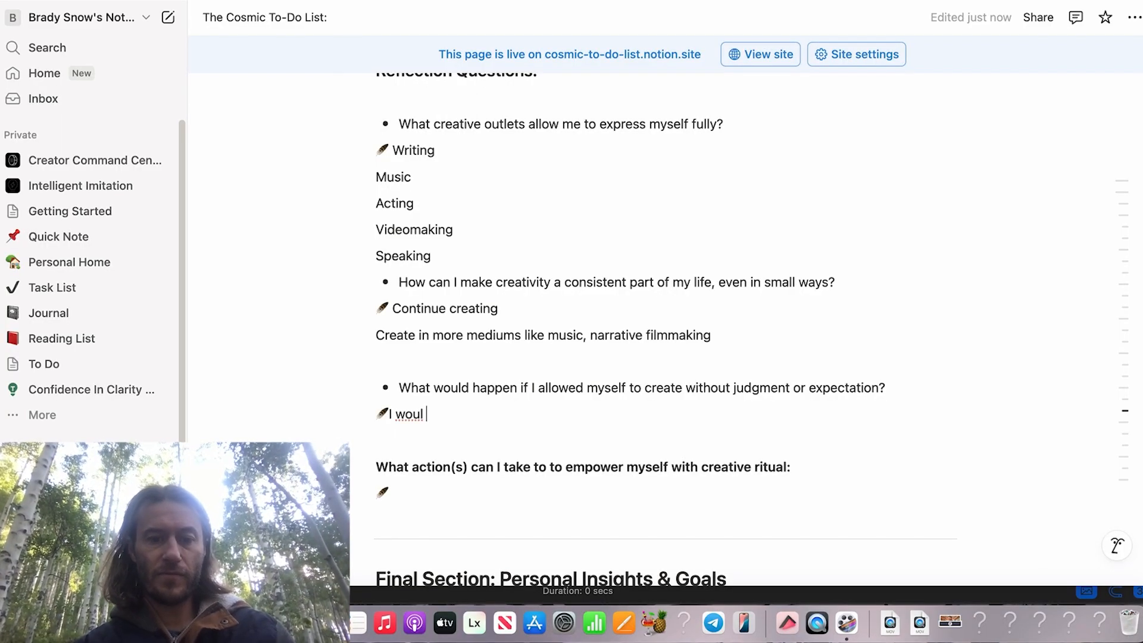
type("d feel herad")
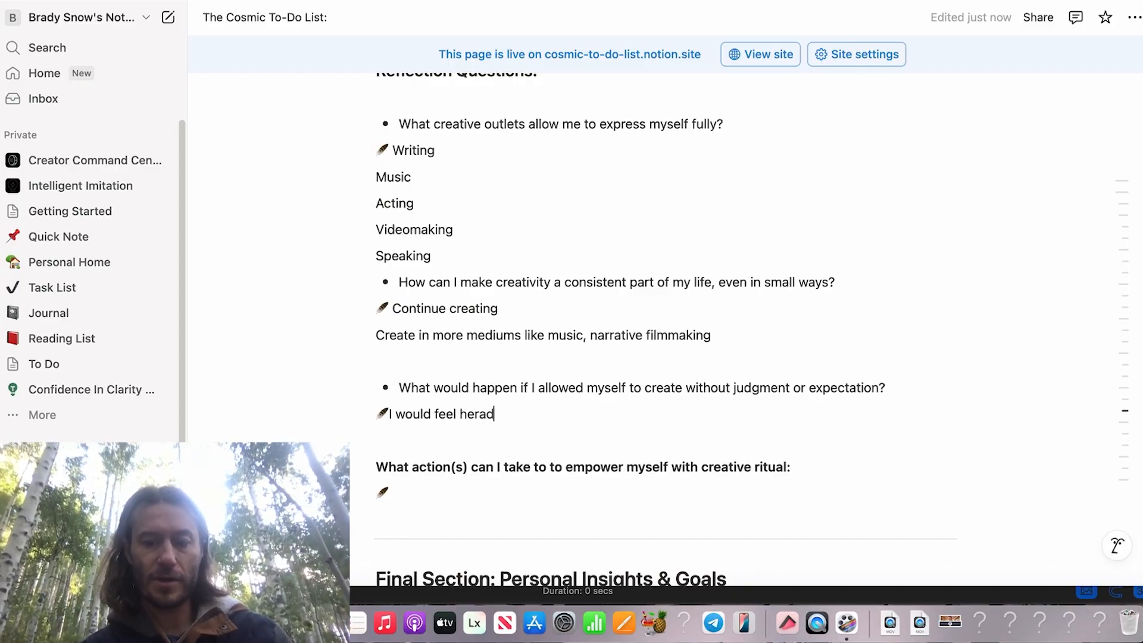
type(" - the true me ")
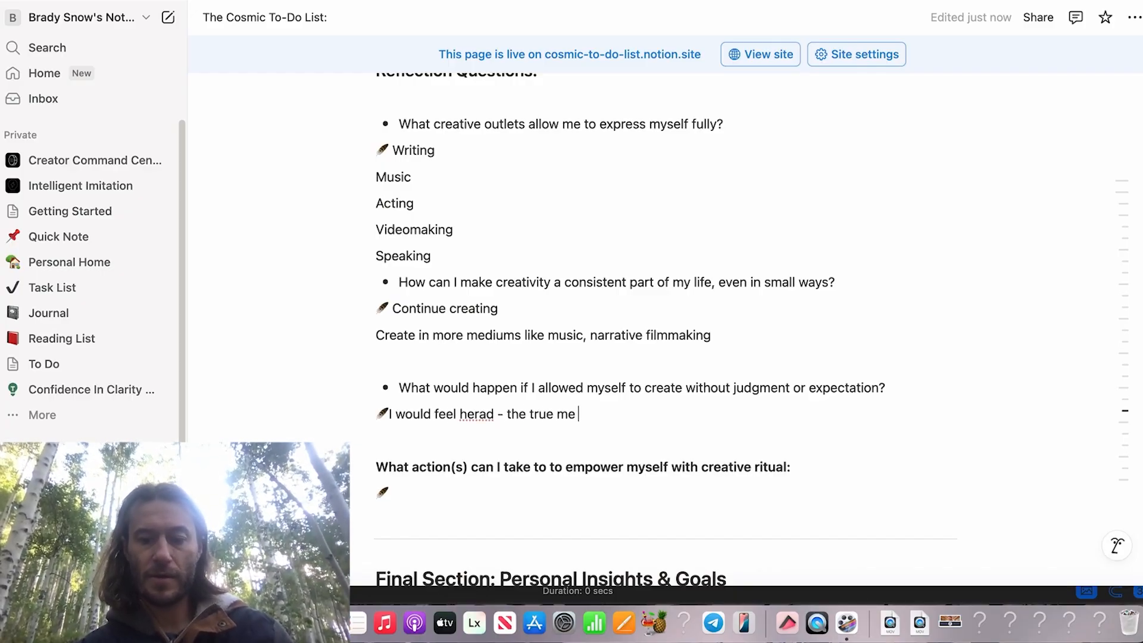
- Extend the answer with "- not the maask I put on or the false persona I portrayed because I didn't feel safe enough to be myself..."
type("- not the maask I p")
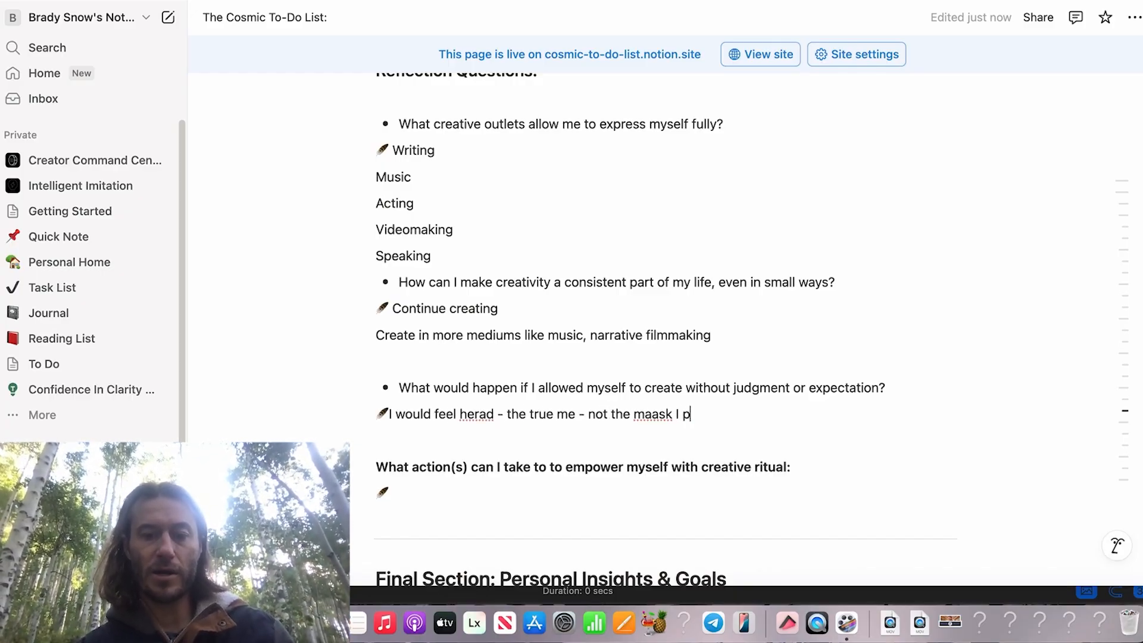
type("ut on or the false ")
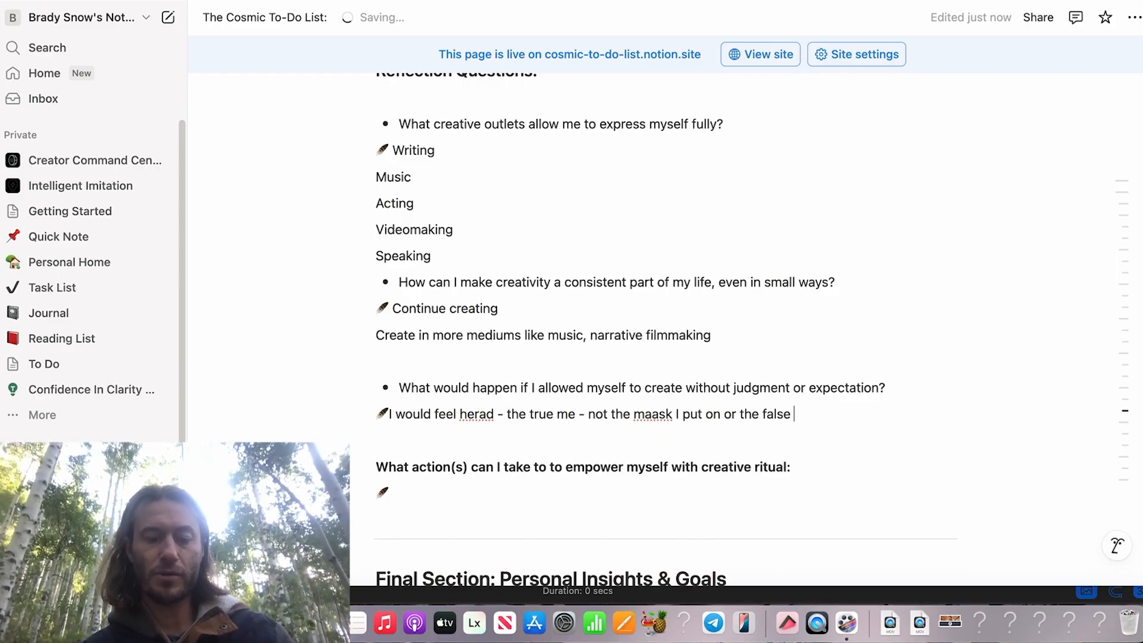
type("persona I port")
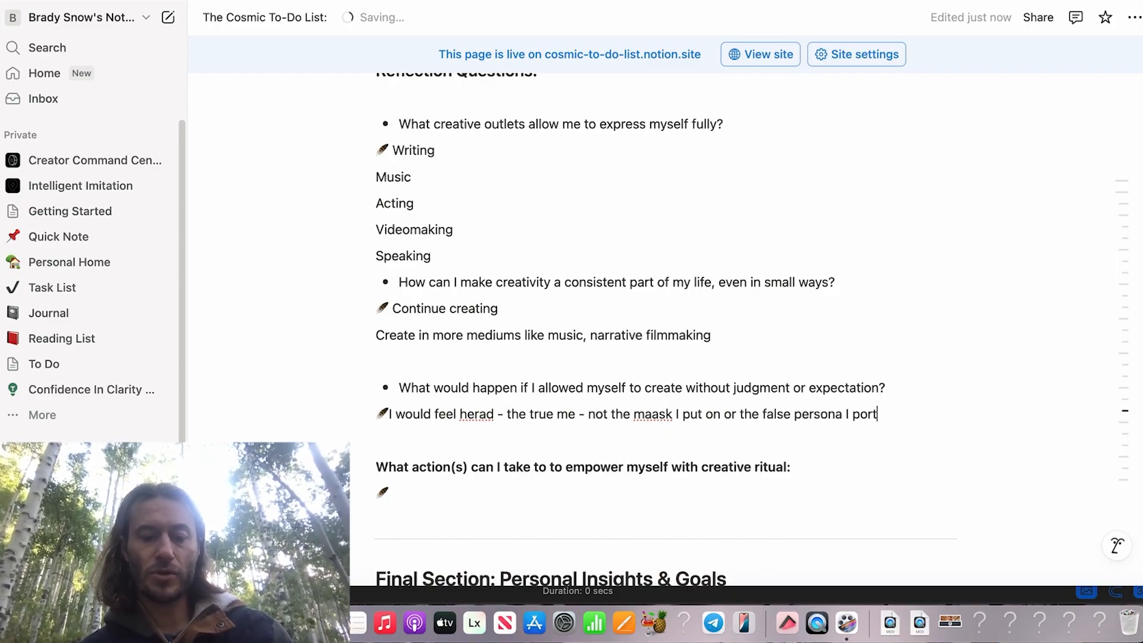
type("rayed because I di")
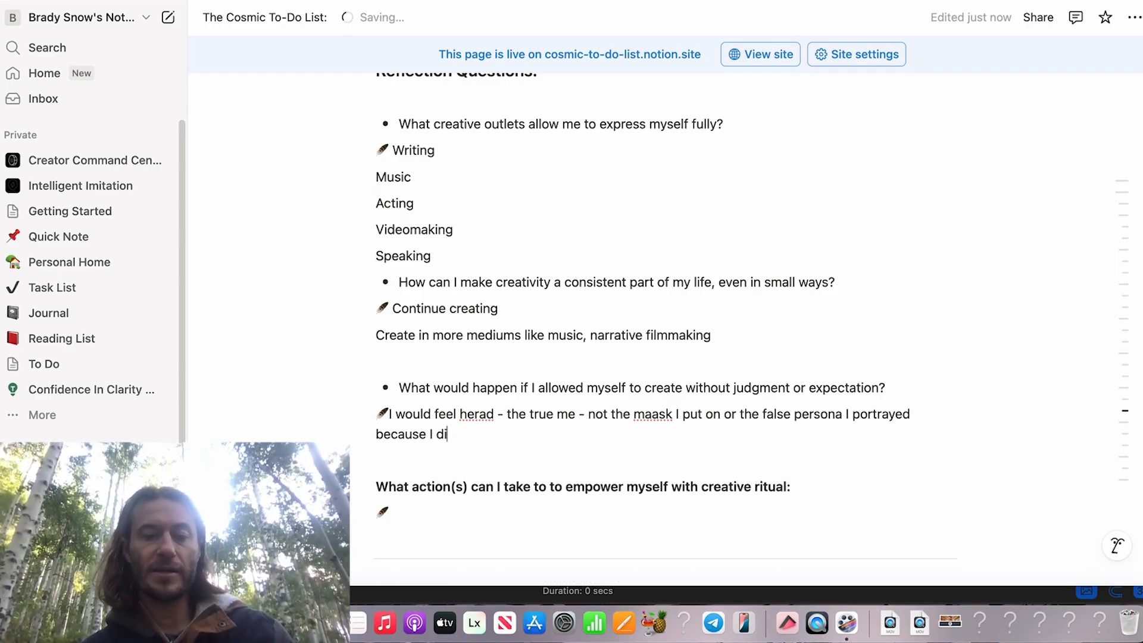
type("dn't feel ss")
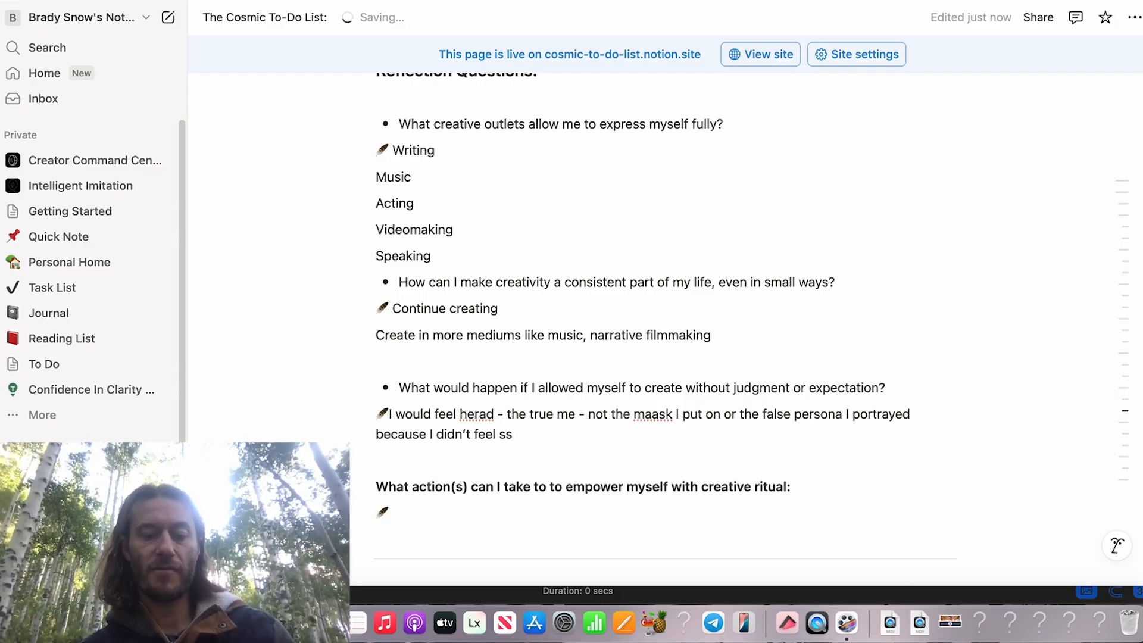
key("BackSpace")
type("afe enough to be ")
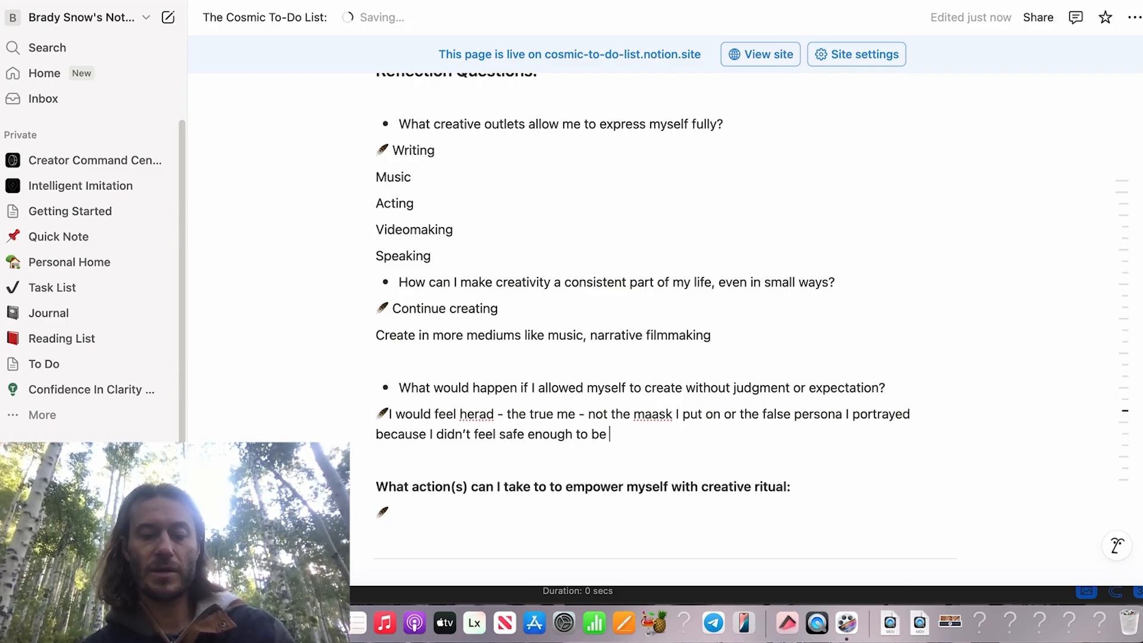
type("myself.")
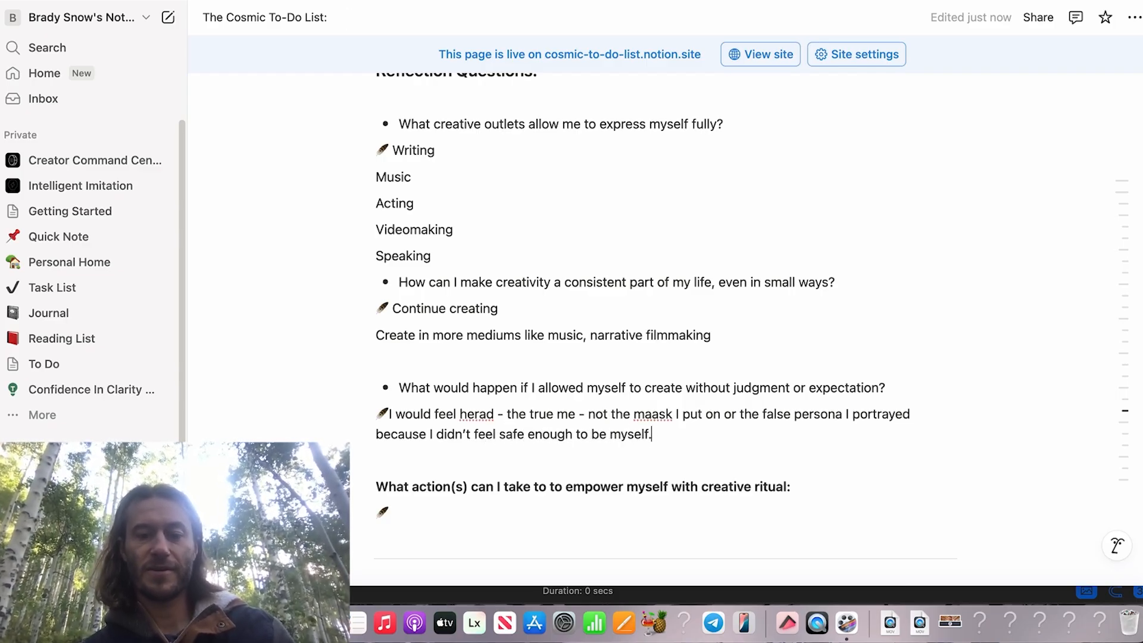
type("..")
- Add the line "People might aactually like and aappreciate whata I have to saya - maaybe it would help one or two people or more" below
key("Return")
type("People")
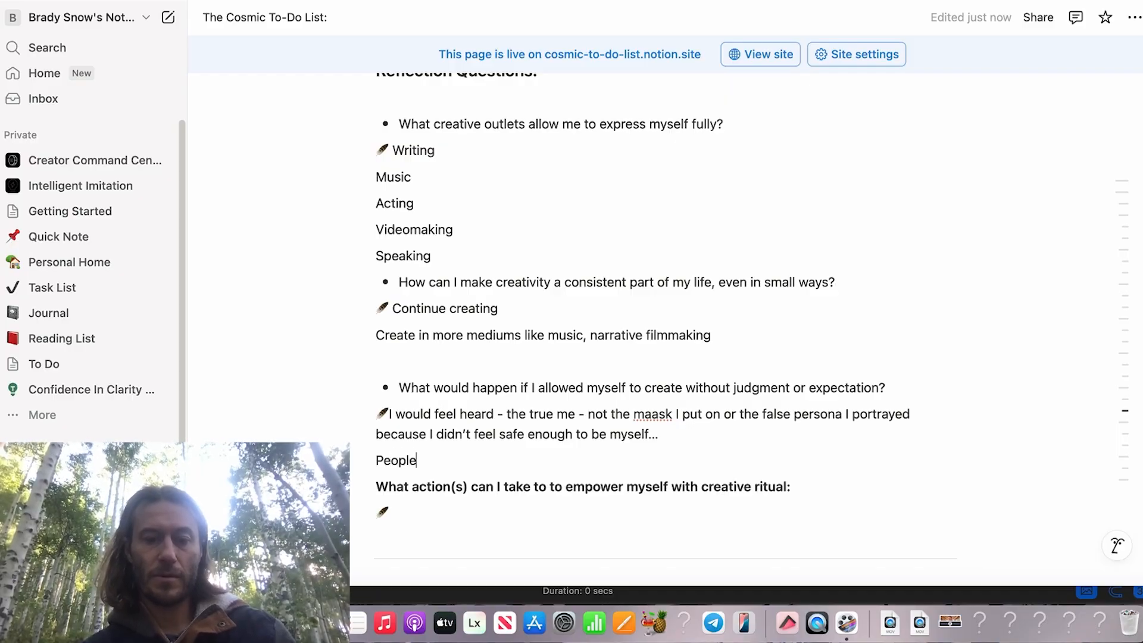
type(" might aactually")
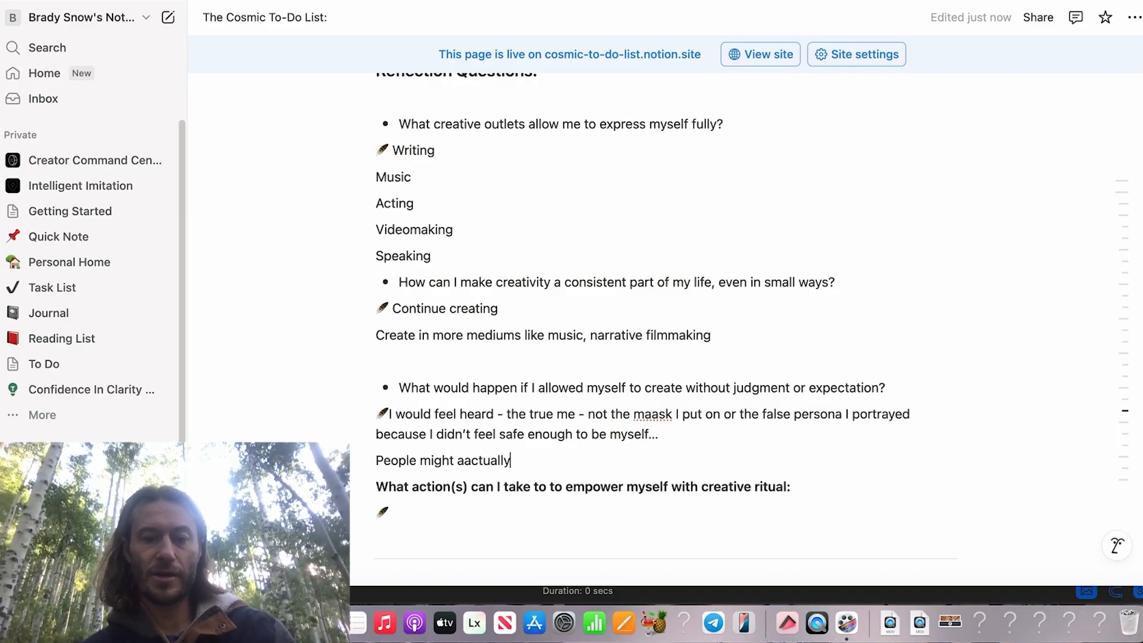
type(" like and aa")
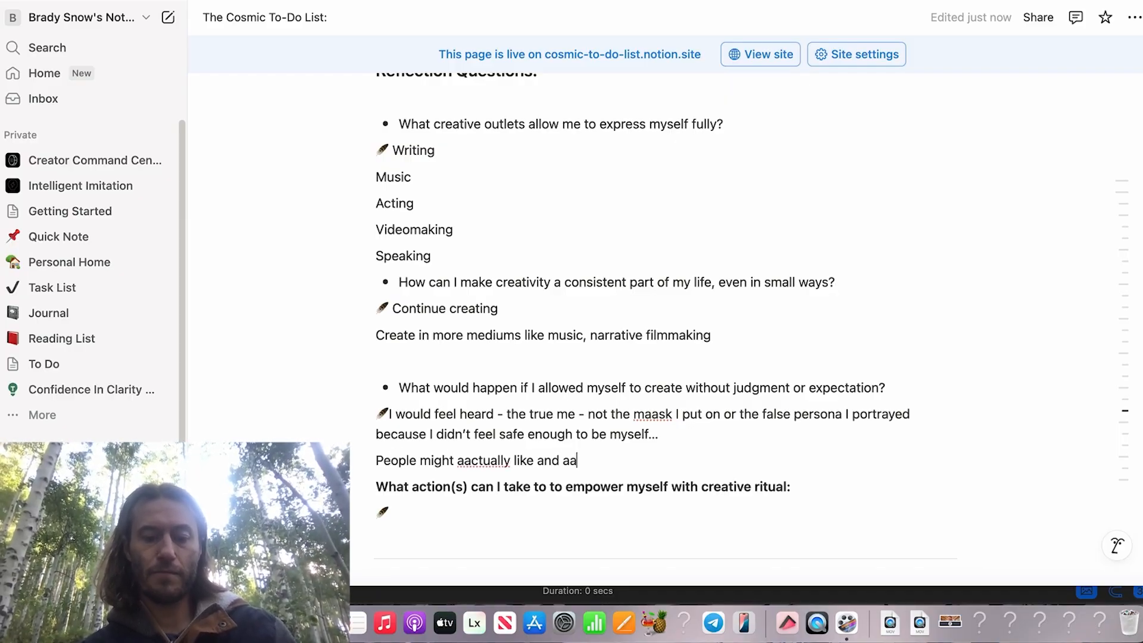
type("ppreciate ")
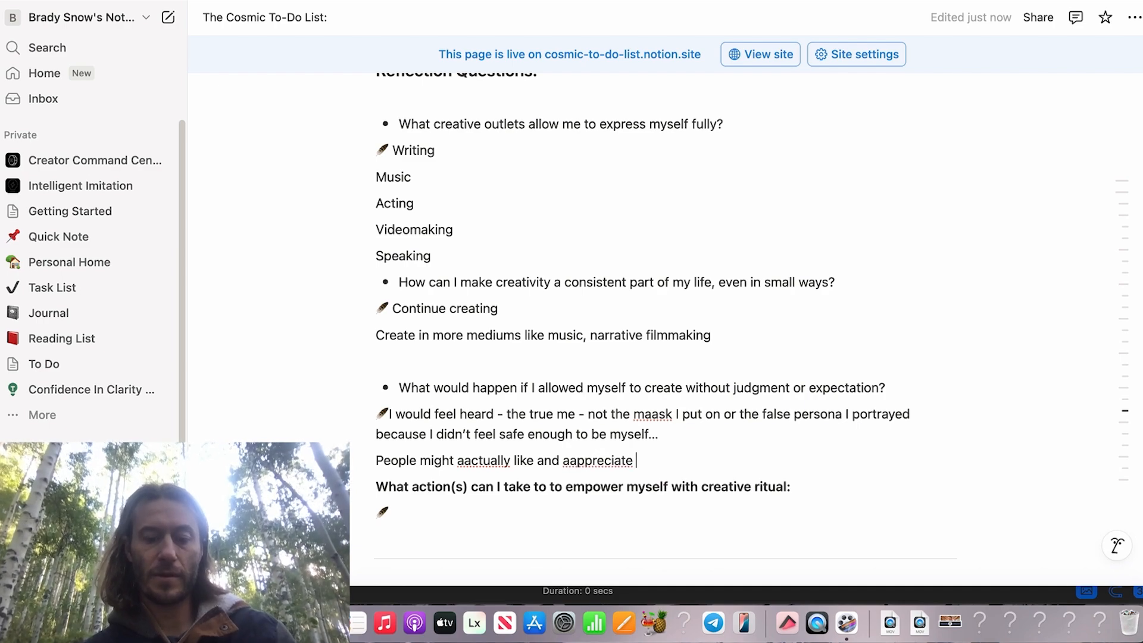
type("whata I have to saya - ")
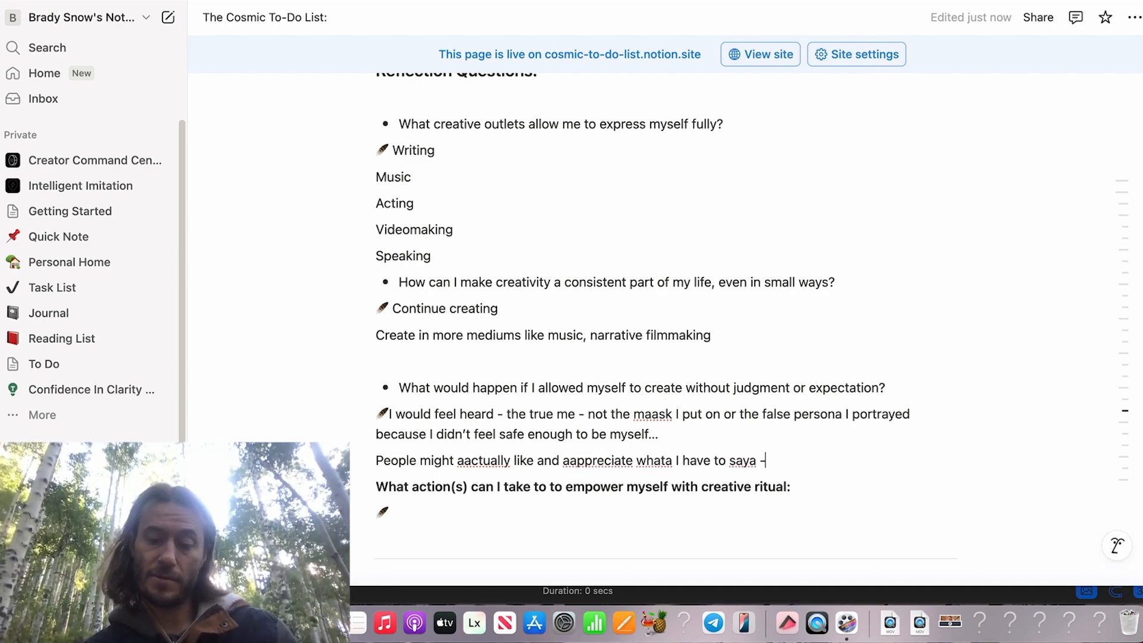
type("maaybe it would h")
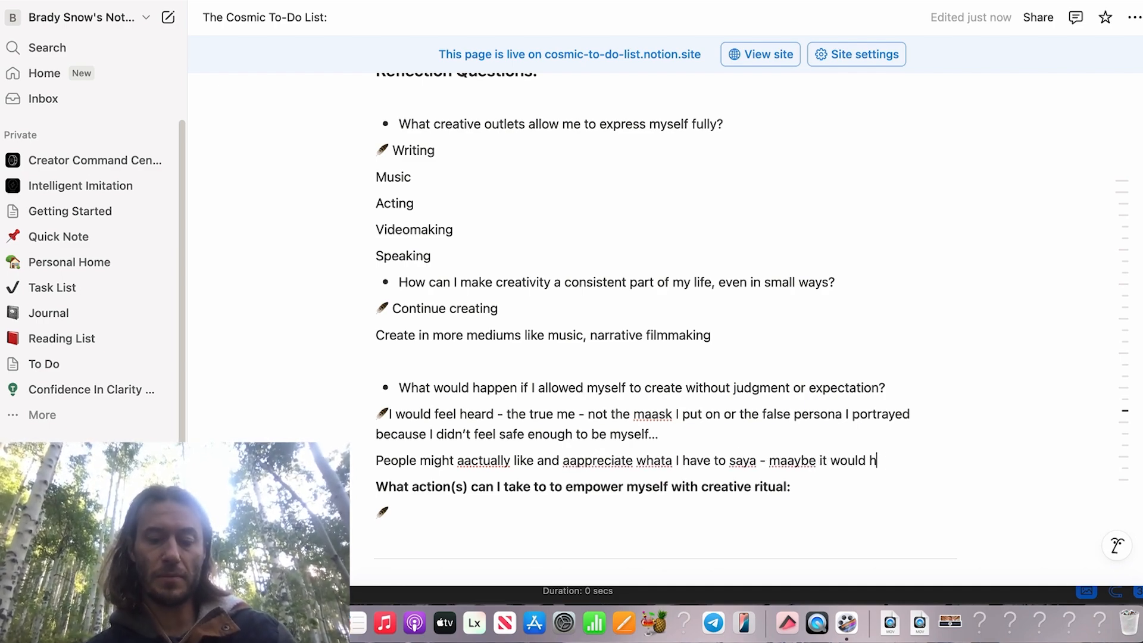
type("elp one or two p")
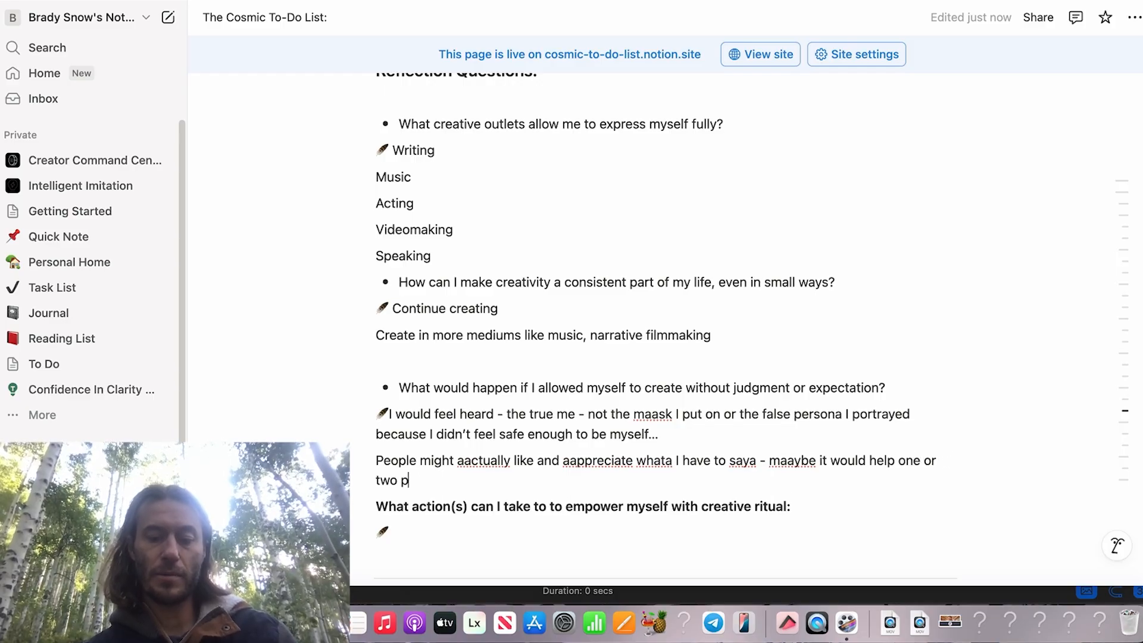
type("eople or more")
- Add the line "Id feel happier and respected for being myself" below the answer about creating without judgment or expectation
key("Return")
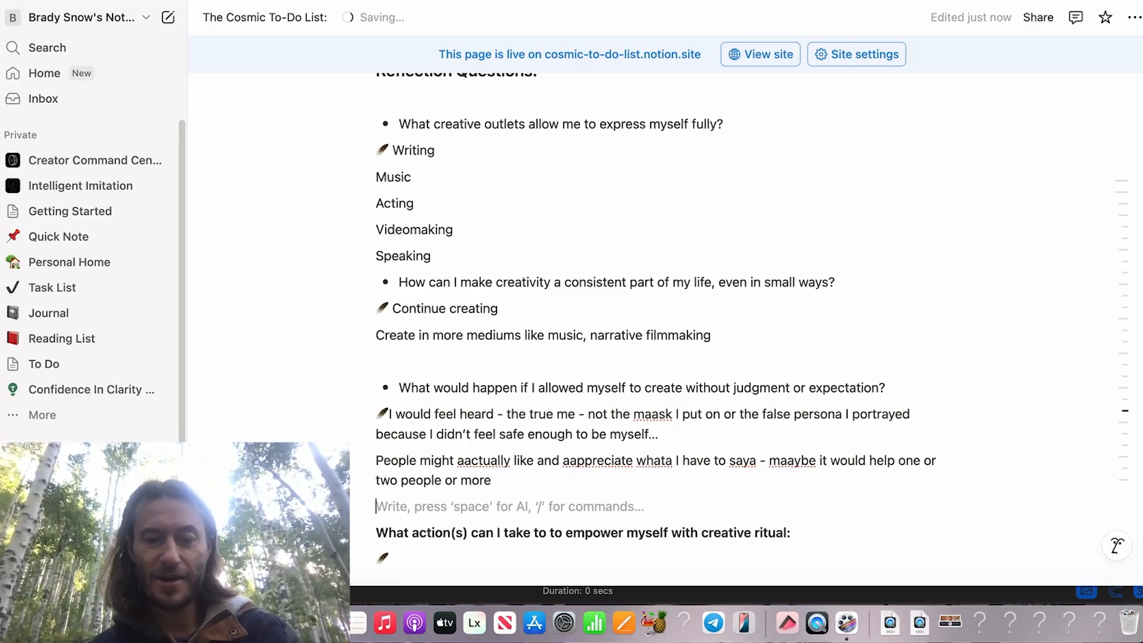
type("Id ")
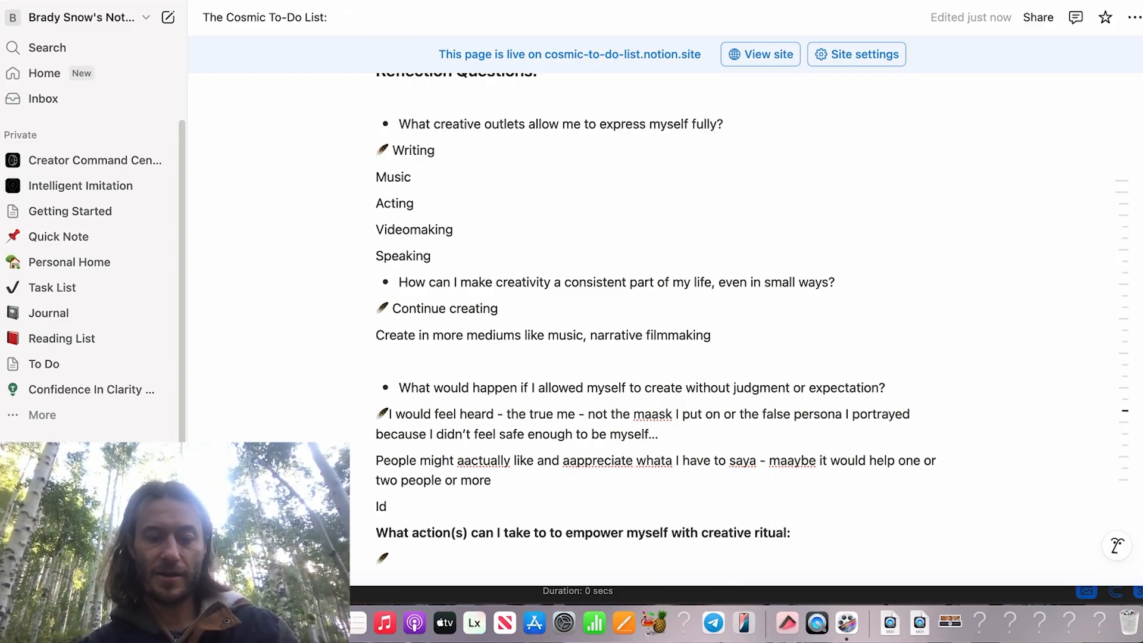
type("feel haappie")
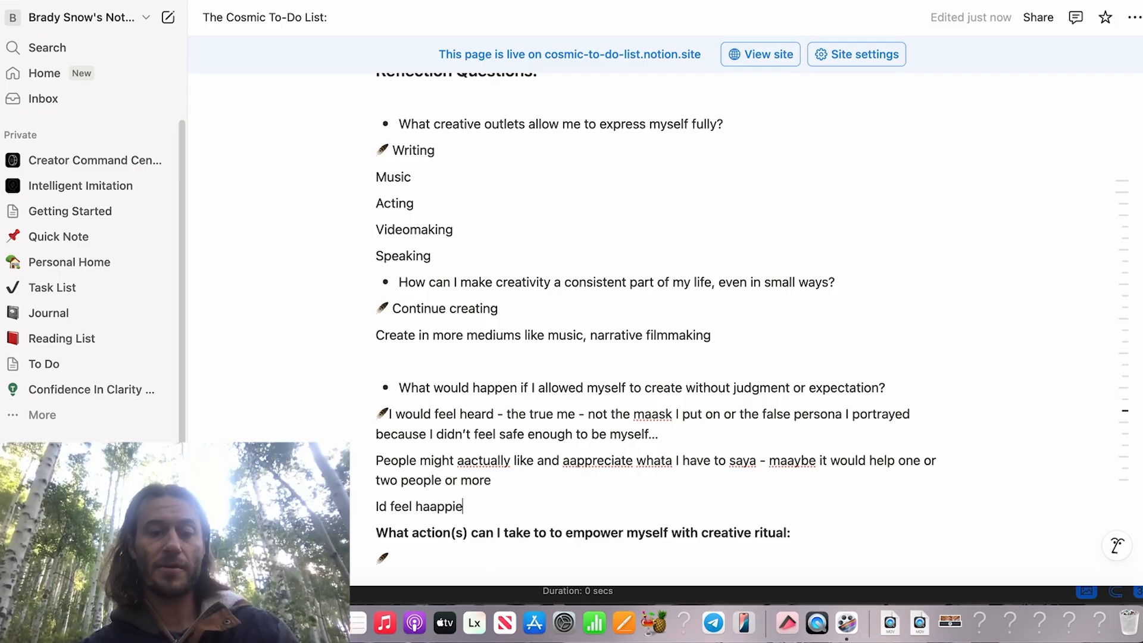
type("r and res")
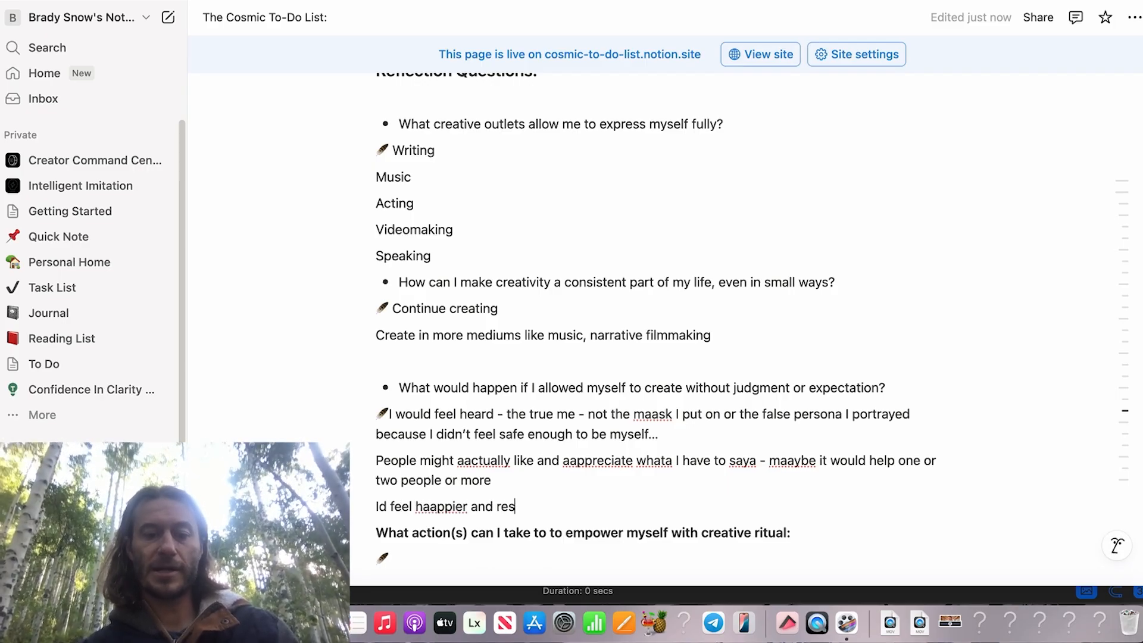
type("pected for being myself")
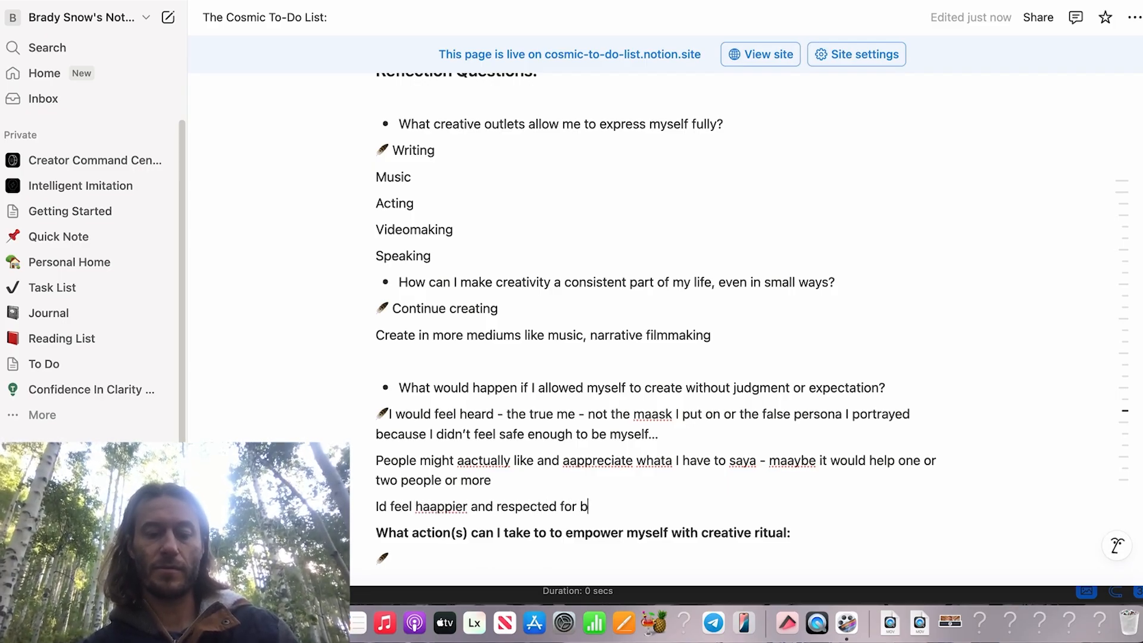
left_click(429, 507)
key("BackSpace")
- Answer the question about actions for empowering myself with creative ritual with "Publish my memoir on the creaator economy"
scroll(429, 507, "down", 3)
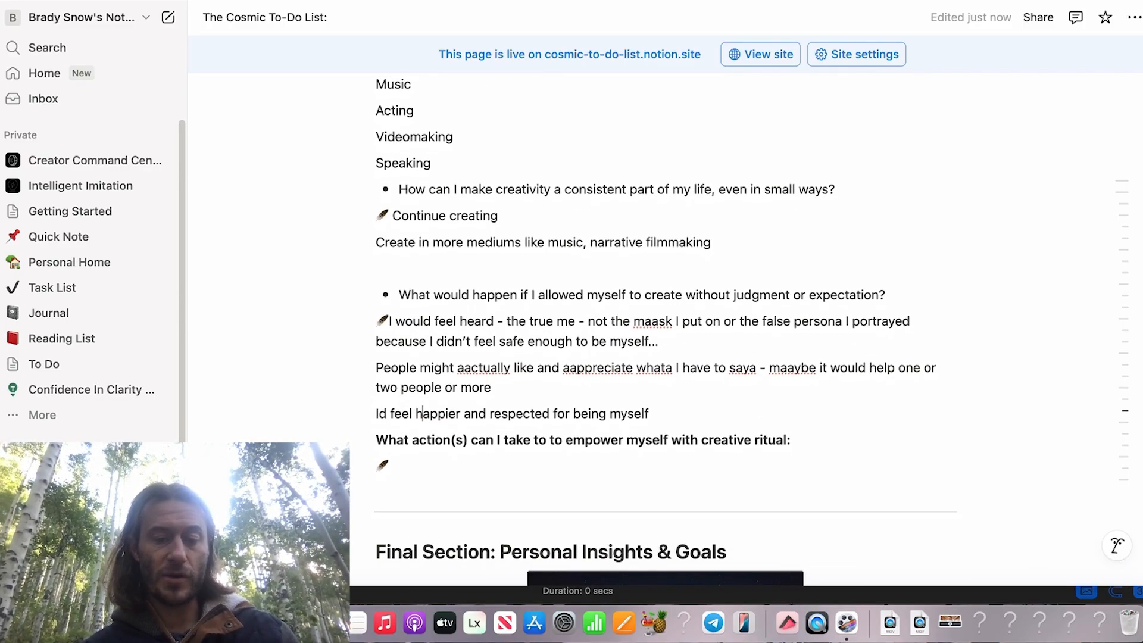
scroll(415, 464, "down", 3)
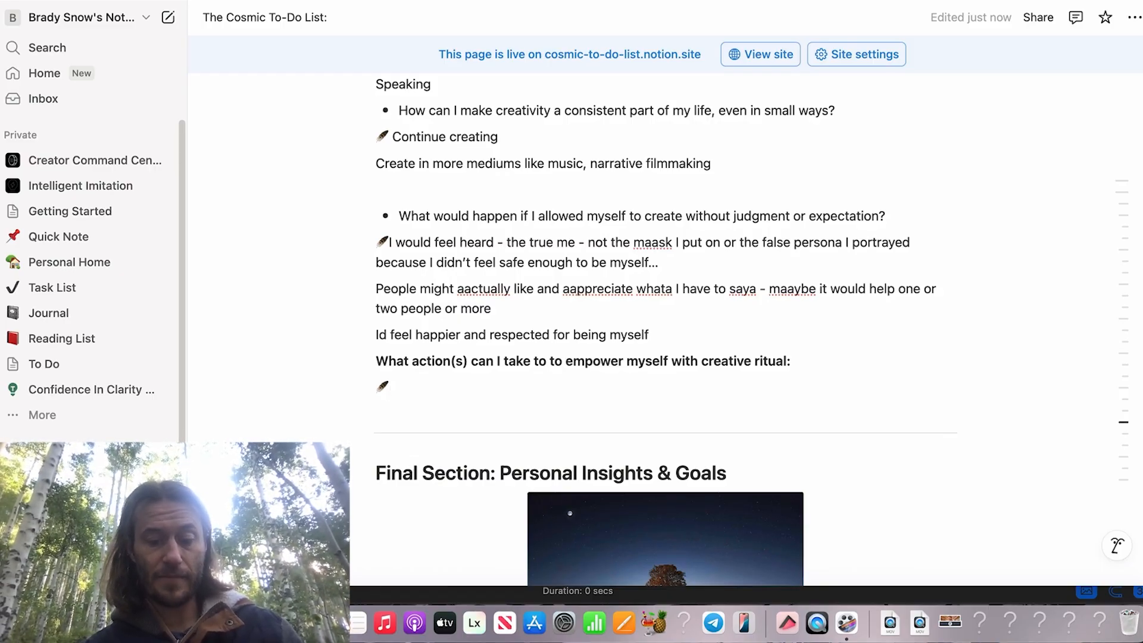
key("BackSpace")
key("BackSpace")
key("BackSpace")
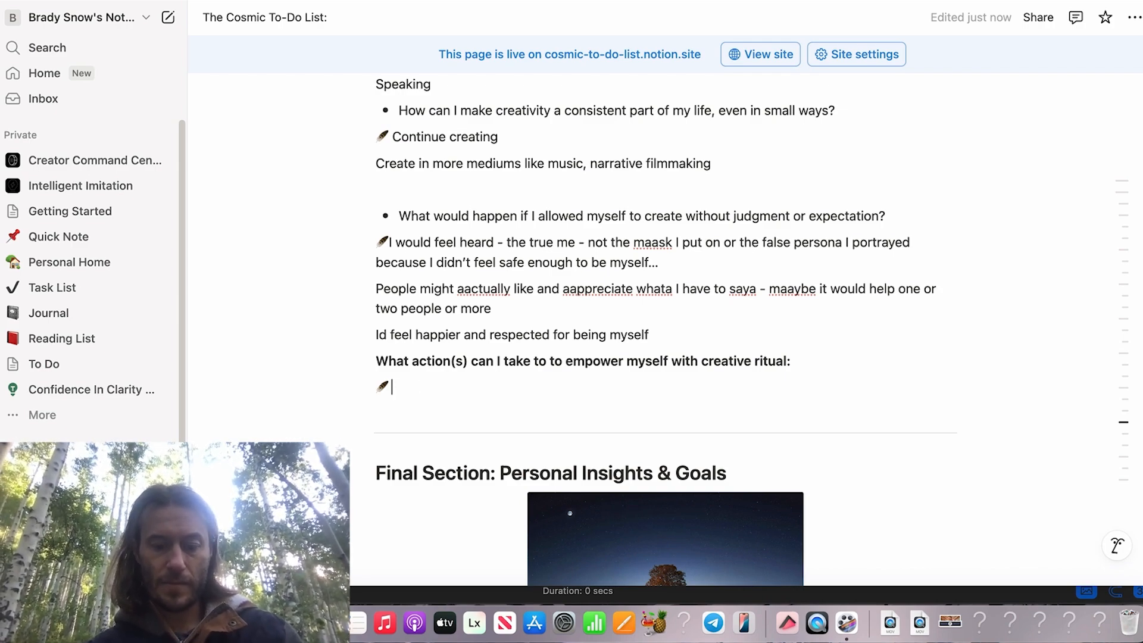
type("Publish")
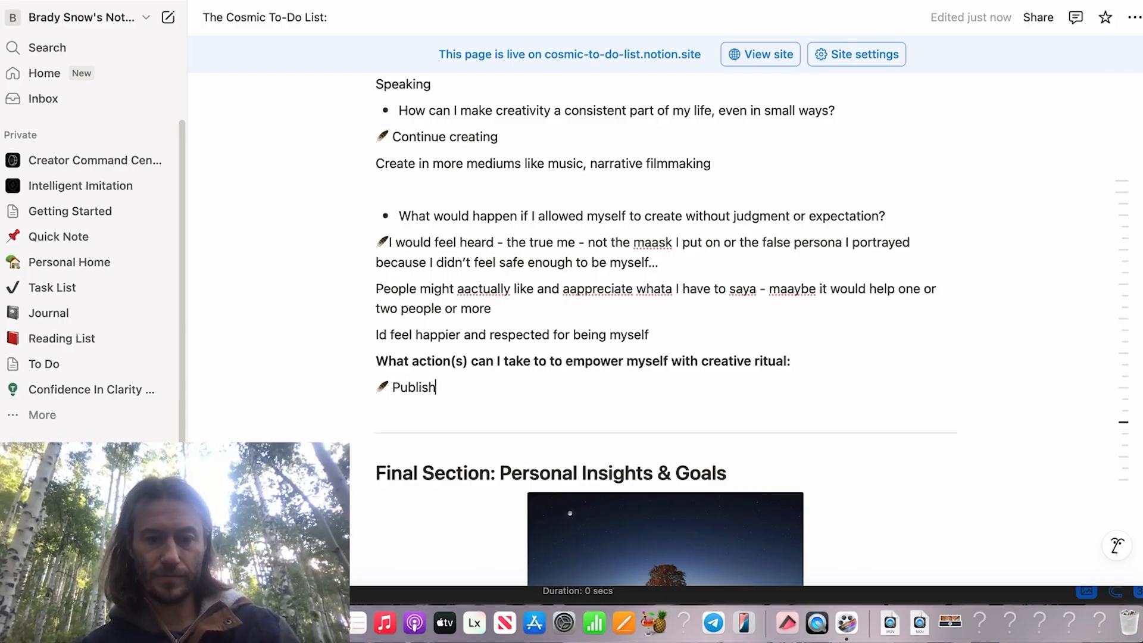
type(" my mem")
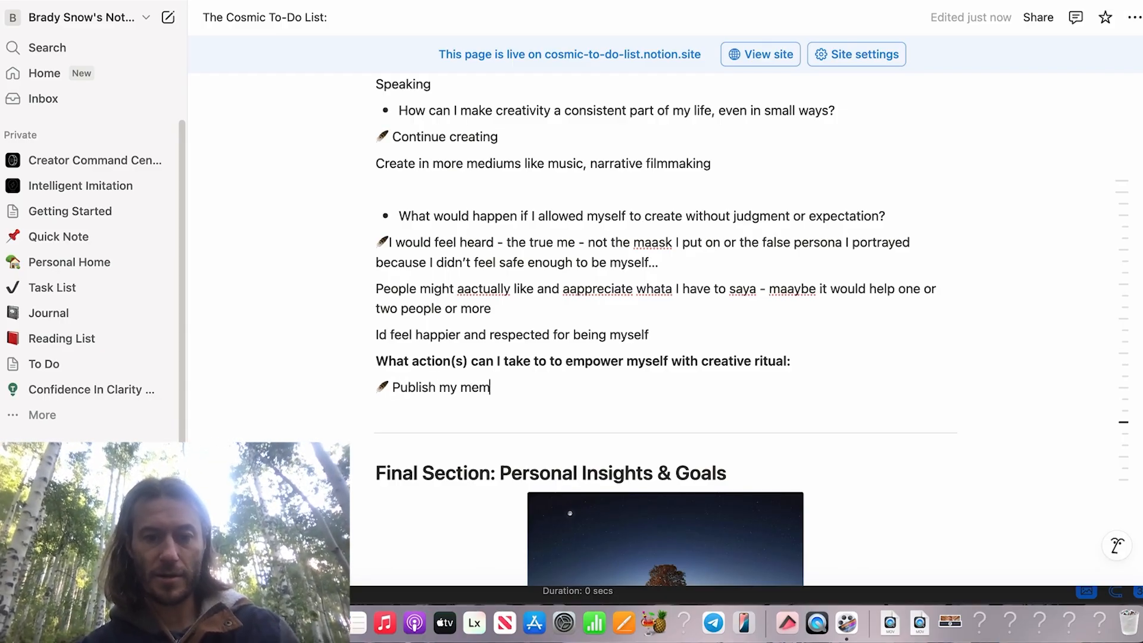
type("oir on the creaator economy")
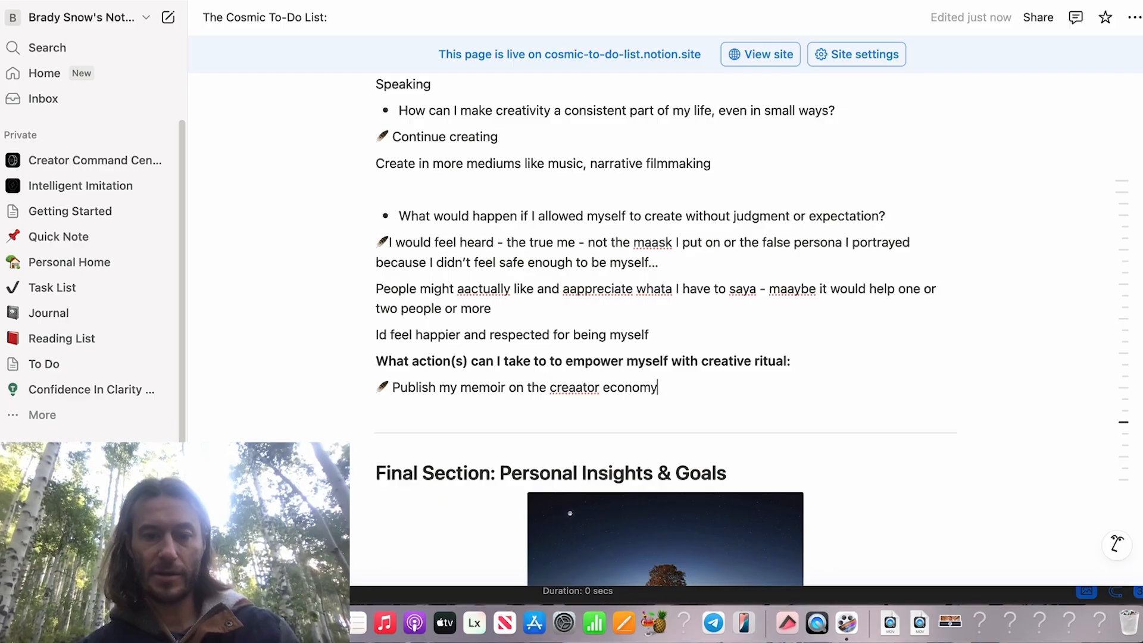
- Add the line "Maake and publlish print version of cosmic to do list (enhanced version)" below the memoir answer
key("Return")
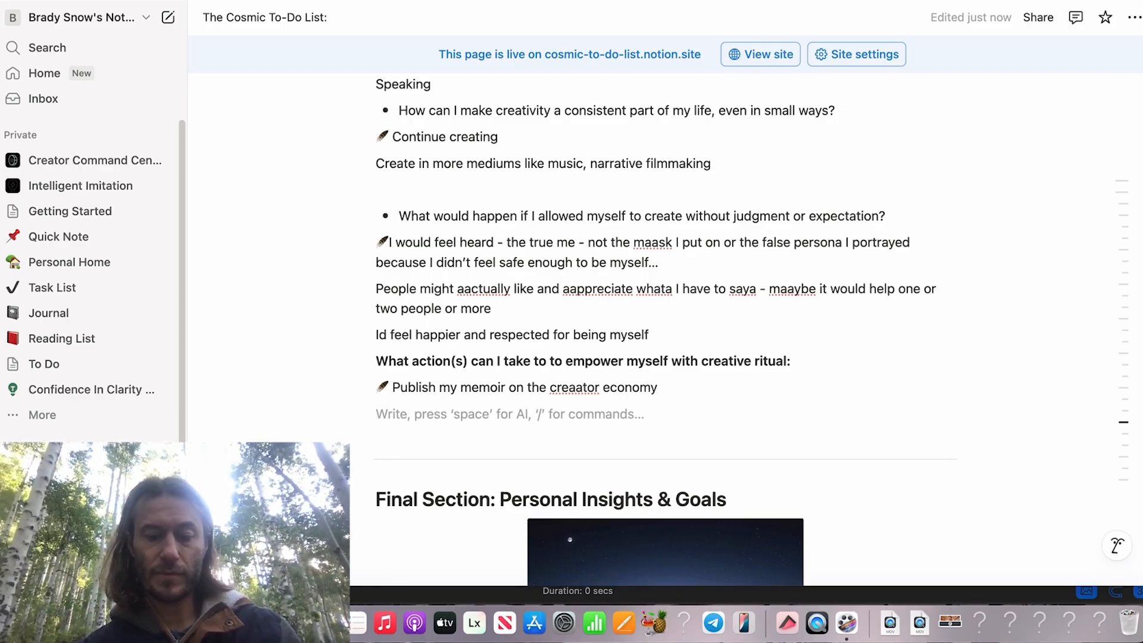
type("Maake and p")
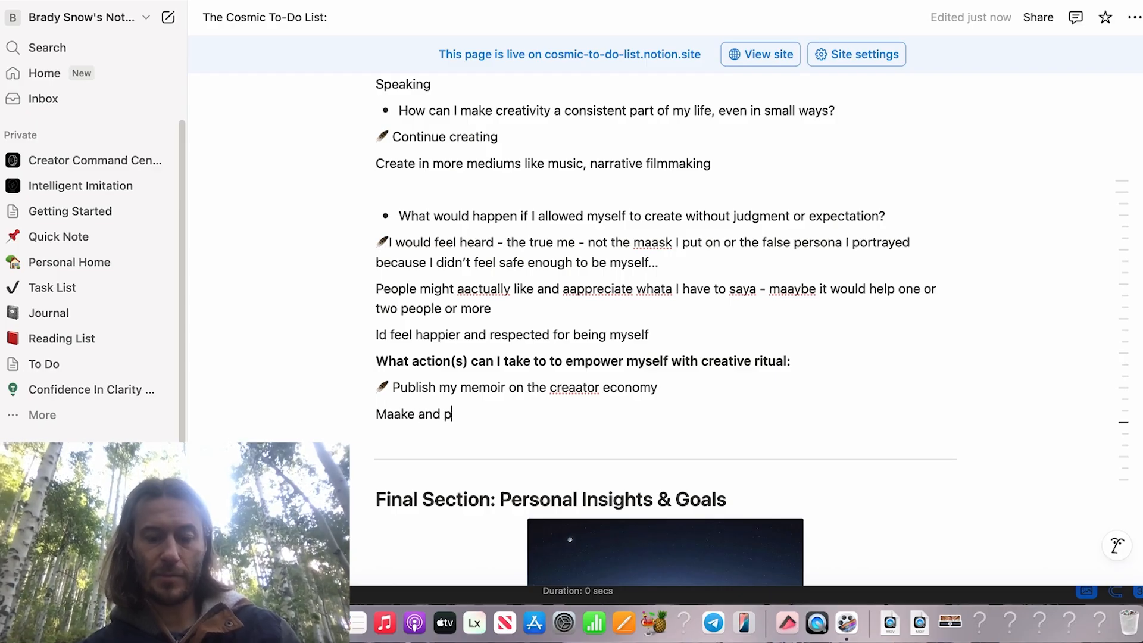
type("ubllish print version ")
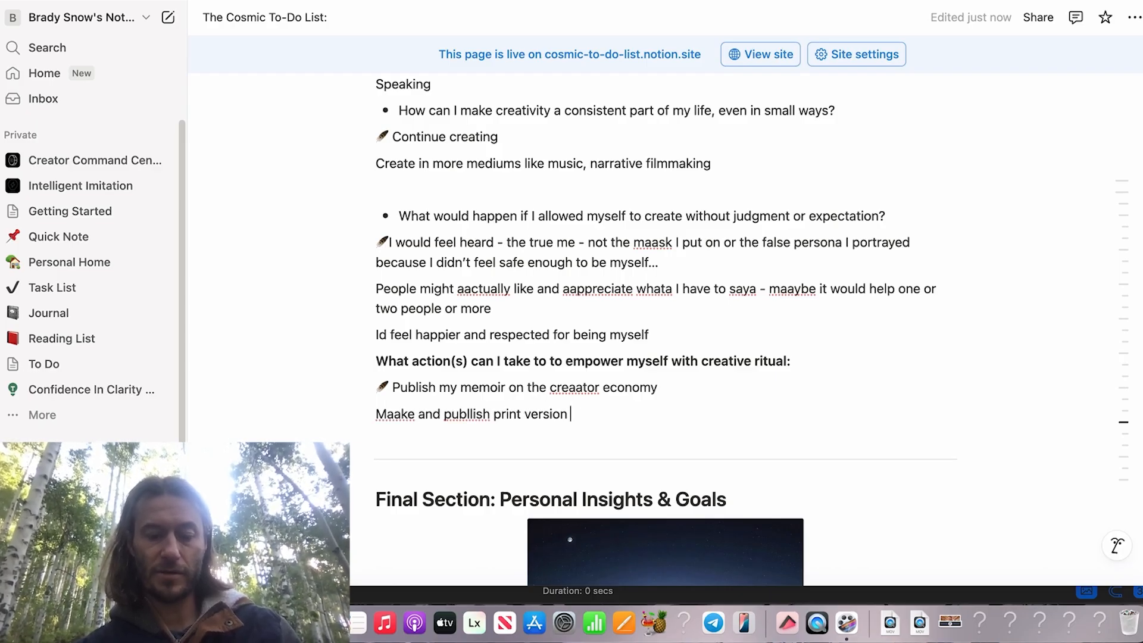
type("of cosmic to do li")
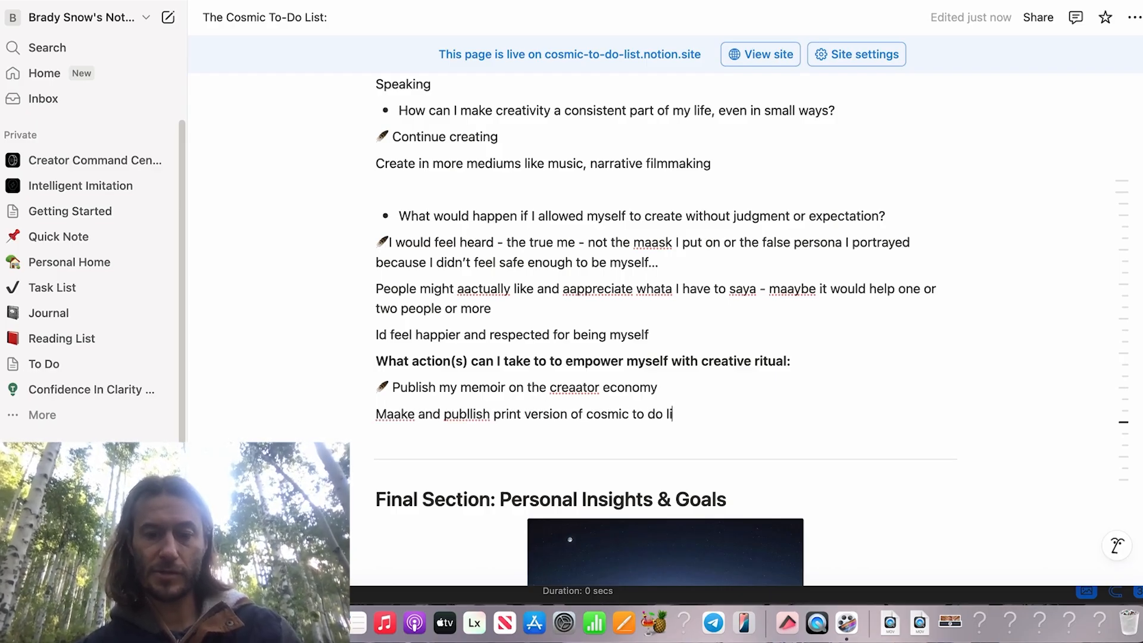
type("st (enhanced version")
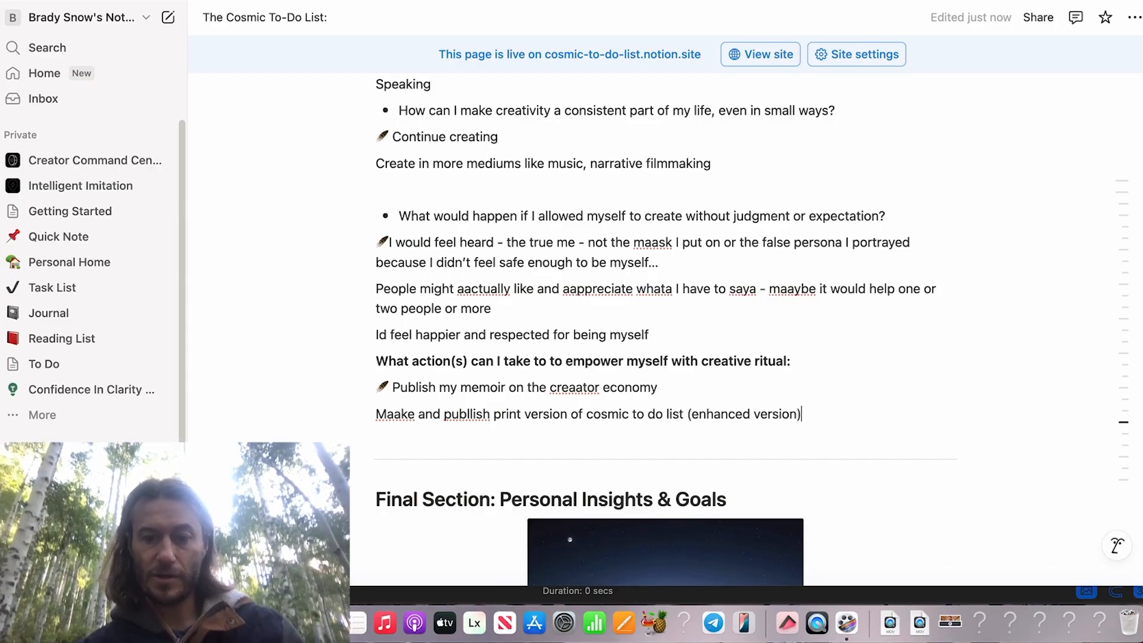
- Add the line "Promote cosmic to-do list for others" below the print version line
key("Return")
type("Prom")
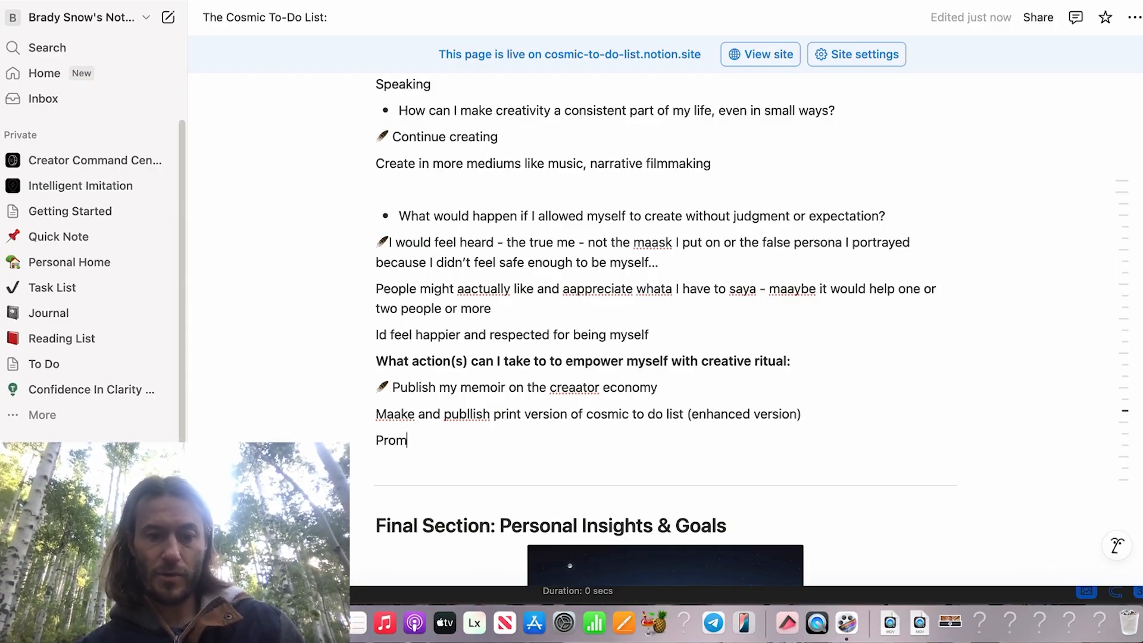
type("ote cosm")
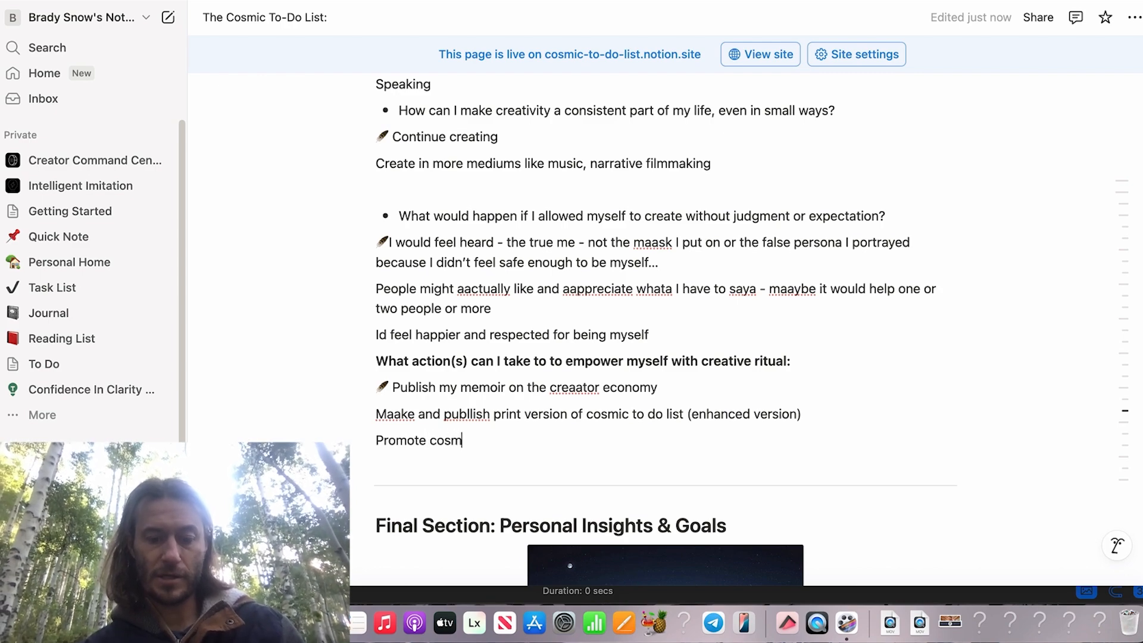
type("ic to-do ")
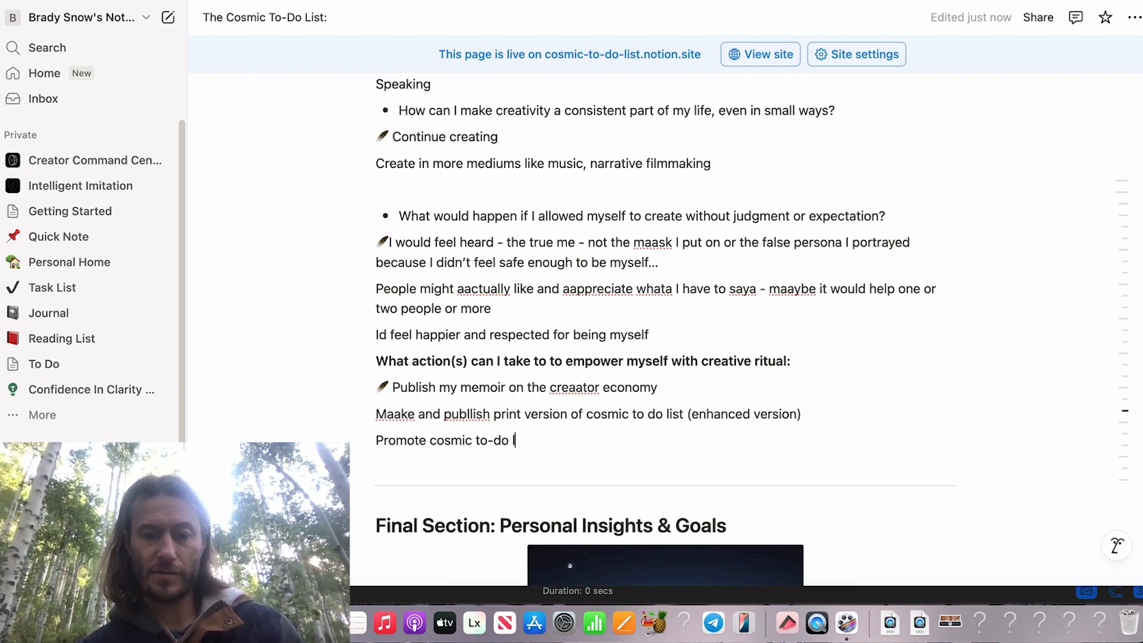
type("list for others")
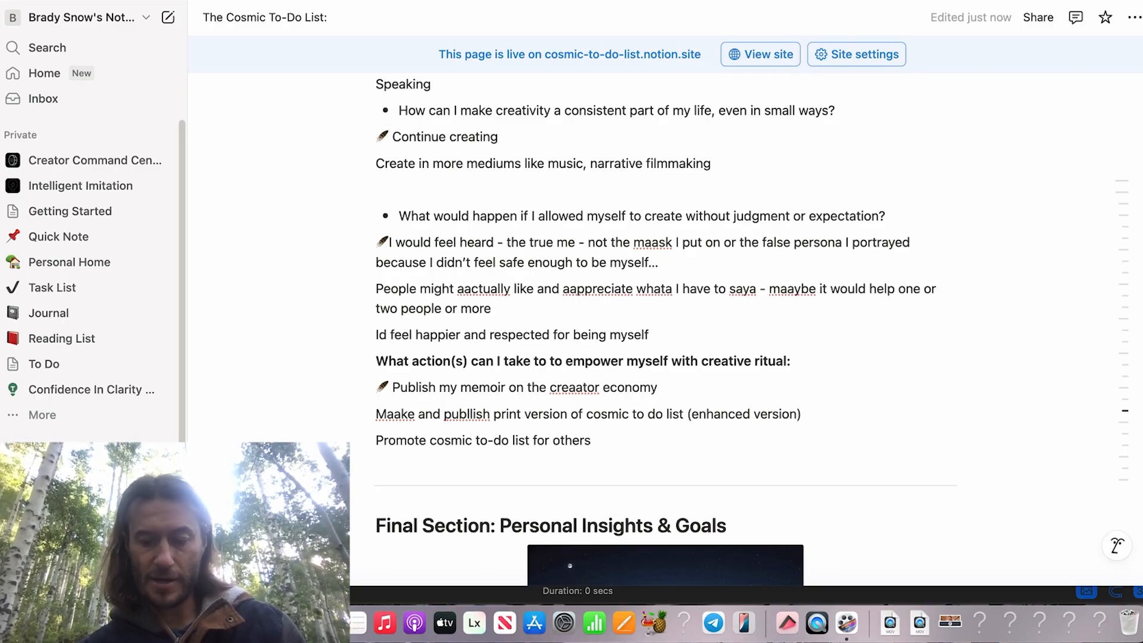
- Correct the misspelled words in the creative ritual actions to "creator", "publish" and "Make"
key("BackSpace")
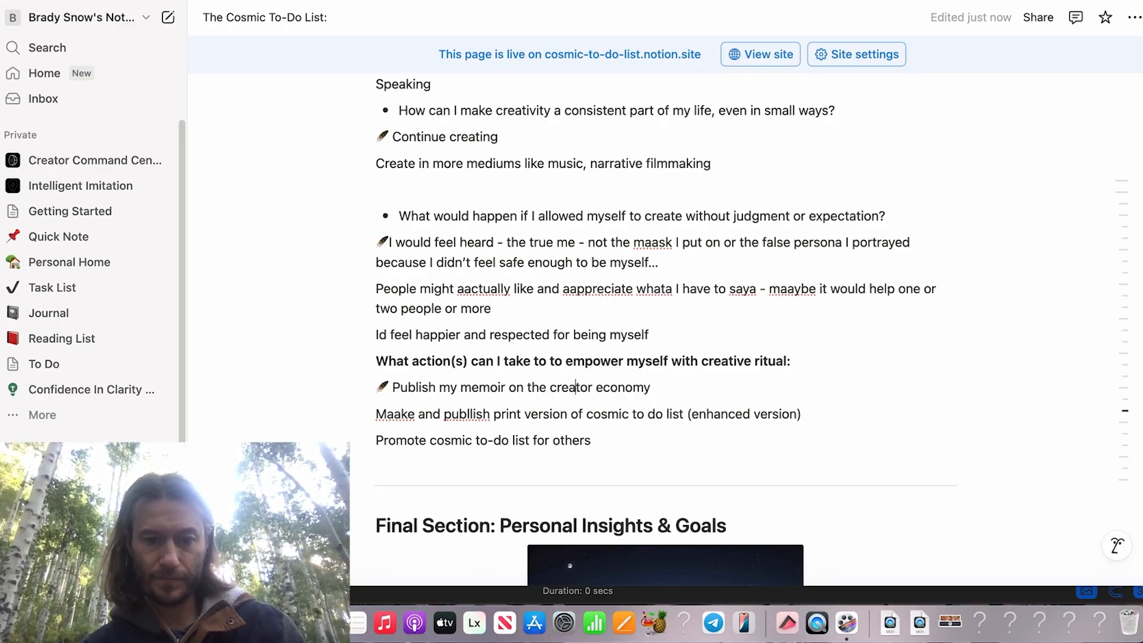
left_click(472, 414)
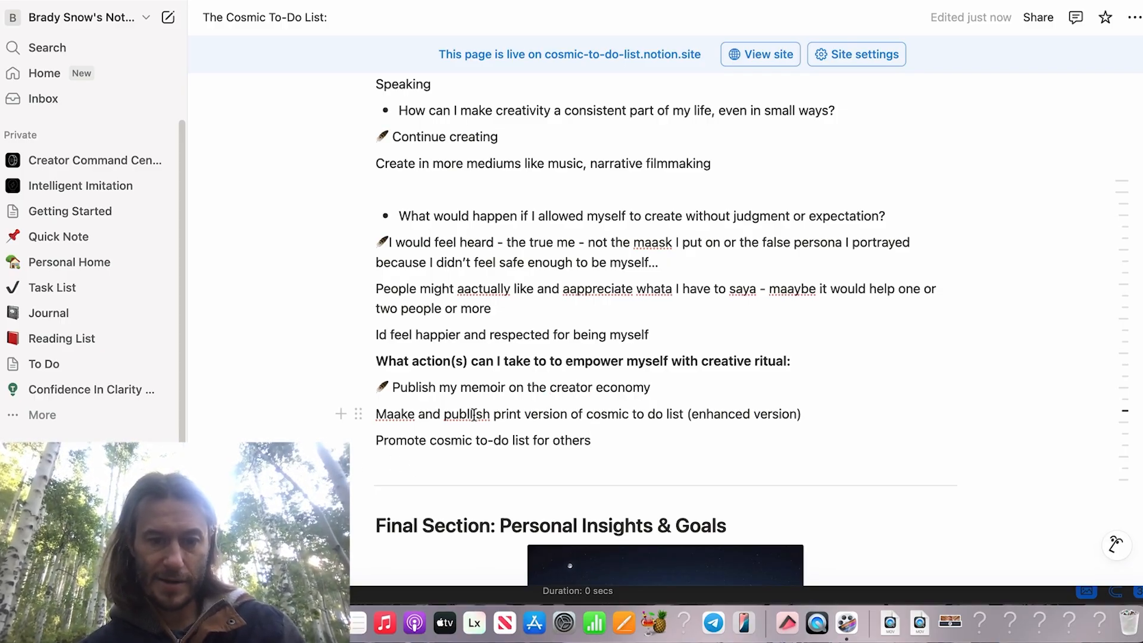
key("BackSpace")
left_click(402, 413)
key("BackSpace")
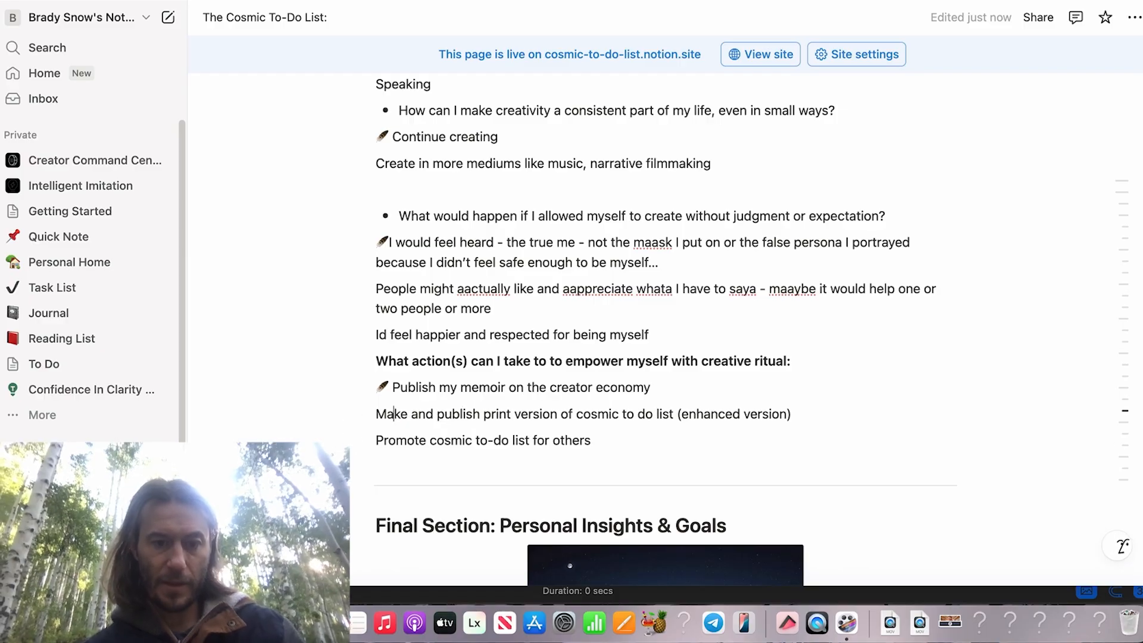
- Add "Practice my music and when its time - share it" as the last creative ritual action
key("Down")
key("Down")
type("Pr")
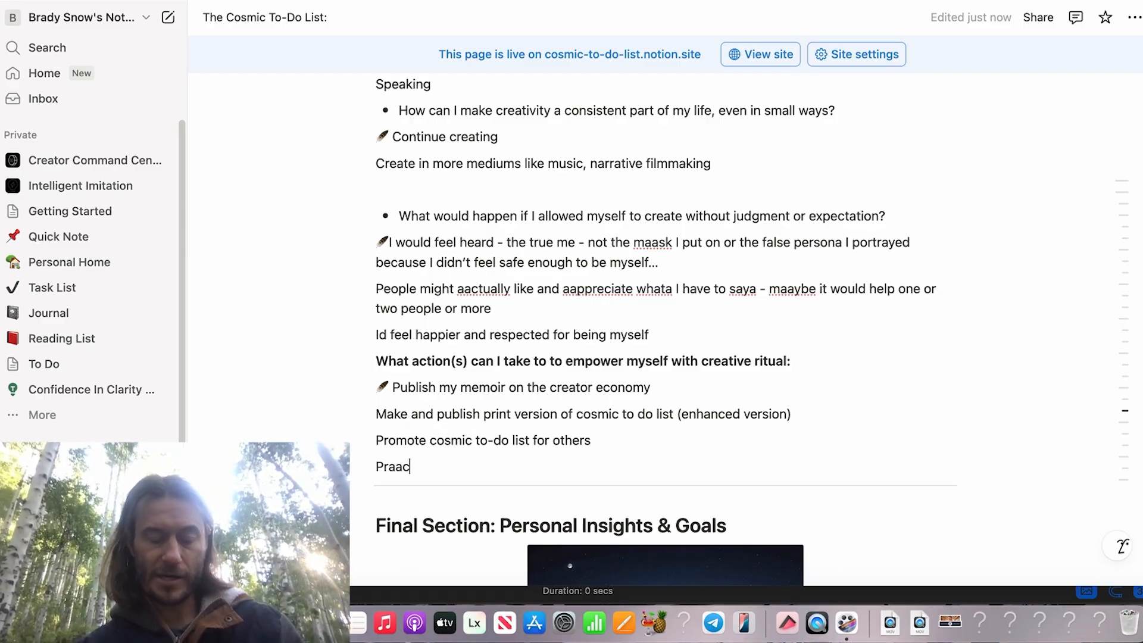
type("actice my m")
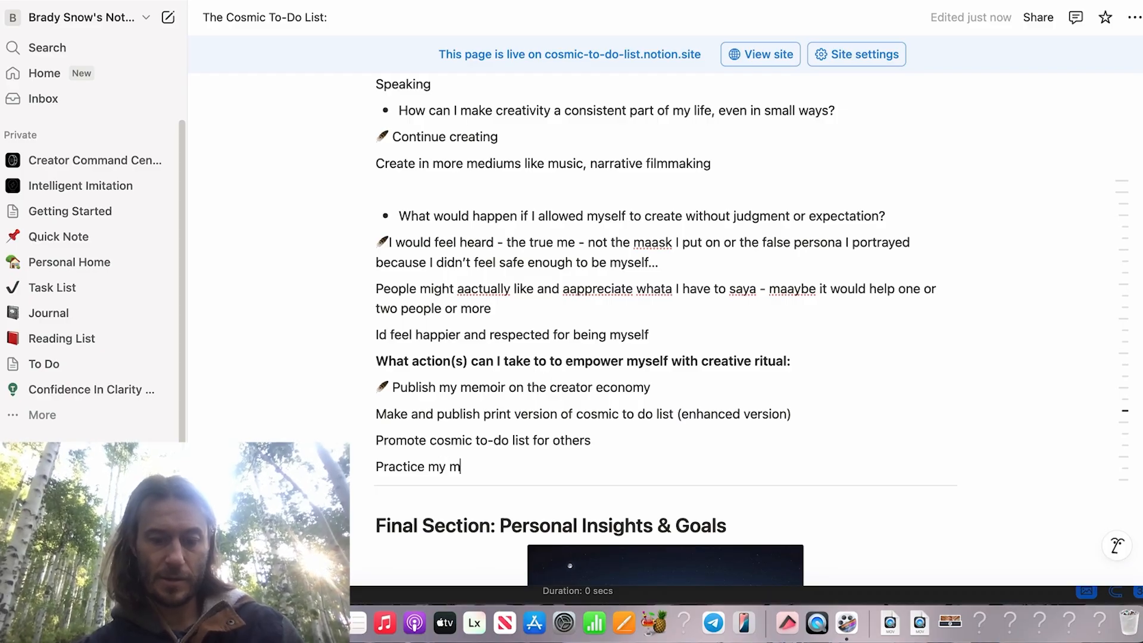
type("usic and when its t")
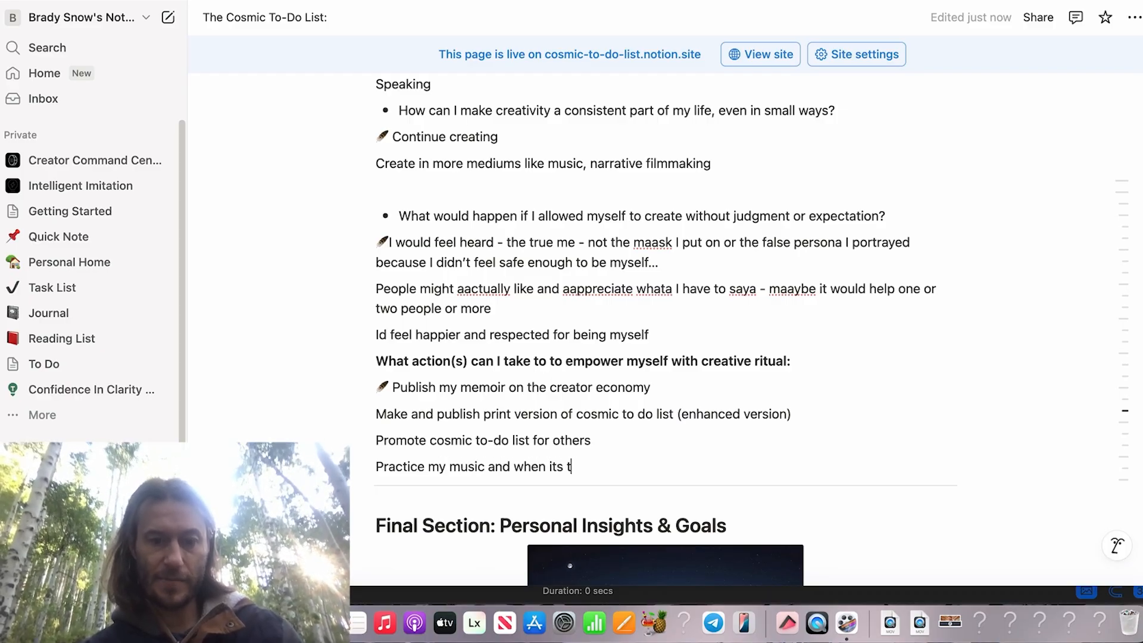
type("ime - share it")
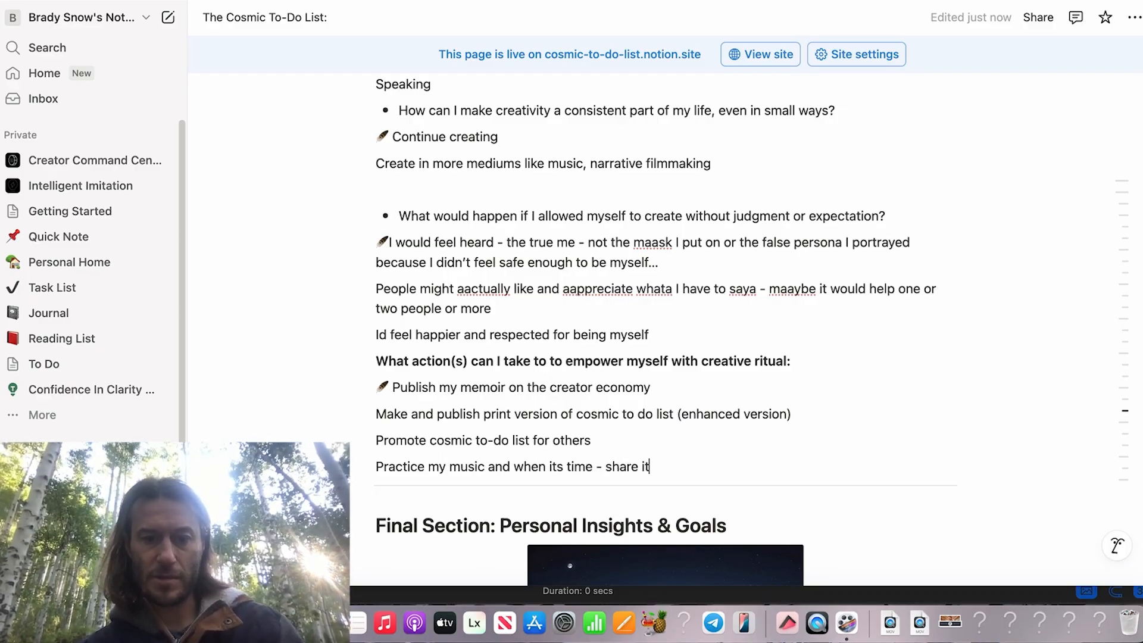
- Answer which life category needs the most attention right now, in the final section, with "Physical health"
scroll(665, 327, "down", 10)
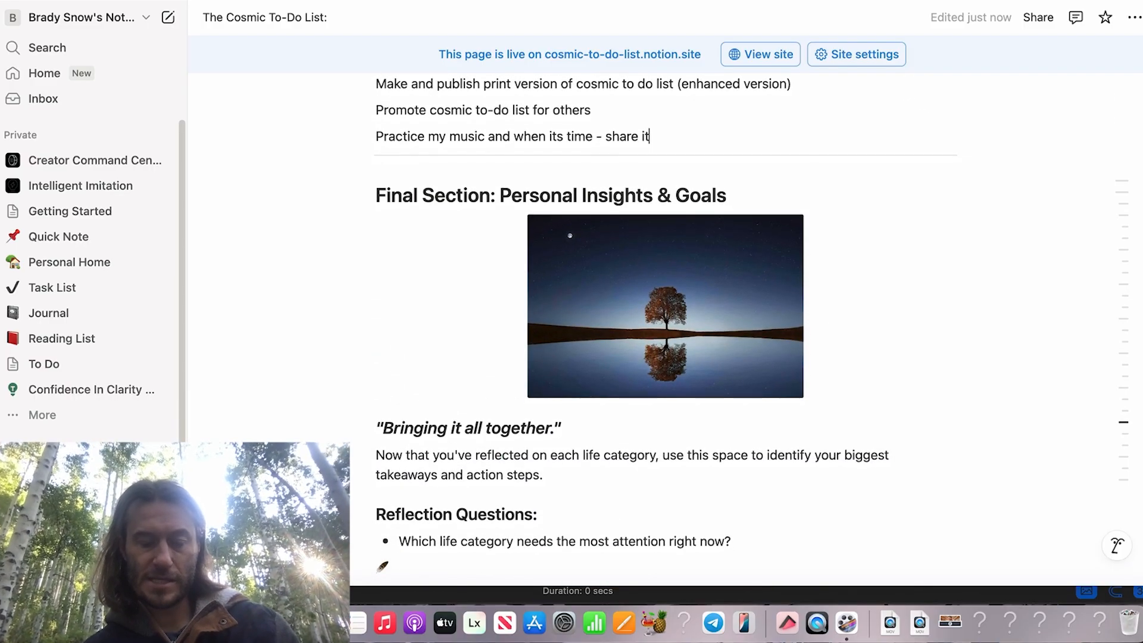
scroll(665, 327, "down", 2)
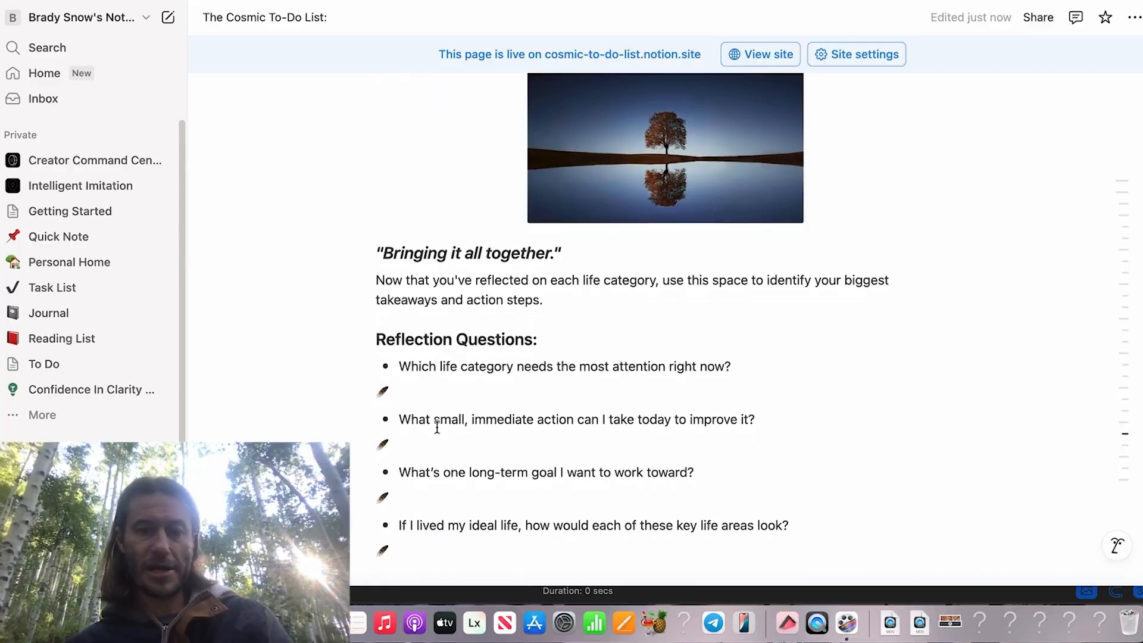
scroll(437, 426, "down", 2)
scroll(437, 426, "down", 4)
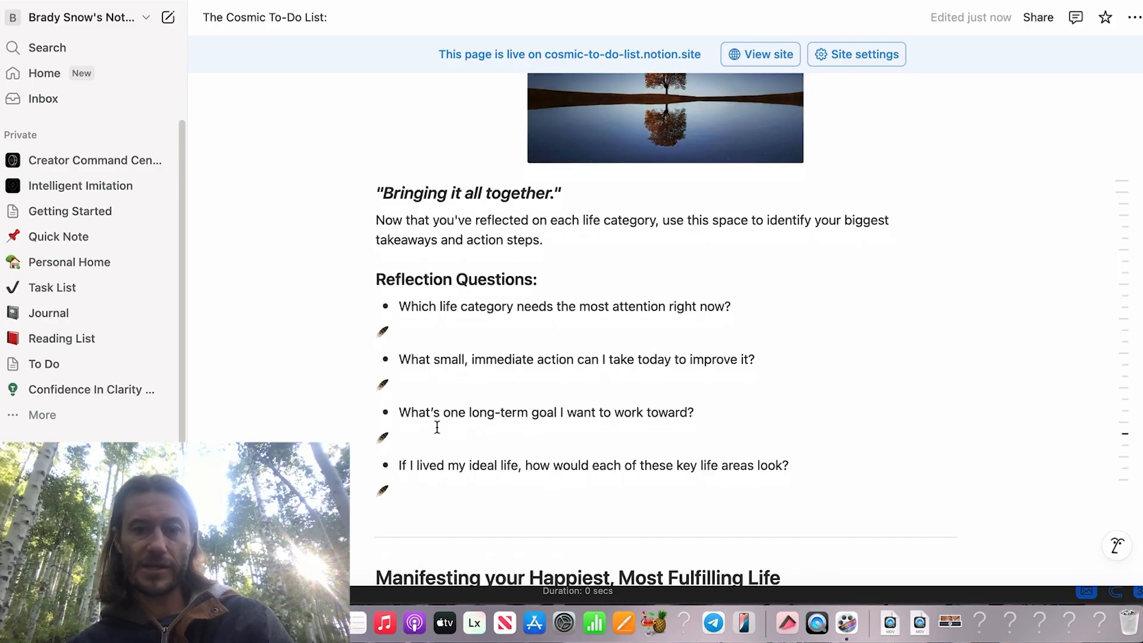
scroll(436, 437, "down", 1)
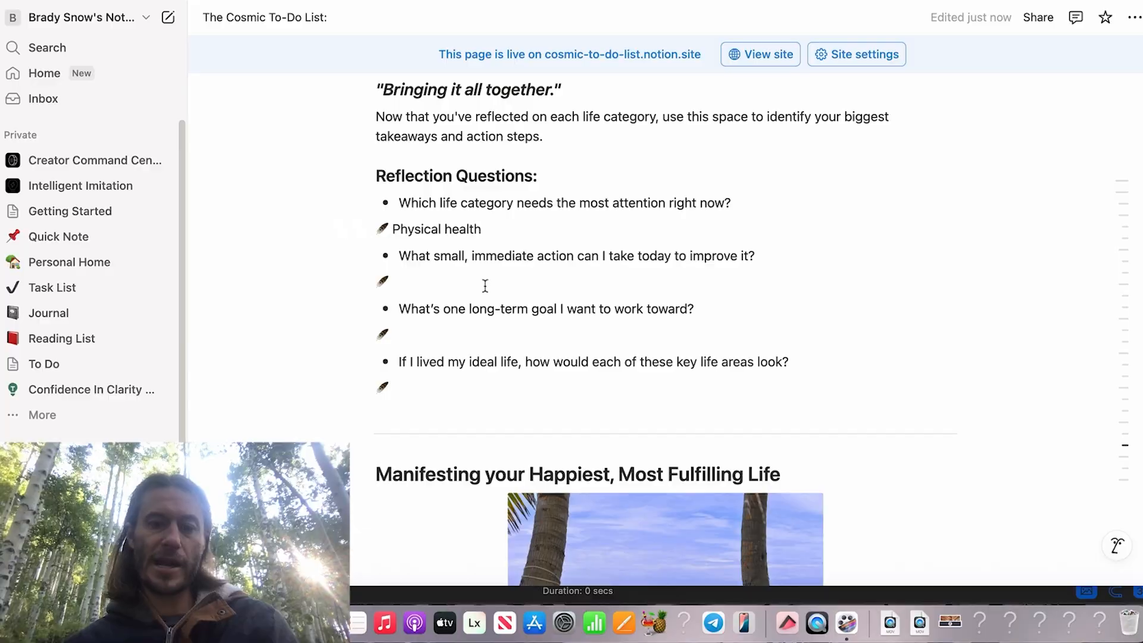
- Answer what small, immediate action can be taken today with "Do the stretching and legs work out!"
left_click(473, 287)
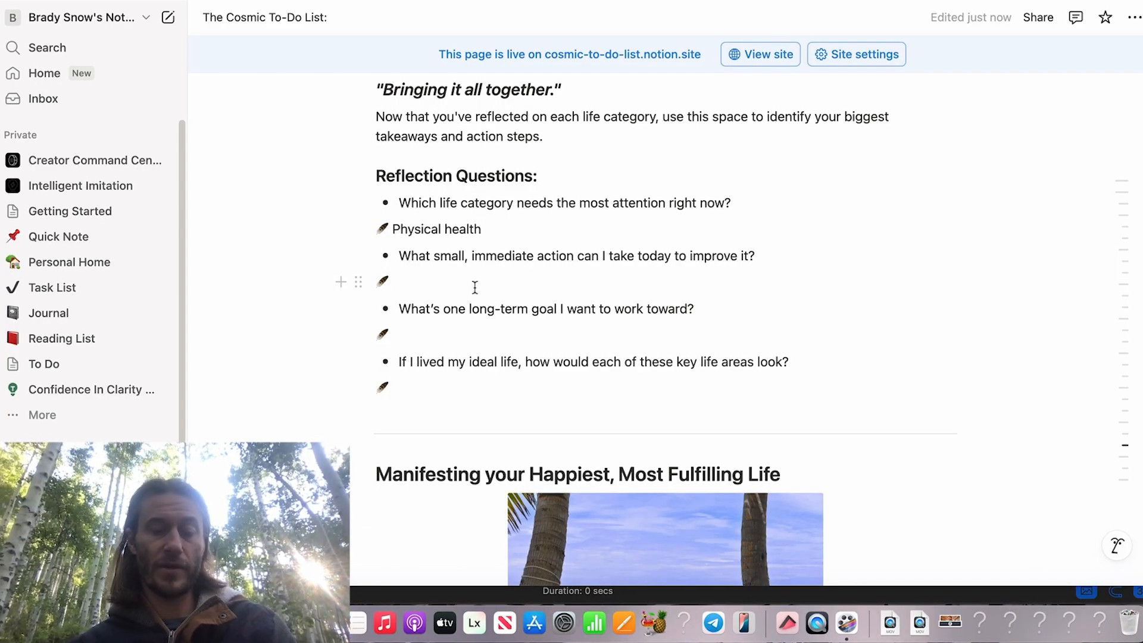
type("Do the")
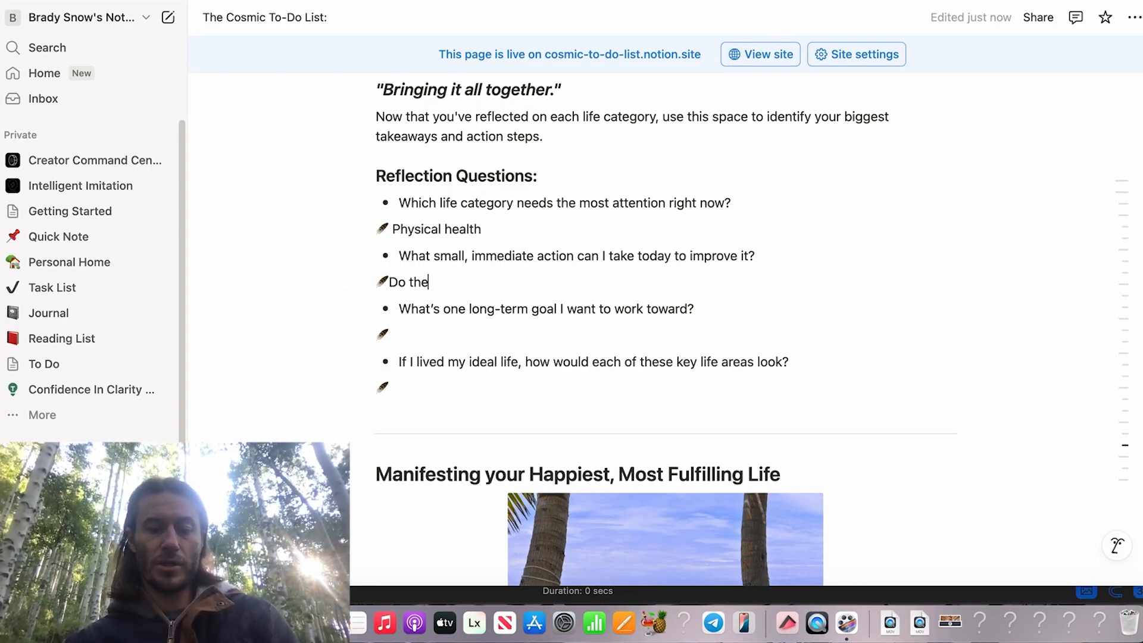
type(" stretching aand")
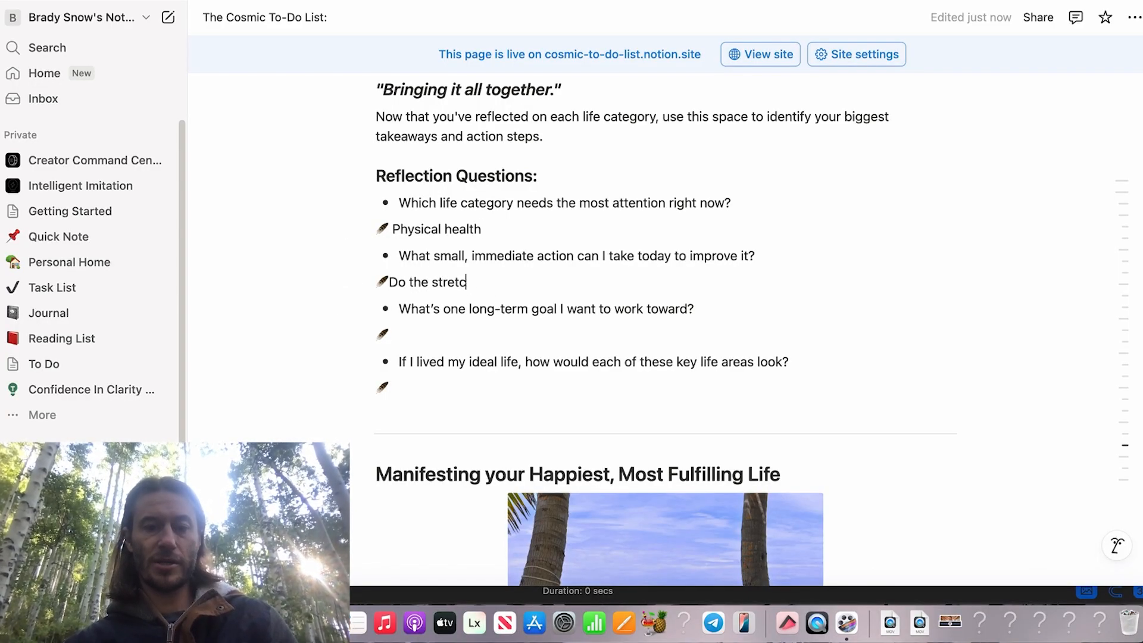
key("BackSpace")
key("BackSpace")
key("BackSpace")
key("BackSpace")
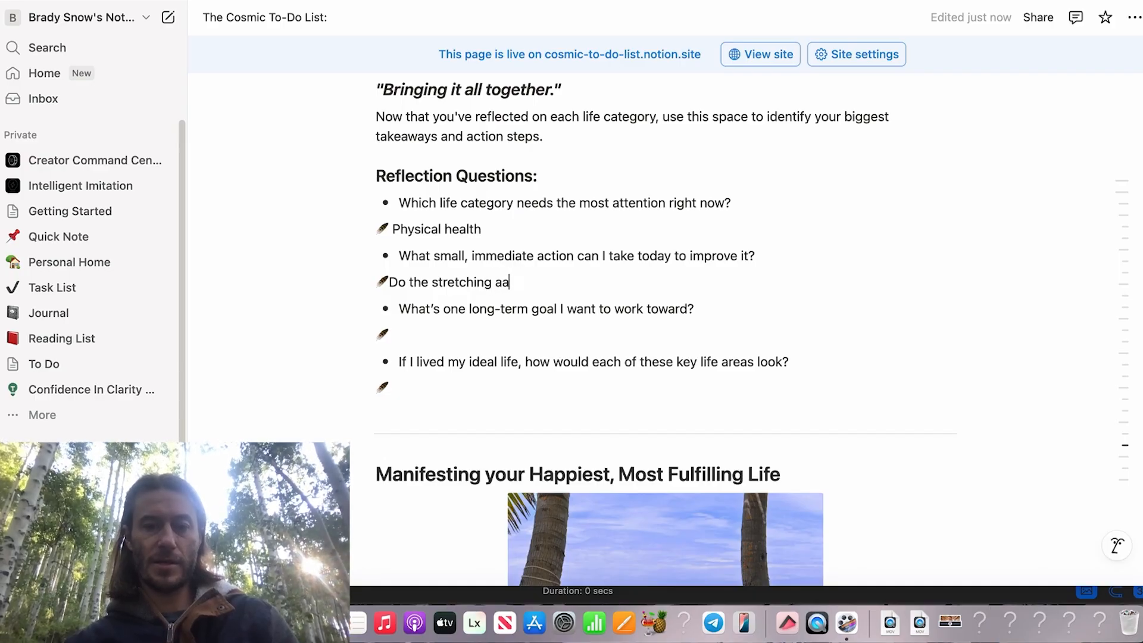
type("nd legs work out!")
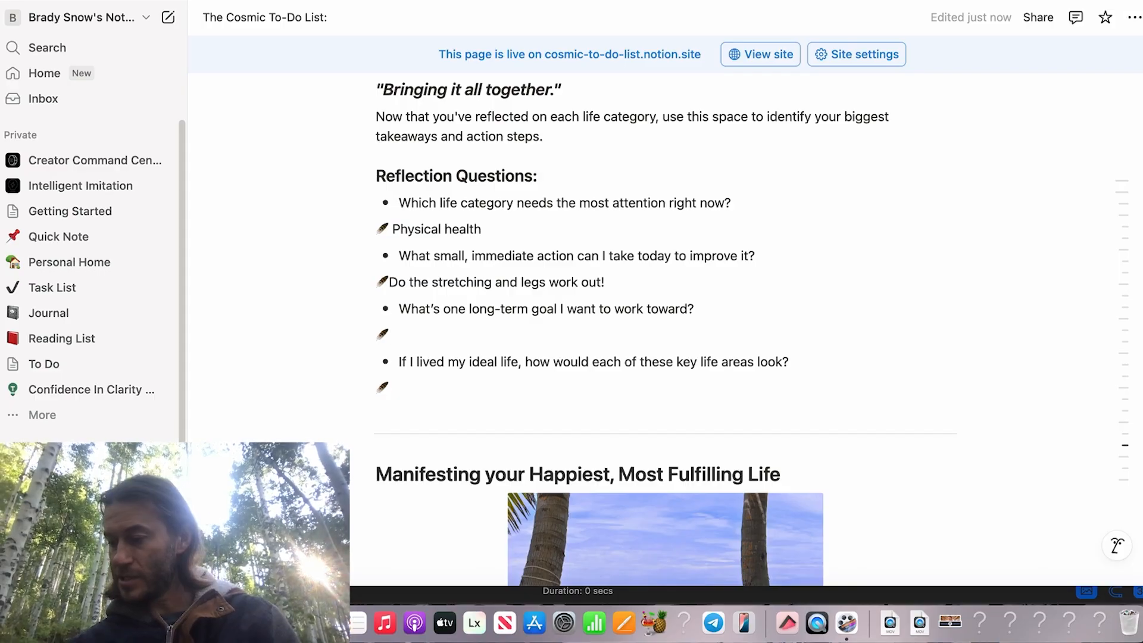
- Answer the long-term goal question with "Location freedom through being a soul-aligned business owner"
type("Locatiion")
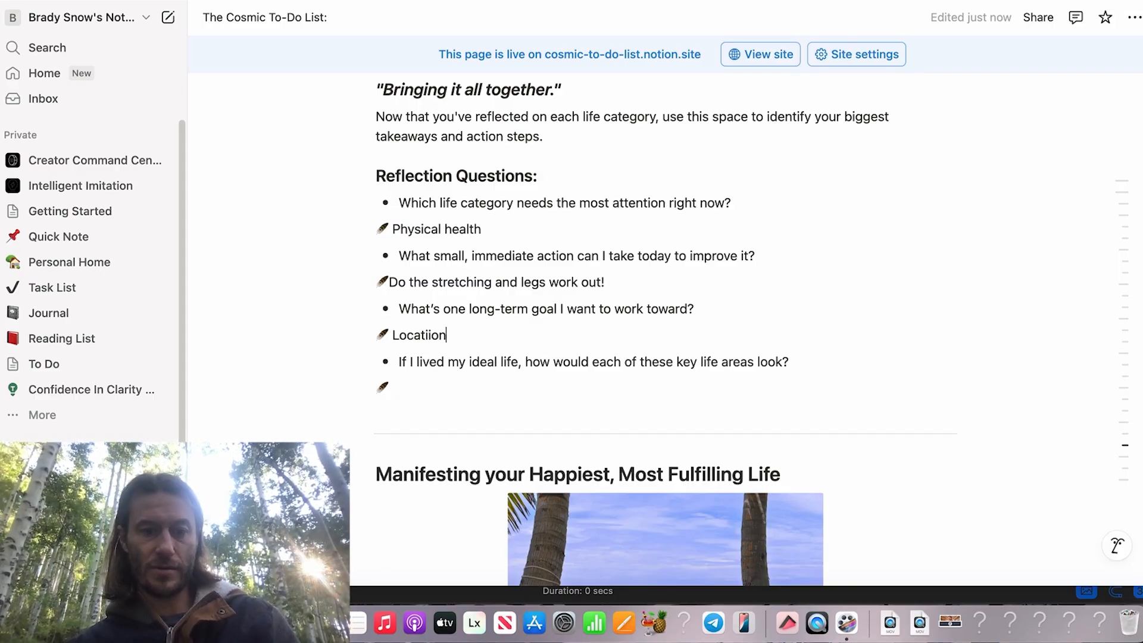
type(" freedom t")
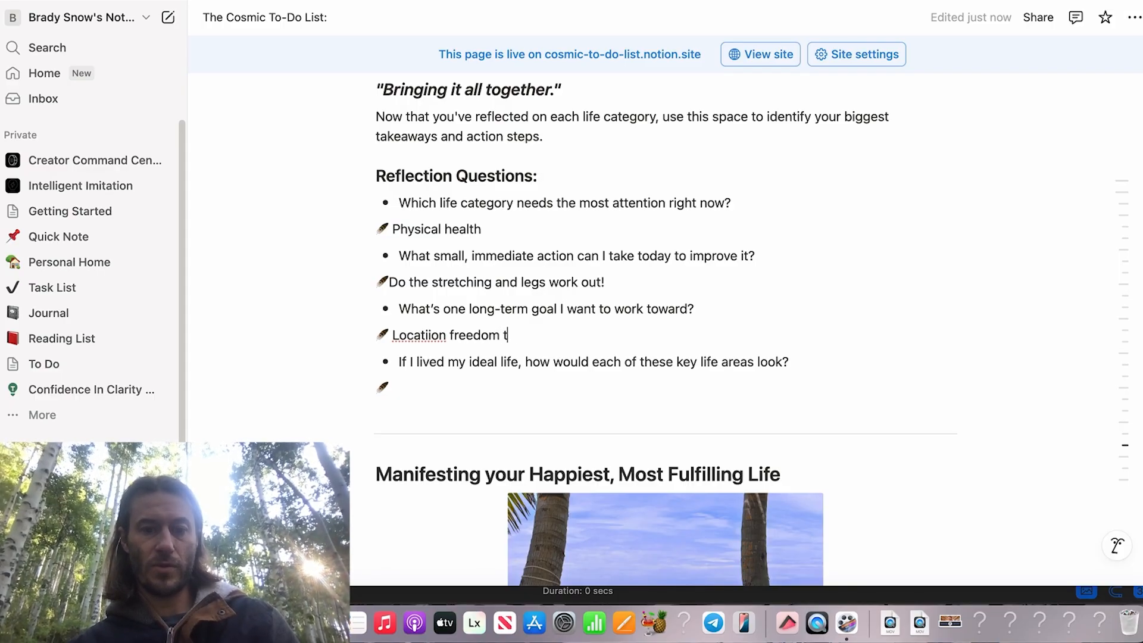
type("hrough being a ")
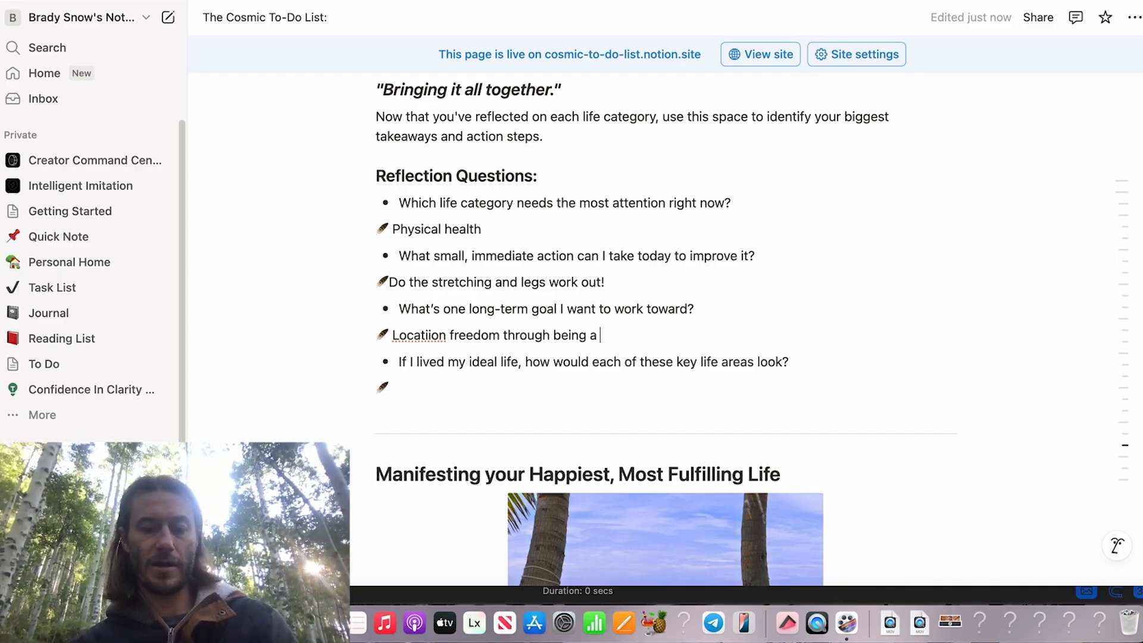
type("soul-al")
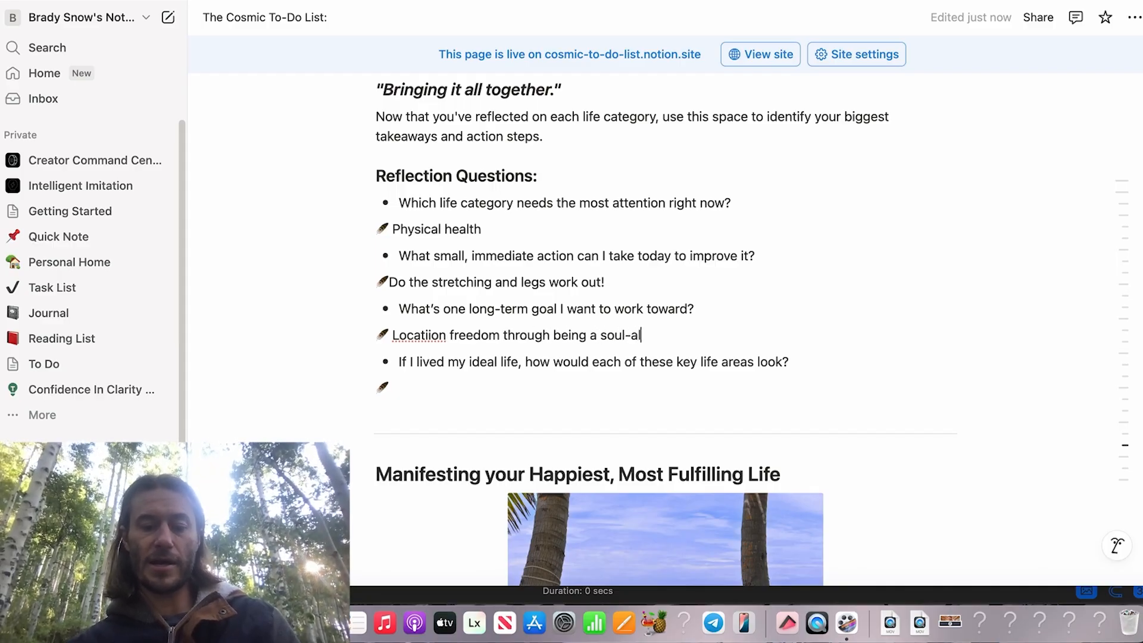
type("igned business o")
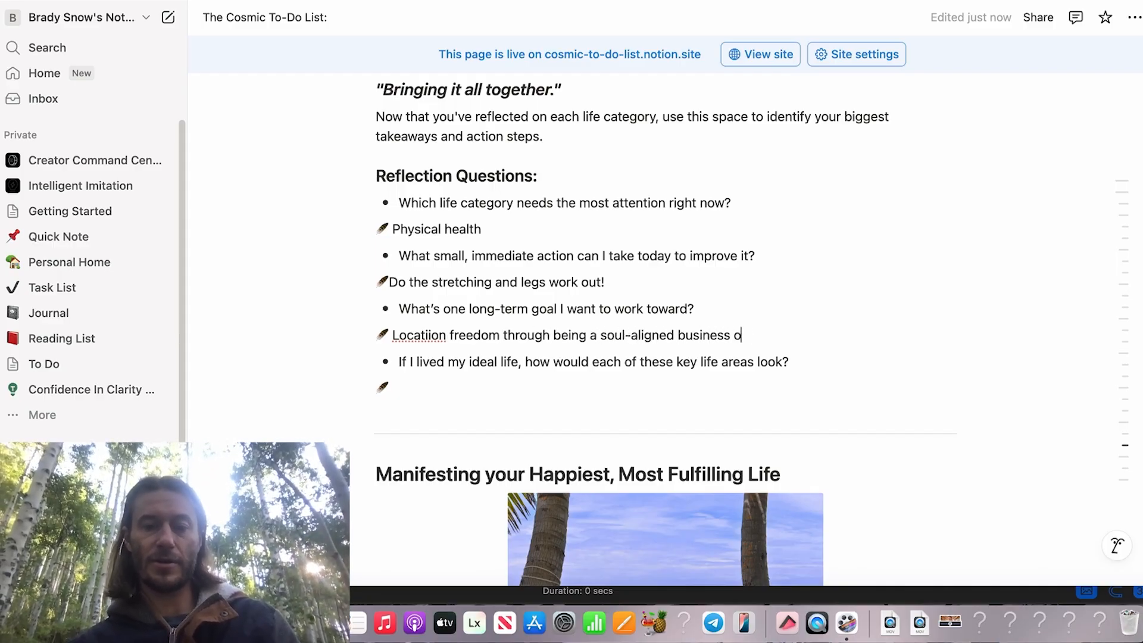
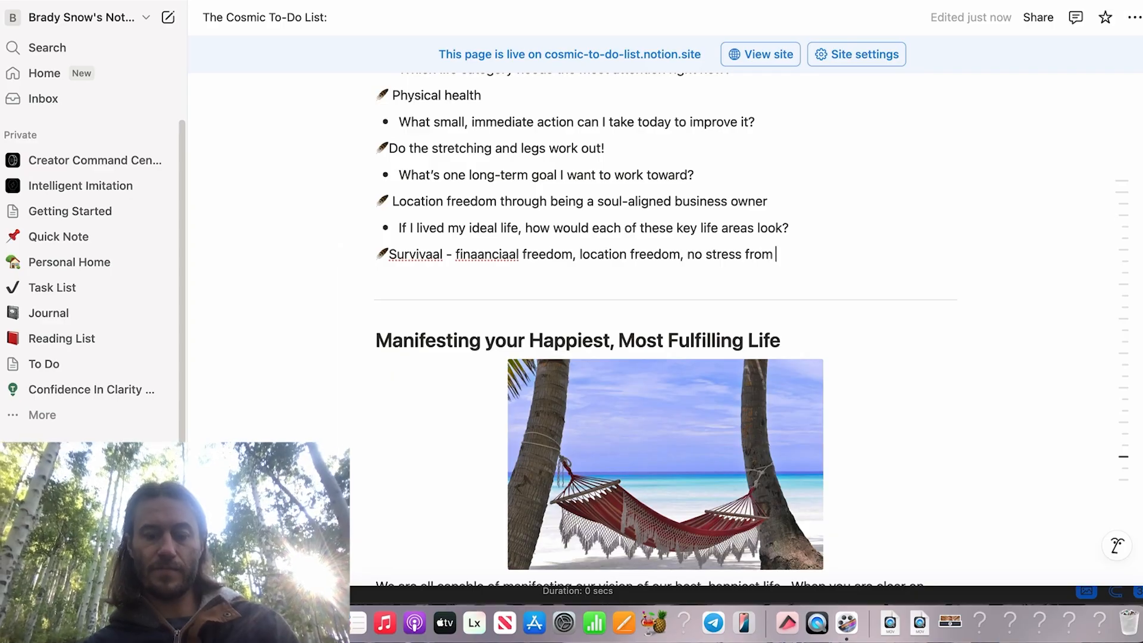
- Complete the survival line of the ideal life answer with "what I do to get by, and even fulfilled by it"
type("what I do to get by")
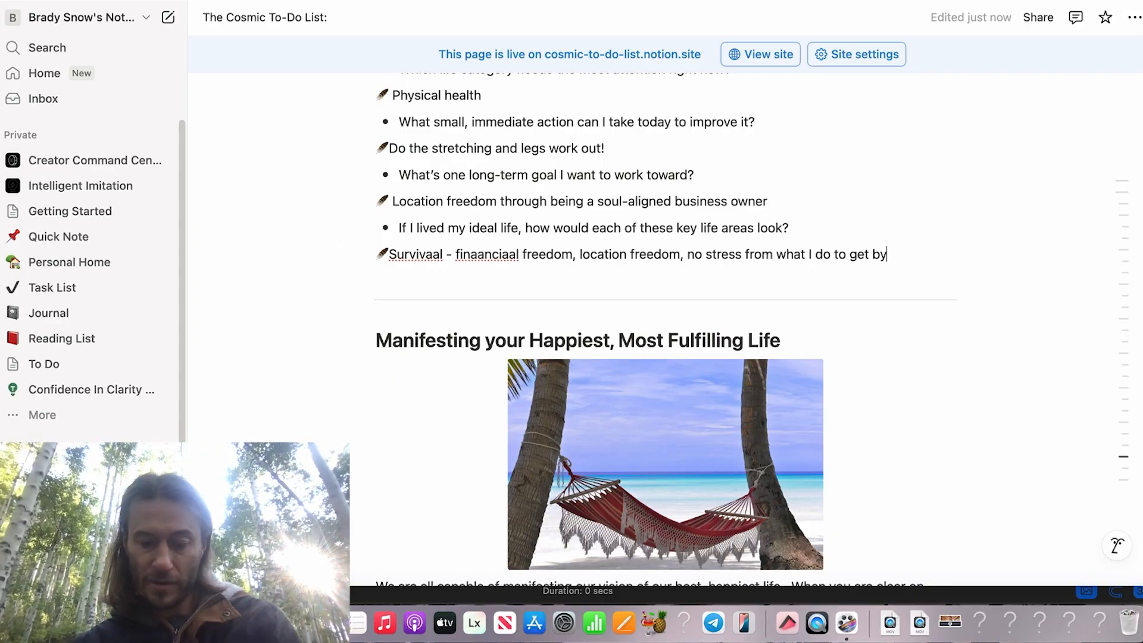
type(", aand even")
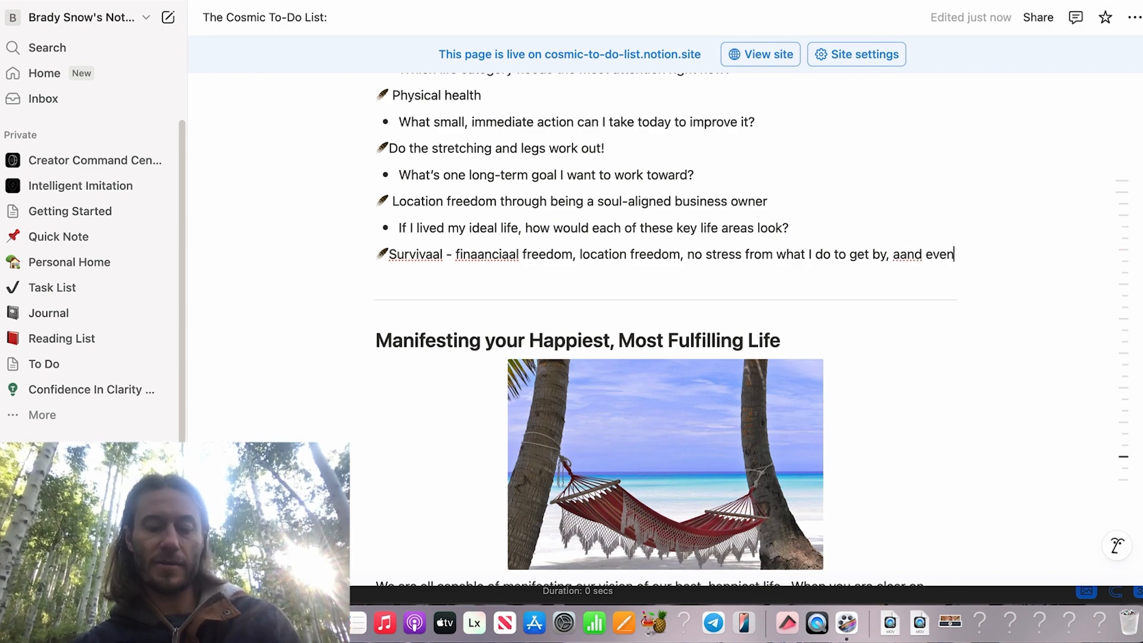
type(" fulfilled by it")
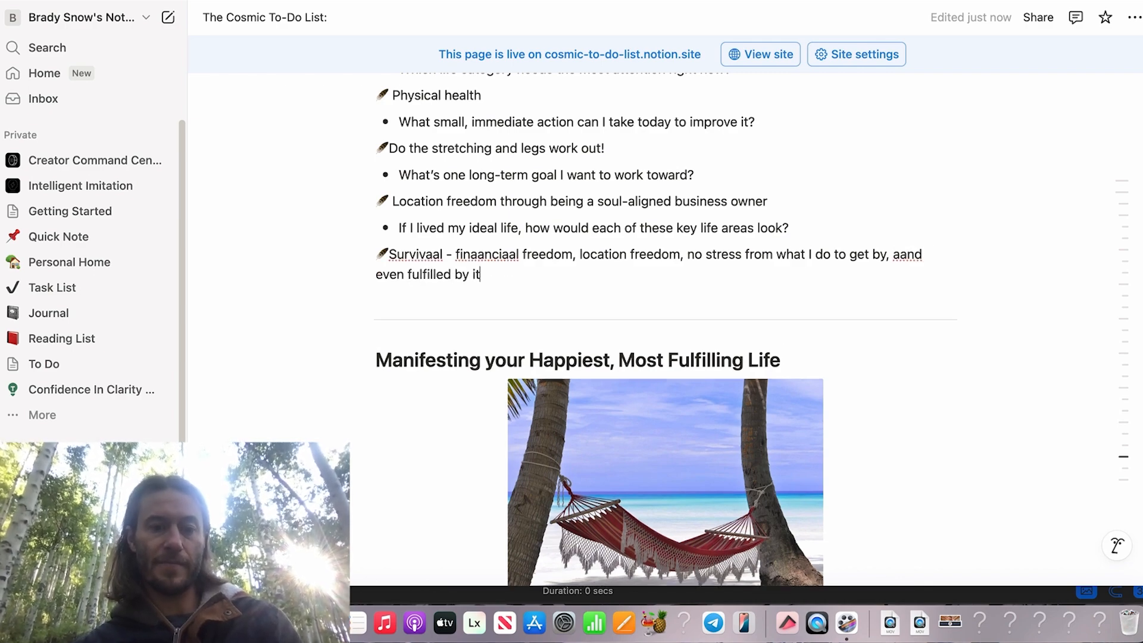
- Add a line below survival: "Physical health- toned, fit, physically capable, still doing strenuous hikes in the mountains but with more ease"
key("Return")
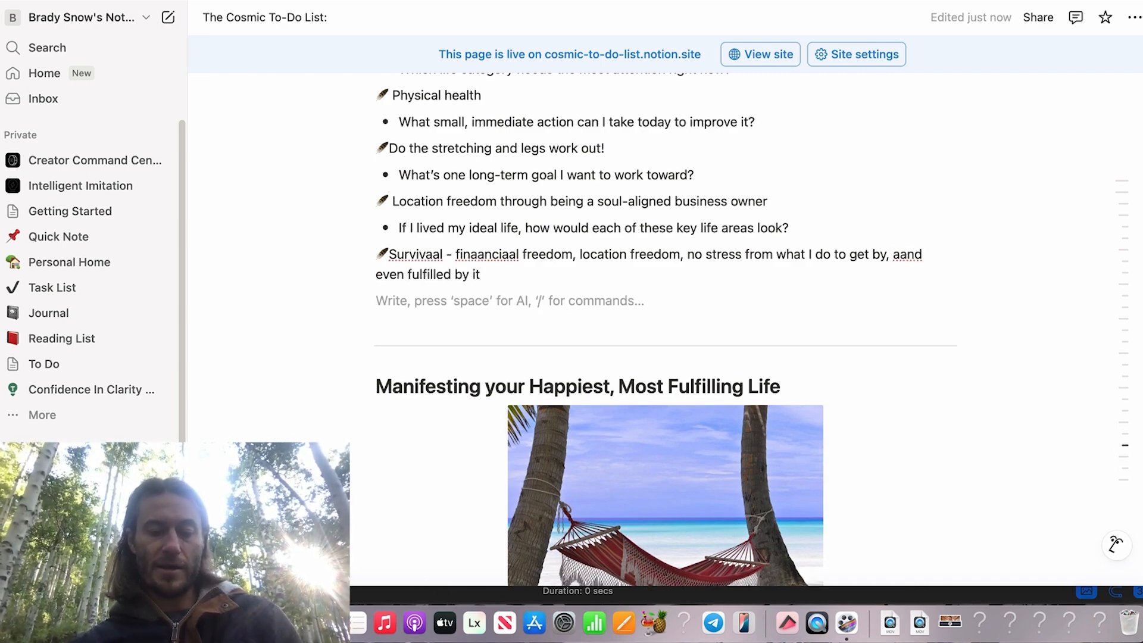
type("Physical heaalth")
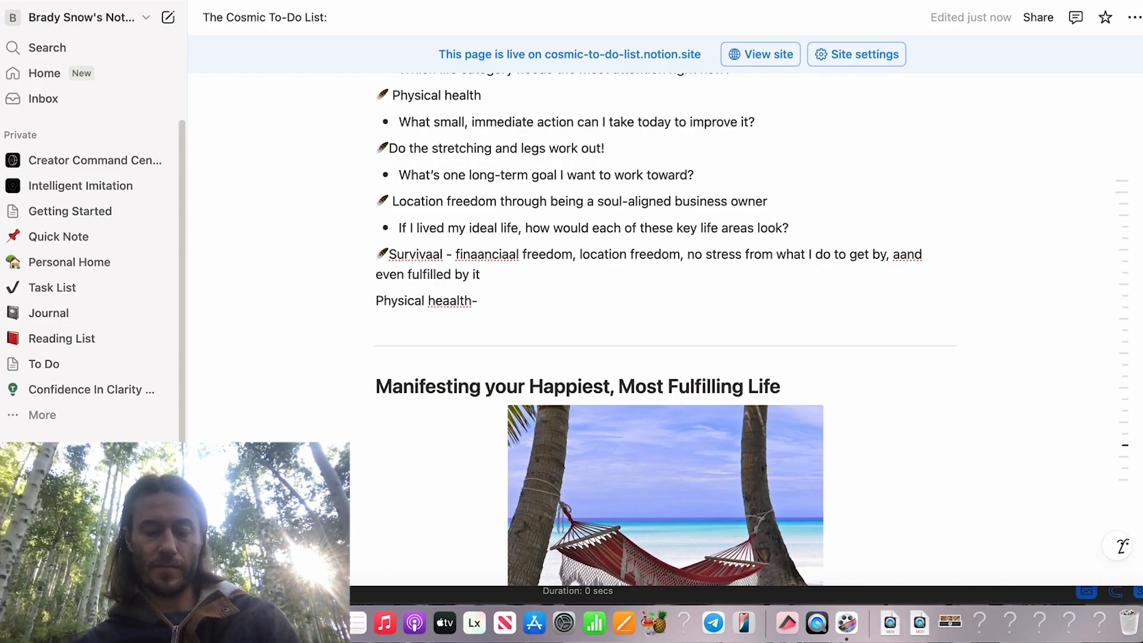
type("- toned, ")
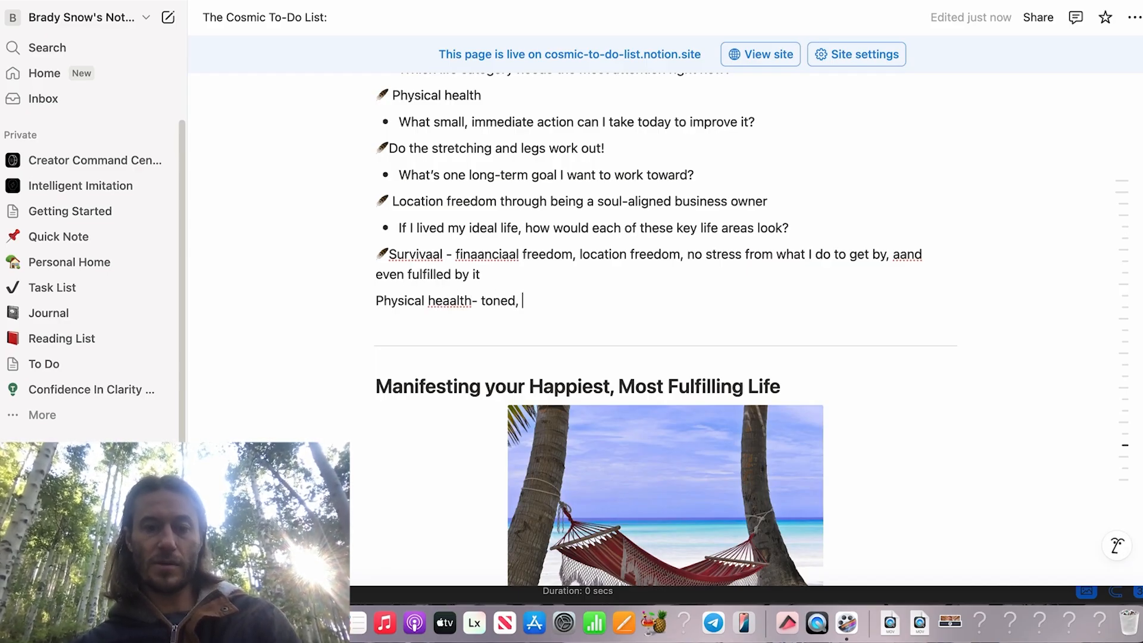
type("fit, physically c")
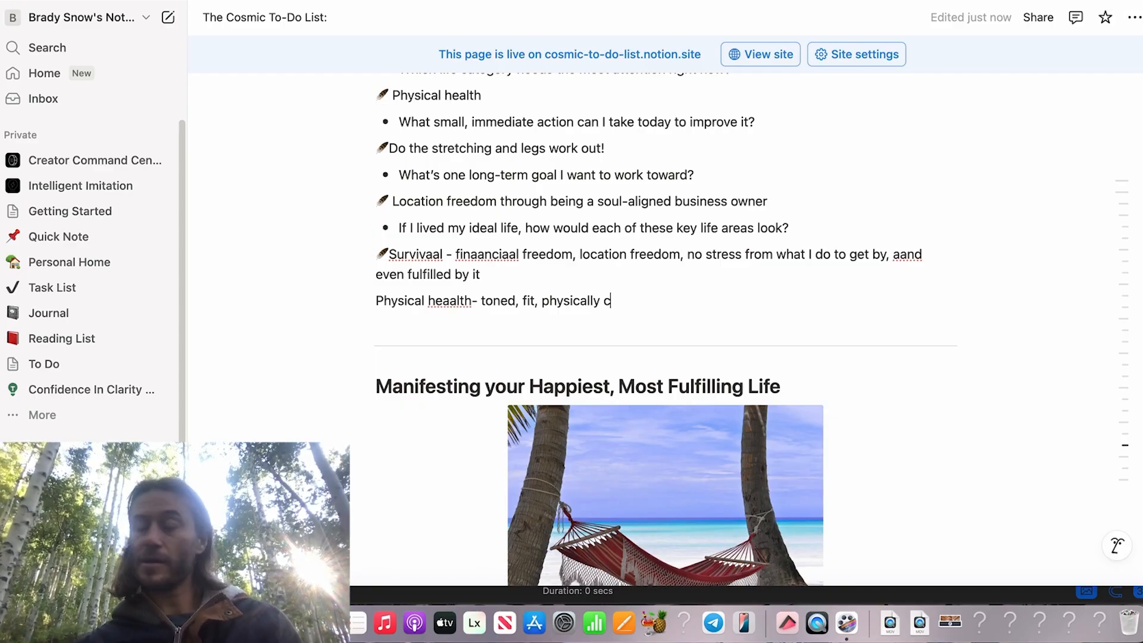
type("apbale, still doi")
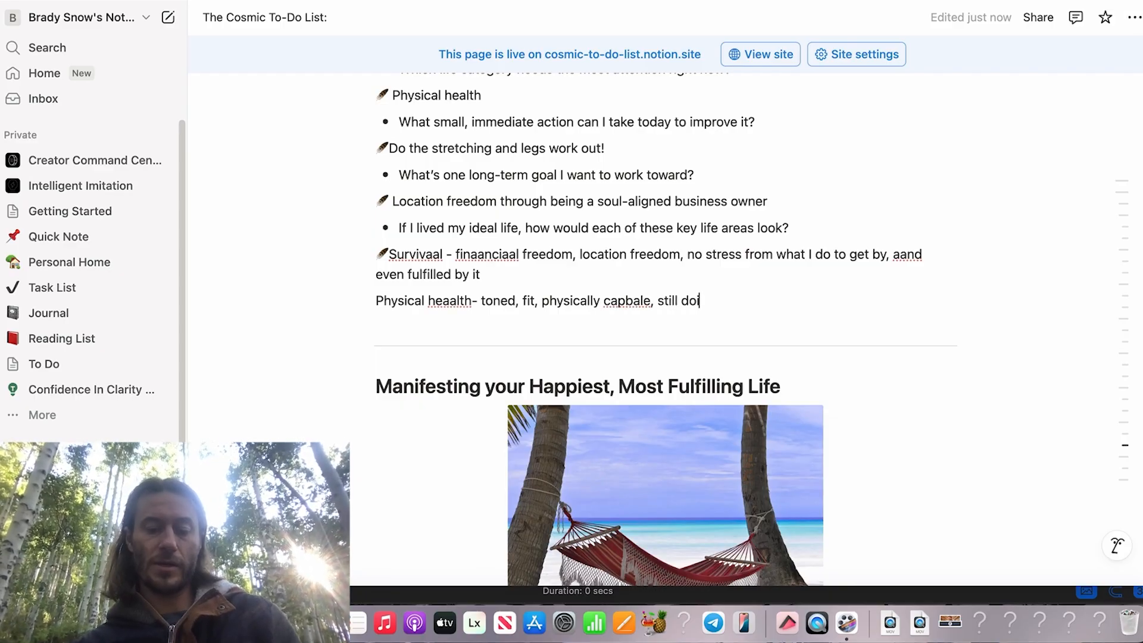
type("ng strenuous h")
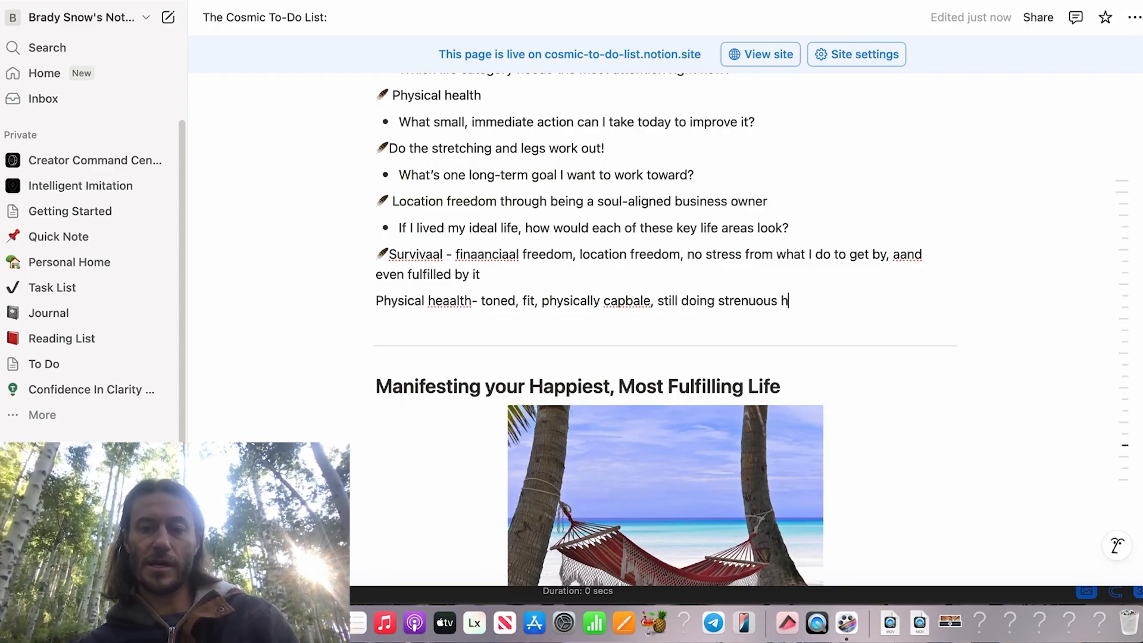
type("ikes in the mountia")
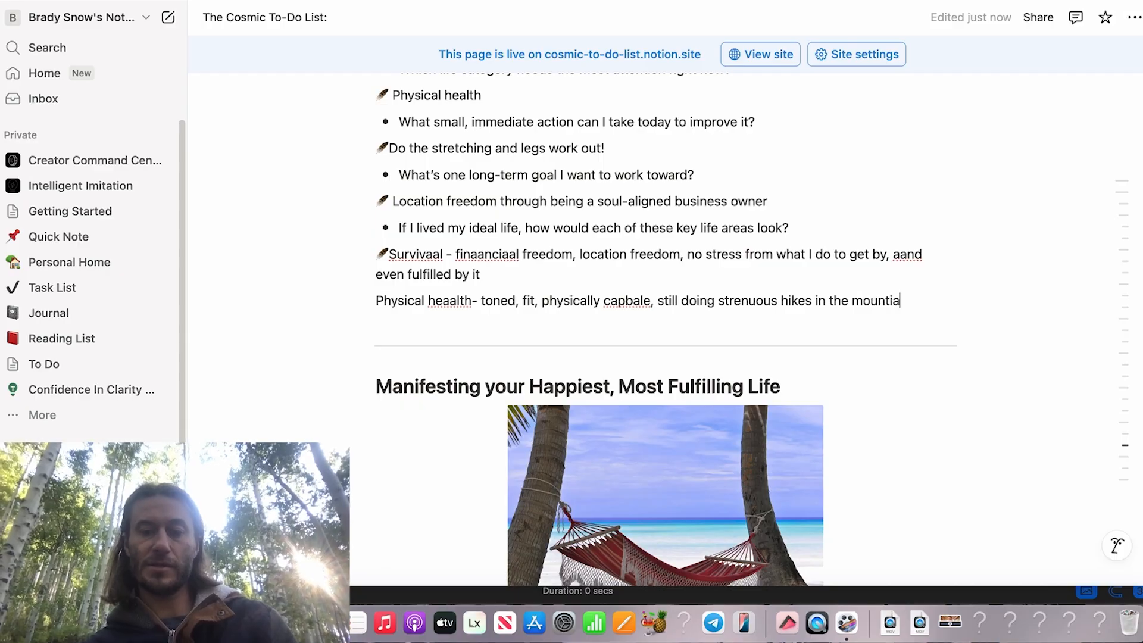
type("ns but with more ease")
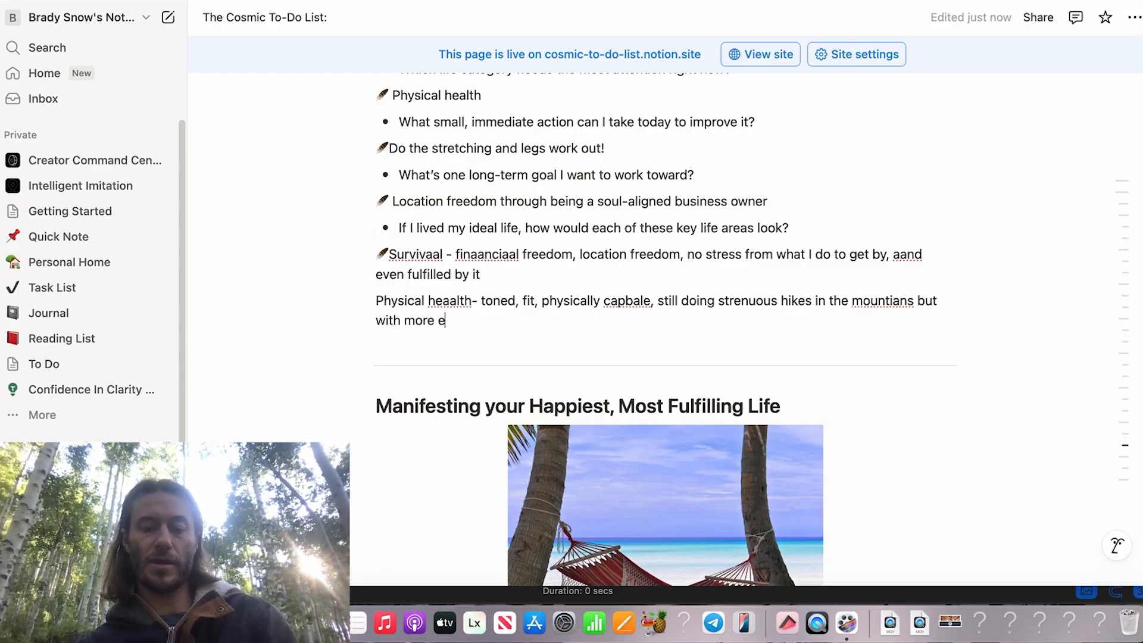
- Insert "and snowboard tours" after "hikes" in the physical health line and correct the misspelled word "health"
left_click(814, 301)
type("and snowboaard")
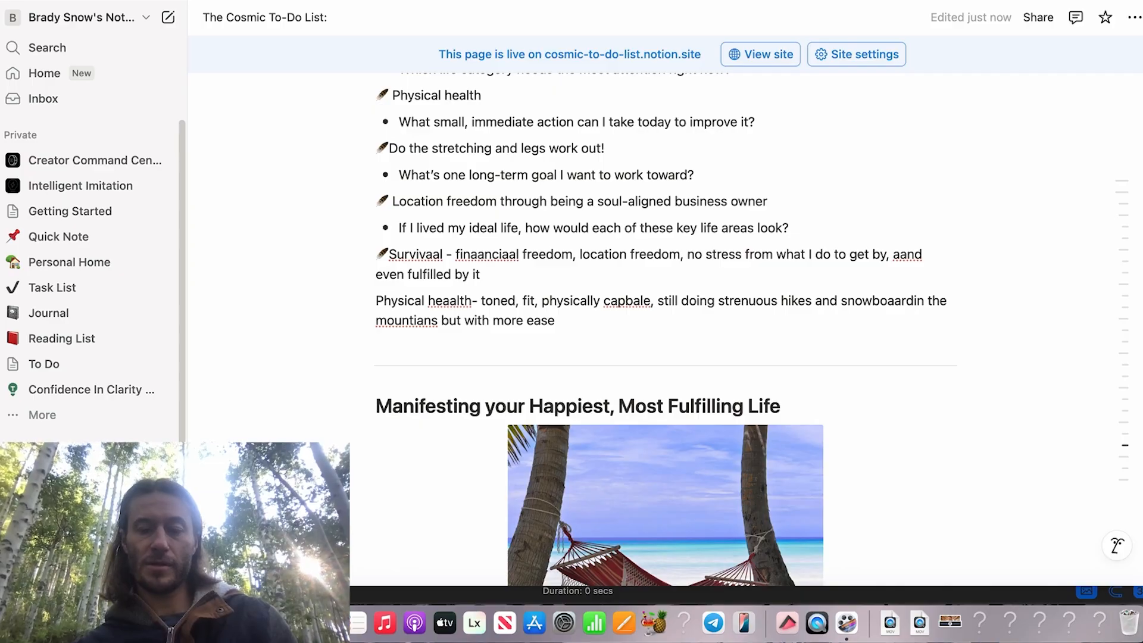
type(" tours")
key("Down")
key("Left")
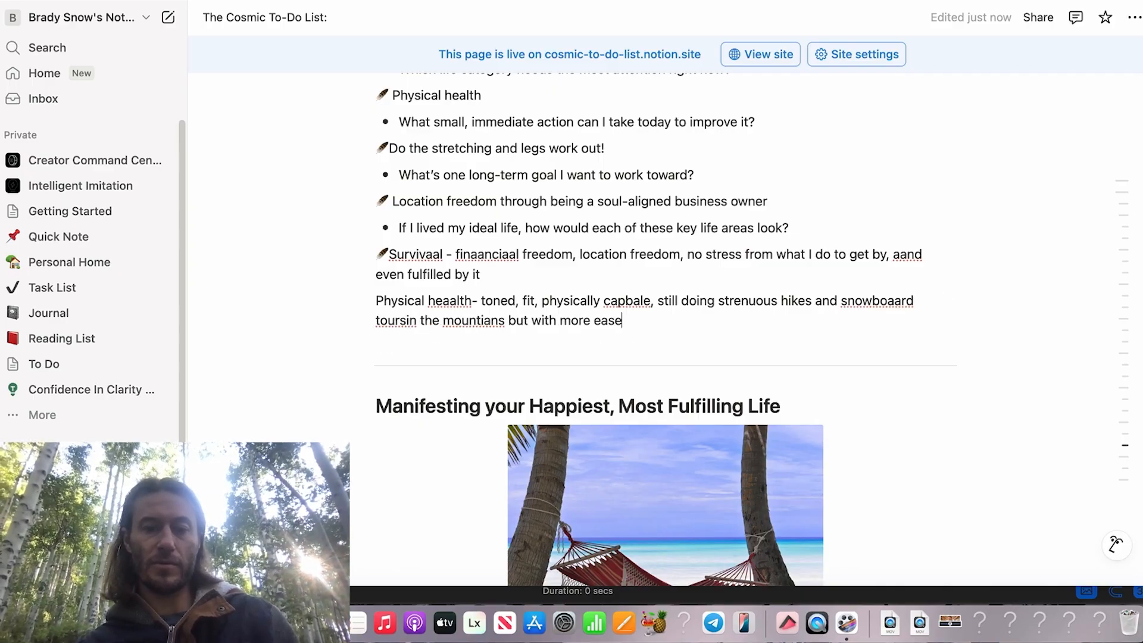
key("Down")
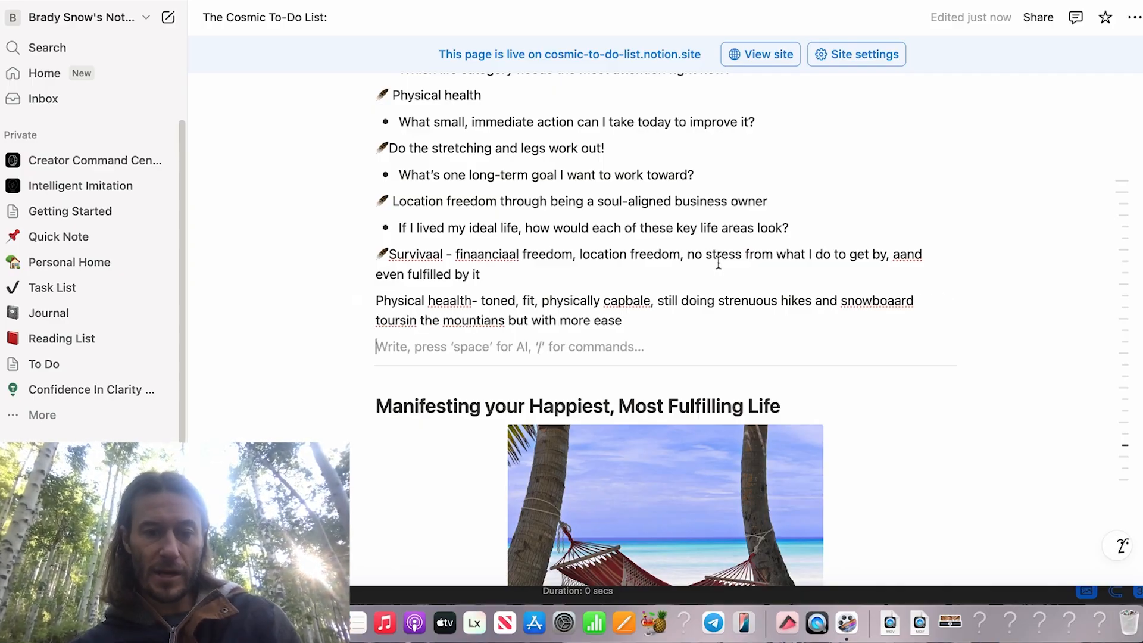
left_click(455, 305)
key("BackSpace")
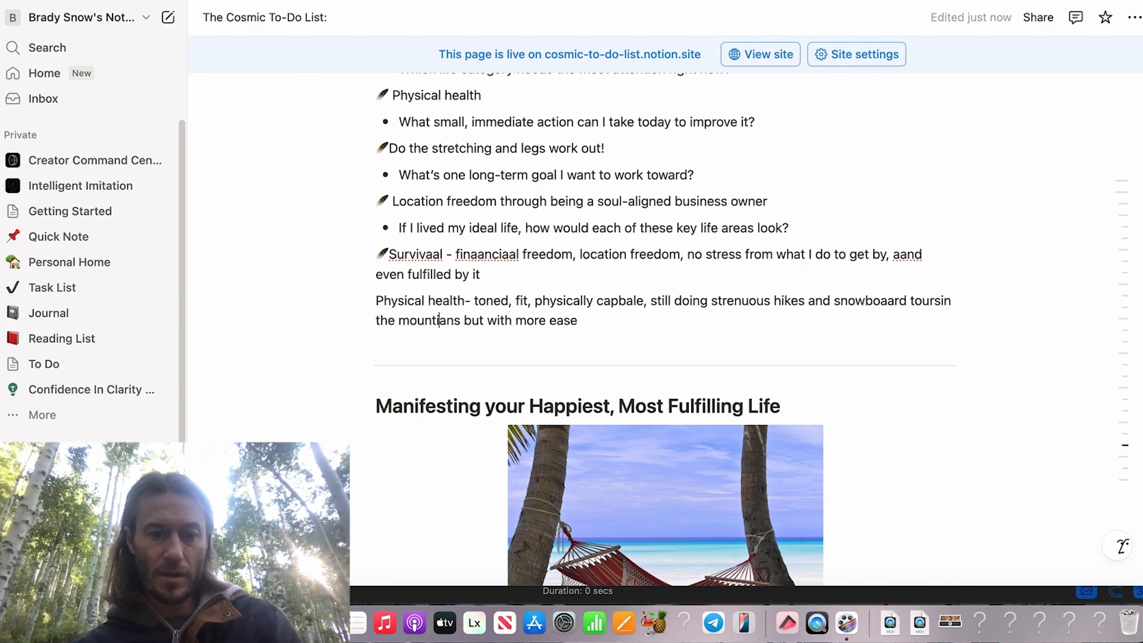
- Add a line below physical health: "Relationships - healthy, nurturing, strong communication, happy, serving all aspects of life's needs"
key("Down")
key("Down")
type("Relaationships - ")
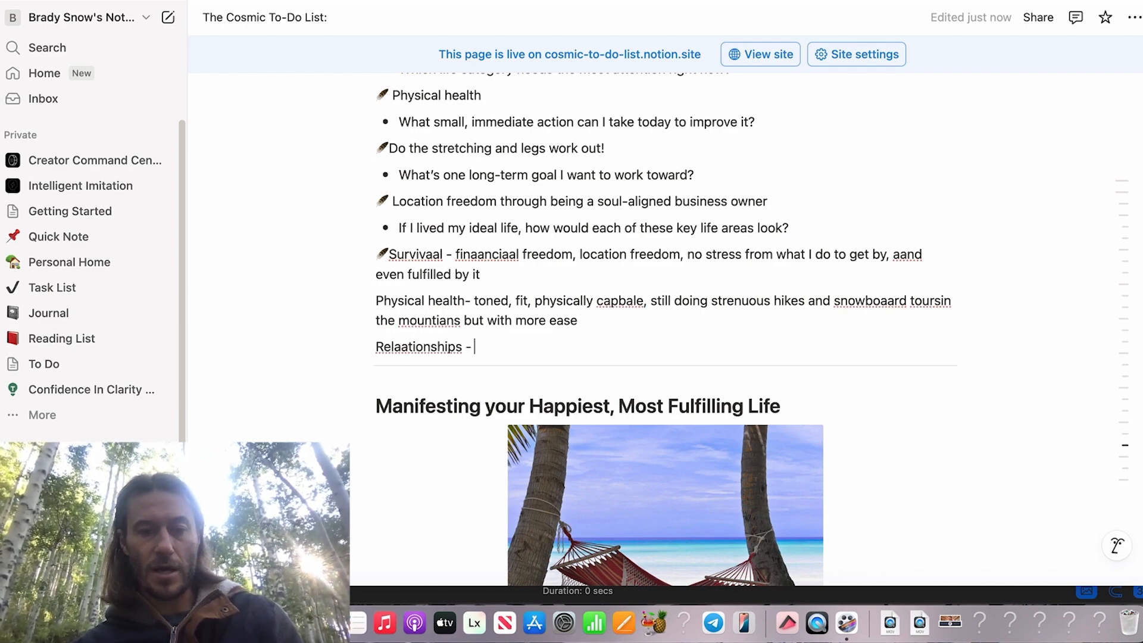
type("hea")
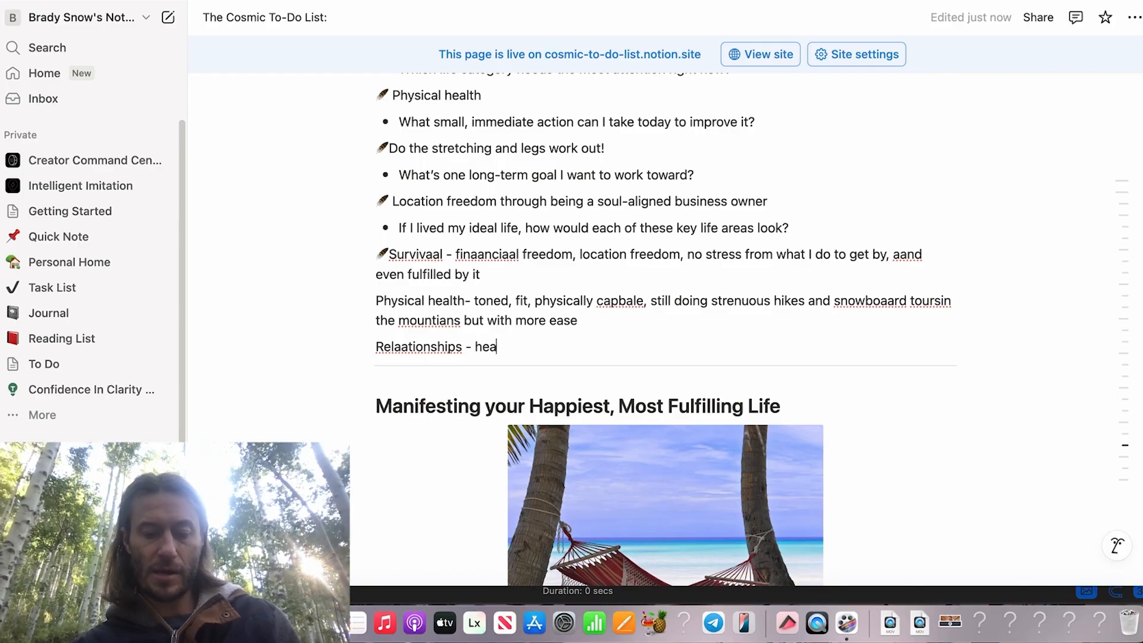
type("althy, nurtu")
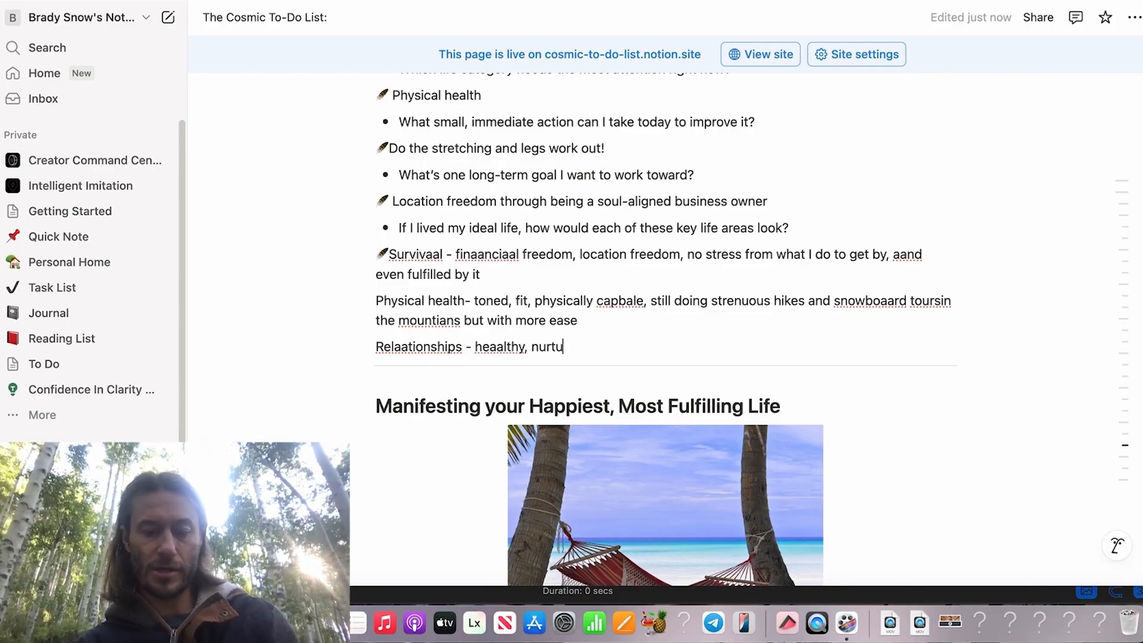
type("ring, stro")
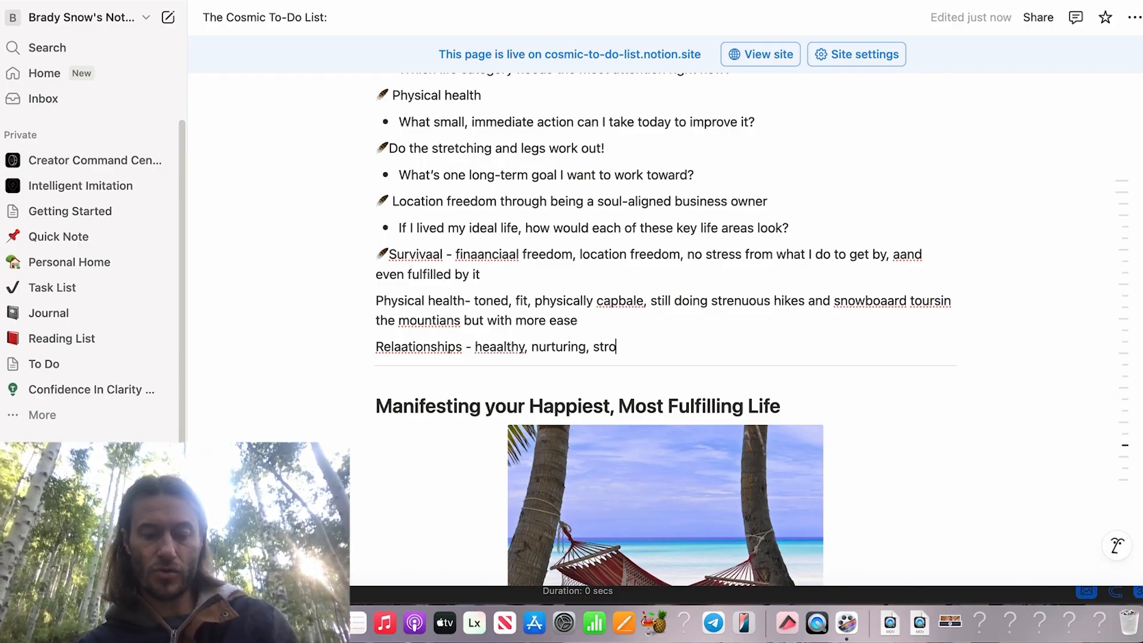
type("ng communication,")
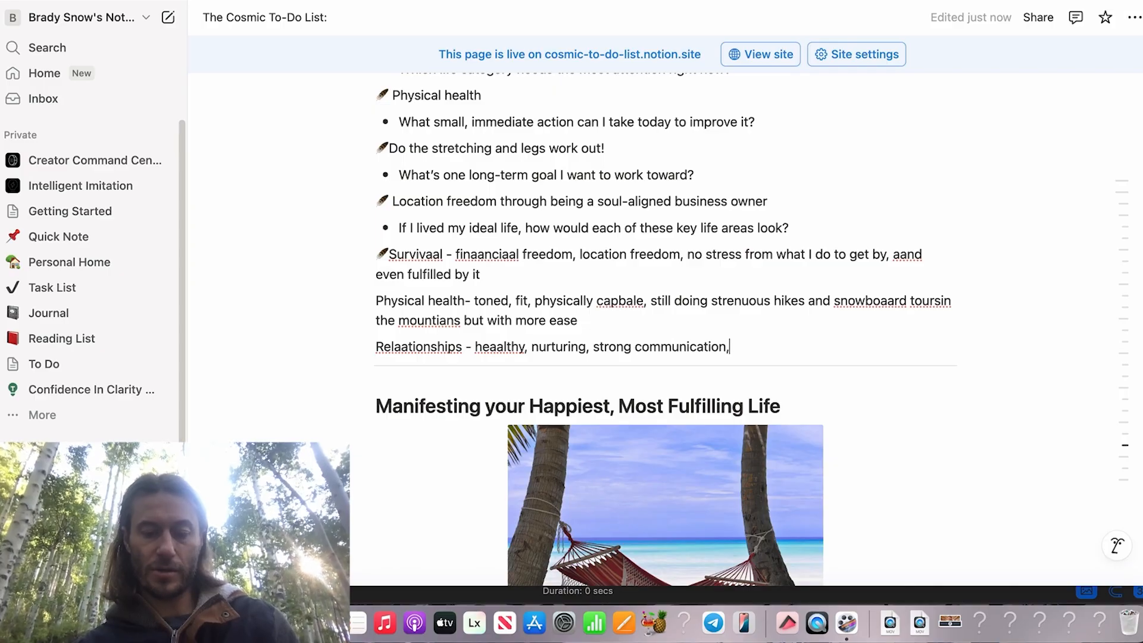
type(" happy")
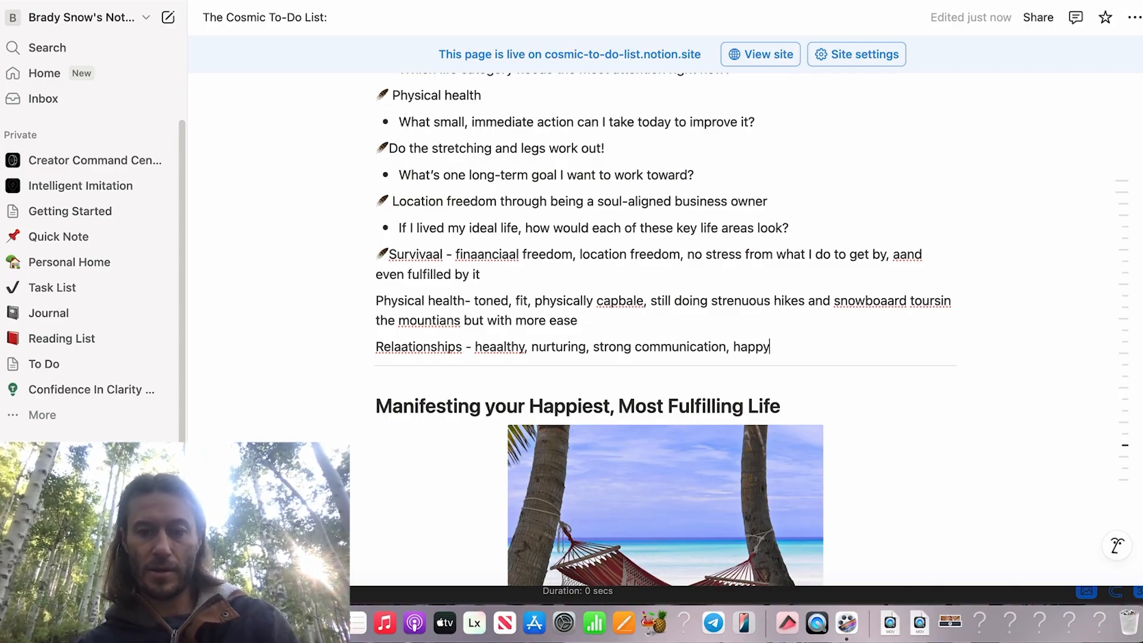
type(", sserving all")
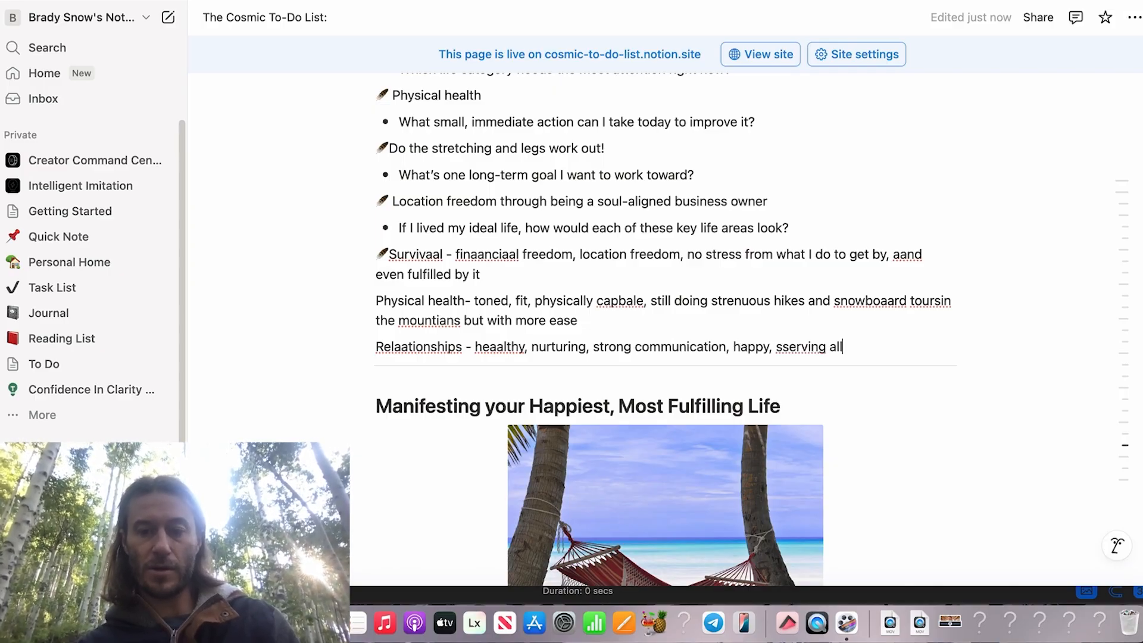
type(" aspects ")
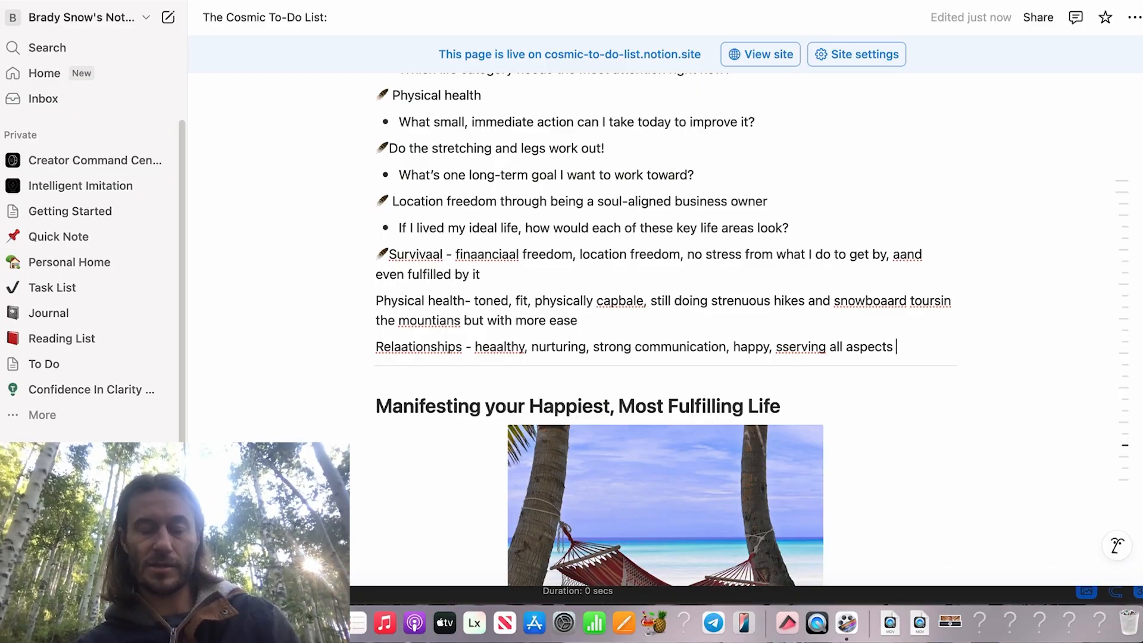
type("of life's needs")
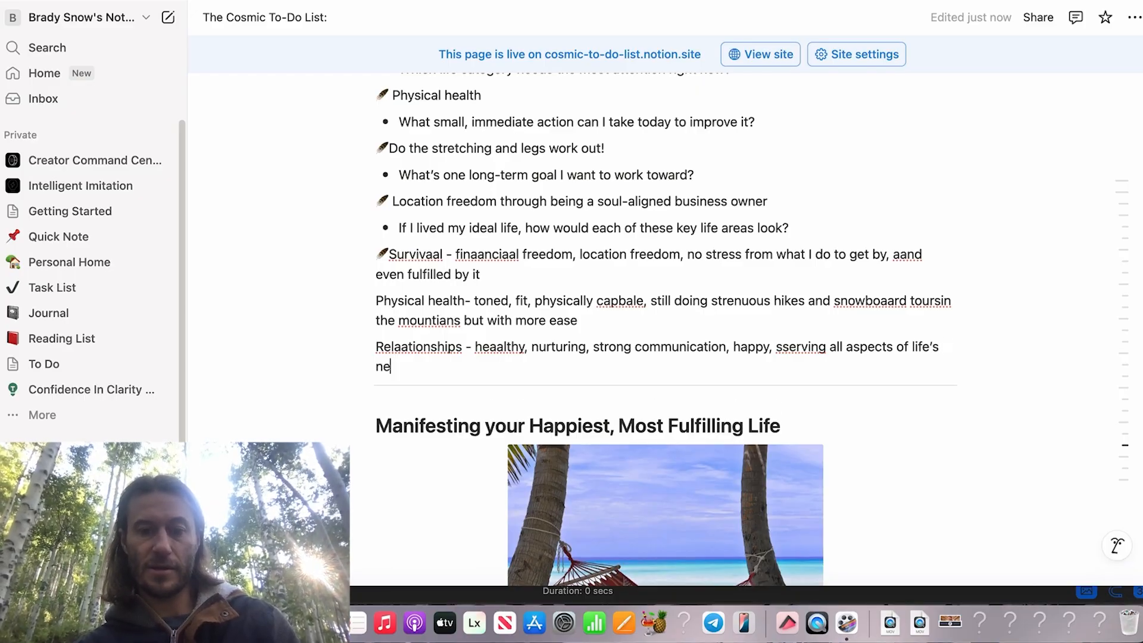
- Add a line below relationships in the ideal life answer: "Play - doing the things I love on the reg!"
key("Return")
type("Play")
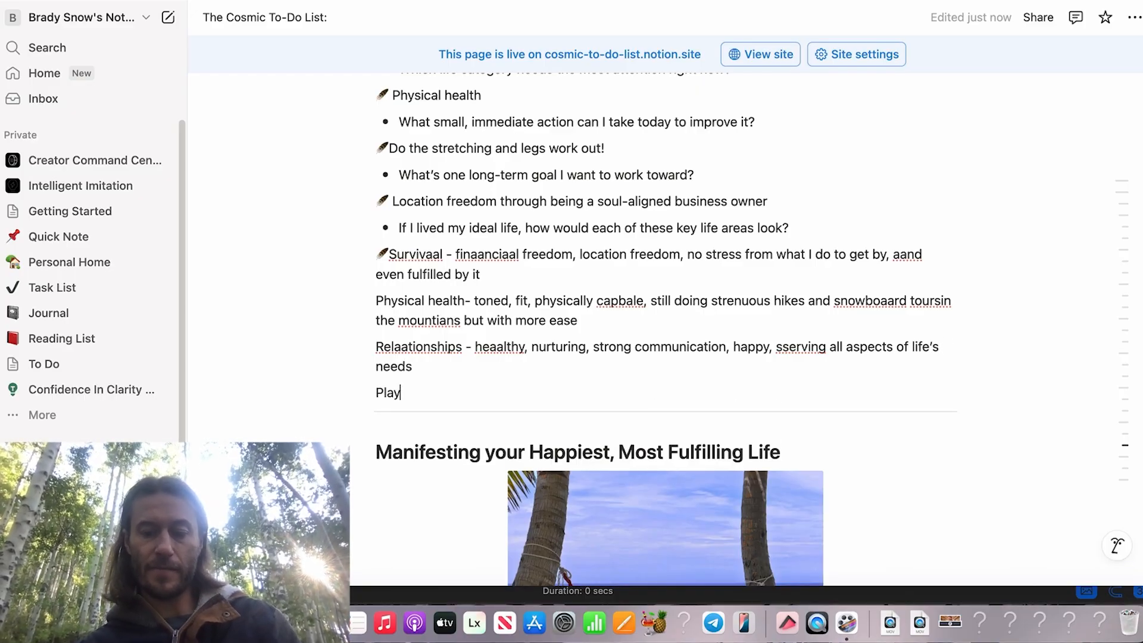
type(" - doing ")
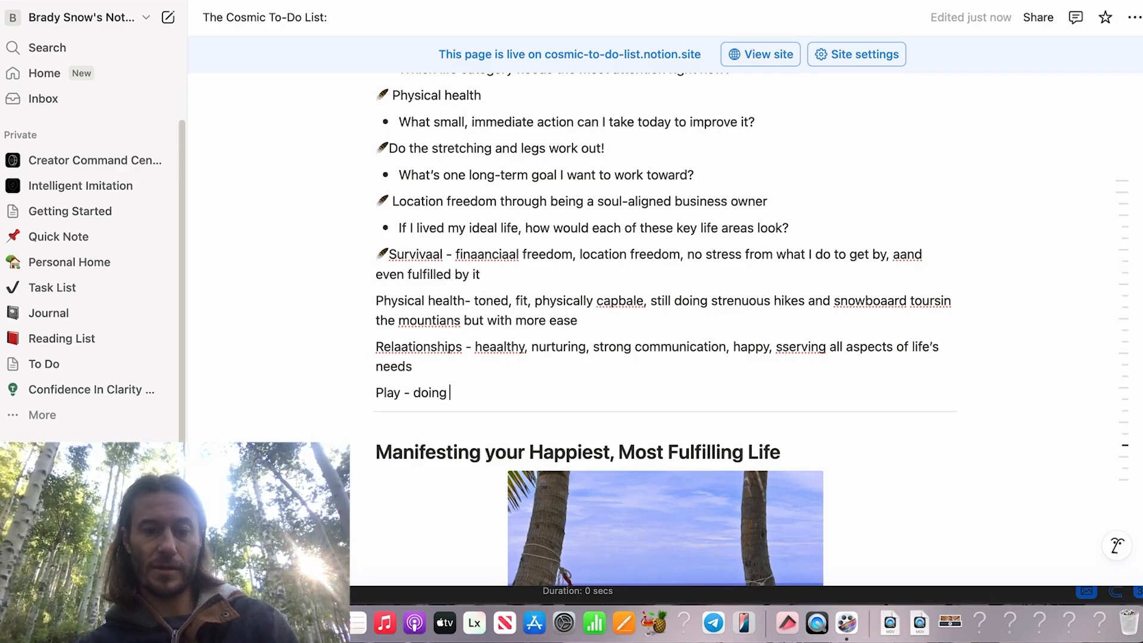
type("the things I love!")
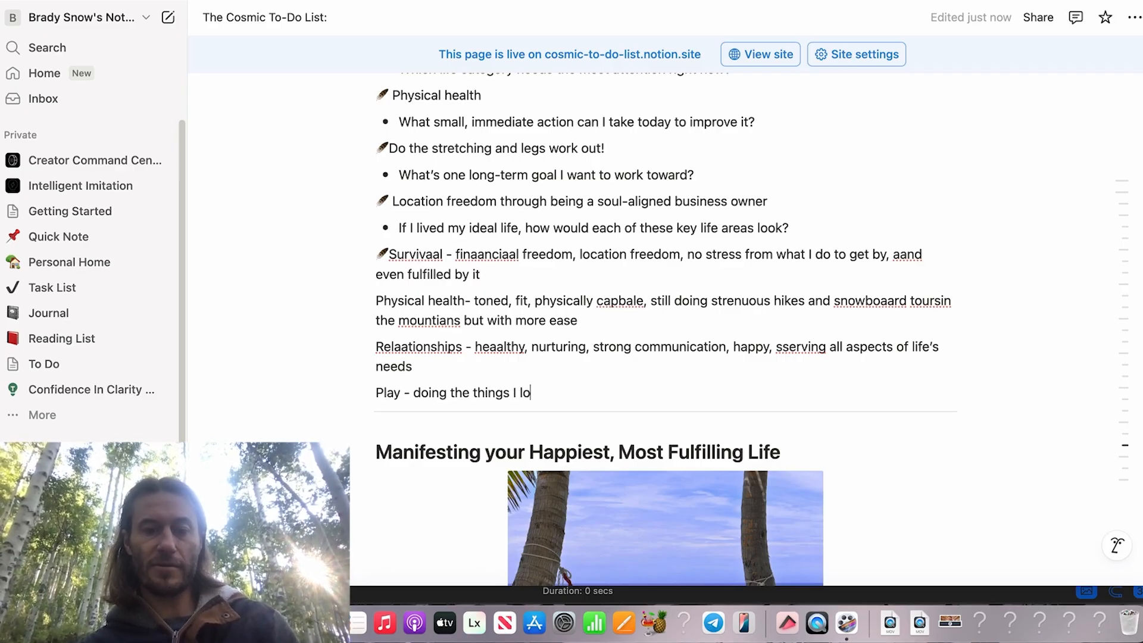
key("Return")
type("on the reg!")
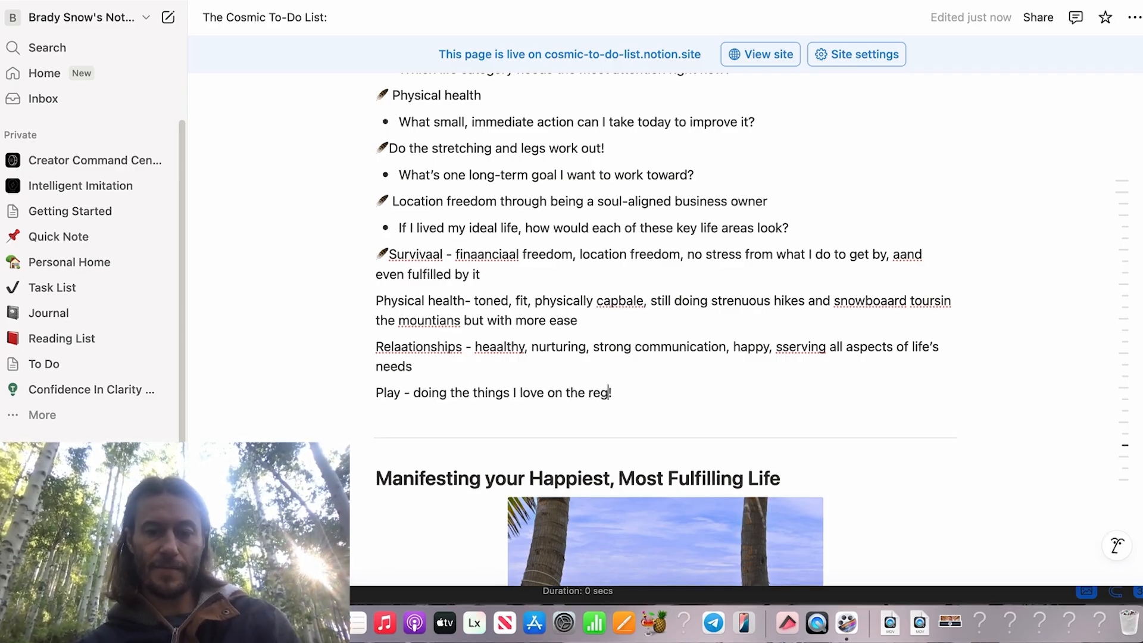
- Add a line below play: "Mental fitness - reading, studying, learning on the regular", correcting the misspelled word "Mental"
key("Down")
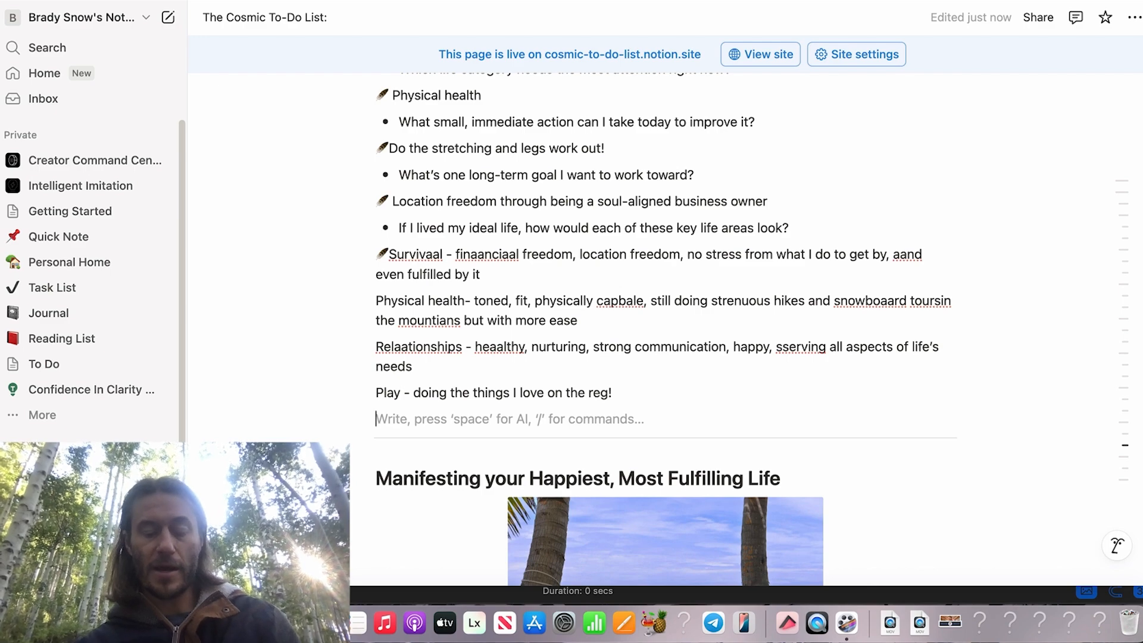
type("Mentla fitnes")
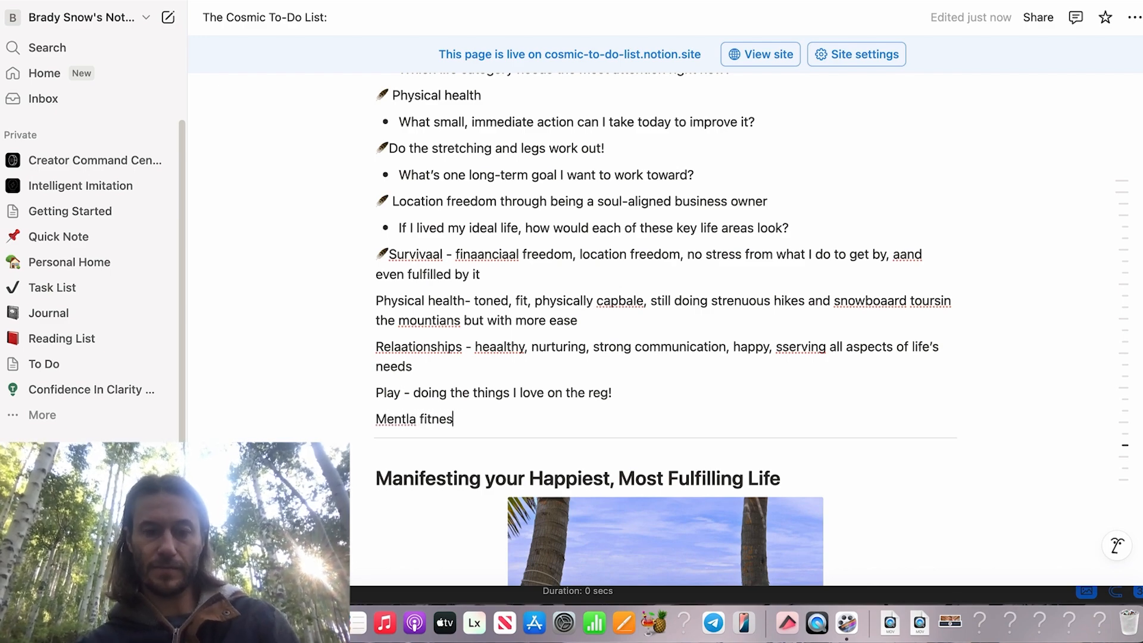
type("s - readaing, stu")
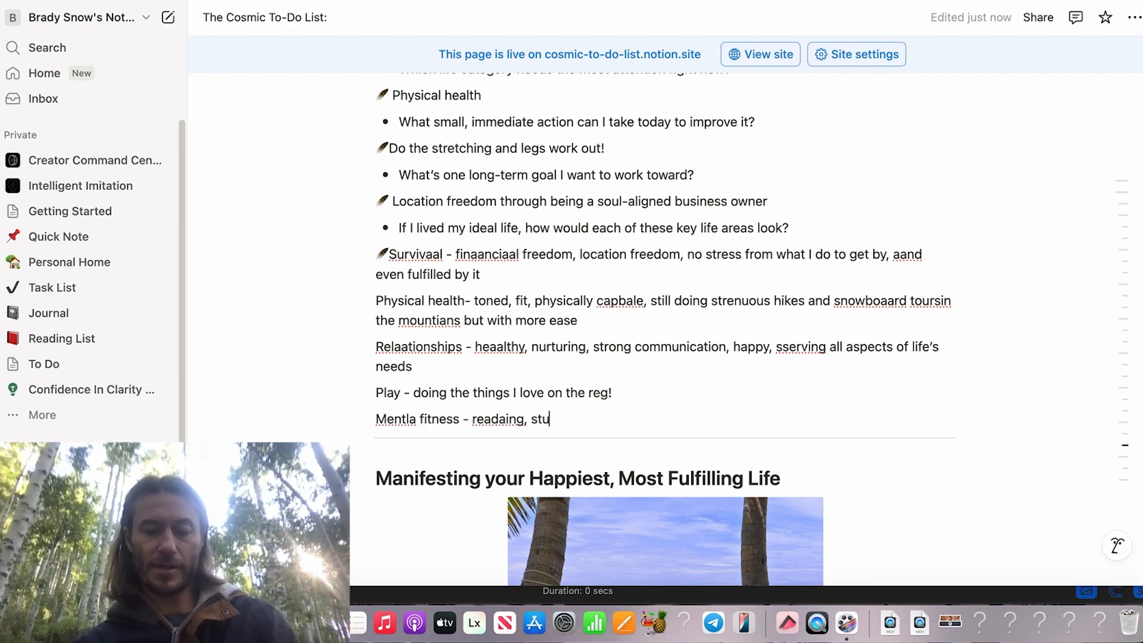
type("dying, learaning on the re")
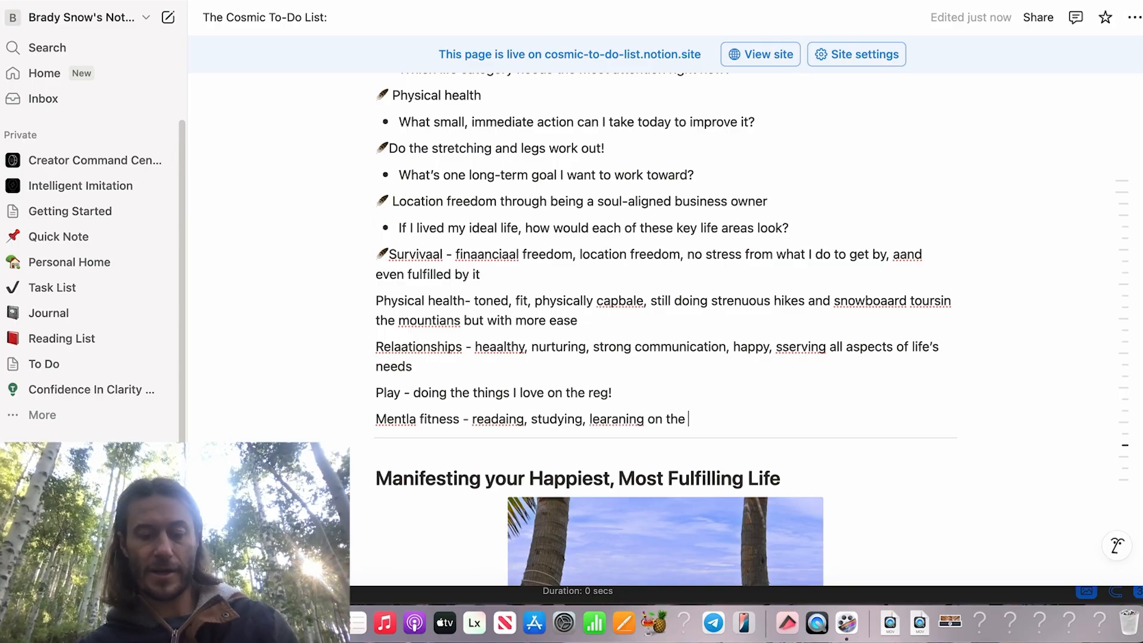
type("gular")
left_click(417, 419)
key("BackSpace")
key("BackSpace")
type("aal")
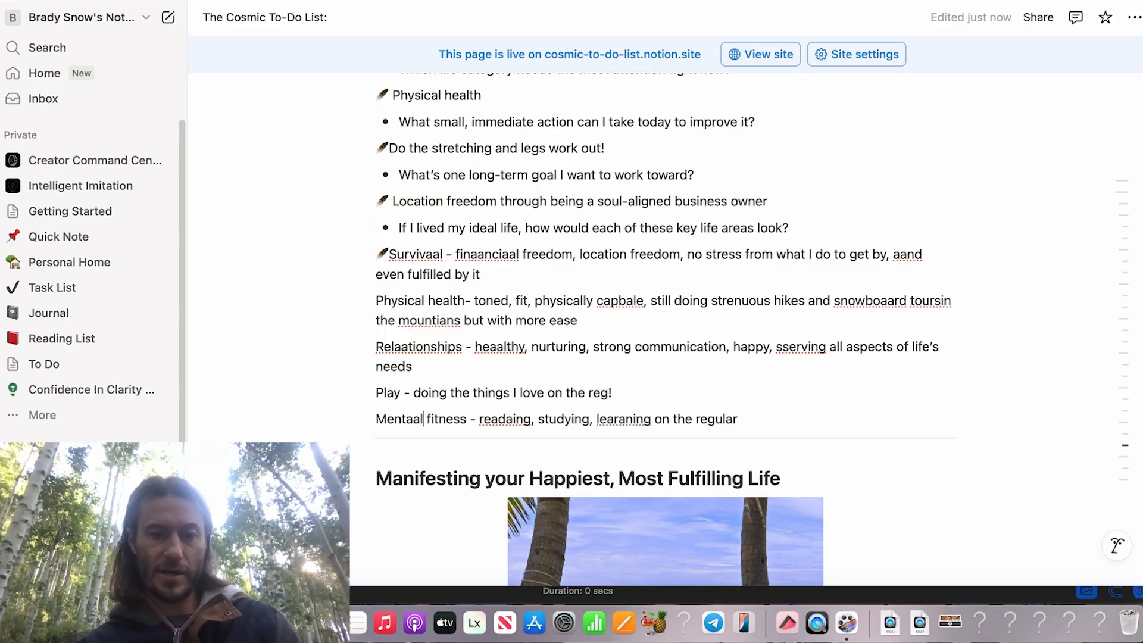
key("Left")
key("BackSpace")
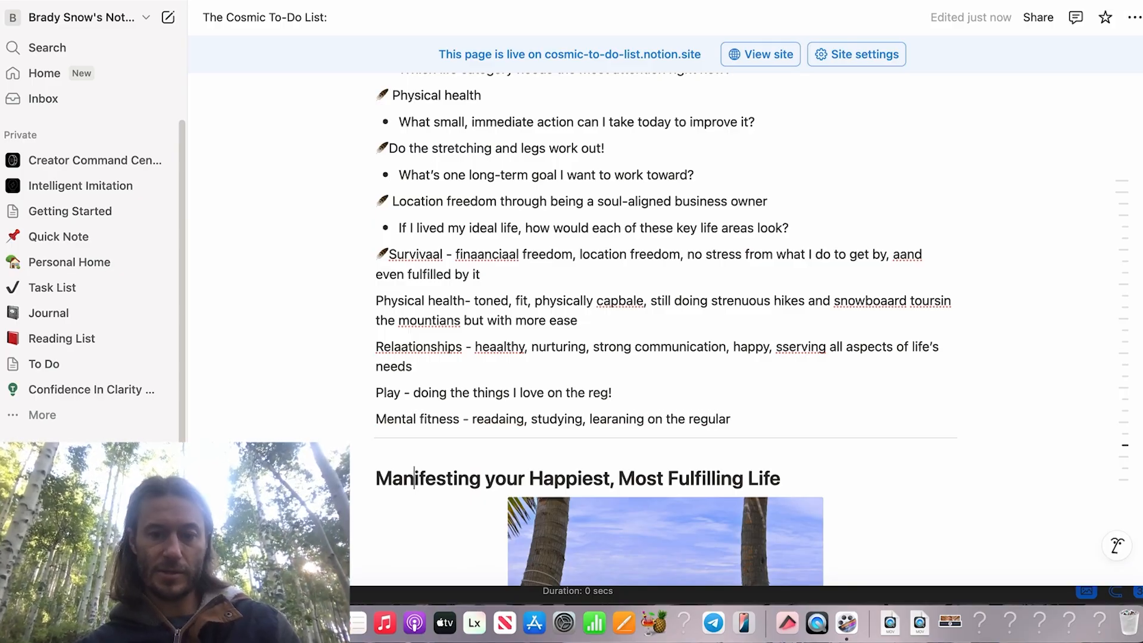
- Start a line below mental fitness with the label "Creative ritual -", correcting its spelling
left_click(777, 421)
key("Return")
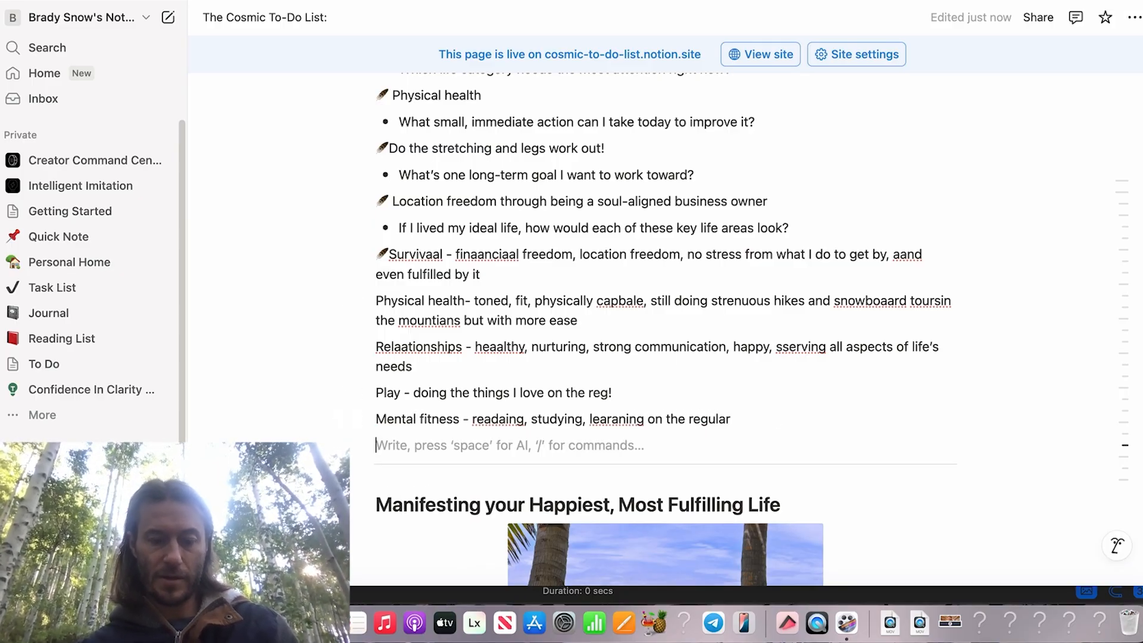
type("Creaativv")
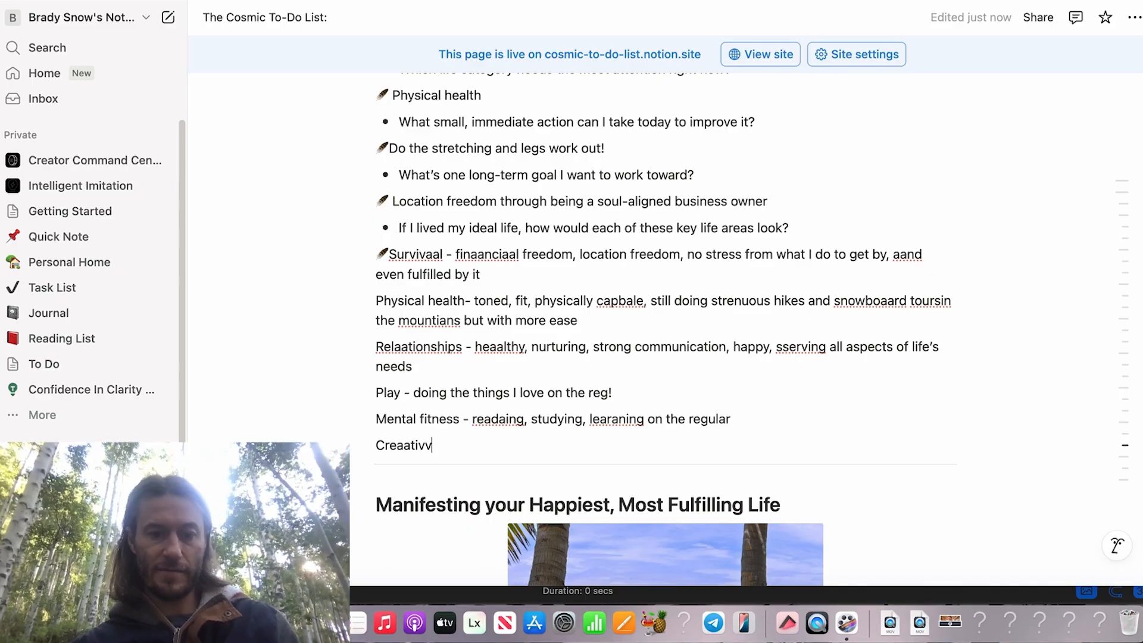
key("BackSpace")
type("e rituall -")
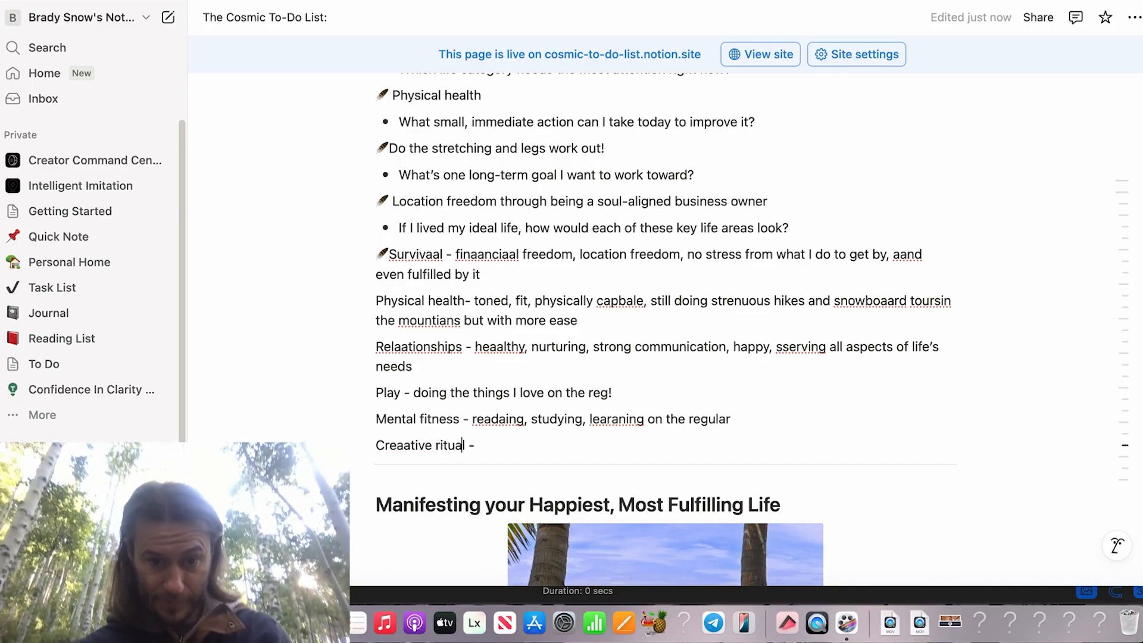
left_click(406, 445)
key("BackSpace")
key("BackSpace")
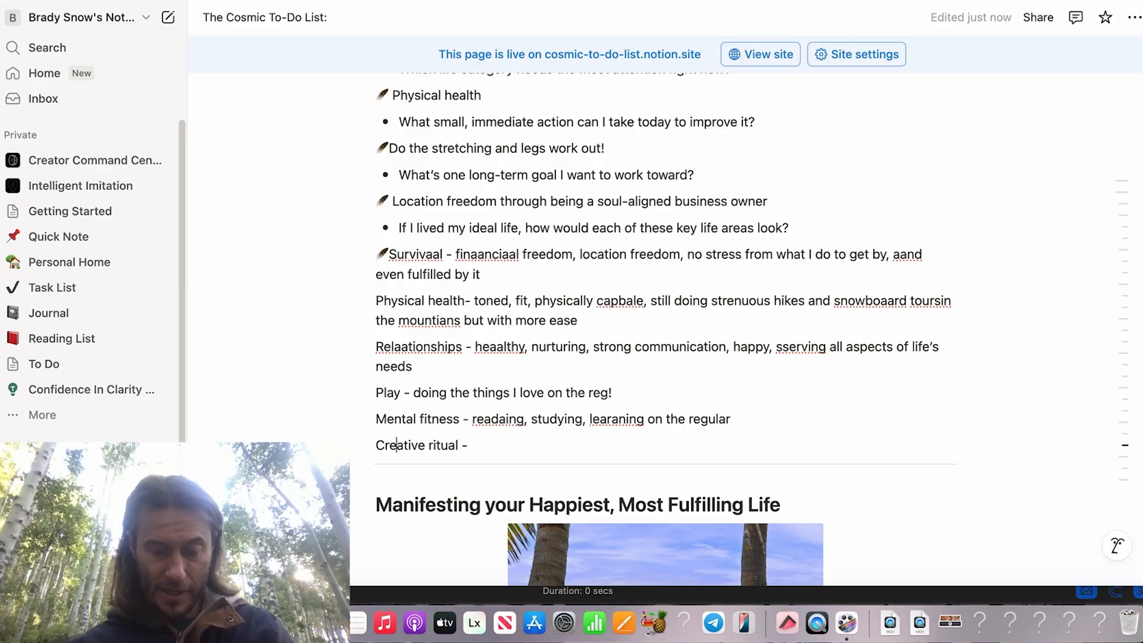
- Complete the creative ritual line with "showing up daily to create, sharing from my soul, creating without expectation of result, creating from overflow not a need to prove"
left_click(481, 452)
type("showing up")
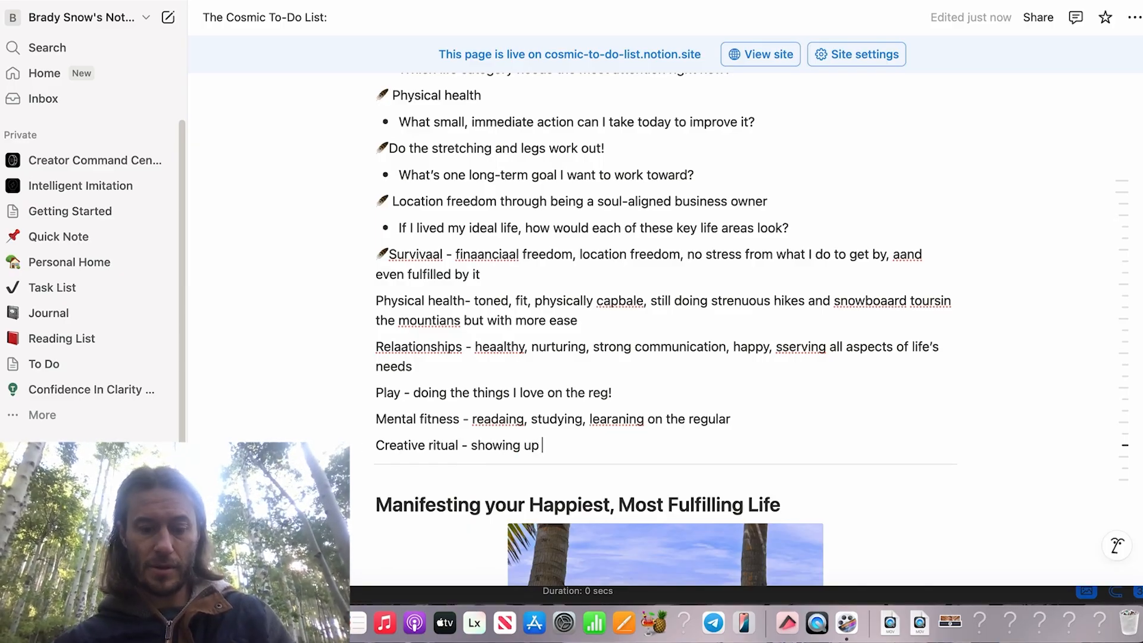
type(" daily to cre")
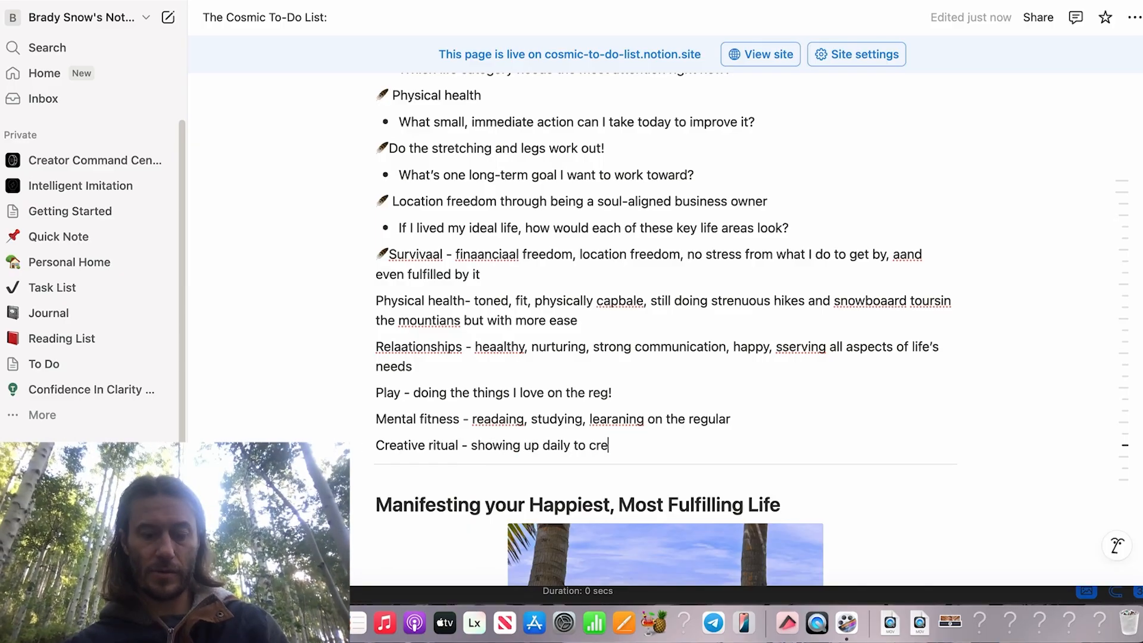
type("ate, sharing from")
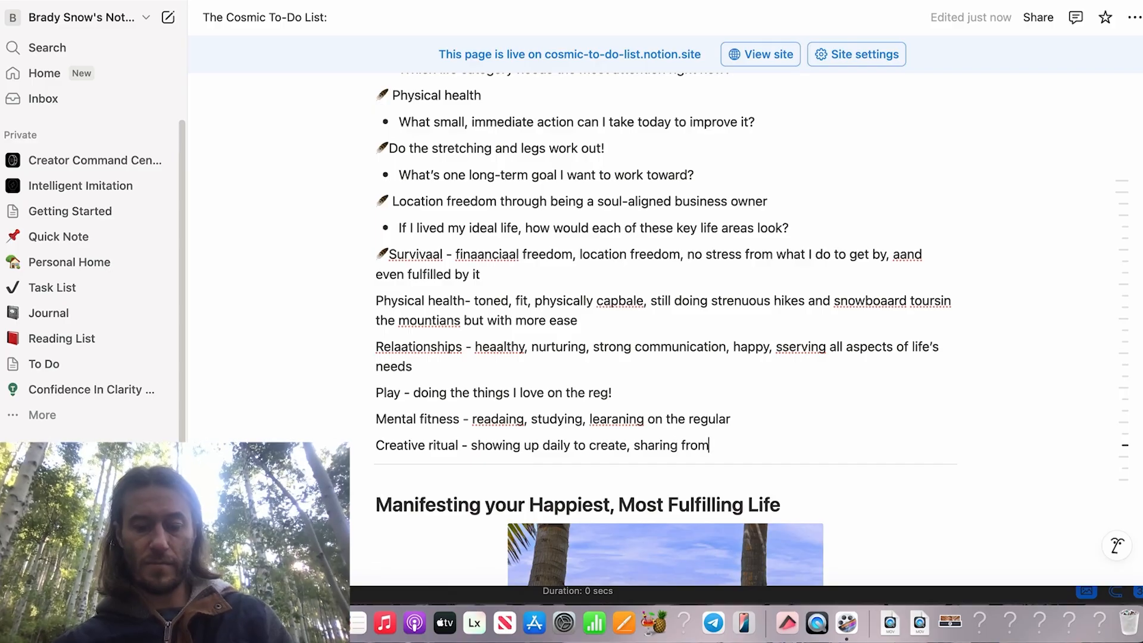
type(" my soul, creaating")
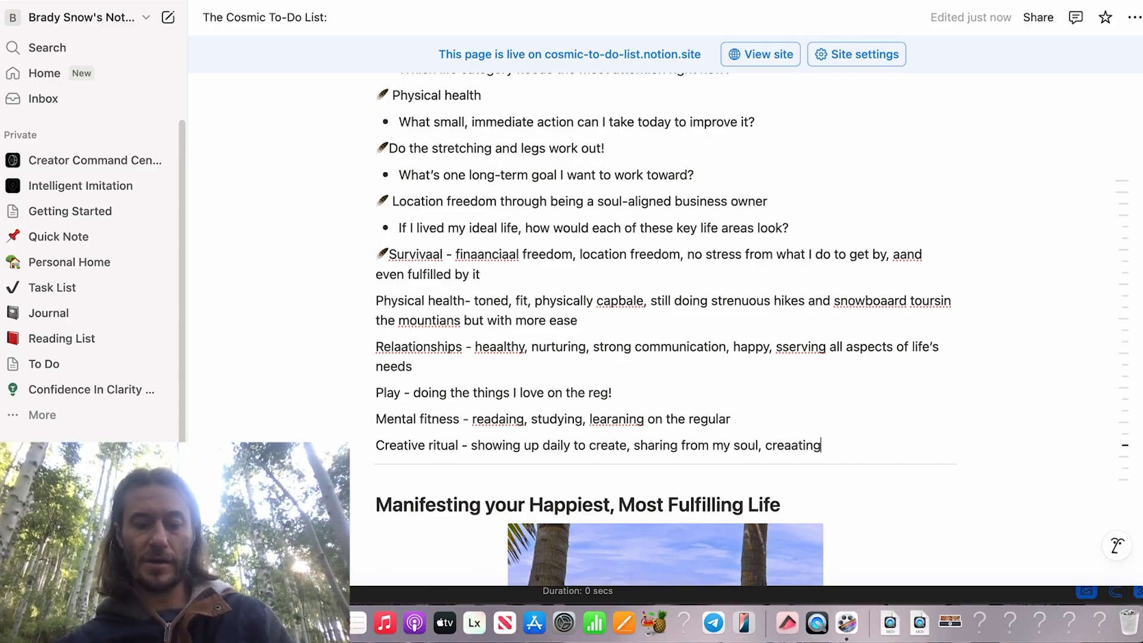
type(" without expect")
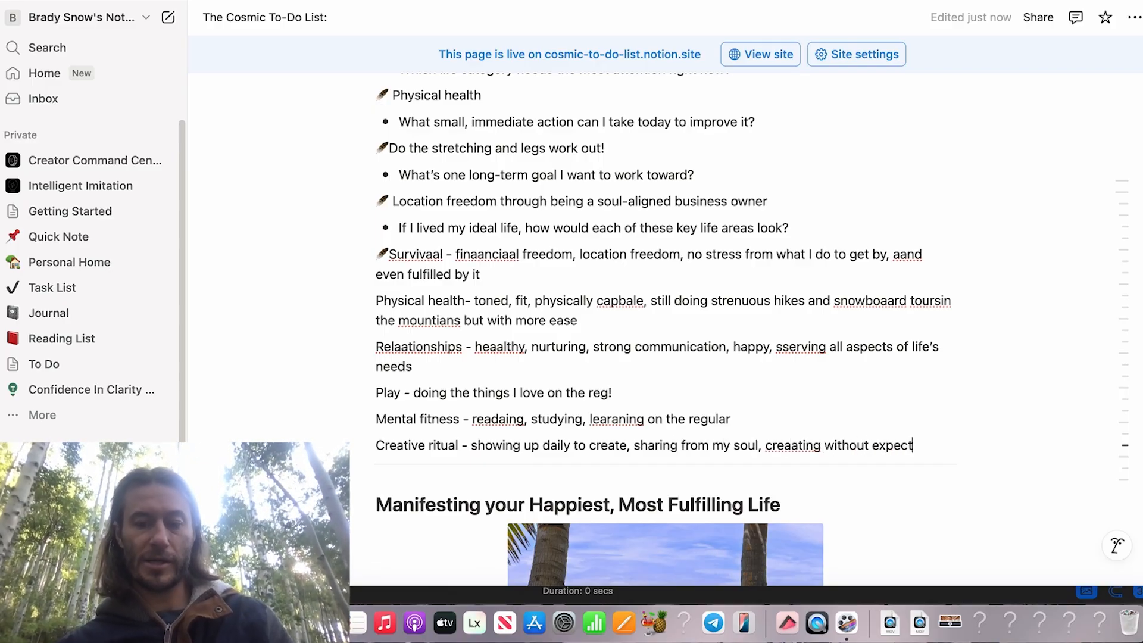
type("ataioin of ressu")
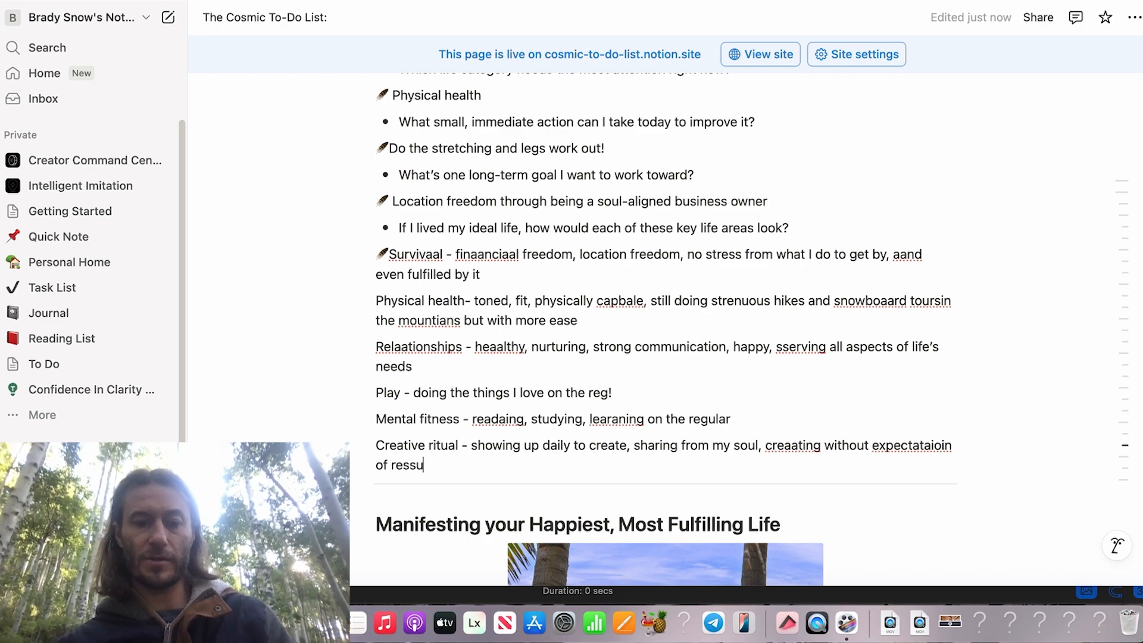
type("lt, creaating from over")
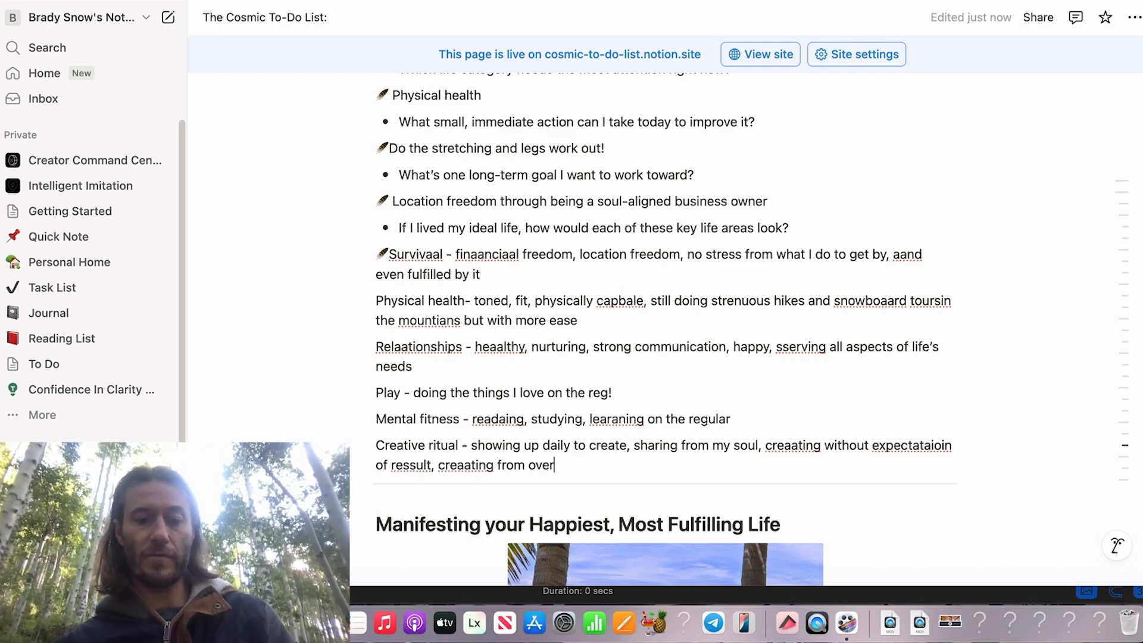
type("flow not a need to pro")
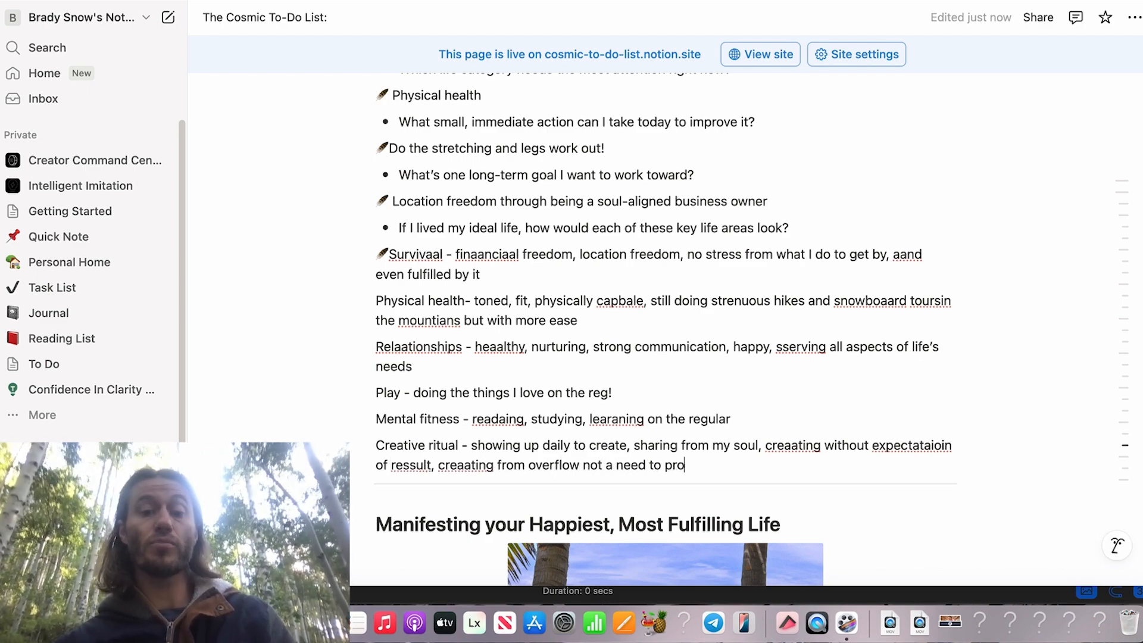
type("ve")
- Read through the section on manifesting your happiest, most fulfilling life and the Next Steps guidance below it
scroll(665, 327, "down", 7)
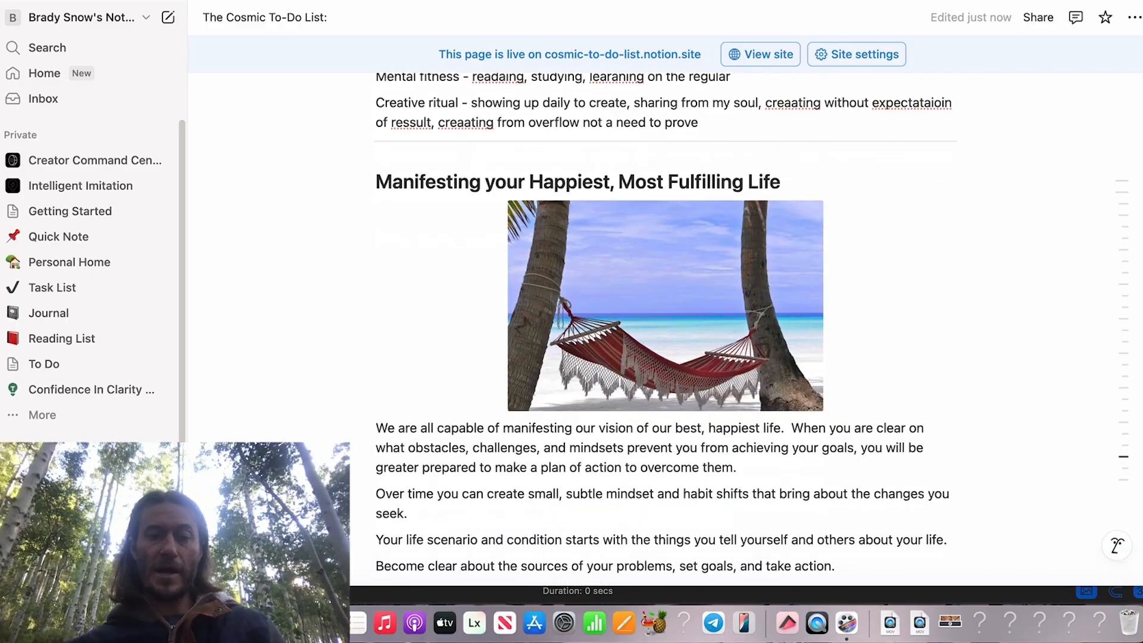
scroll(665, 327, "down", 2)
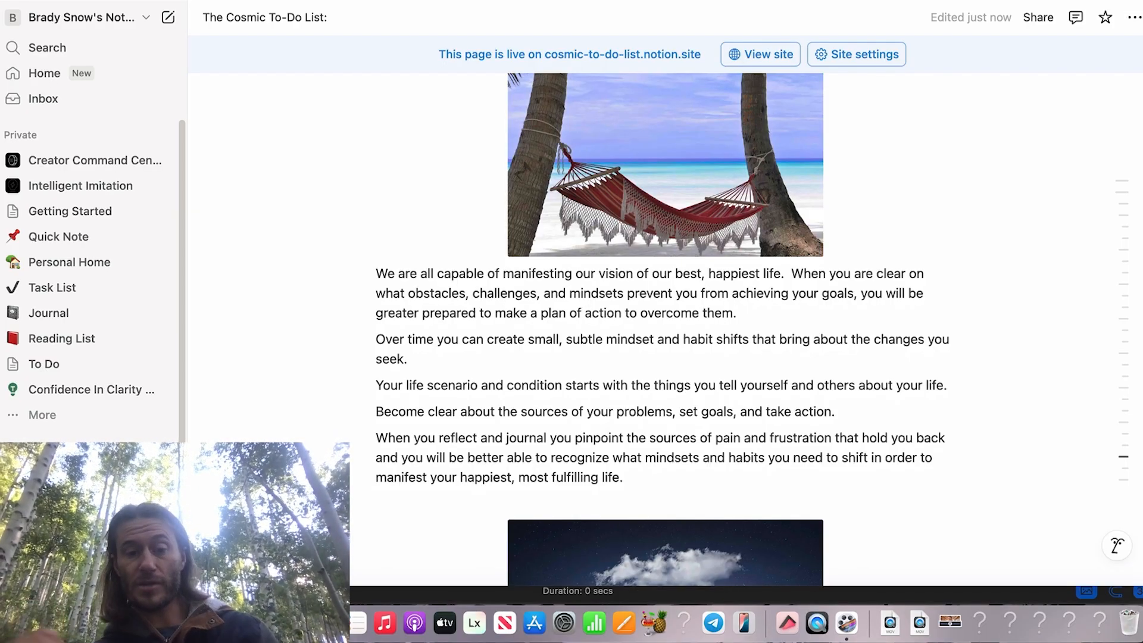
scroll(662, 329, "down", 3)
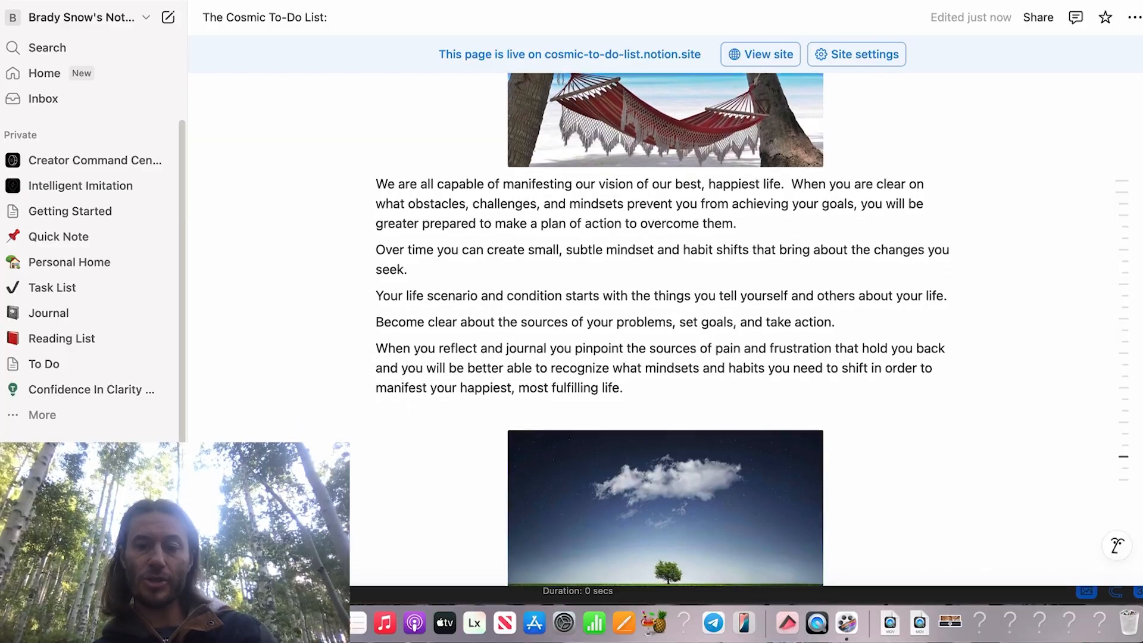
scroll(663, 329, "down", 2)
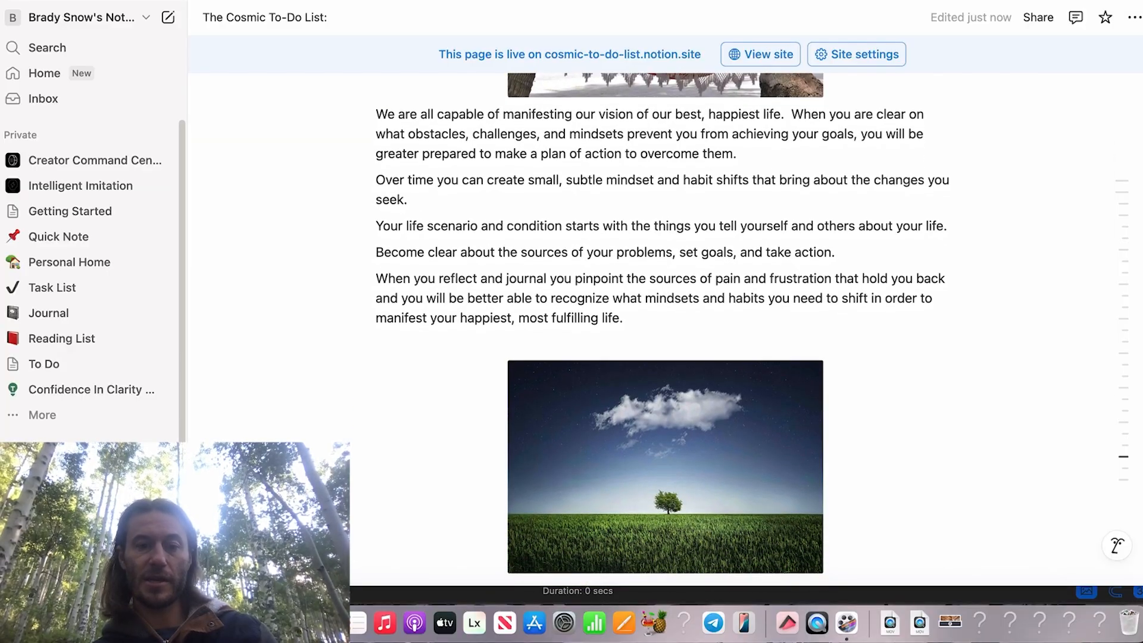
scroll(663, 323, "down", 1)
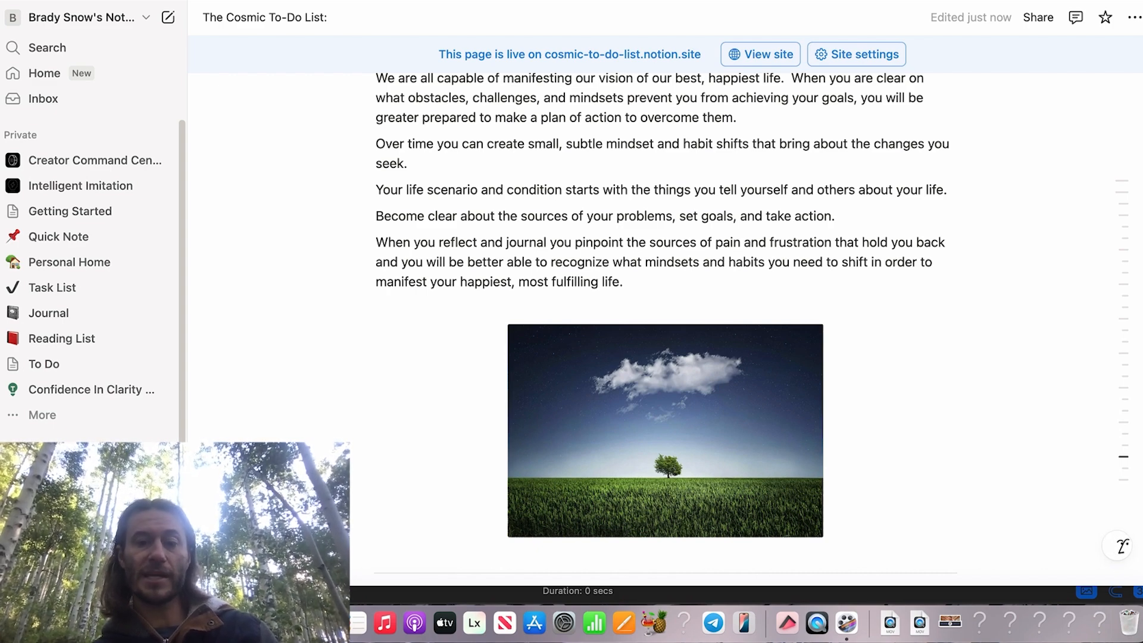
scroll(666, 329, "down", 3)
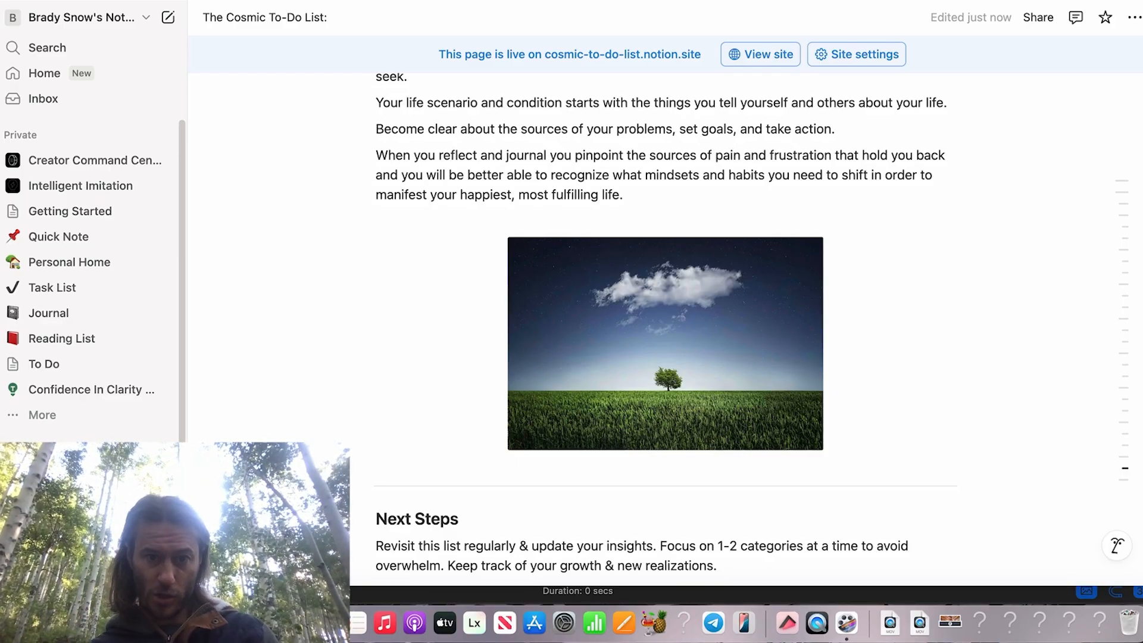
scroll(666, 325, "down", 7)
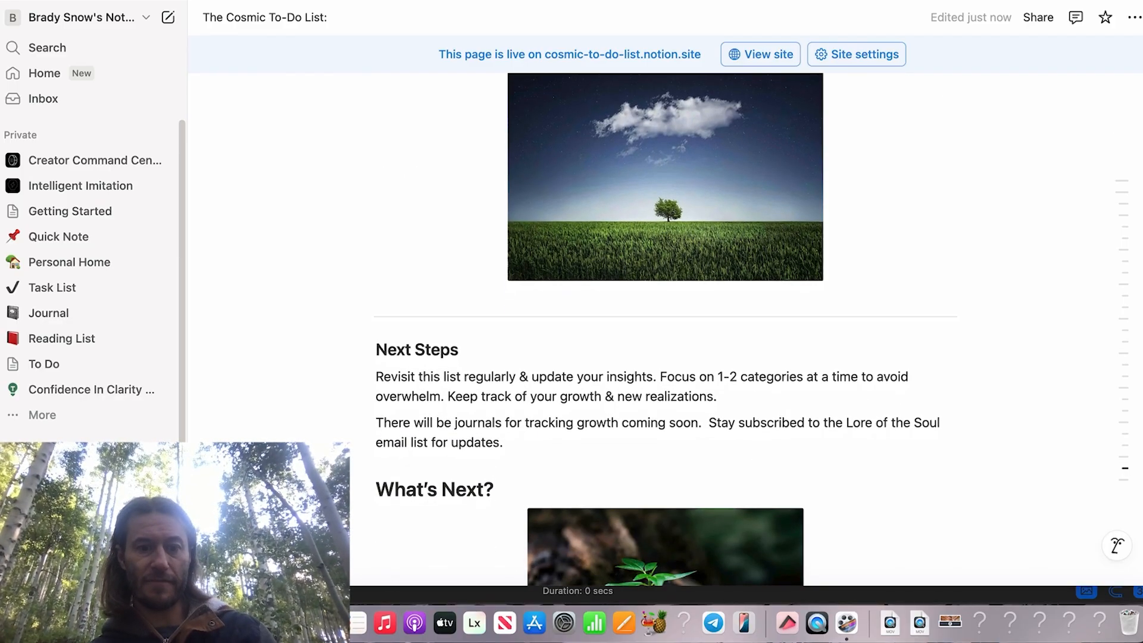
scroll(666, 324, "down", 2)
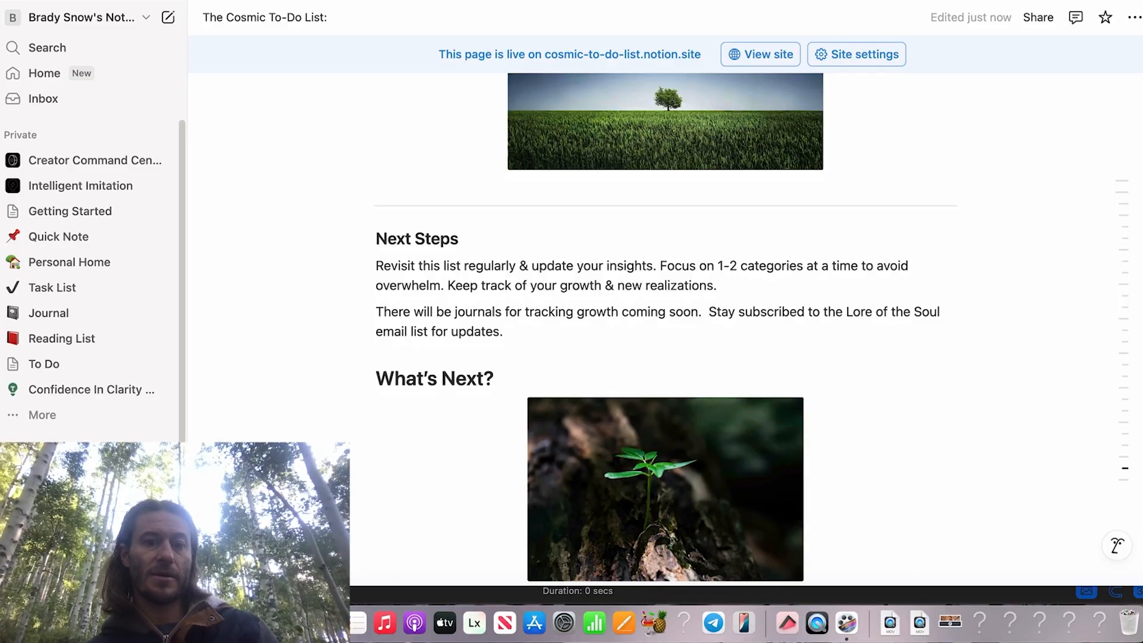